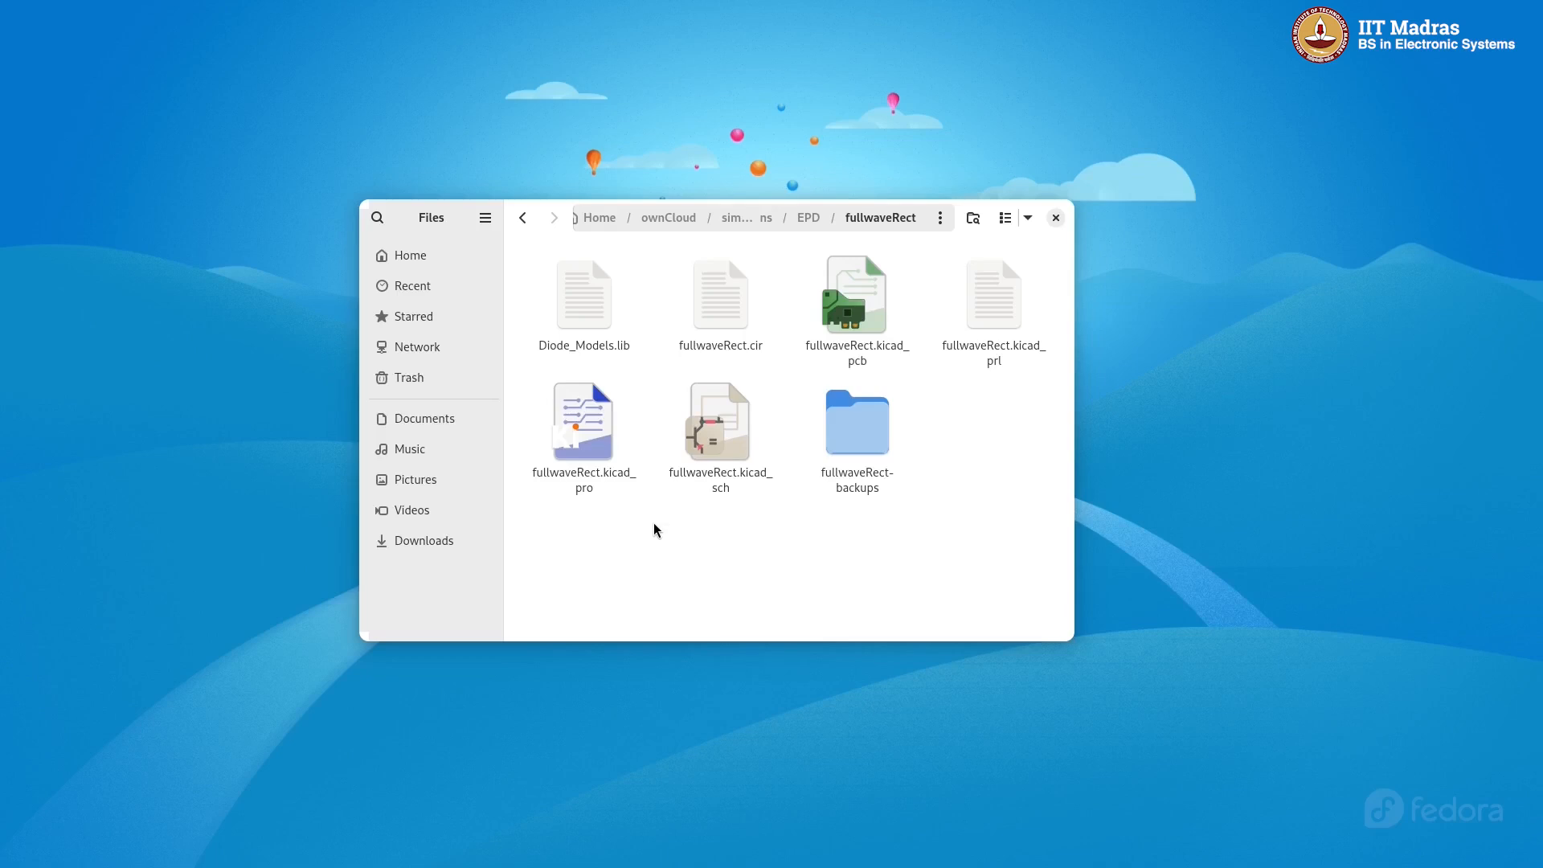
# Create a folder named "models" inside the fullwaveRect project folder and open it.
pyautogui.click(697, 540)
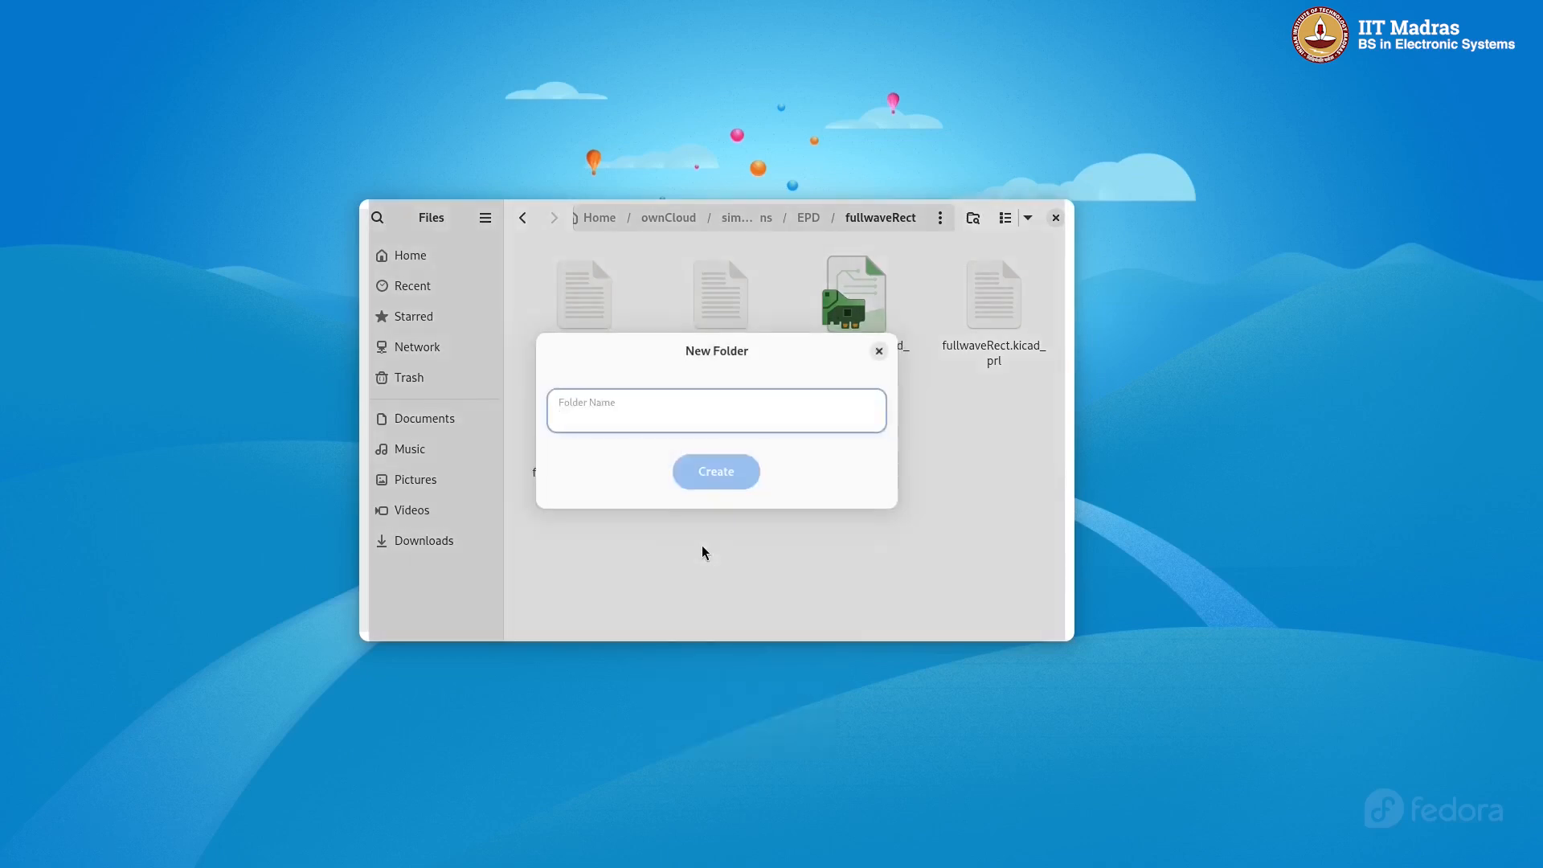
pyautogui.write('model')
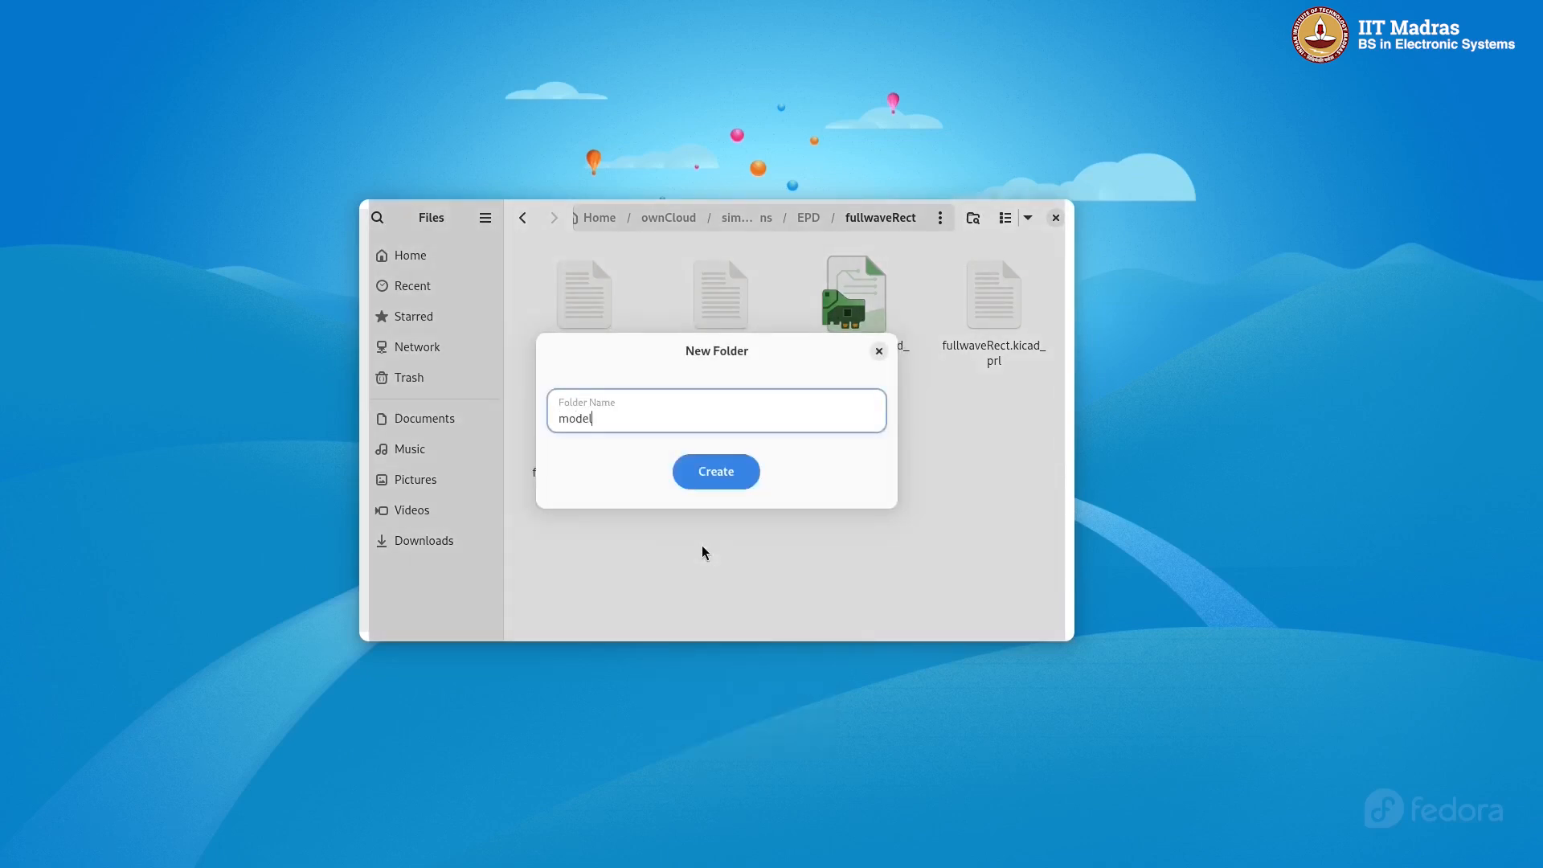
pyautogui.write('s')
pyautogui.press('Return')
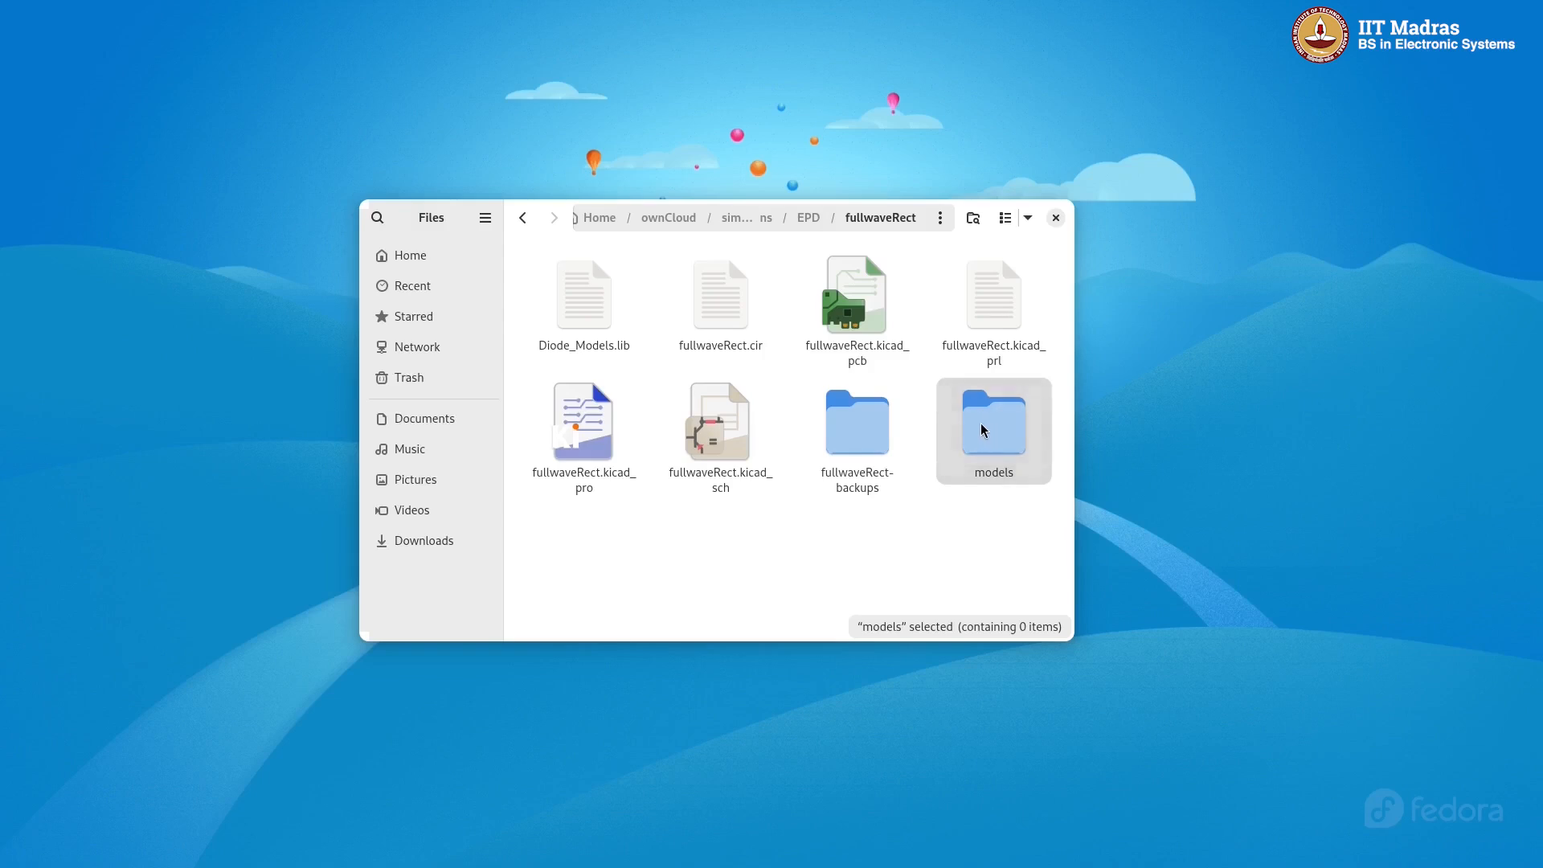
pyautogui.doubleClick(997, 435)
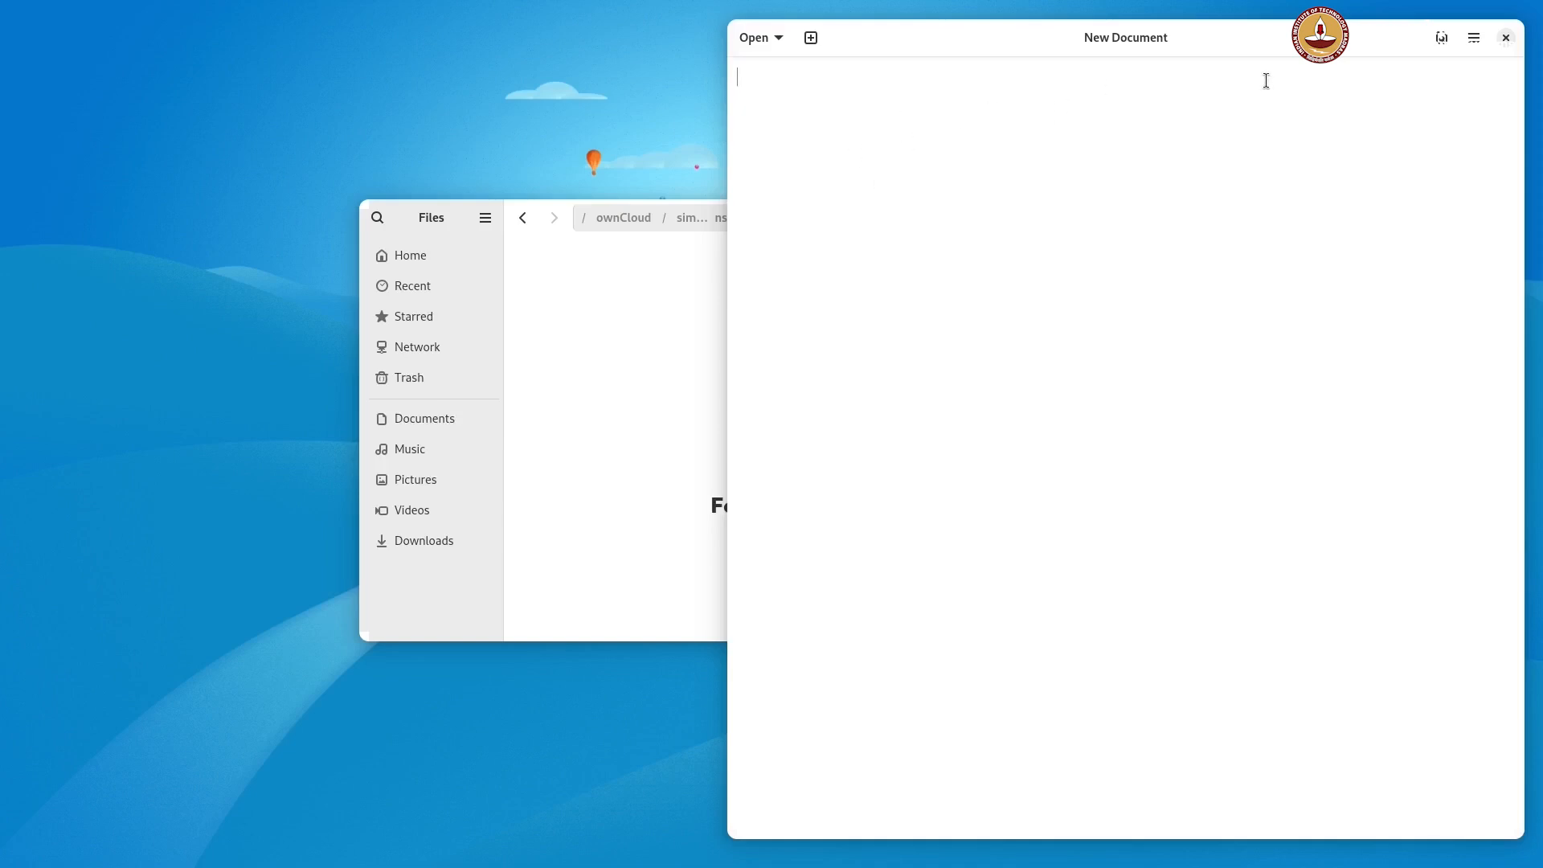
# Start saving the blank text document as a new file and choose fullwaveRect's models folder as the destination.
pyautogui.click(1474, 38)
pyautogui.click(1401, 211)
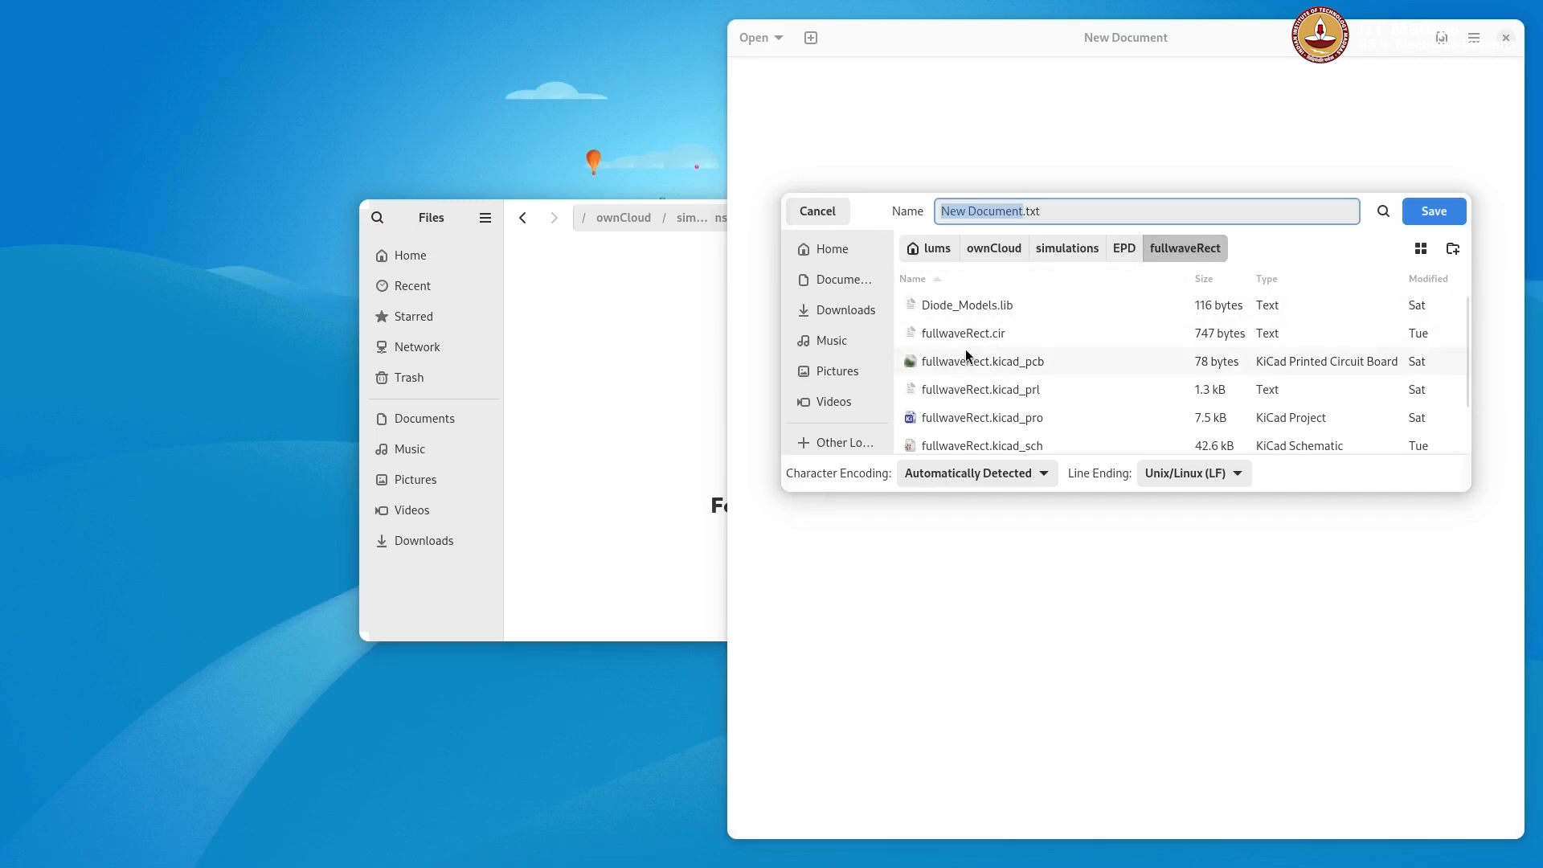
pyautogui.scroll(-2, 940, 336)
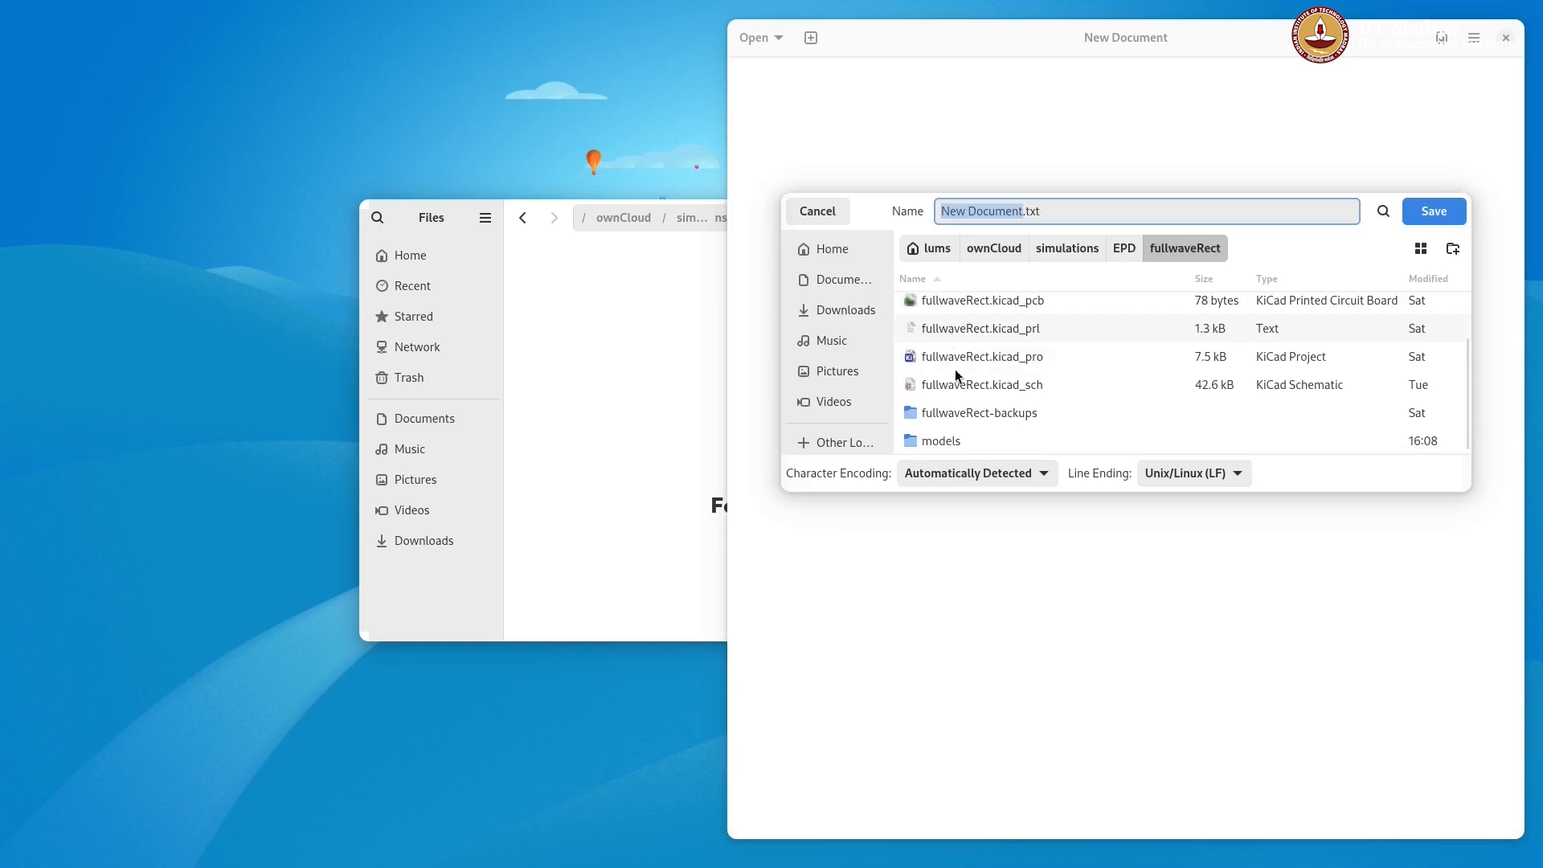
pyautogui.doubleClick(942, 440)
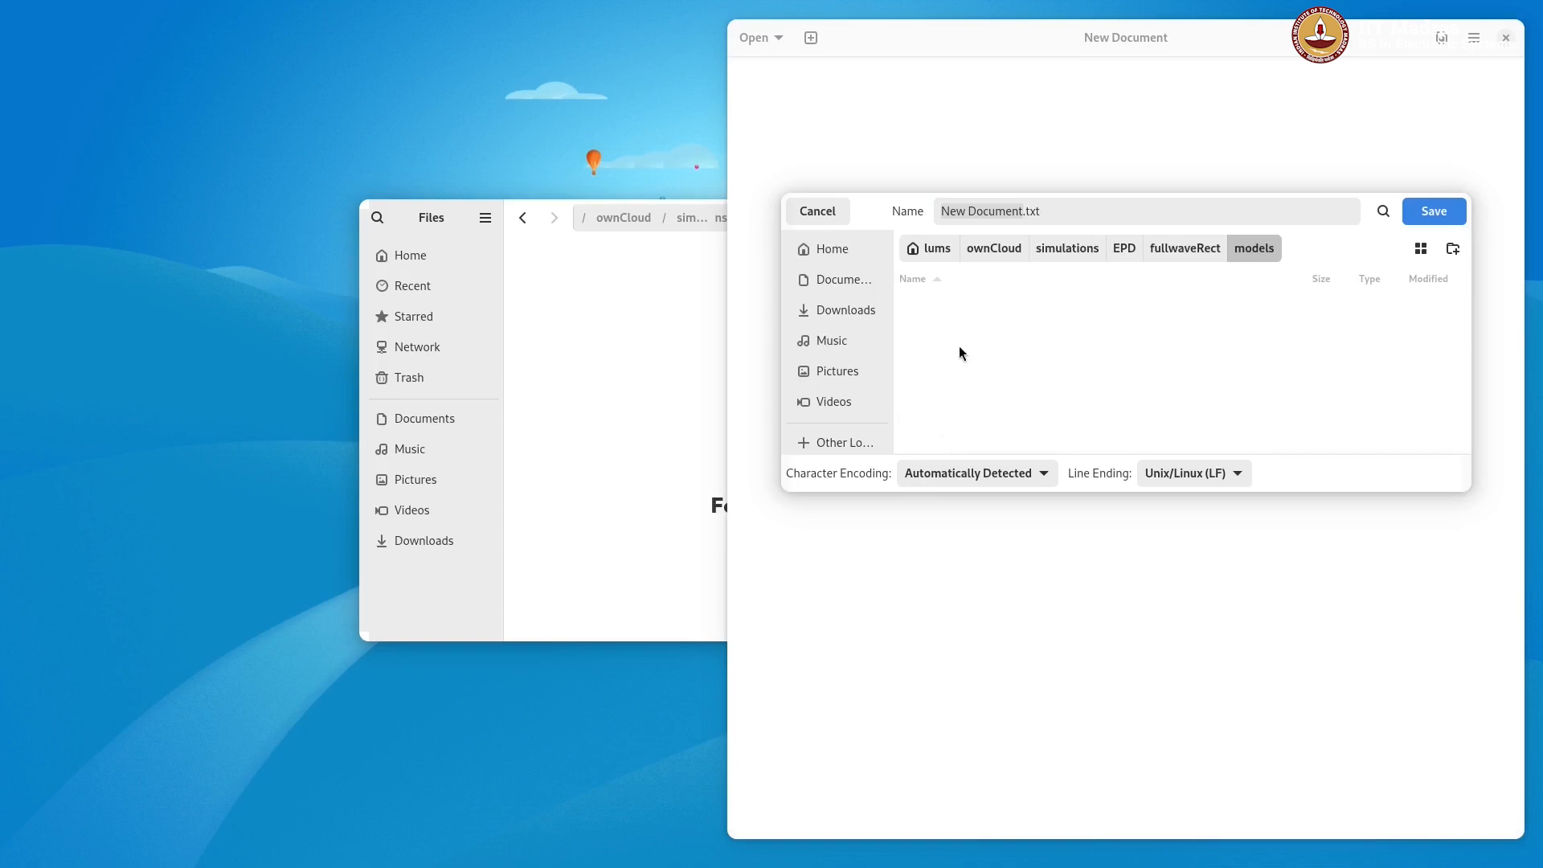
# Name the document luDevices.lib and save it.
pyautogui.click(1021, 212)
pyautogui.click(1022, 211)
pyautogui.press('BackSpace')
pyautogui.press('BackSpace')
pyautogui.press('BackSpace')
pyautogui.press('BackSpace')
pyautogui.press('BackSpace')
pyautogui.press('BackSpace')
pyautogui.press('BackSpace')
pyautogui.press('BackSpace')
pyautogui.press('BackSpace')
pyautogui.press('BackSpace')
pyautogui.press('BackSpace')
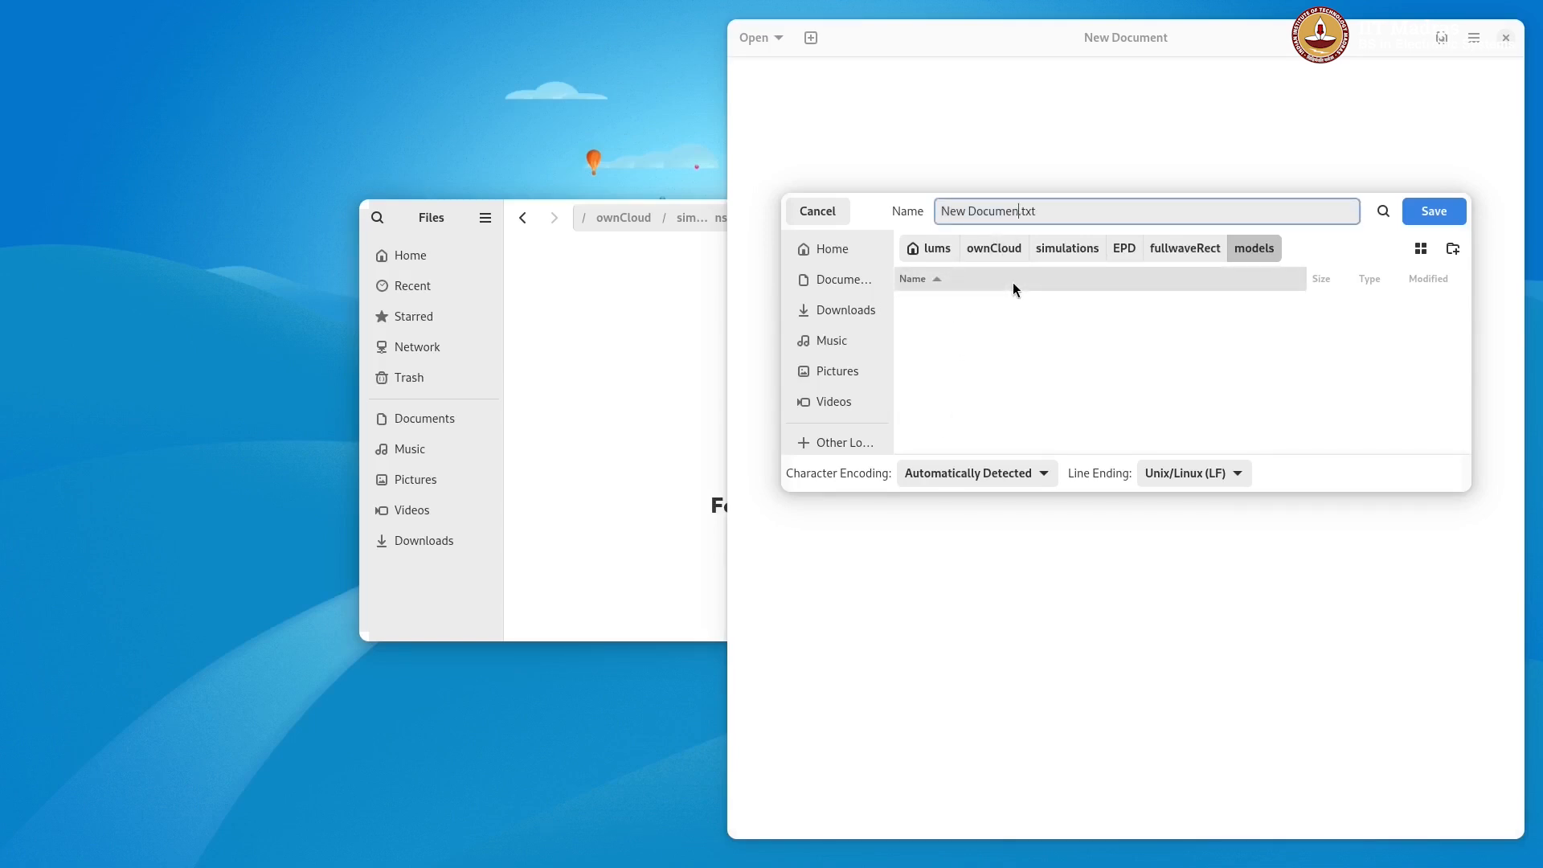
pyautogui.press('BackSpace')
pyautogui.write('luDevices')
pyautogui.press('BackSpace')
pyautogui.press('BackSpace')
pyautogui.press('BackSpace')
pyautogui.write('lib')
pyautogui.click(1433, 215)
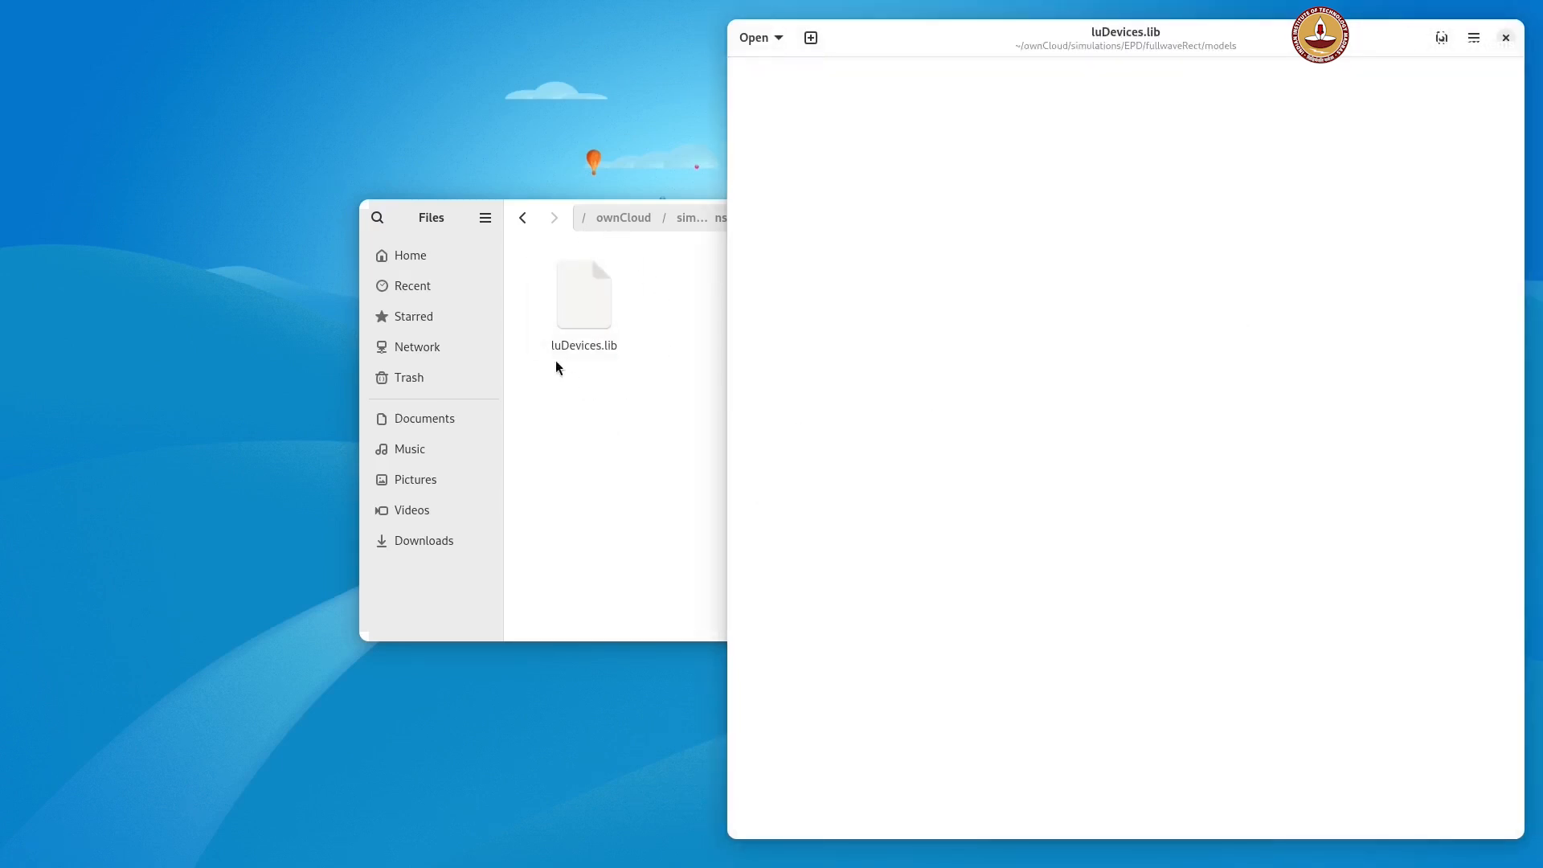
# Check the saved file in the models folder, then enter "* LIBRARY OF MY CUSTOM COMPONENTS" as the first line of luDevices.lib.
pyautogui.click(618, 410)
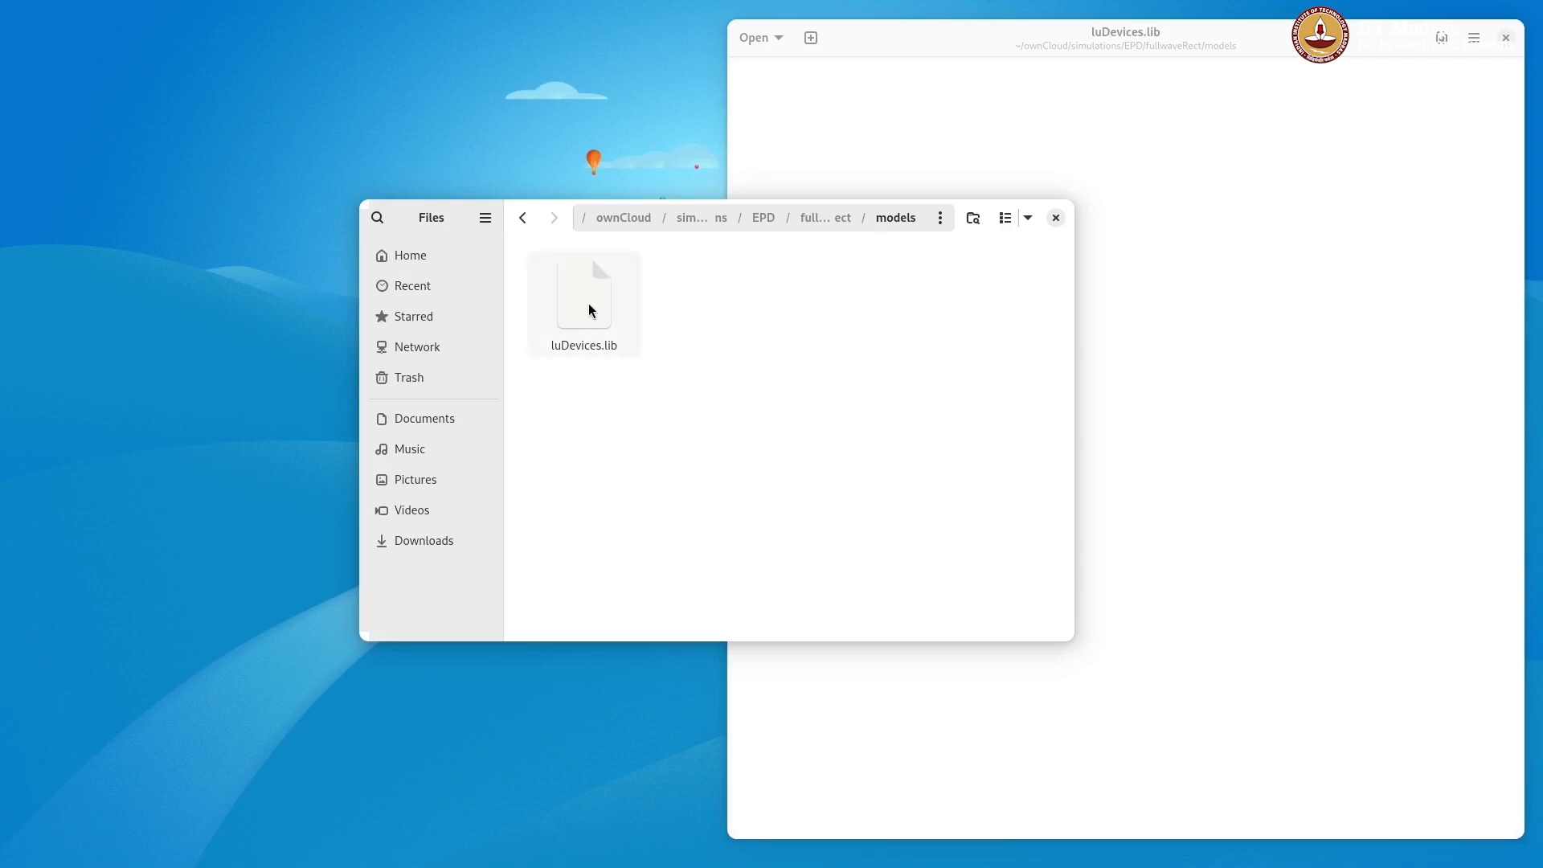
pyautogui.click(1026, 133)
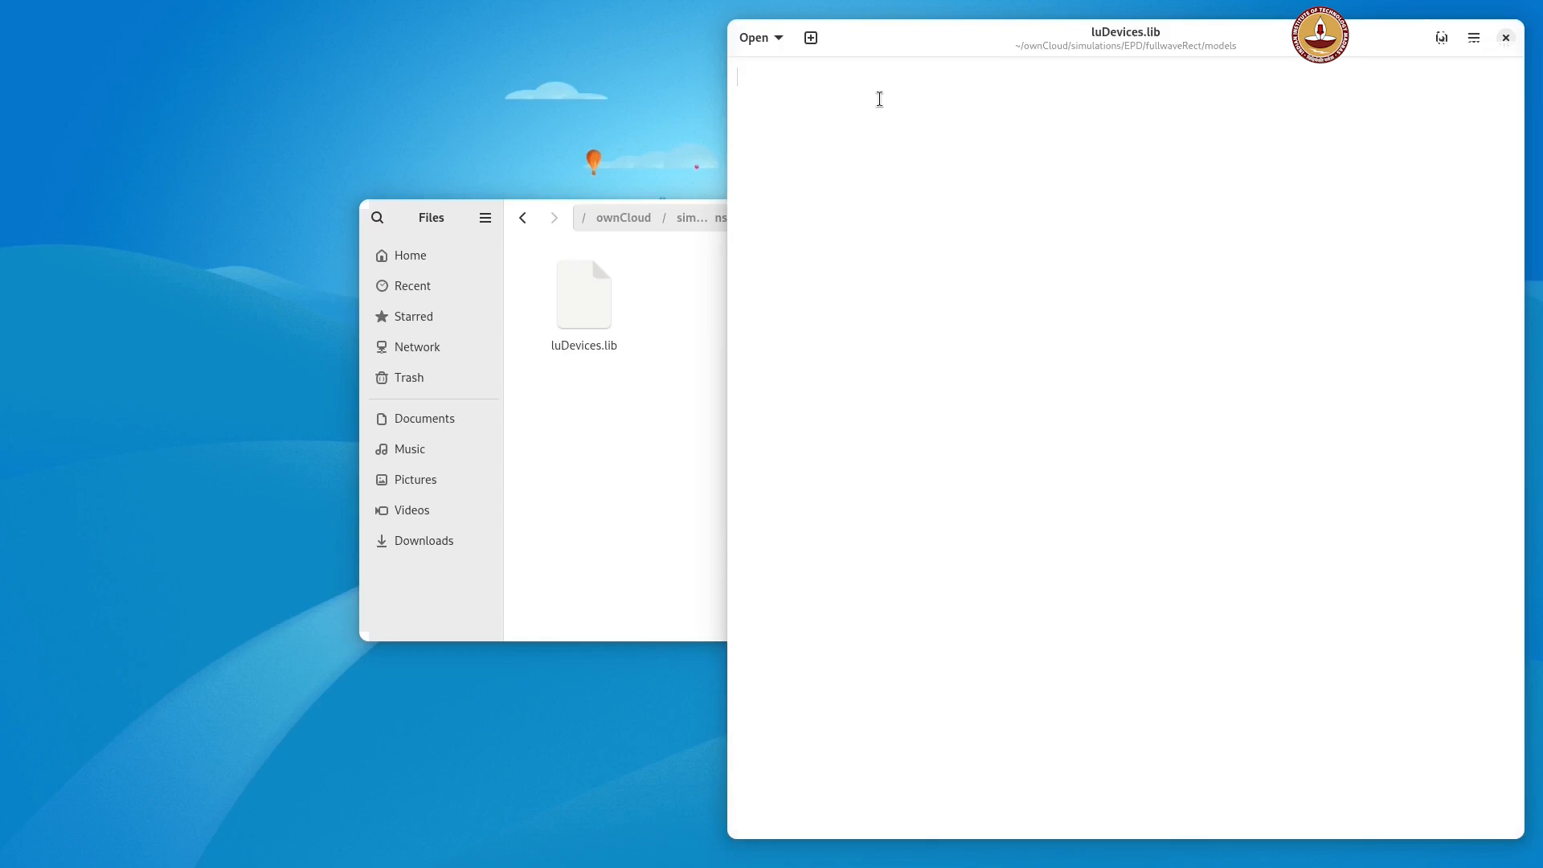
pyautogui.keyDown('super'); pyautogui.moveTo(880, 99); pyautogui.dragTo(859, 101); pyautogui.keyUp('super')
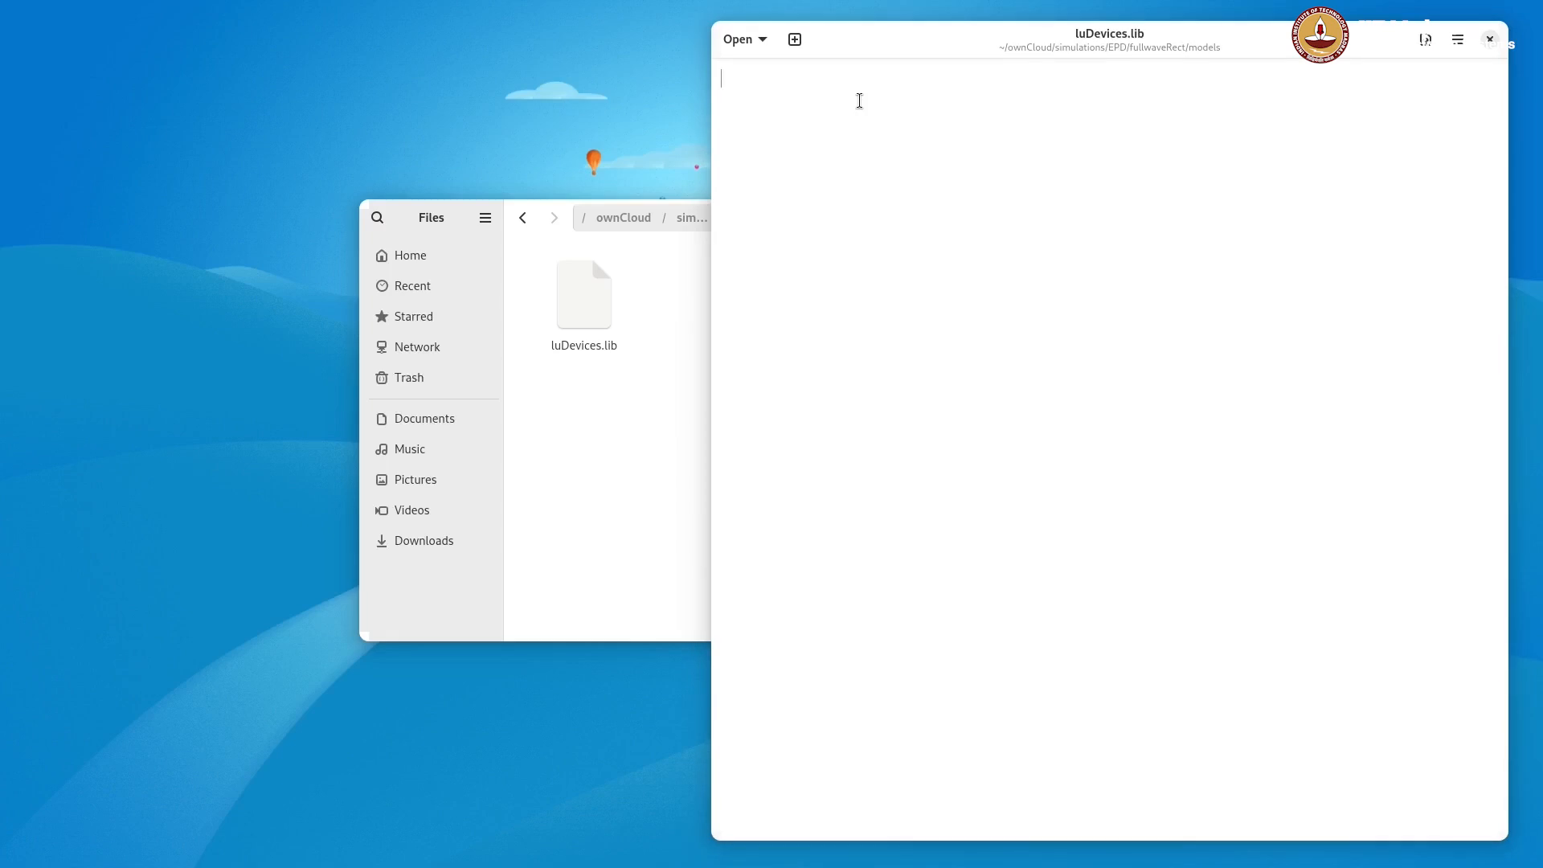
pyautogui.write('* LIBRARY OF MY CUSTOM COMPONENTS')
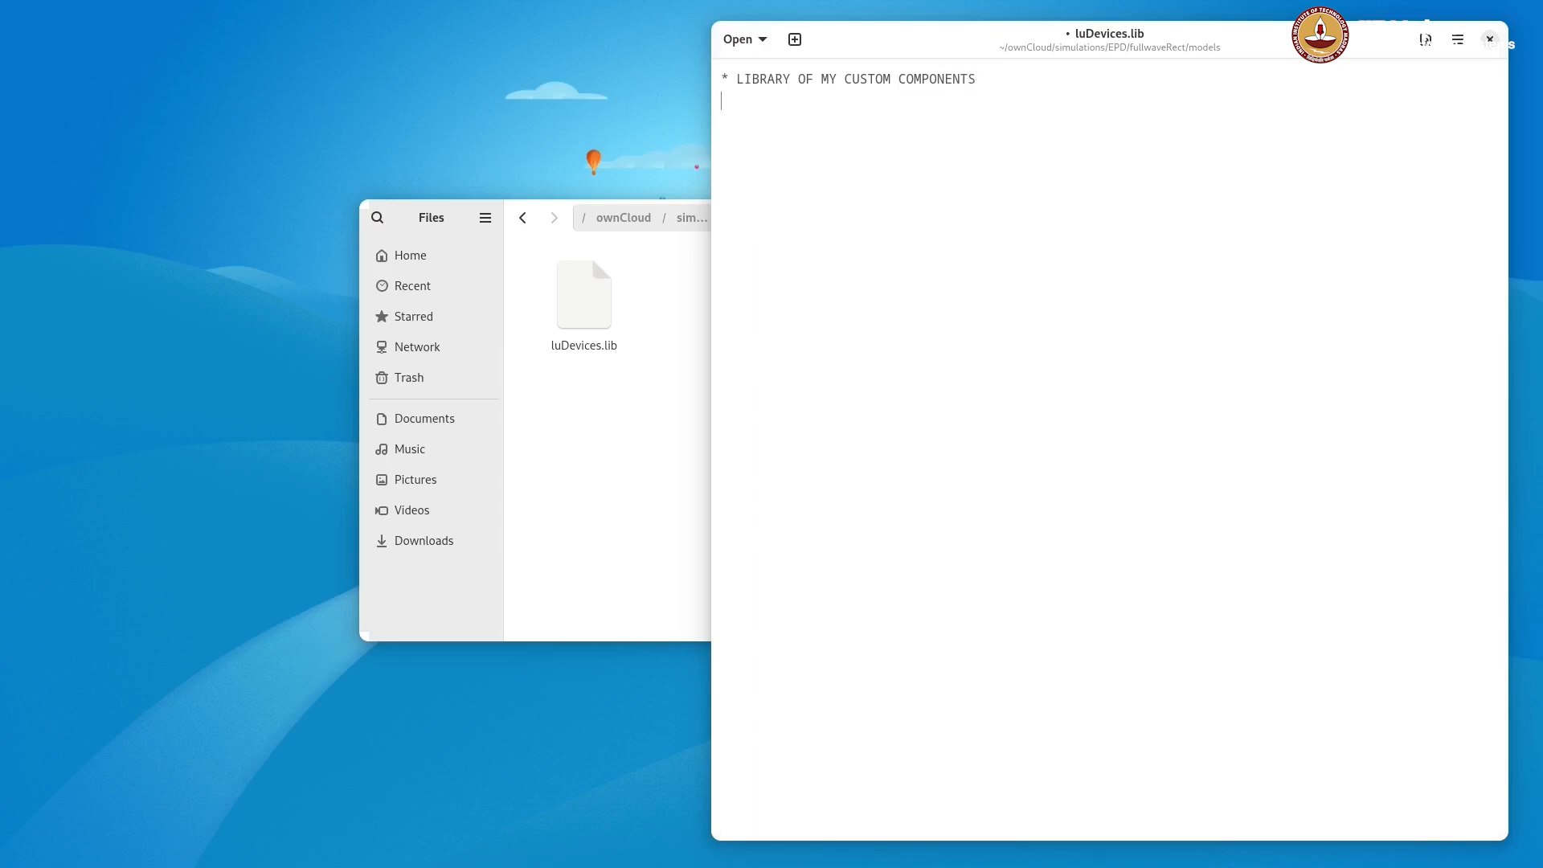
# Add a second comment line starting "* Author :" with the author's name and "DESE, Indian Institute of Science, Bangalore".
pyautogui.write('*')
pyautogui.write(' used')
pyautogui.press('BackSpace')
pyautogui.press('BackSpace')
pyautogui.press('BackSpace')
pyautogui.press('BackSpace')
pyautogui.write('Author')
pyautogui.hotkey('ctrl', '.')
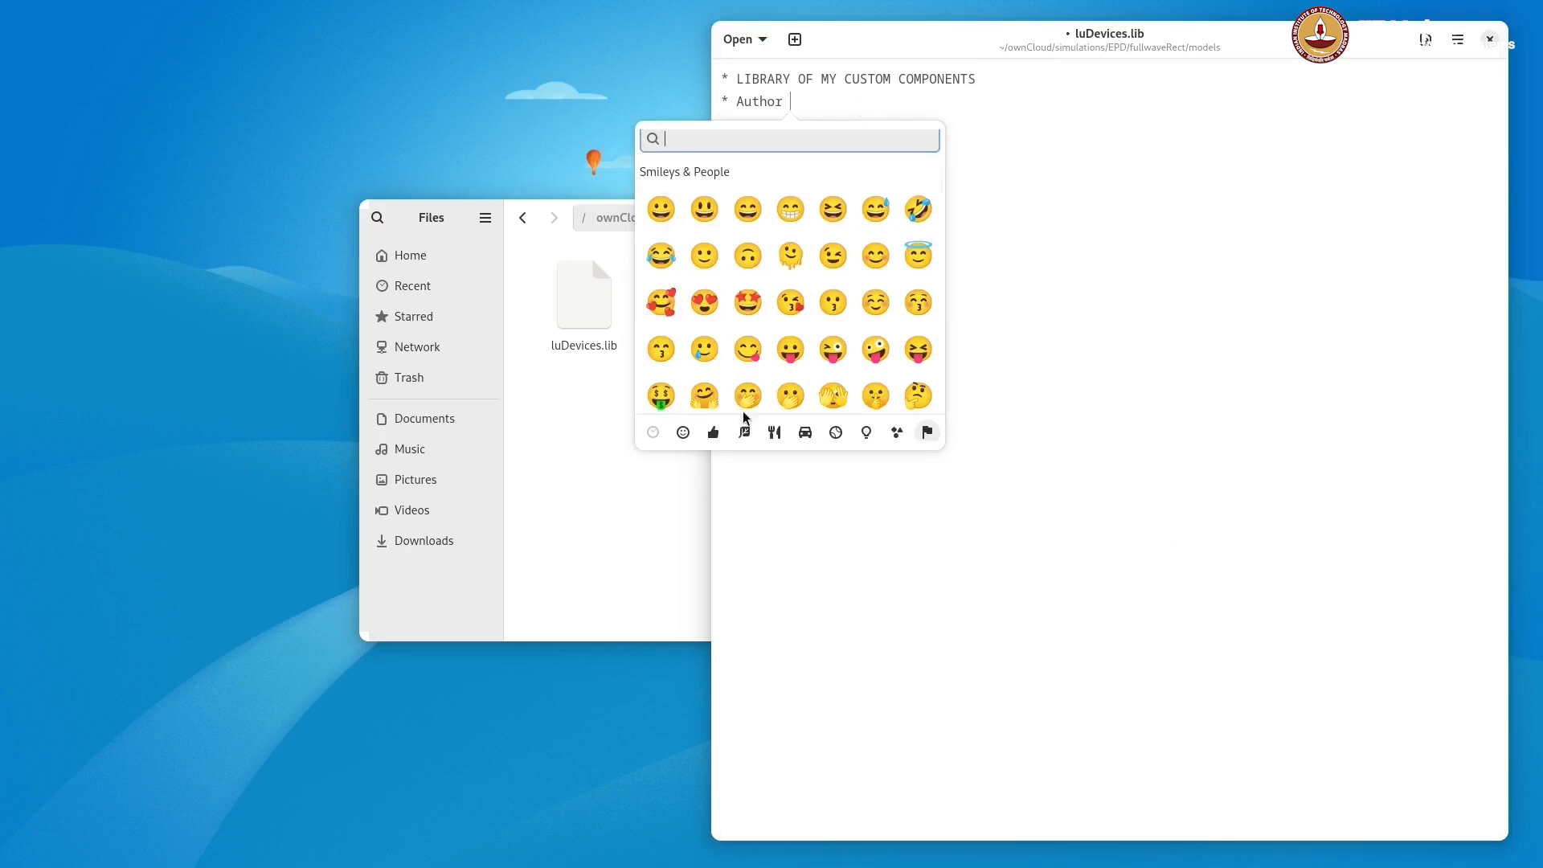
pyautogui.click(948, 239)
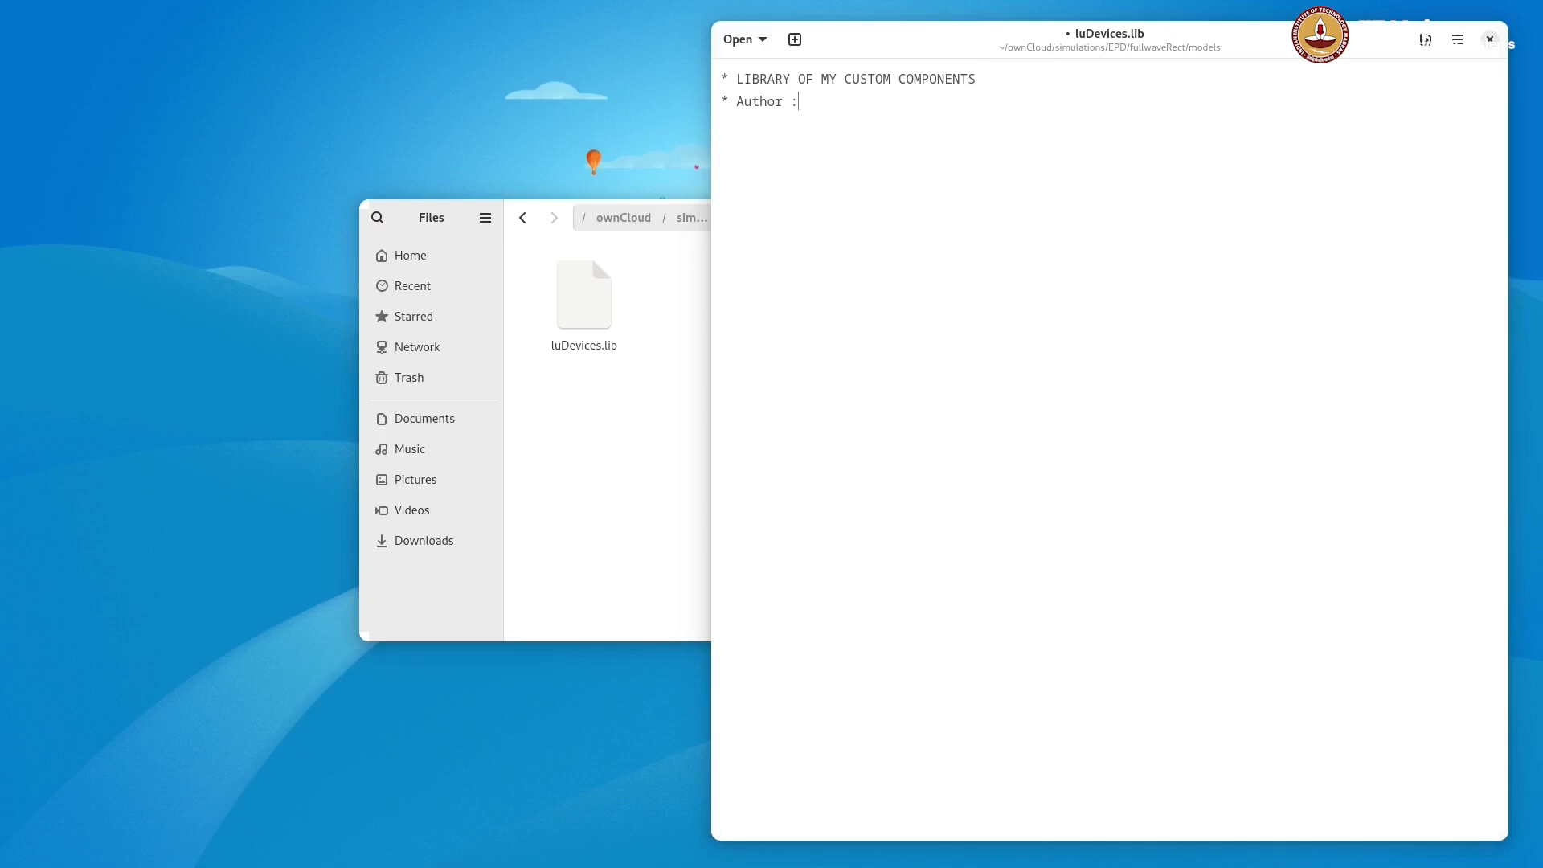
pyautogui.write(': L Umanand, DESE, Indian Ins')
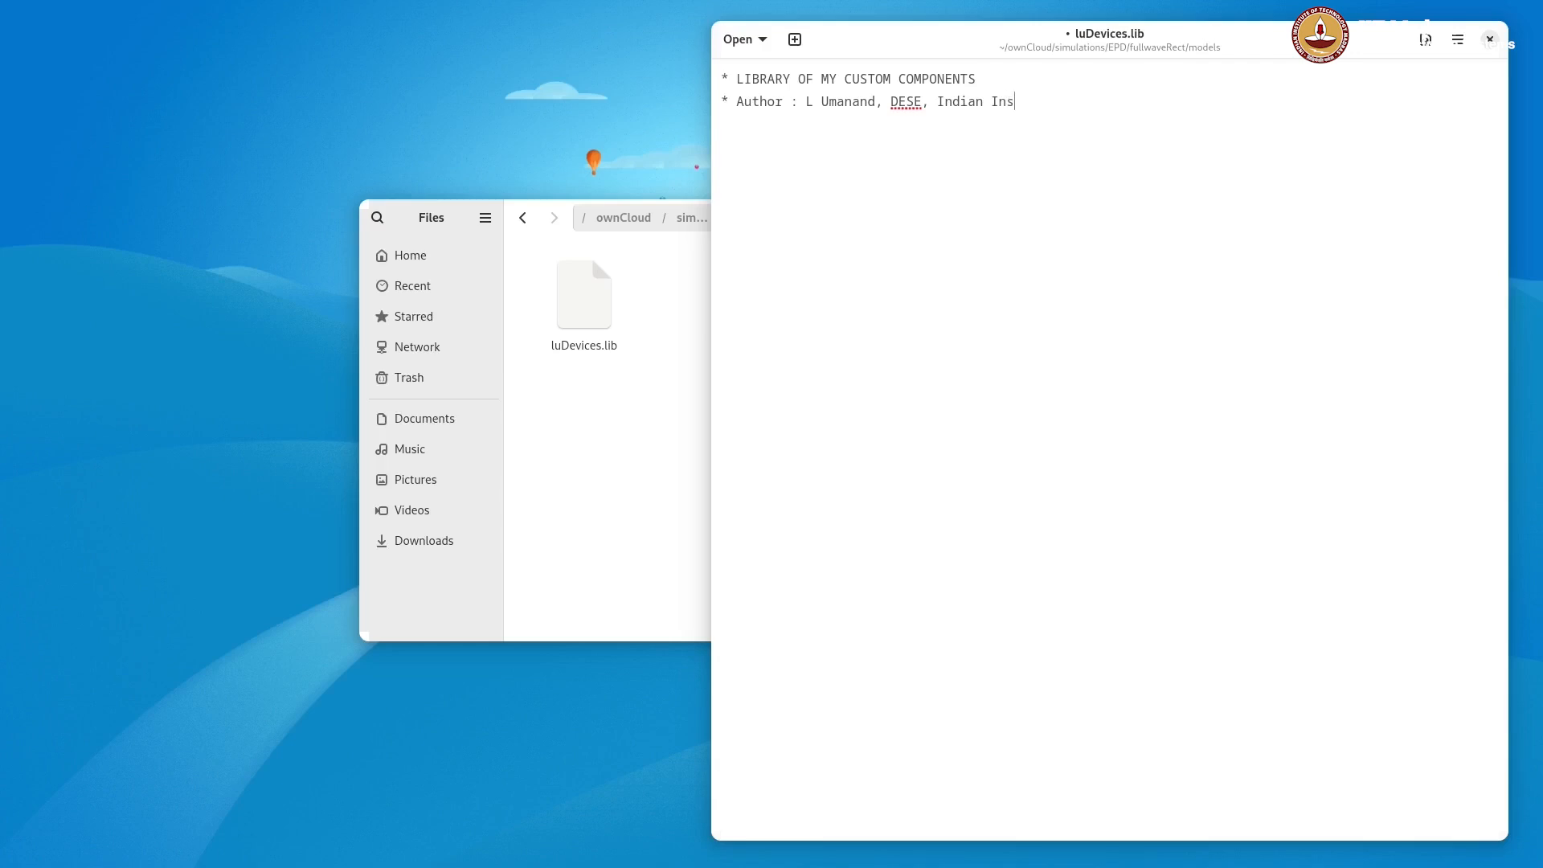
pyautogui.write('titute of Science, Bangalore ')
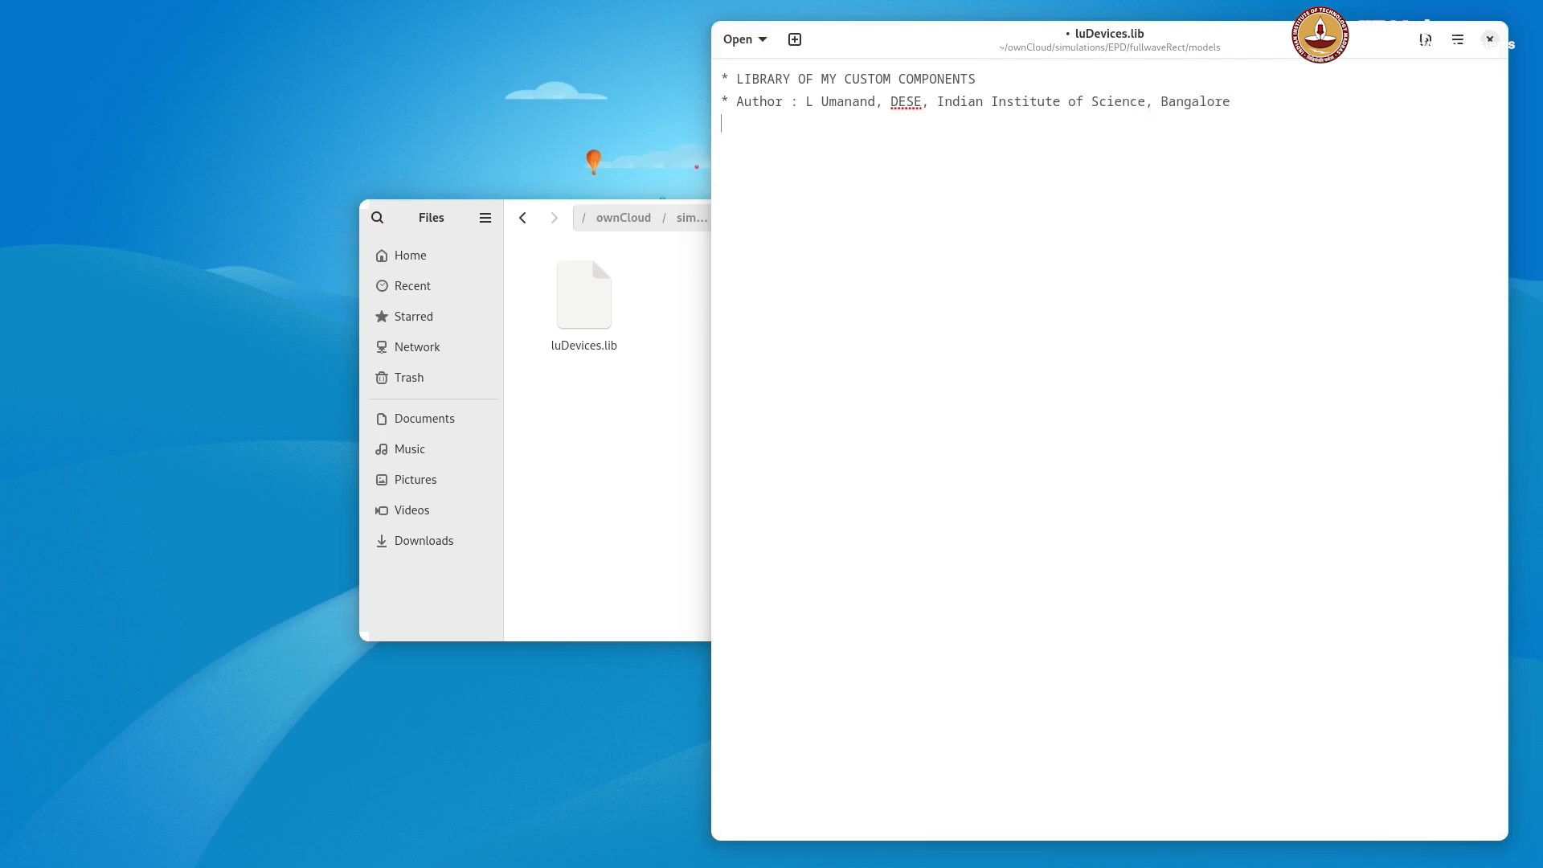
# Add a "Diodes" section heading enclosed between two full rows of asterisks below the author line.
pyautogui.write('******************************************** ')
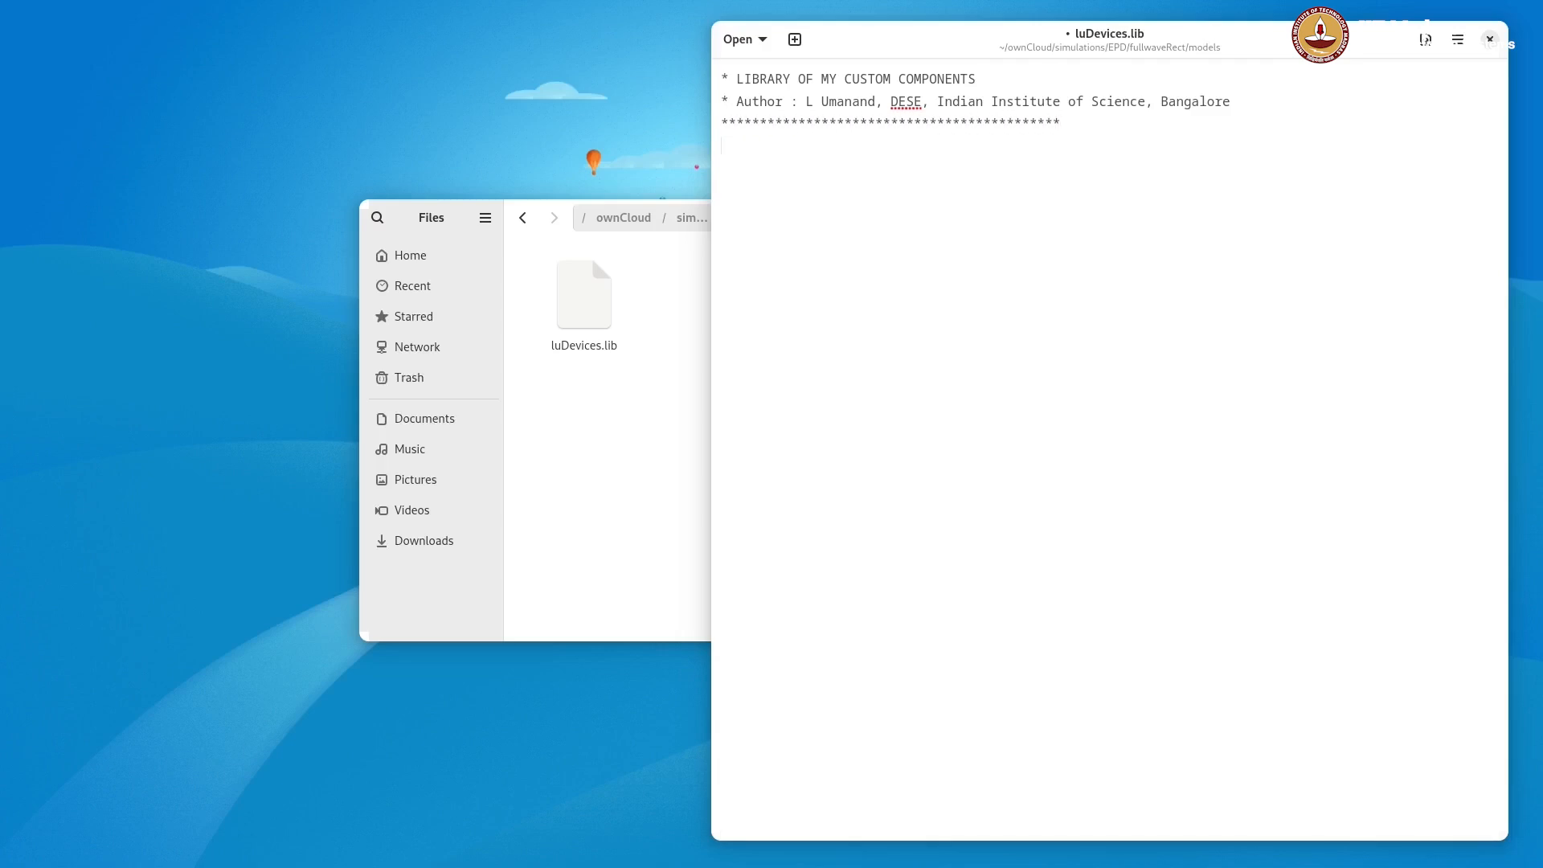
pyautogui.write('Diode')
pyautogui.write('s ')
pyautogui.write('***********************************')
pyautogui.write('*********')
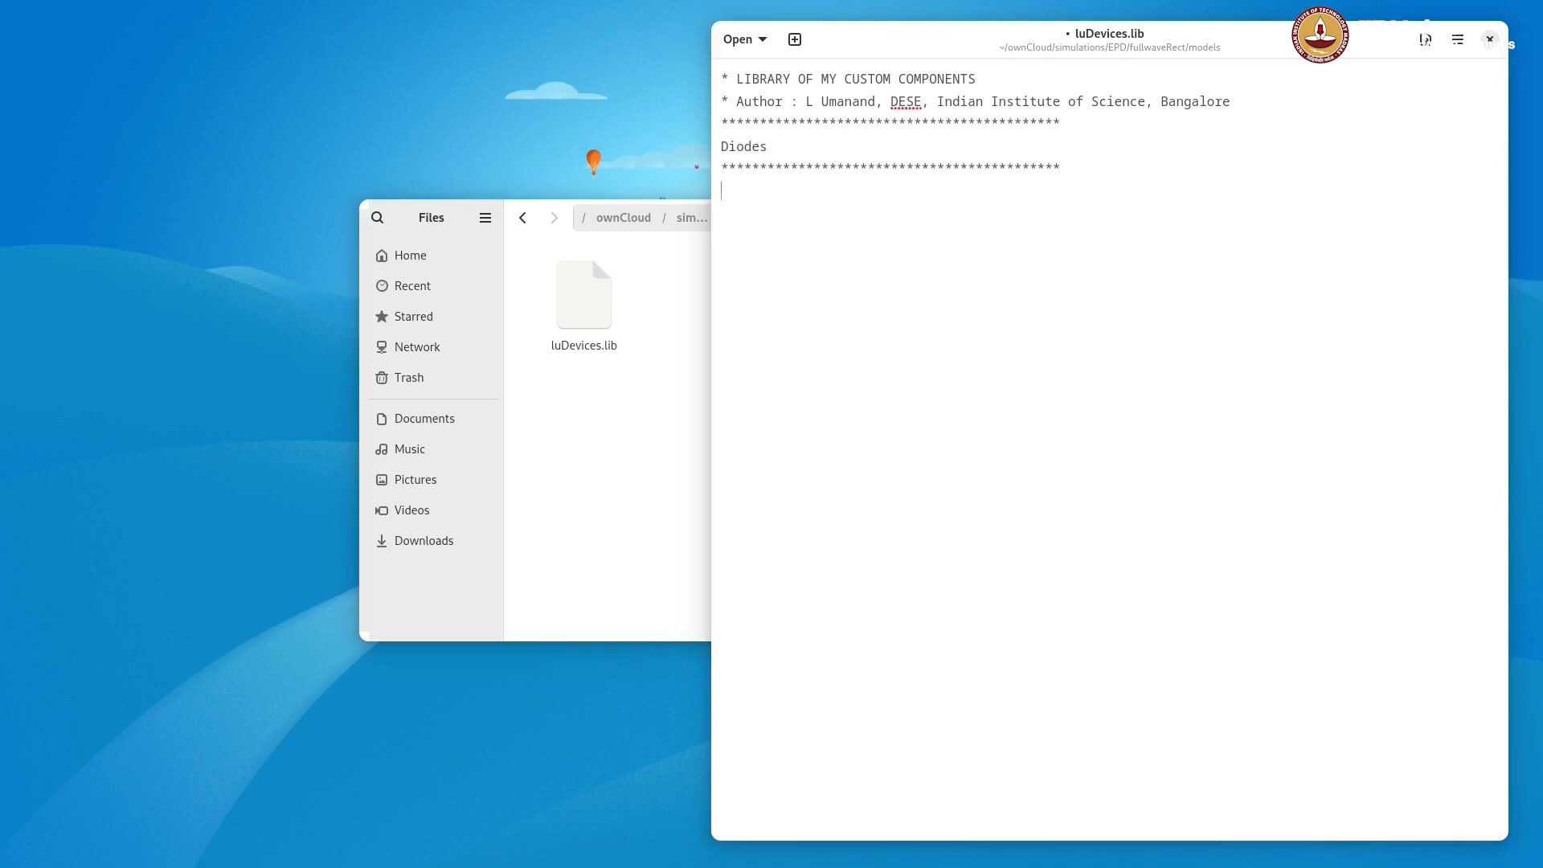
# Add the comment "* Power Diode" and the subcircuit line ".SUBCKT diode_pwr 101 102" under the Diodes heading.
pyautogui.write('* p')
pyautogui.press('BackSpace')
pyautogui.write('Power Di')
pyautogui.write('ode ')
pyautogui.write('.SUBC')
pyautogui.write('K')
pyautogui.write('T')
pyautogui.write(' diode_')
pyautogui.write('pwr')
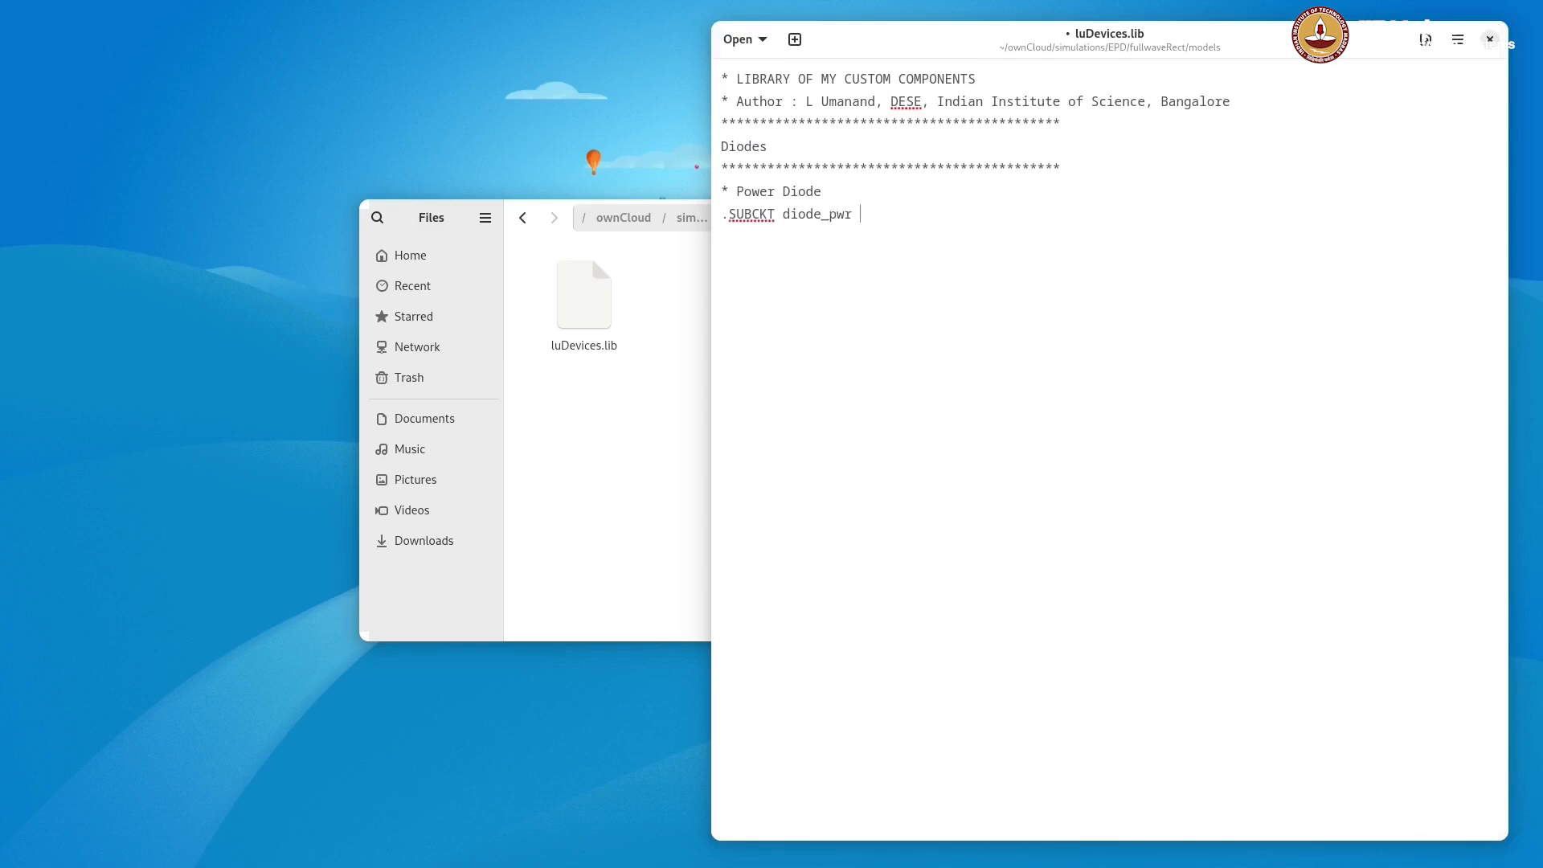
pyautogui.write(' 101 102')
# Consult the power diode netlist in the Xournal notes and insert a comment line labelling nodes 101 and 102 as A and K above .SUBCKT.
pyautogui.hotkey('alt', 'Tab')
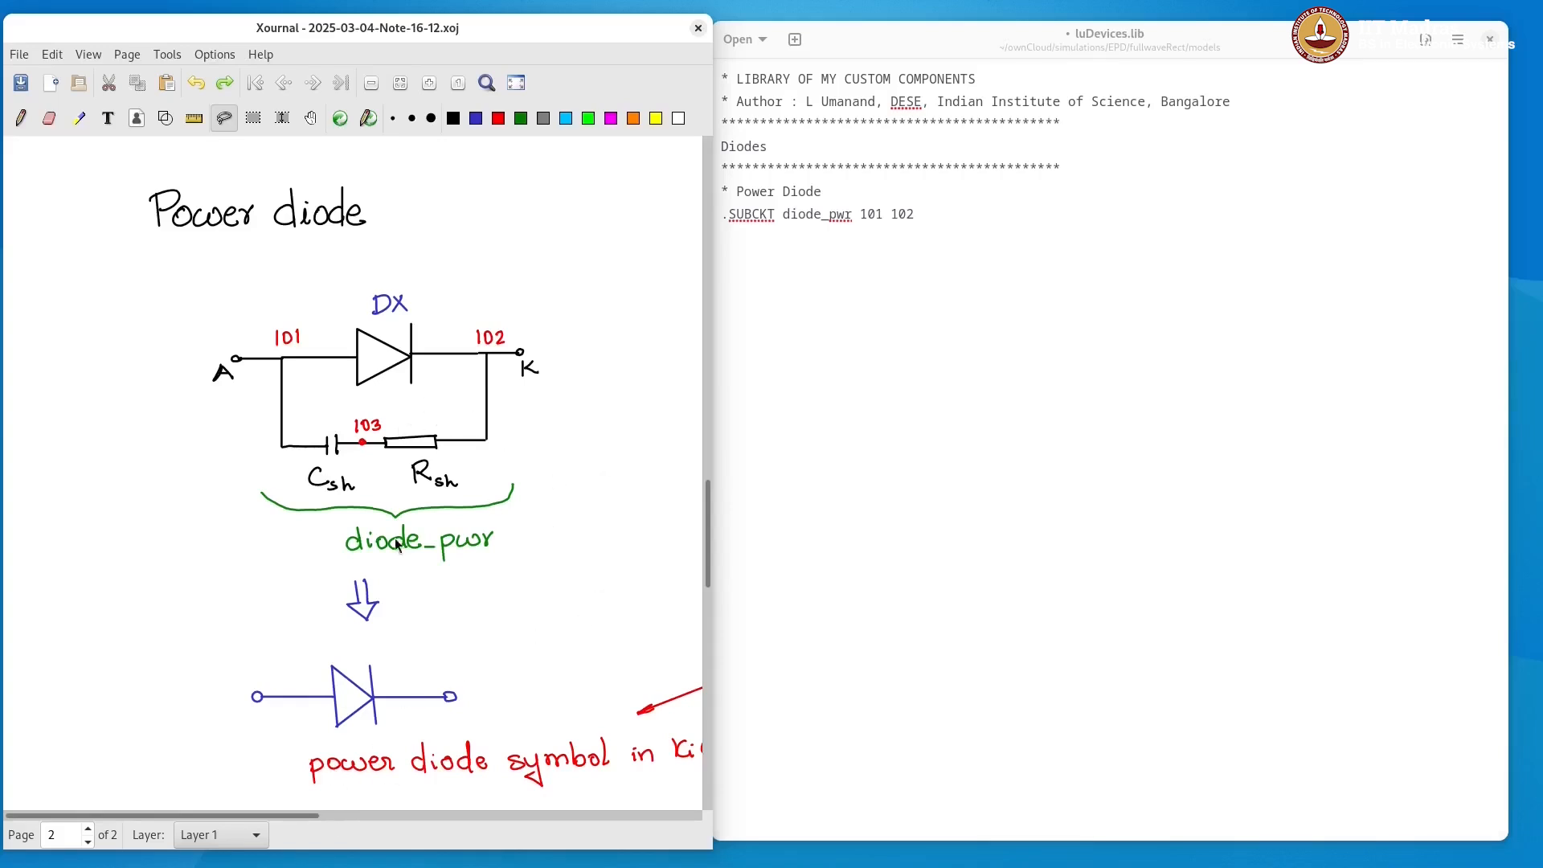
pyautogui.moveTo(282, 814); pyautogui.dragTo(631, 808)
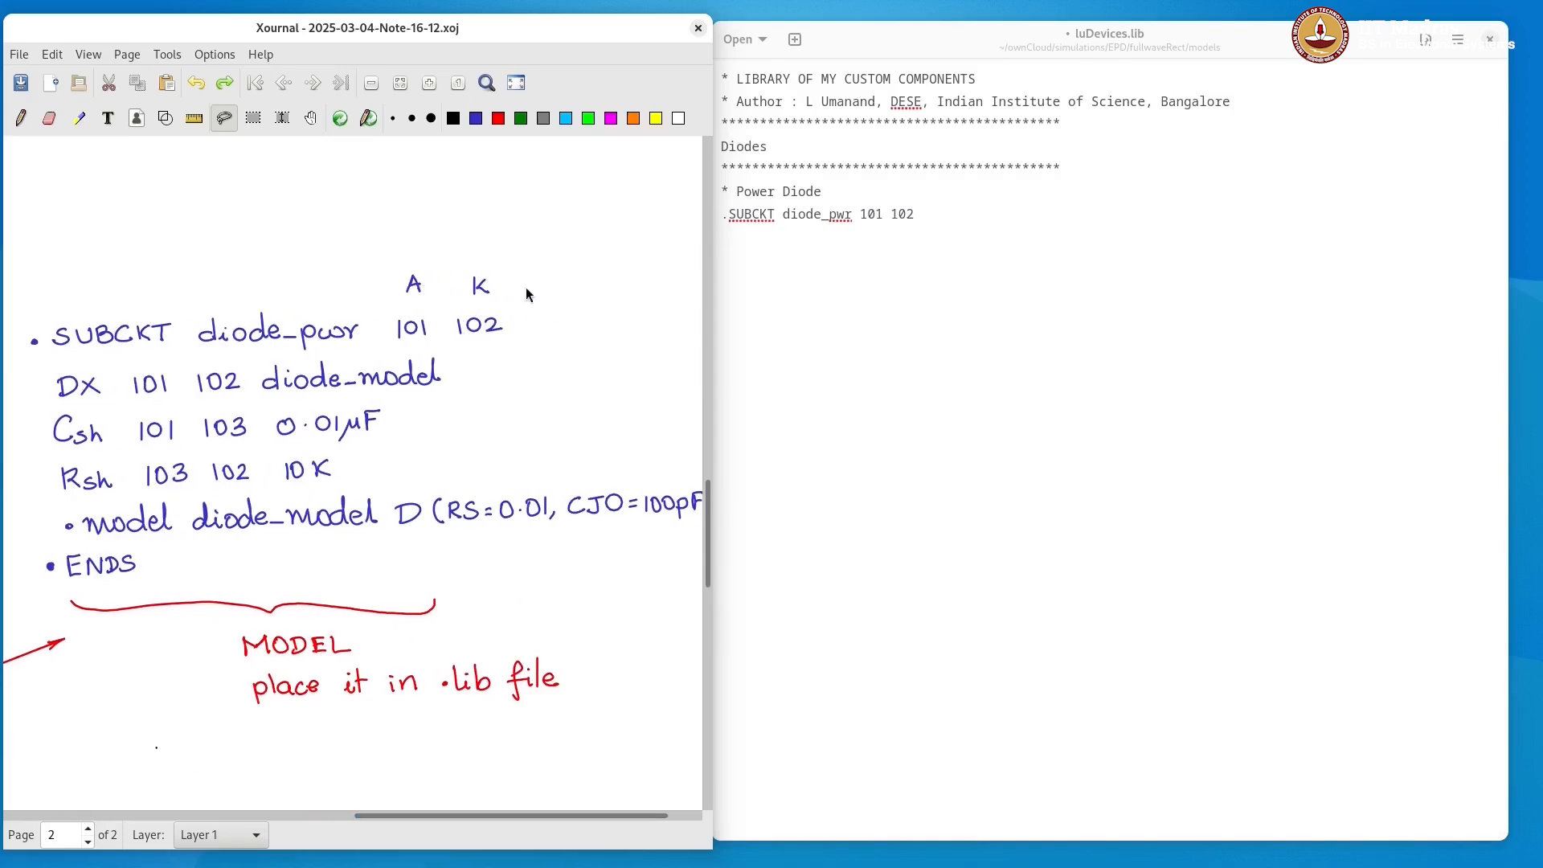
pyautogui.click(863, 195)
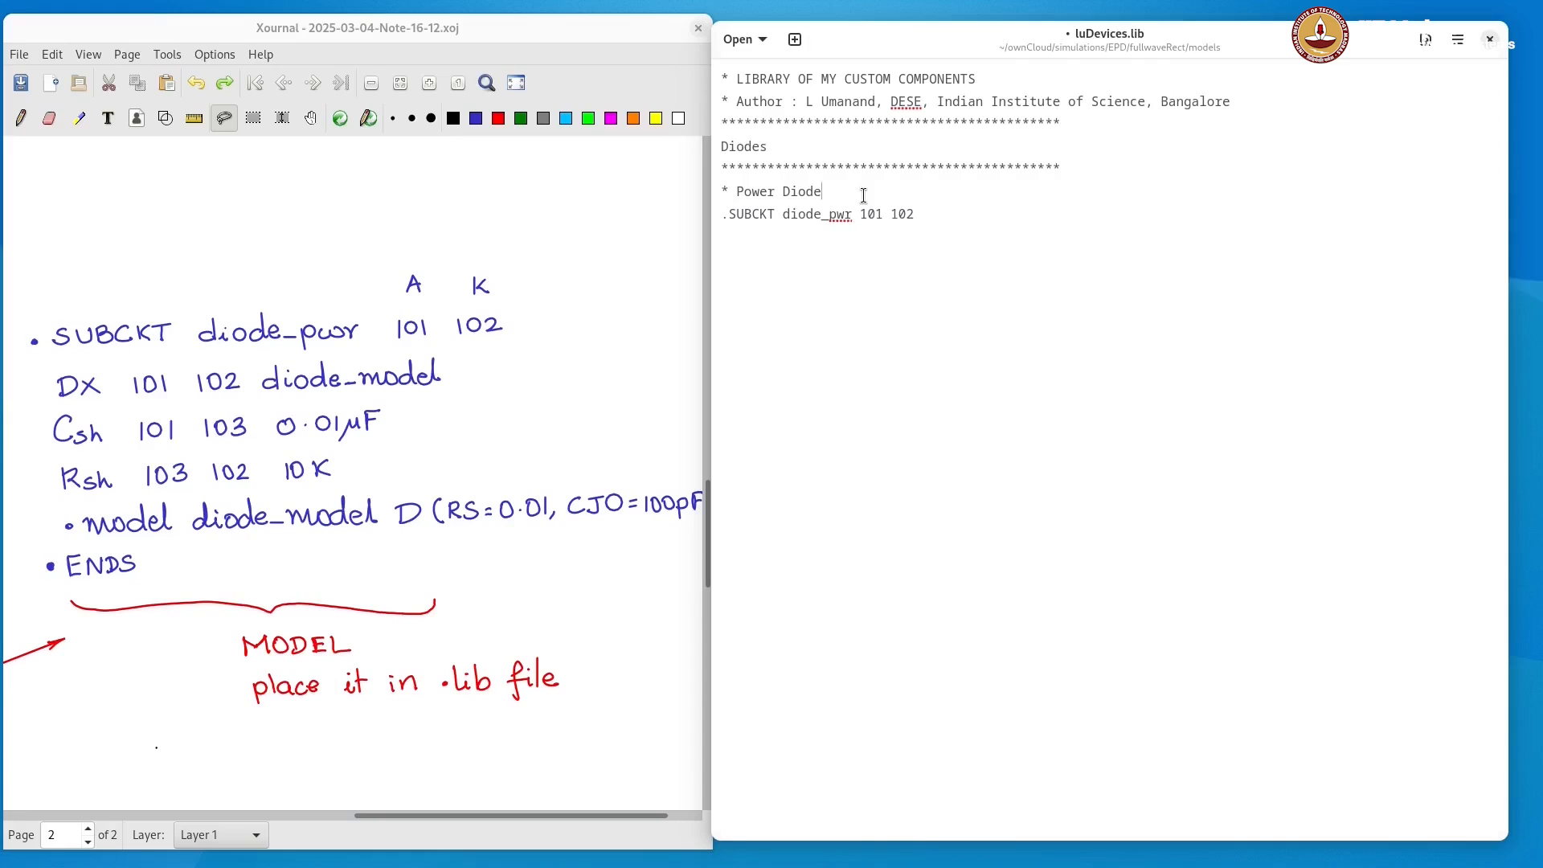
pyautogui.press('Return')
pyautogui.write('*                  ')
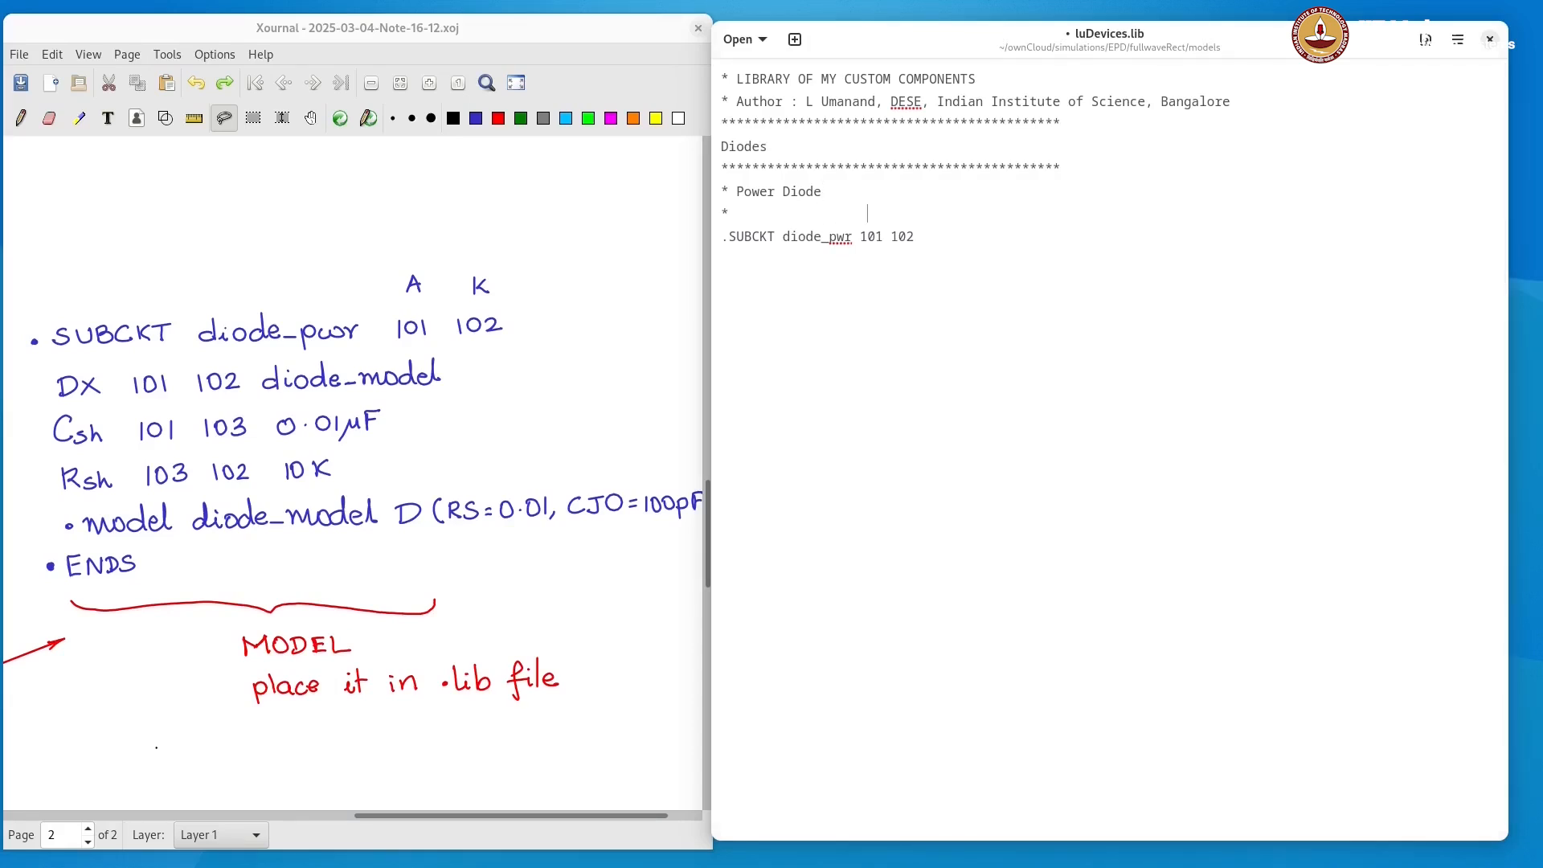
pyautogui.write('A ')
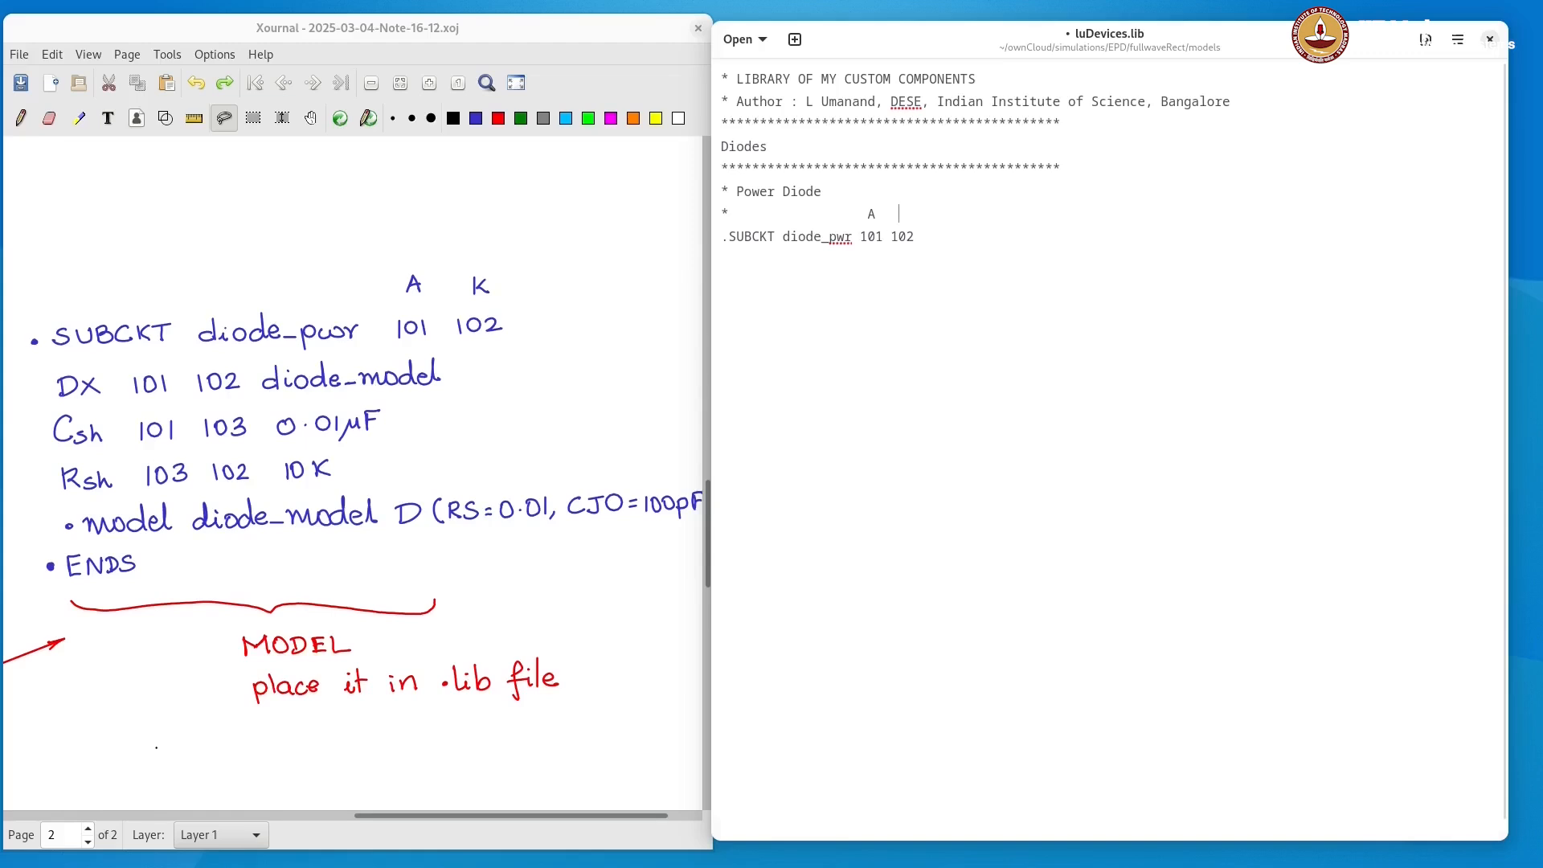
pyautogui.write('  K')
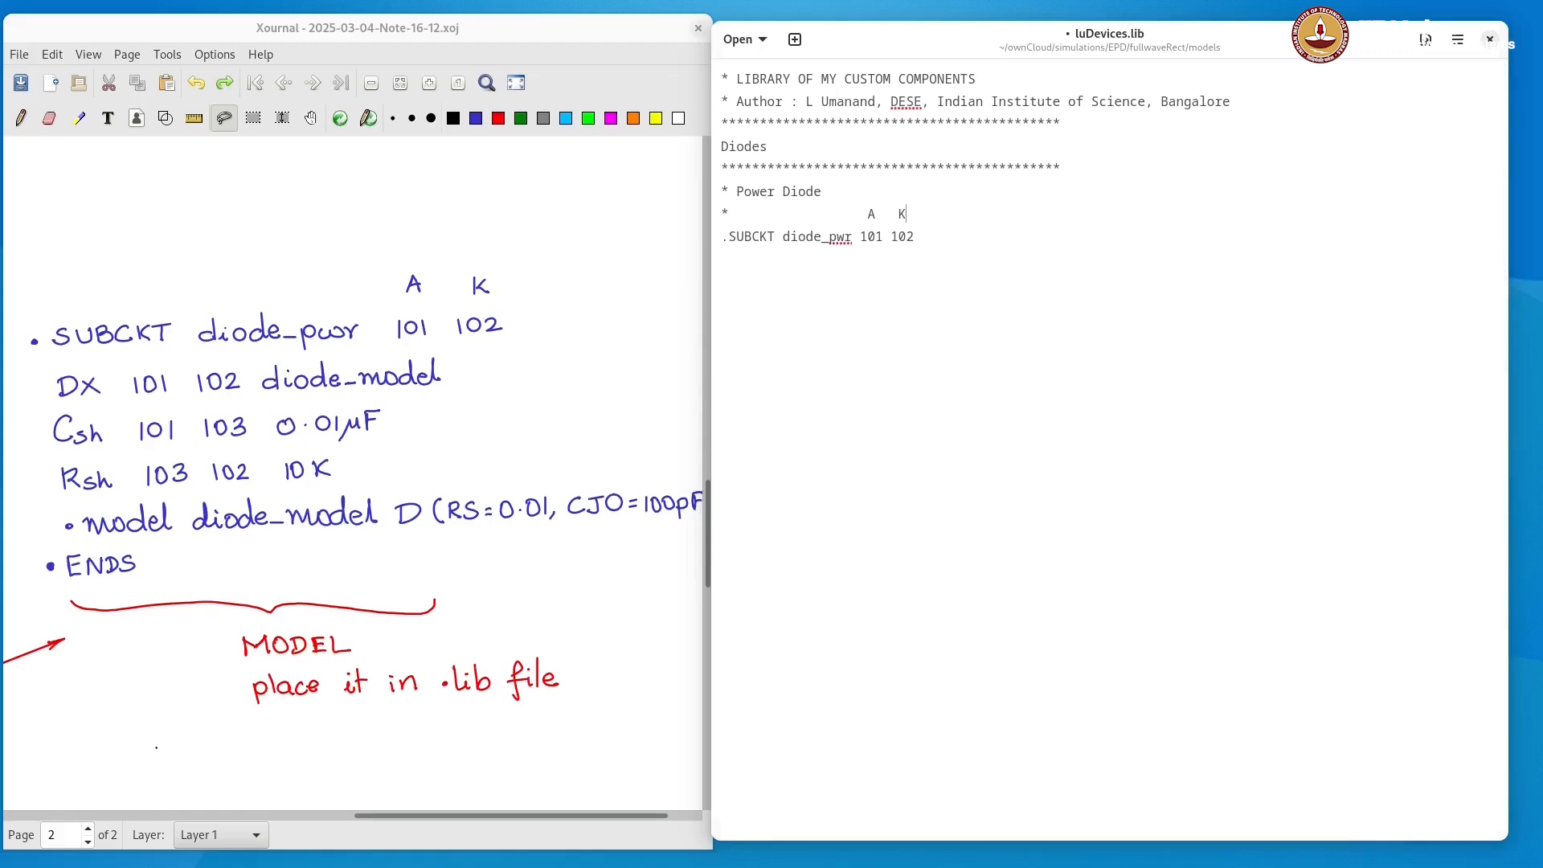
# Add the diode element line "DX 101 102 diode_model" below the .SUBCKT line.
pyautogui.click(929, 238)
pyautogui.press('Return')
pyautogui.write('DX 101 102 diode_model ')
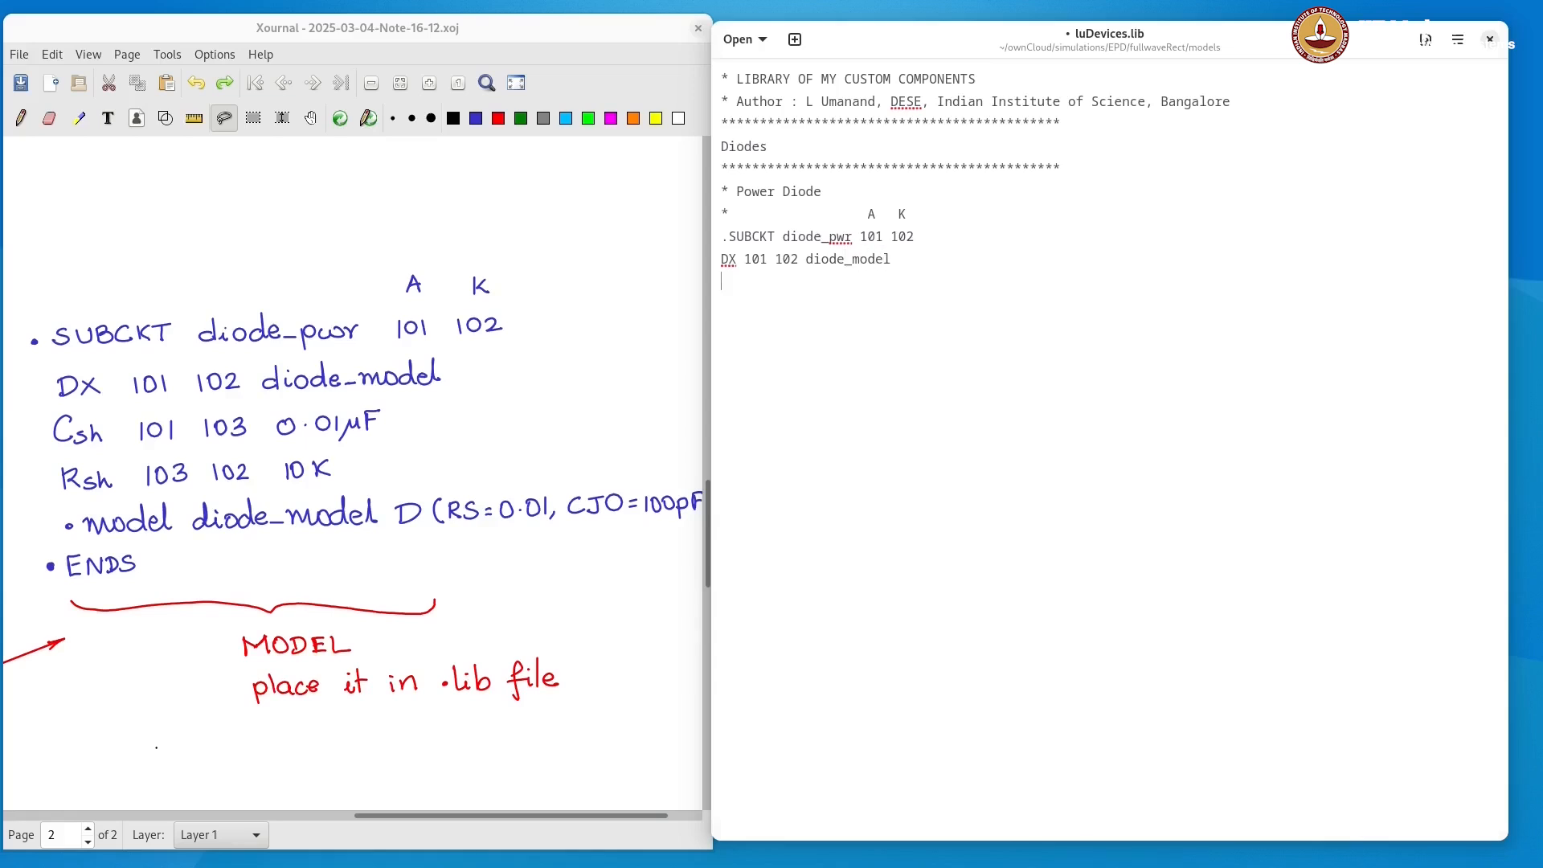
# Add the shunt capacitor line "Csh 101 103 0.01uF" to the subcircuit.
pyautogui.write('C')
pyautogui.write('sh')
pyautogui.write(' 101')
pyautogui.write(' 103')
pyautogui.write(' 0.01u')
pyautogui.write('F ')
# Add the shunt resistor line "Rsh 103 102 10k" to the subcircuit.
pyautogui.write('R')
pyautogui.write('sh ')
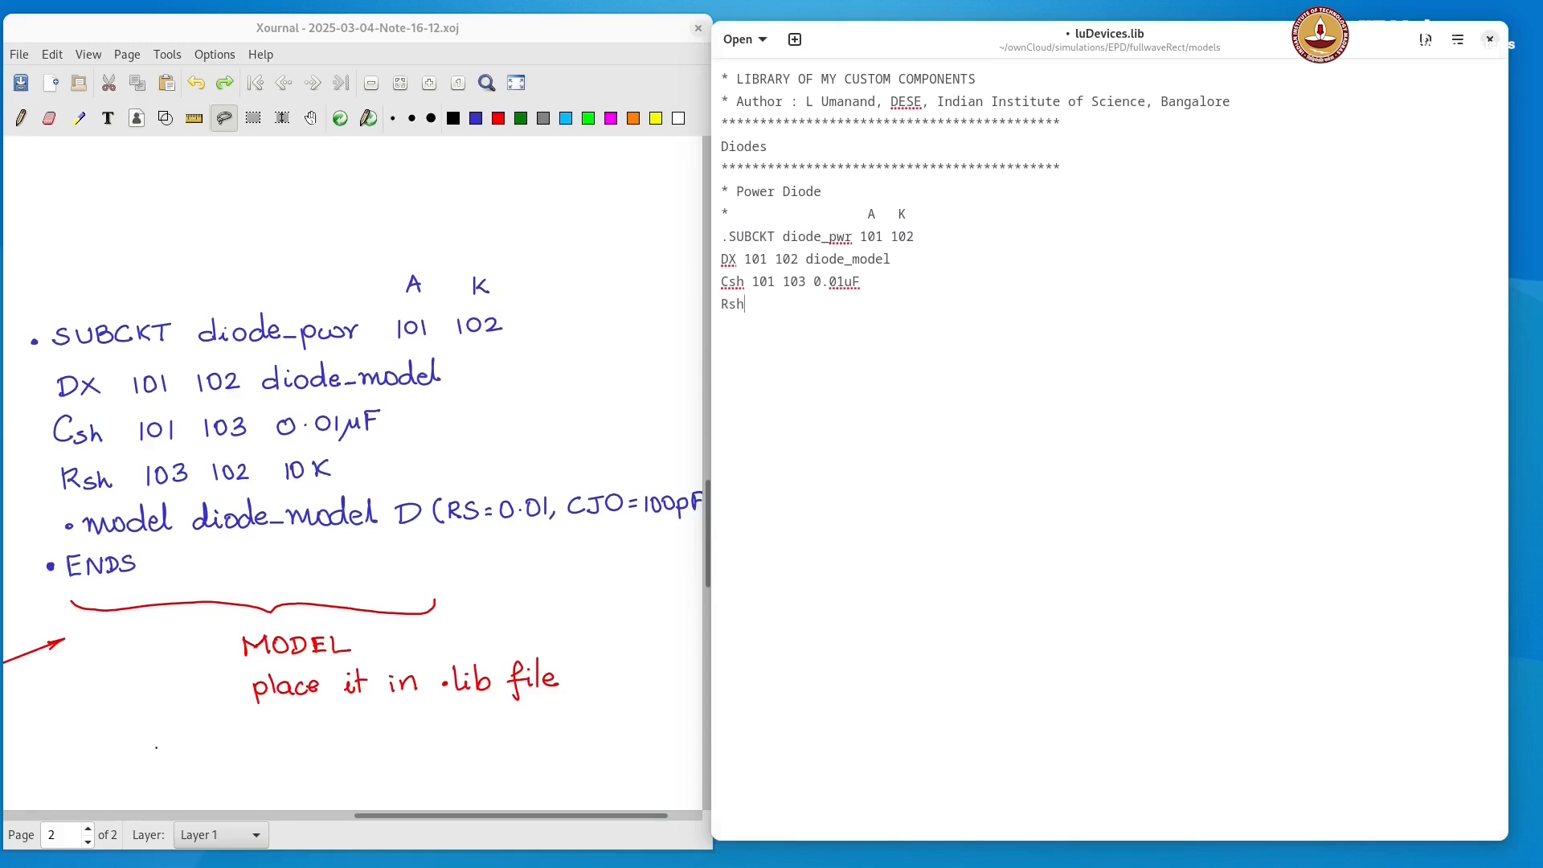
pyautogui.write('10')
pyautogui.write('3 ')
pyautogui.write('102 ')
pyautogui.write('10')
pyautogui.write('k ')
# Add the line ".model diode_model D(RS=0.01, CJO=100pF)" and close the subcircuit with ".ENDS".
pyautogui.write('.')
pyautogui.write('model diode')
pyautogui.write('_model')
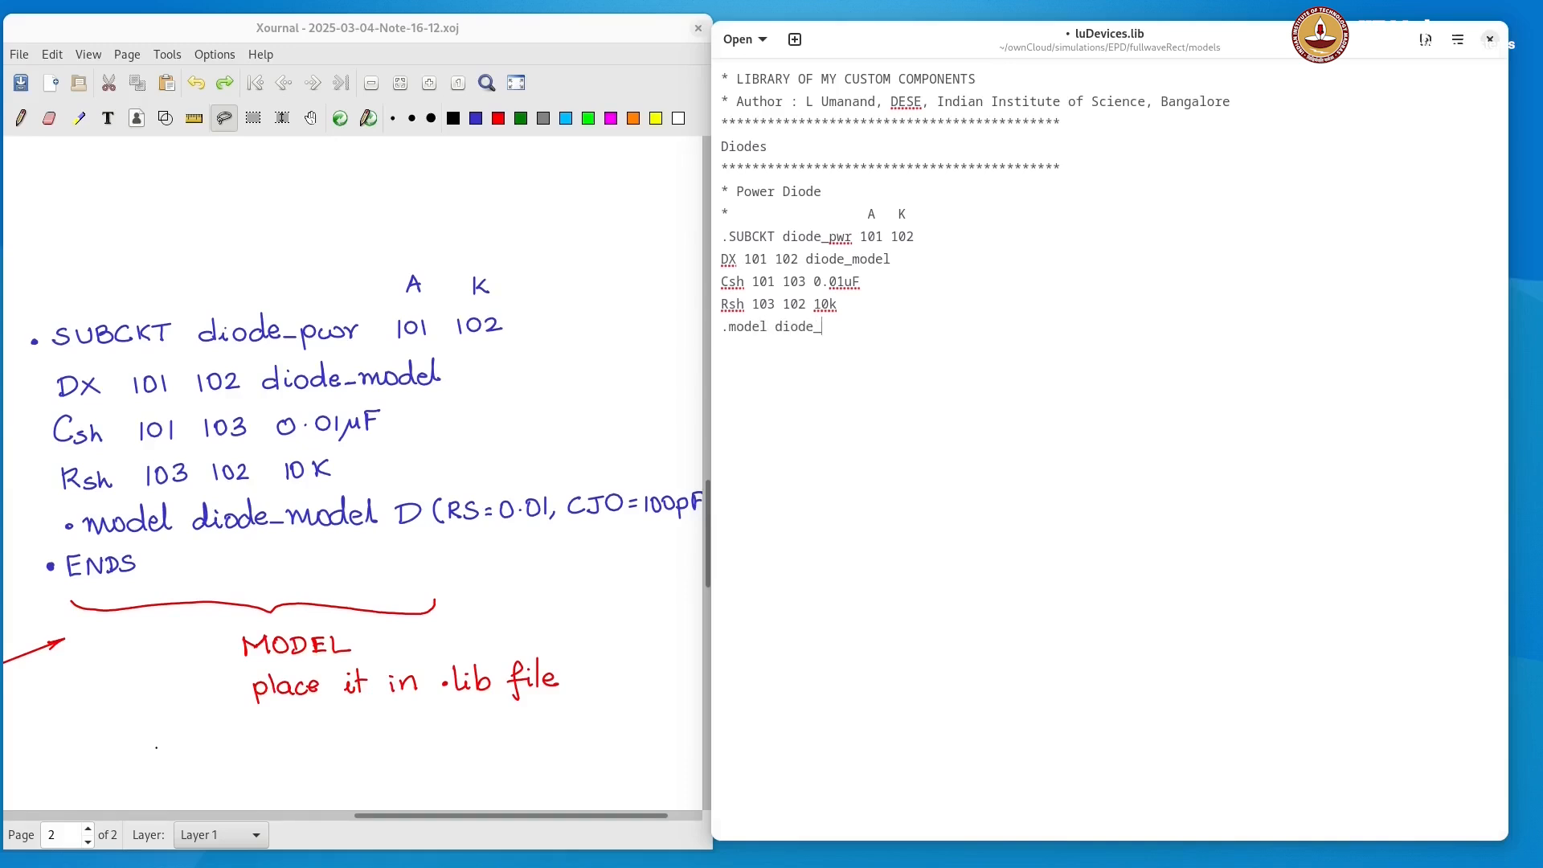
pyautogui.write(' D(RS=0.01, CJO=1')
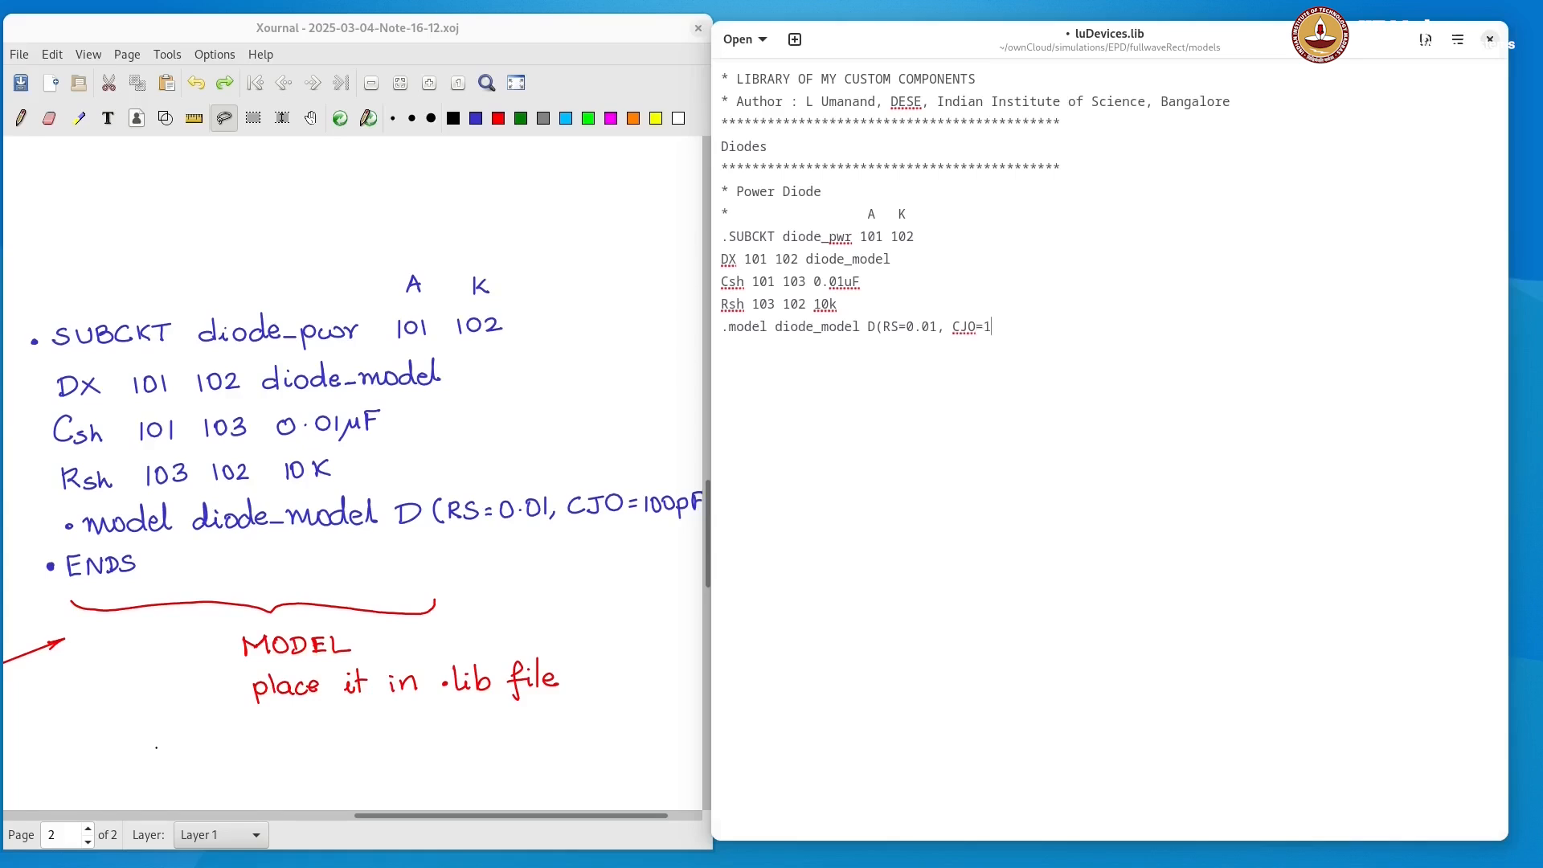
pyautogui.write('00pF)')
pyautogui.write('ENDS')
# Highlight the subcircuit name diode_pwr and save luDevices.lib.
pyautogui.moveTo(782, 236); pyautogui.dragTo(852, 236)
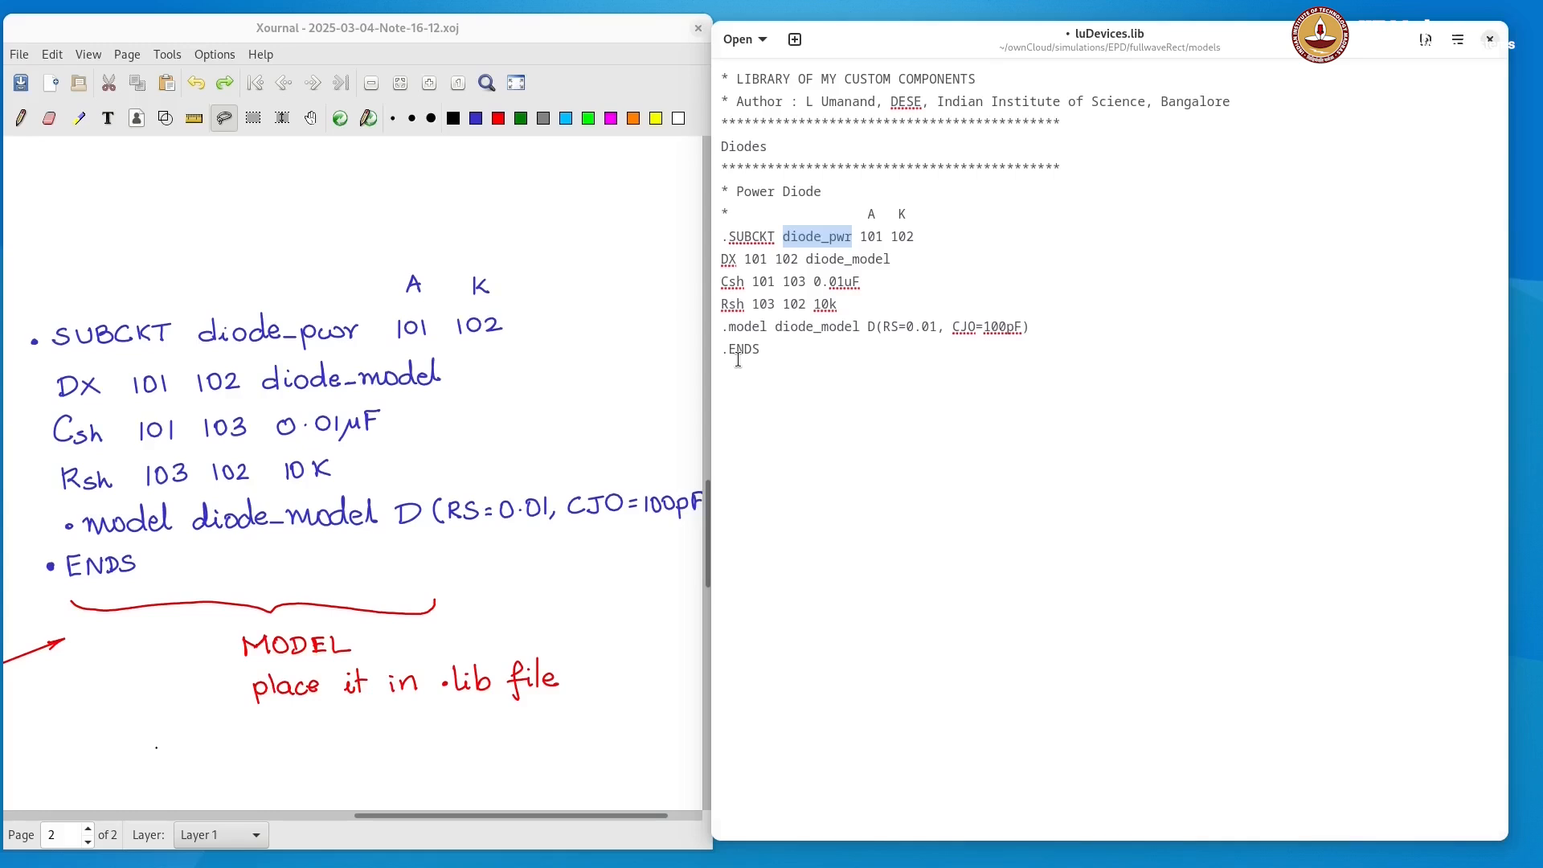
pyautogui.click(1457, 39)
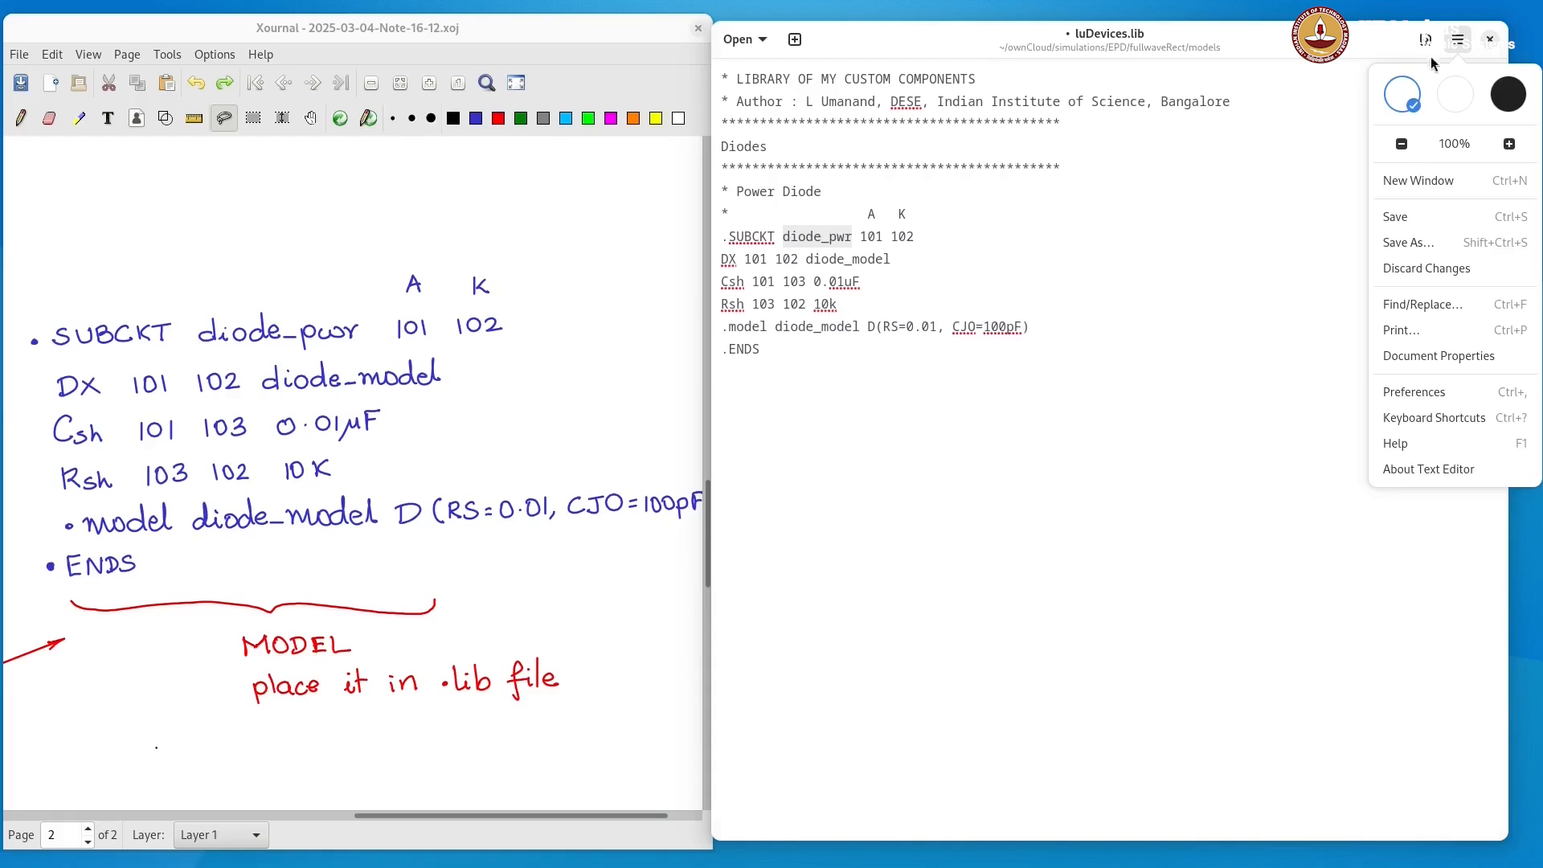
pyautogui.click(1393, 214)
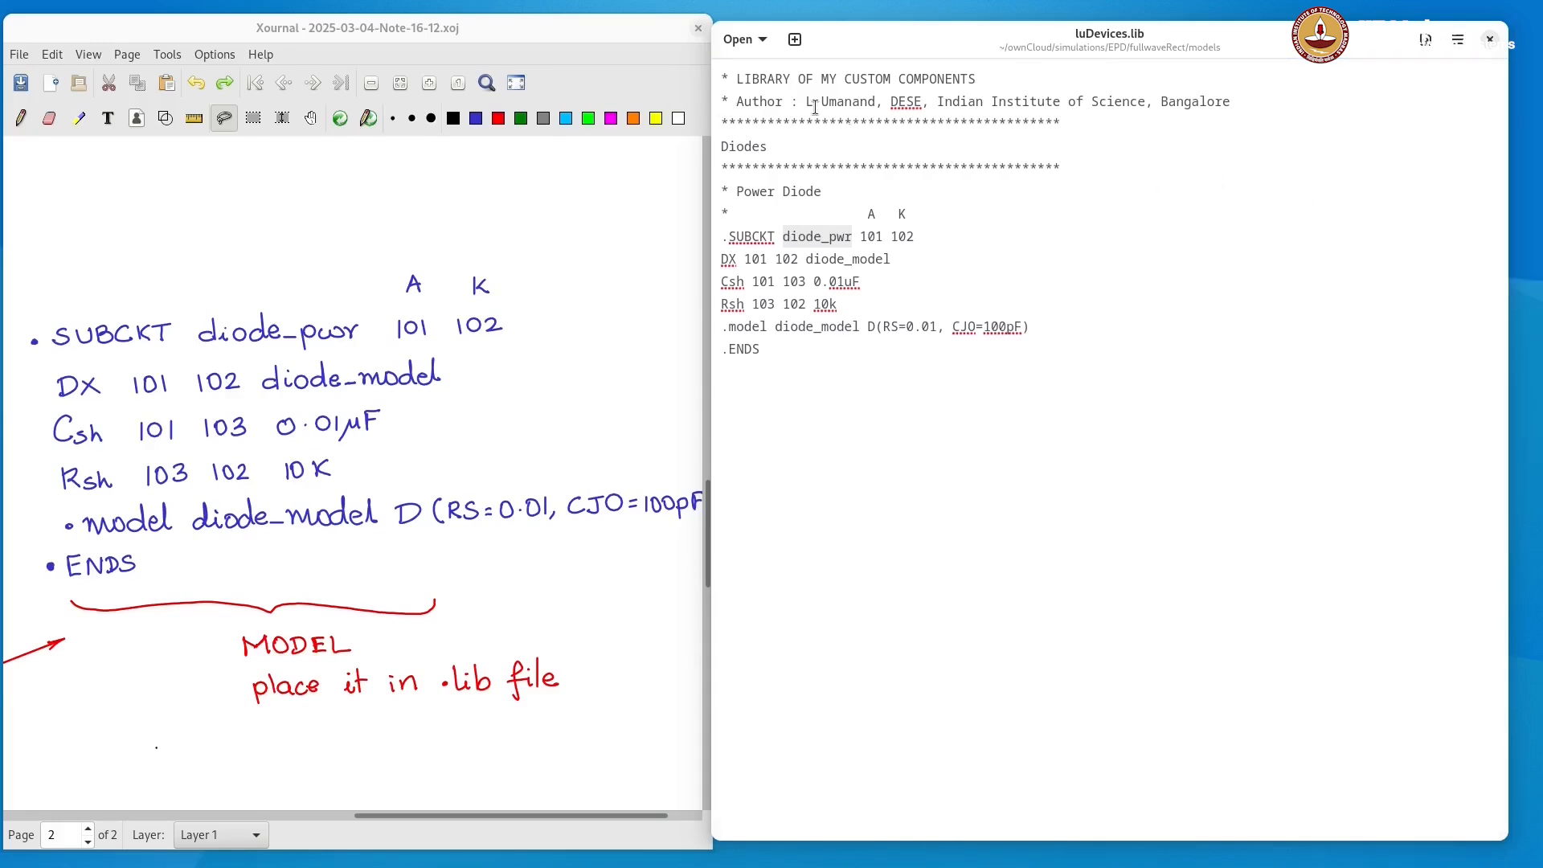
# Close the Xournal notes, discarding their changes, and bring the models folder window to the front.
pyautogui.click(671, 32)
pyautogui.click(697, 28)
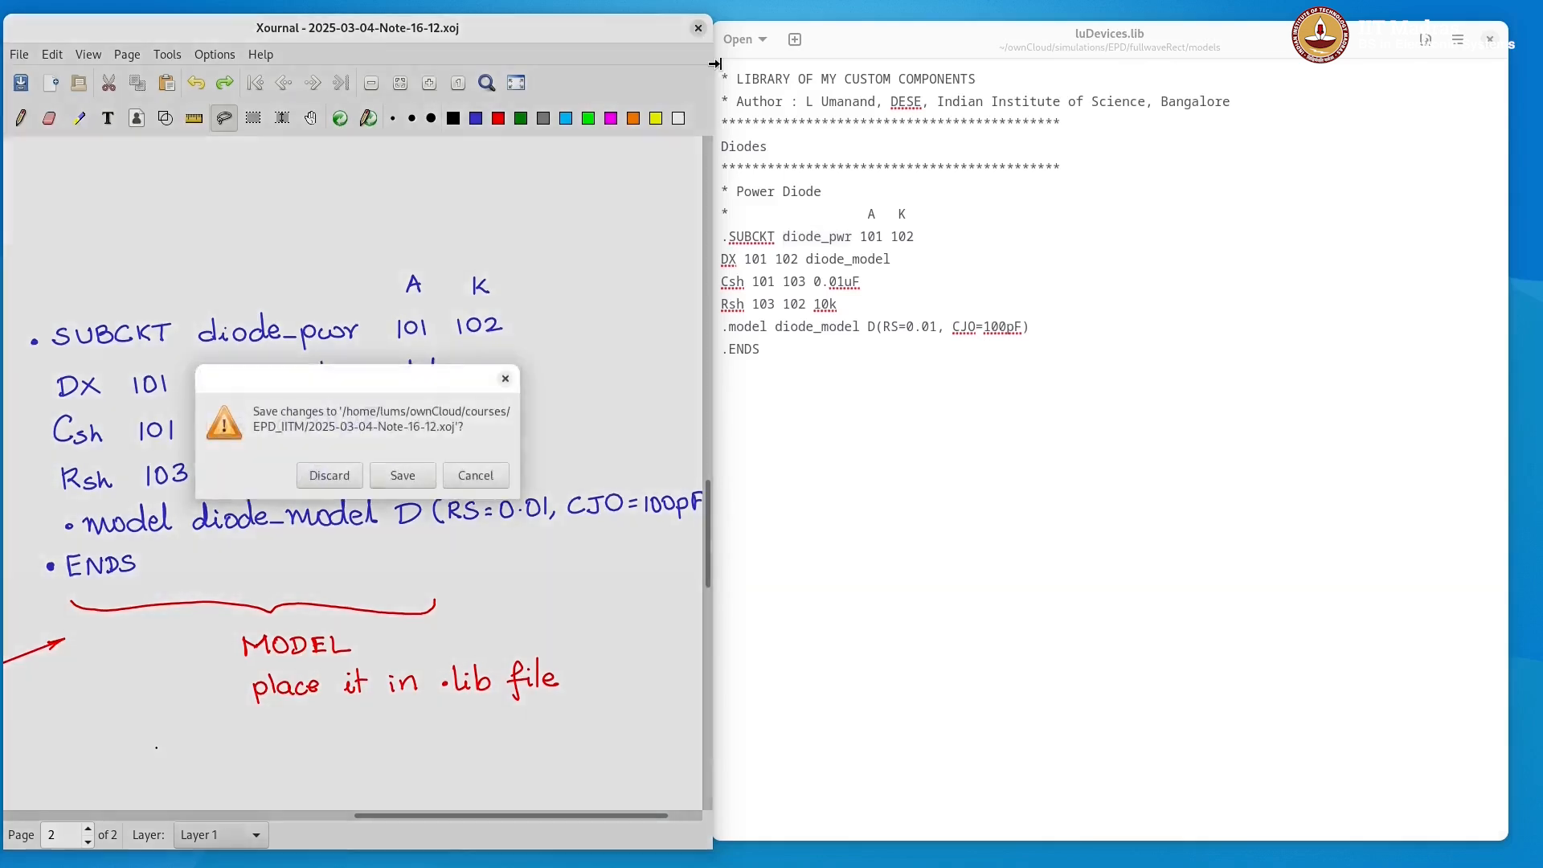
pyautogui.click(330, 475)
pyautogui.click(657, 473)
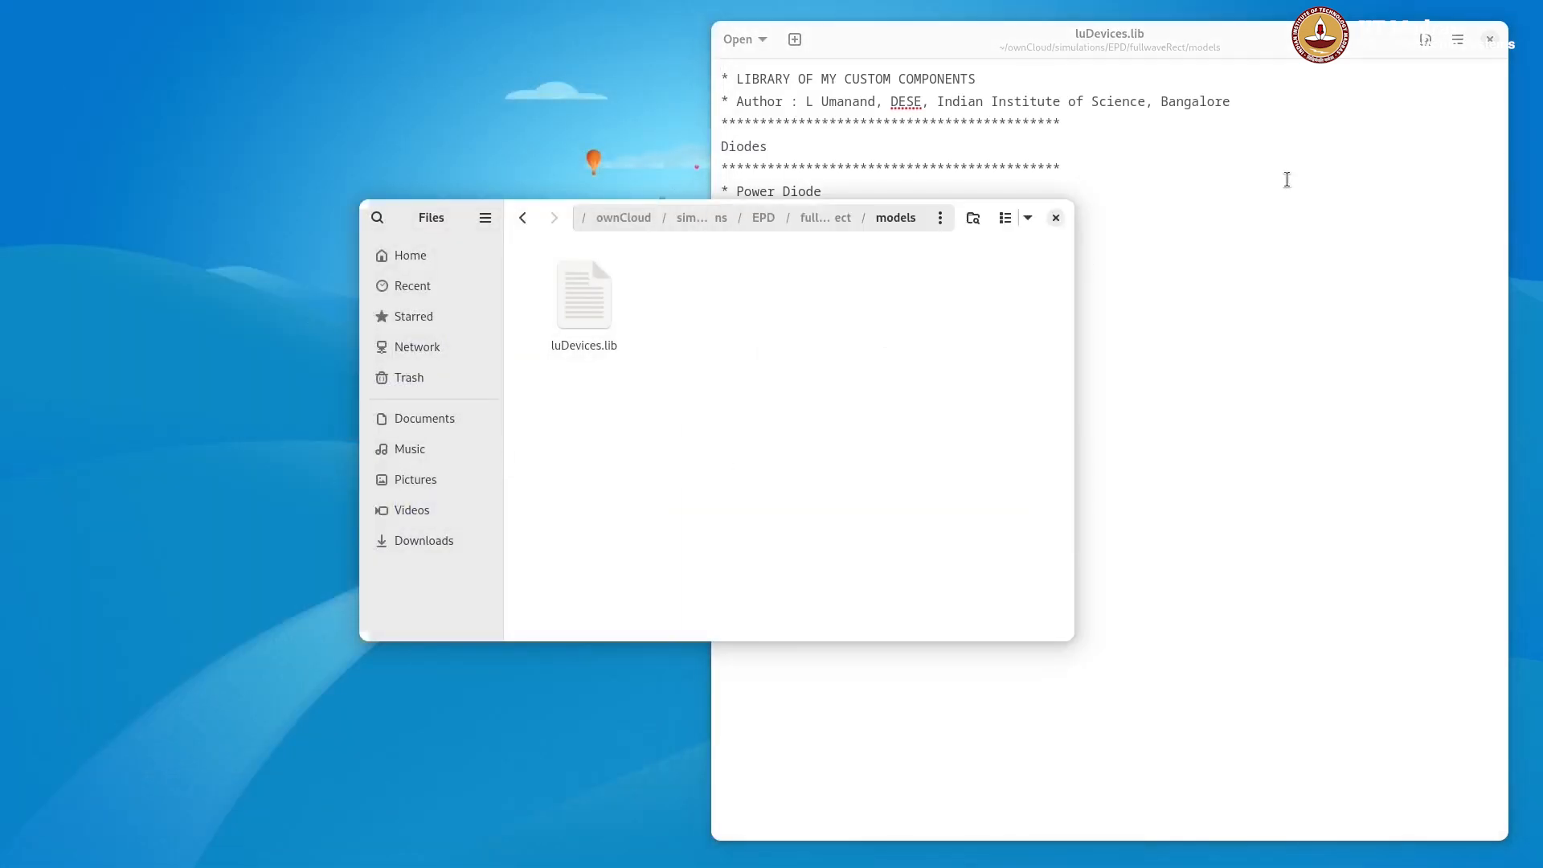
# Close the luDevices.lib text file and go up to the fullwaveRect project folder.
pyautogui.click(1490, 40)
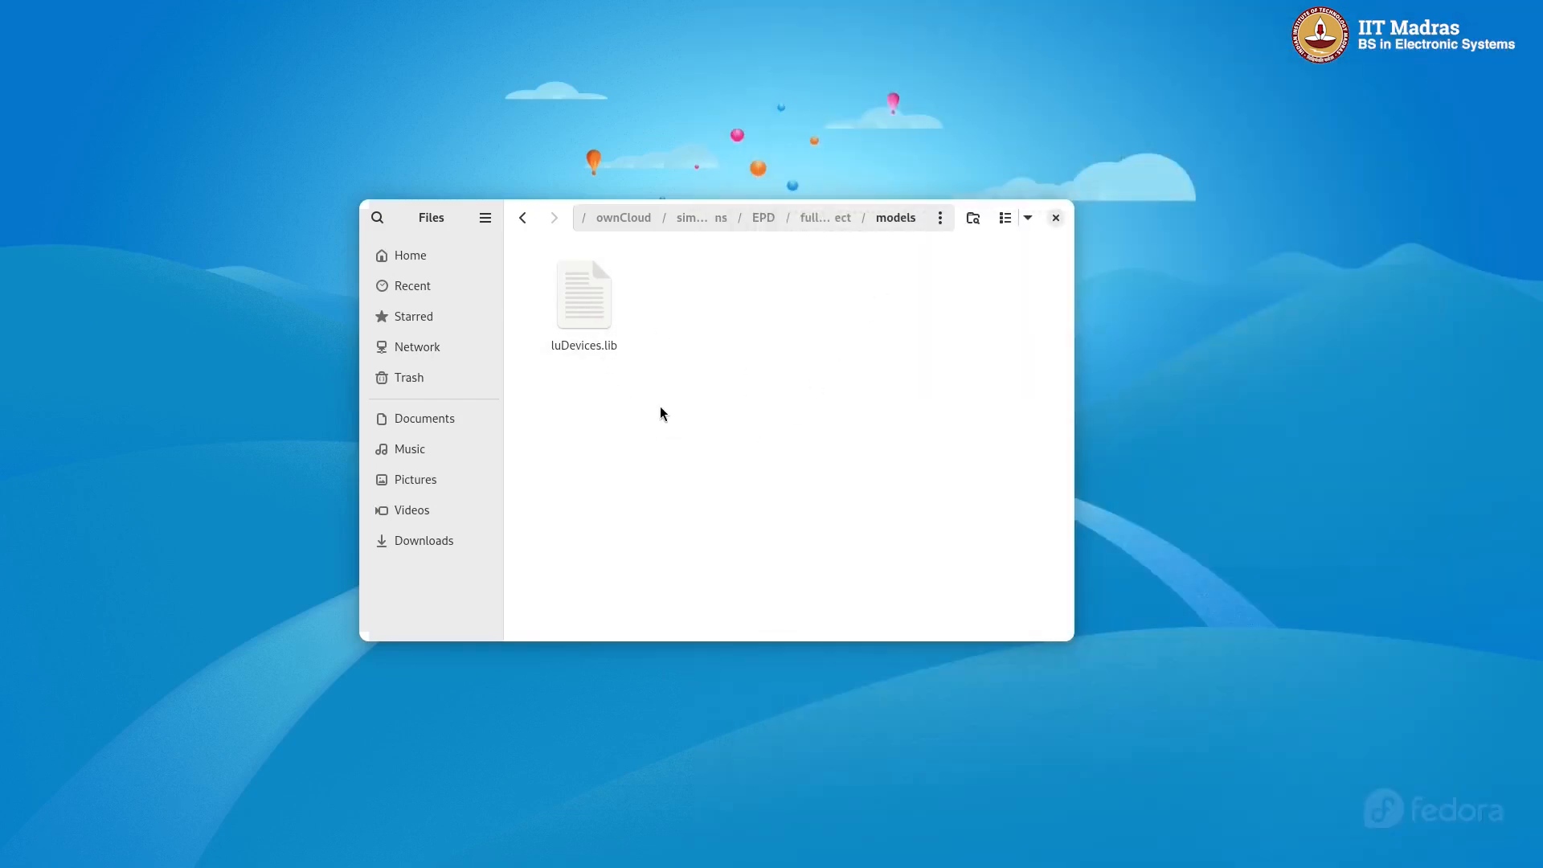
pyautogui.click(595, 303)
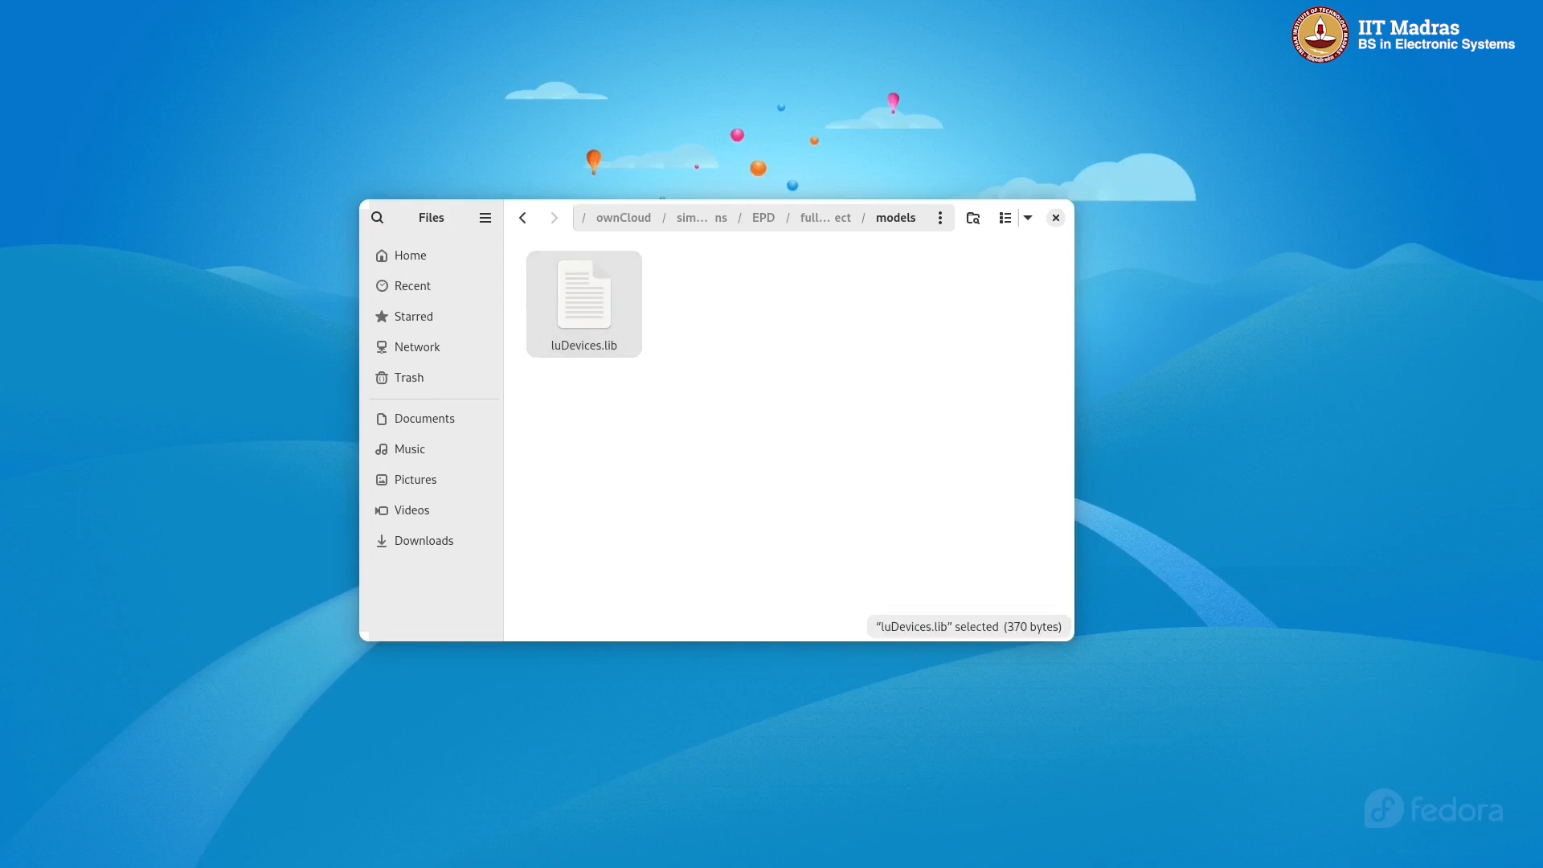
pyautogui.click(847, 375)
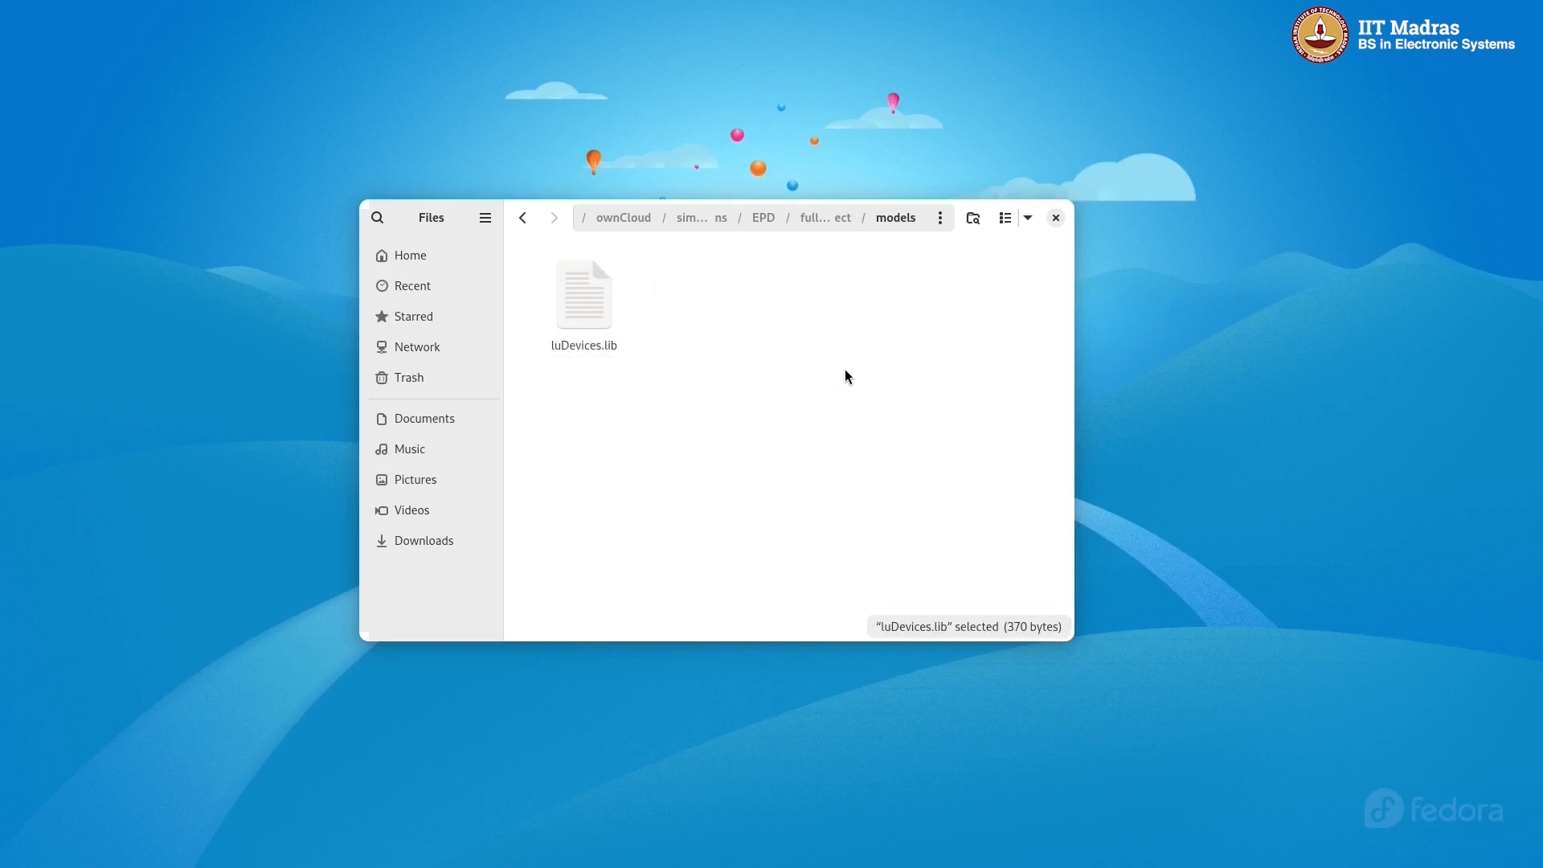
pyautogui.click(840, 222)
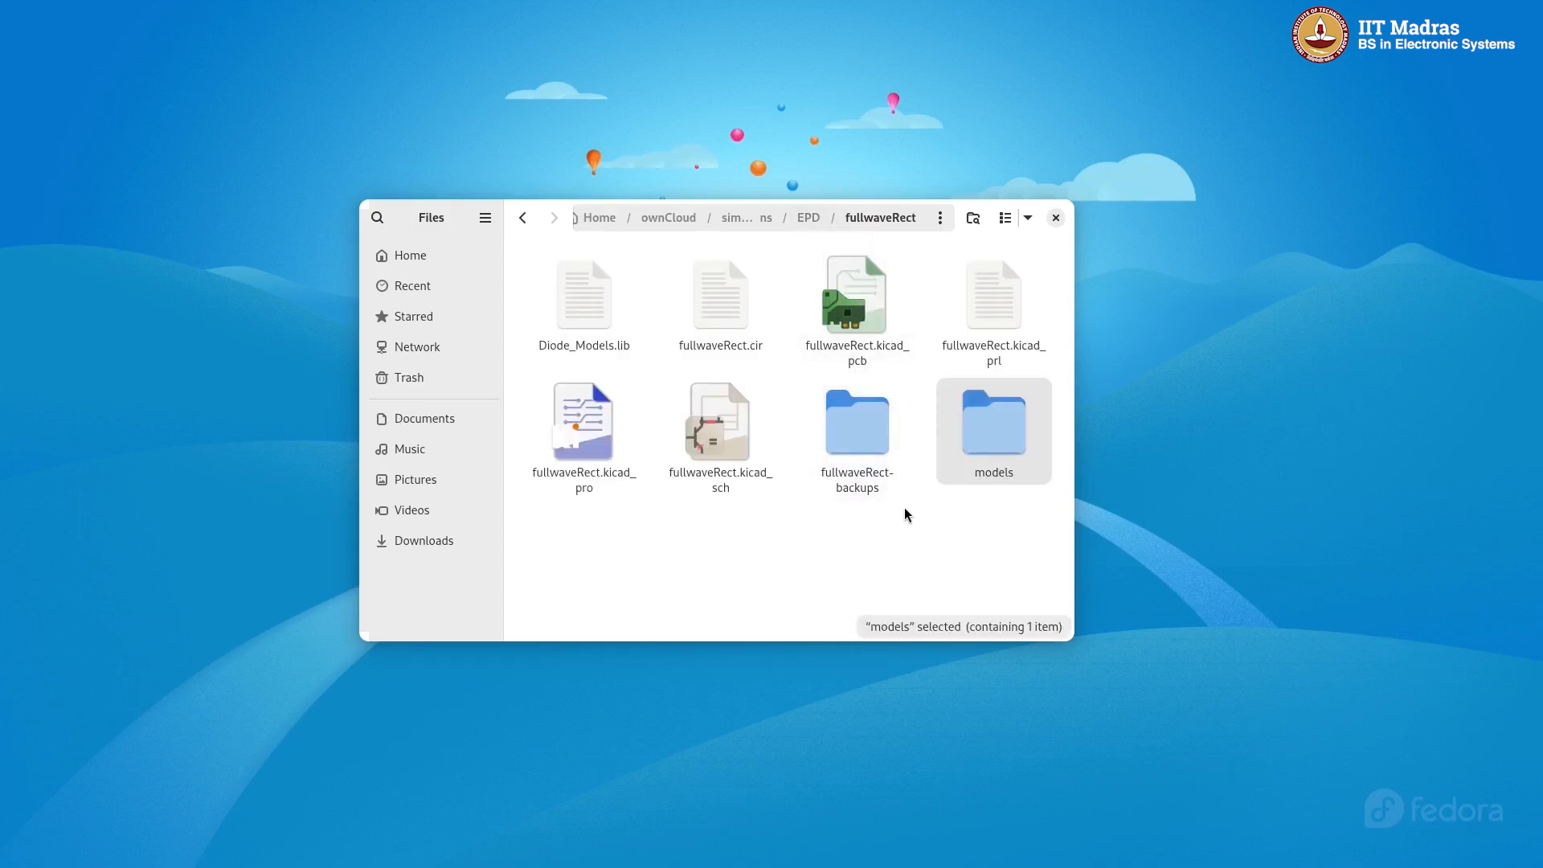
# Open the project file fullwaveRect.kicad_pro in KiCad and move the project window clear toward the middle of the desktop.
pyautogui.click(879, 546)
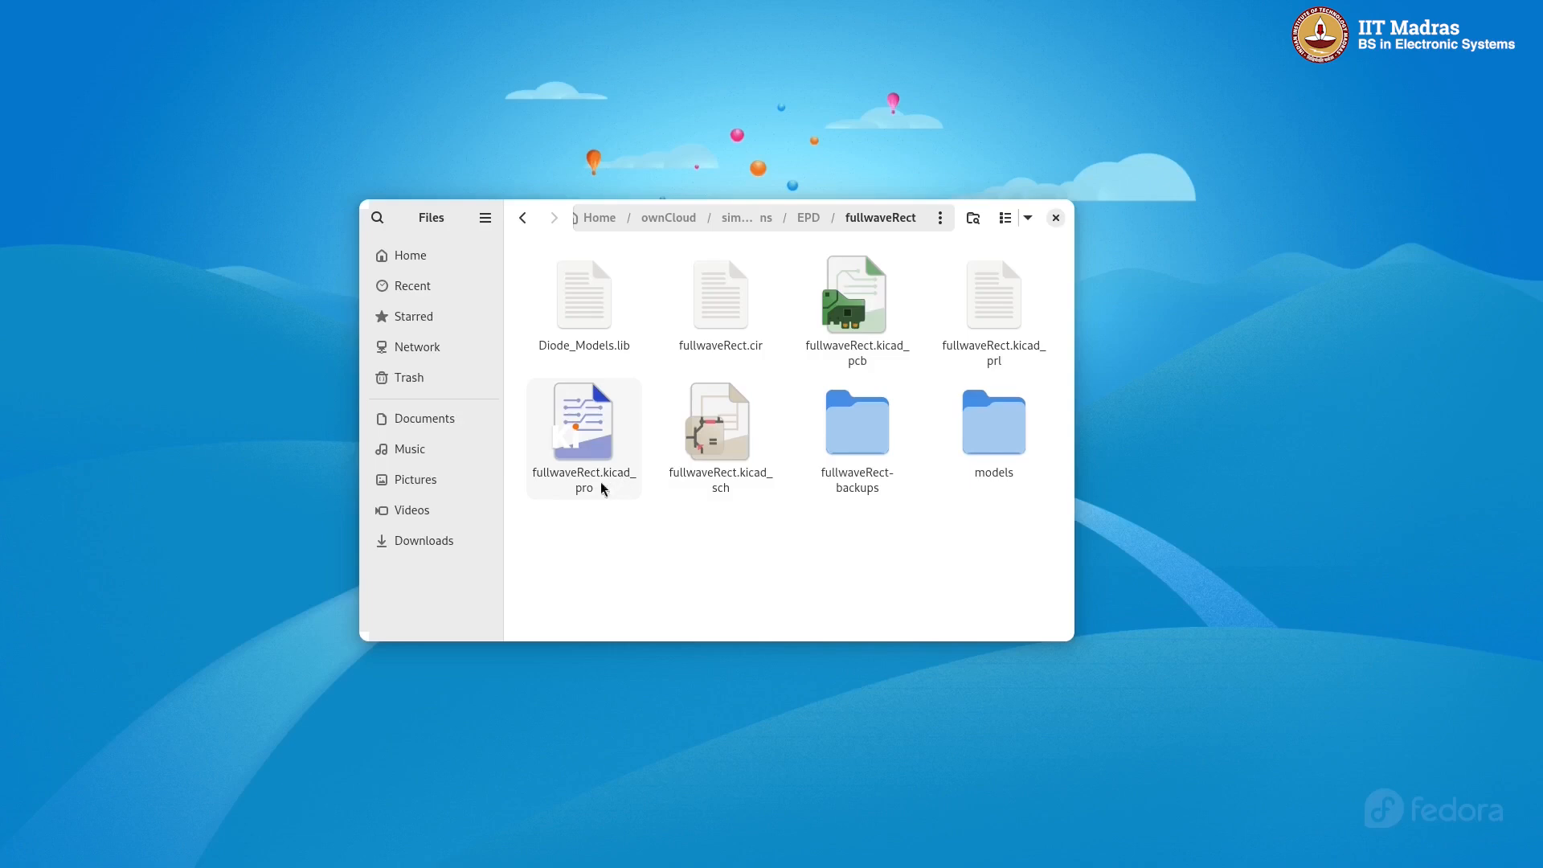
pyautogui.click(588, 424)
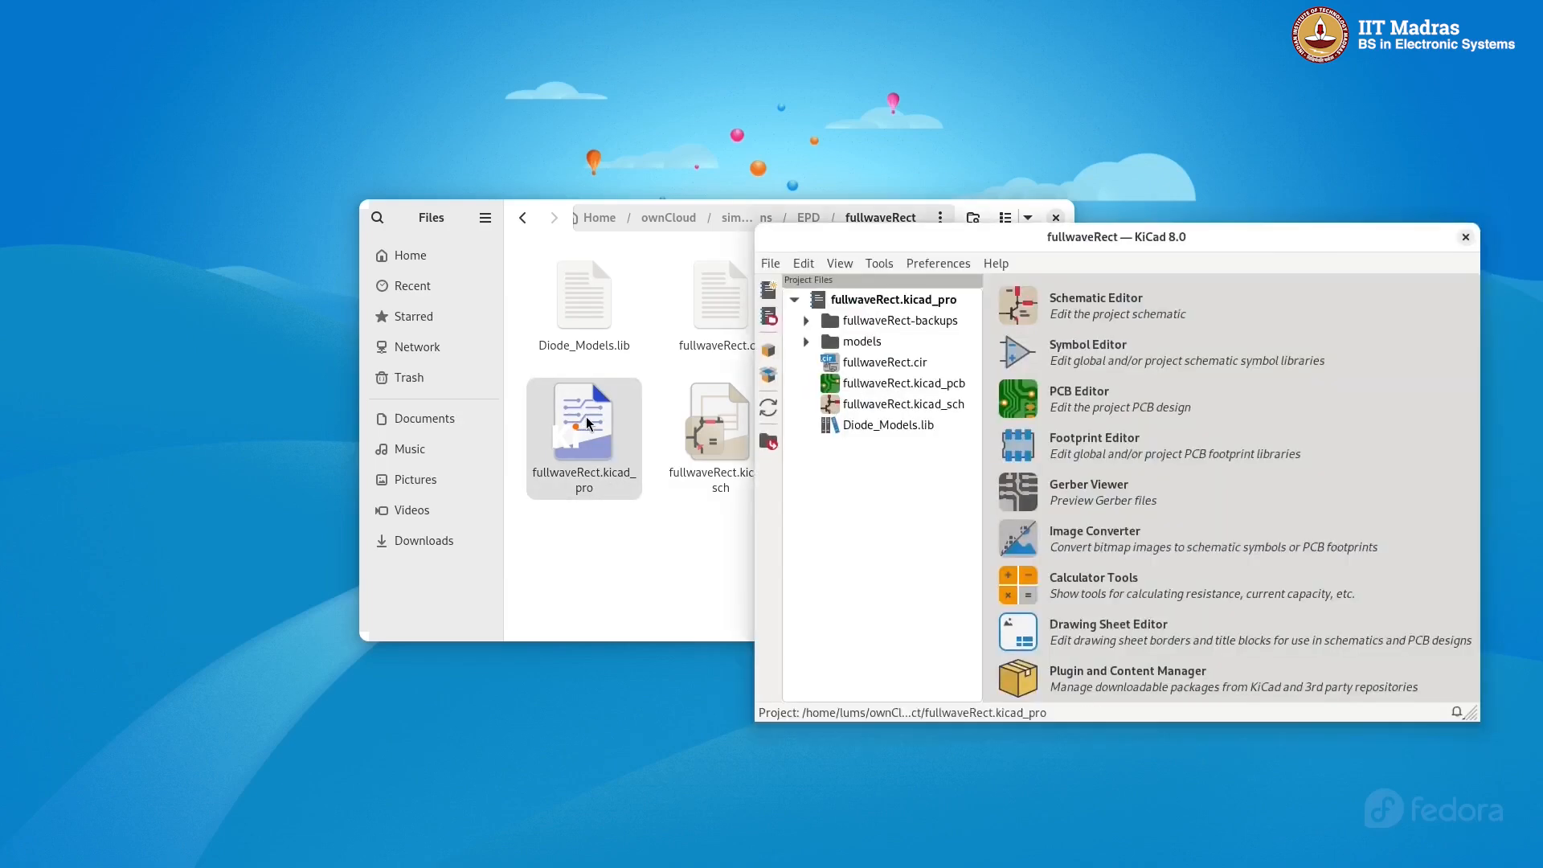
pyautogui.moveTo(881, 223); pyautogui.dragTo(592, 168)
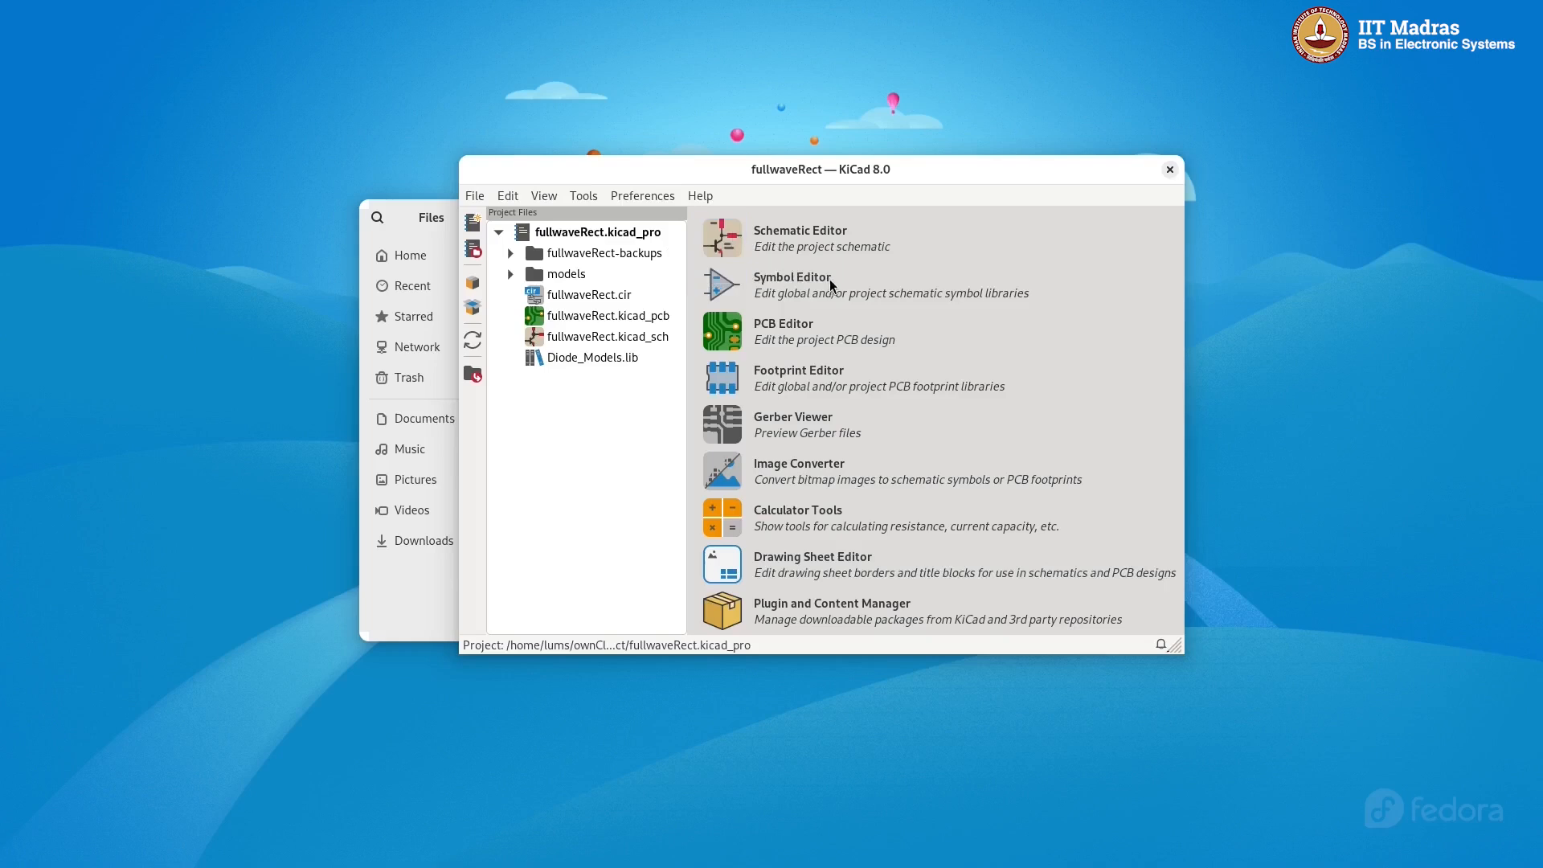
# Launch the Symbol Editor, dismiss the symbol load error, and maximize the editor window.
pyautogui.click(717, 288)
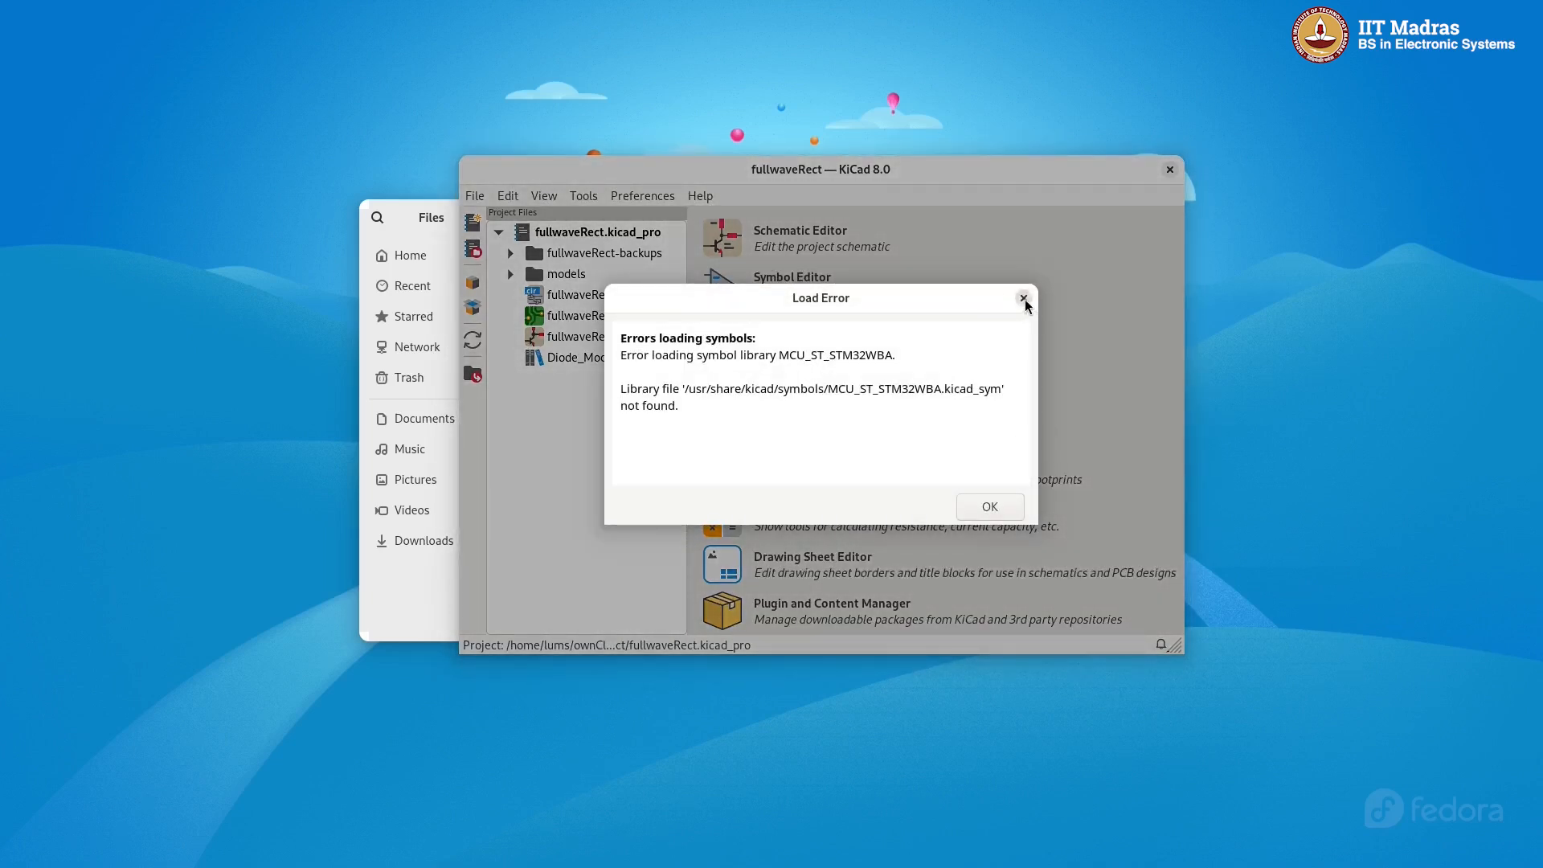
pyautogui.click(1024, 299)
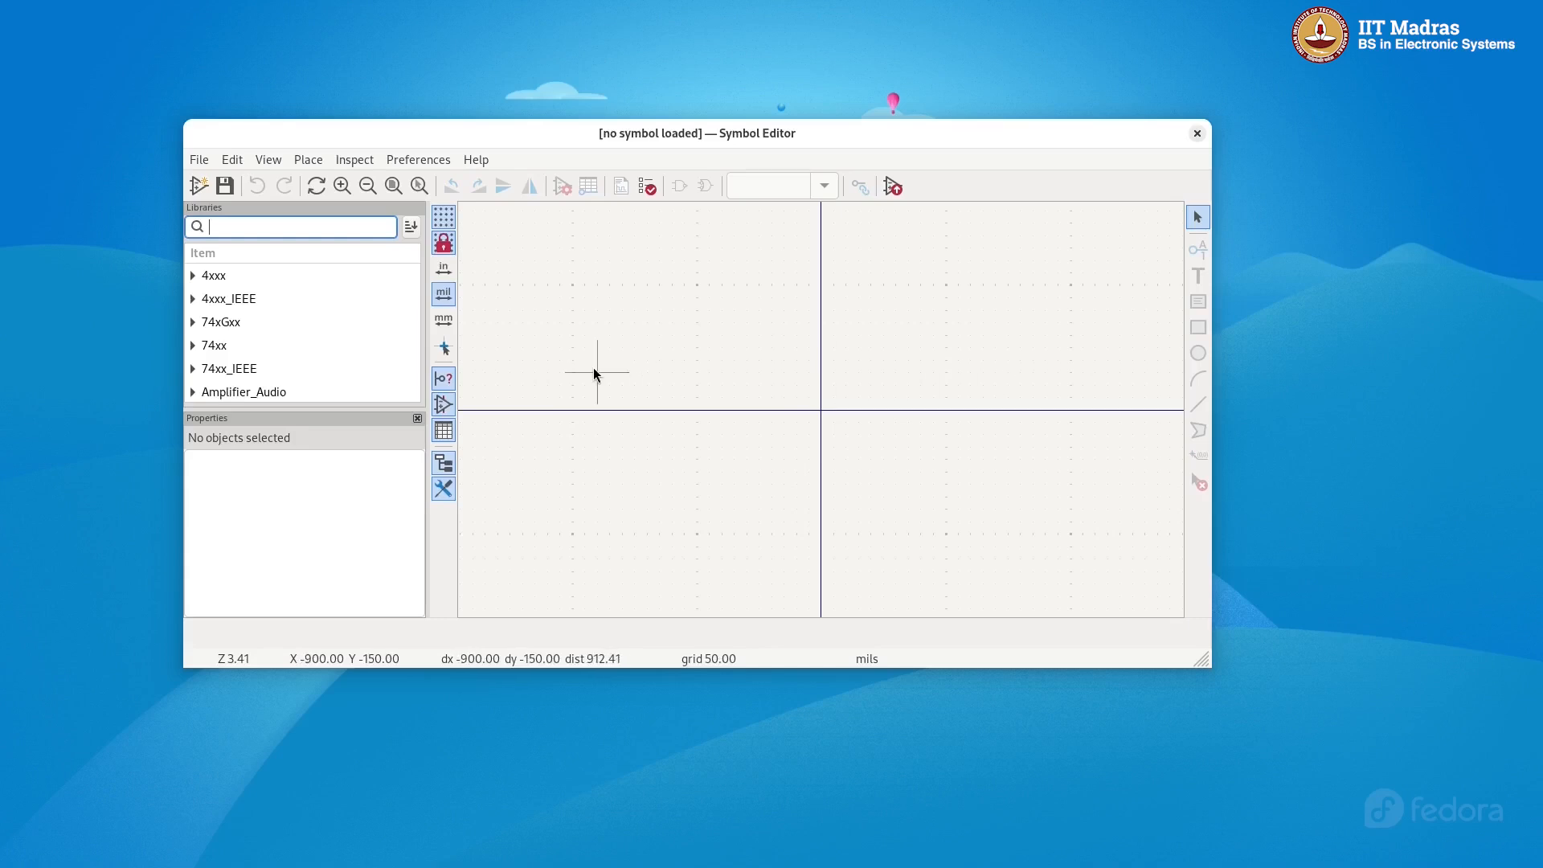
pyautogui.moveTo(574, 144); pyautogui.dragTo(618, 270)
pyautogui.moveTo(596, 56); pyautogui.dragTo(605, 3)
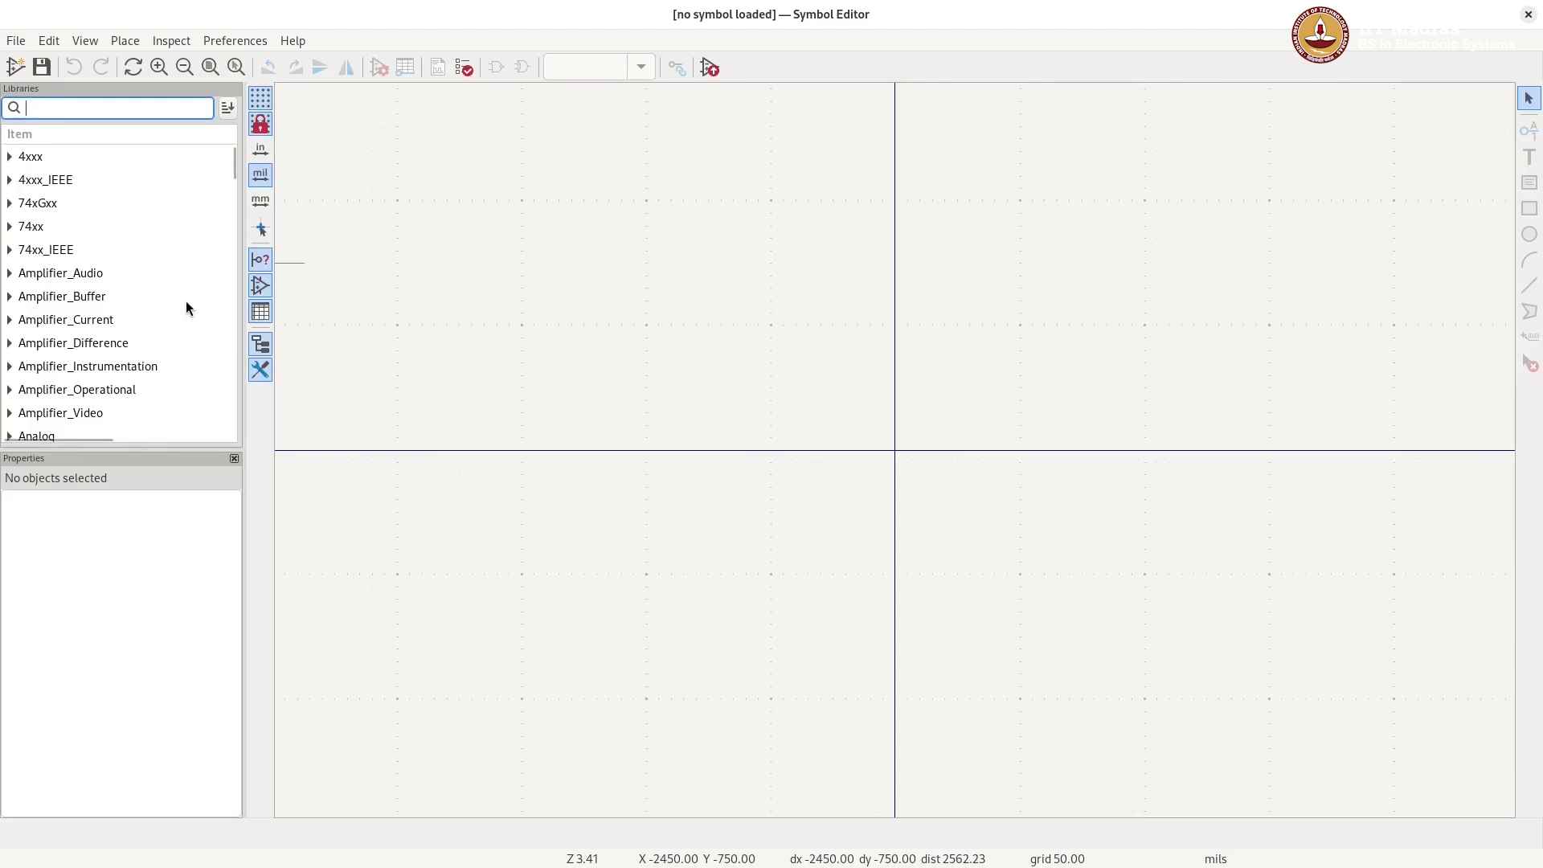
# Examine the existing symbol libraries, looking inside Amplifier_Audio and Amplifier_Video and browsing through the rest of the library list.
pyautogui.click(44, 158)
pyautogui.click(46, 180)
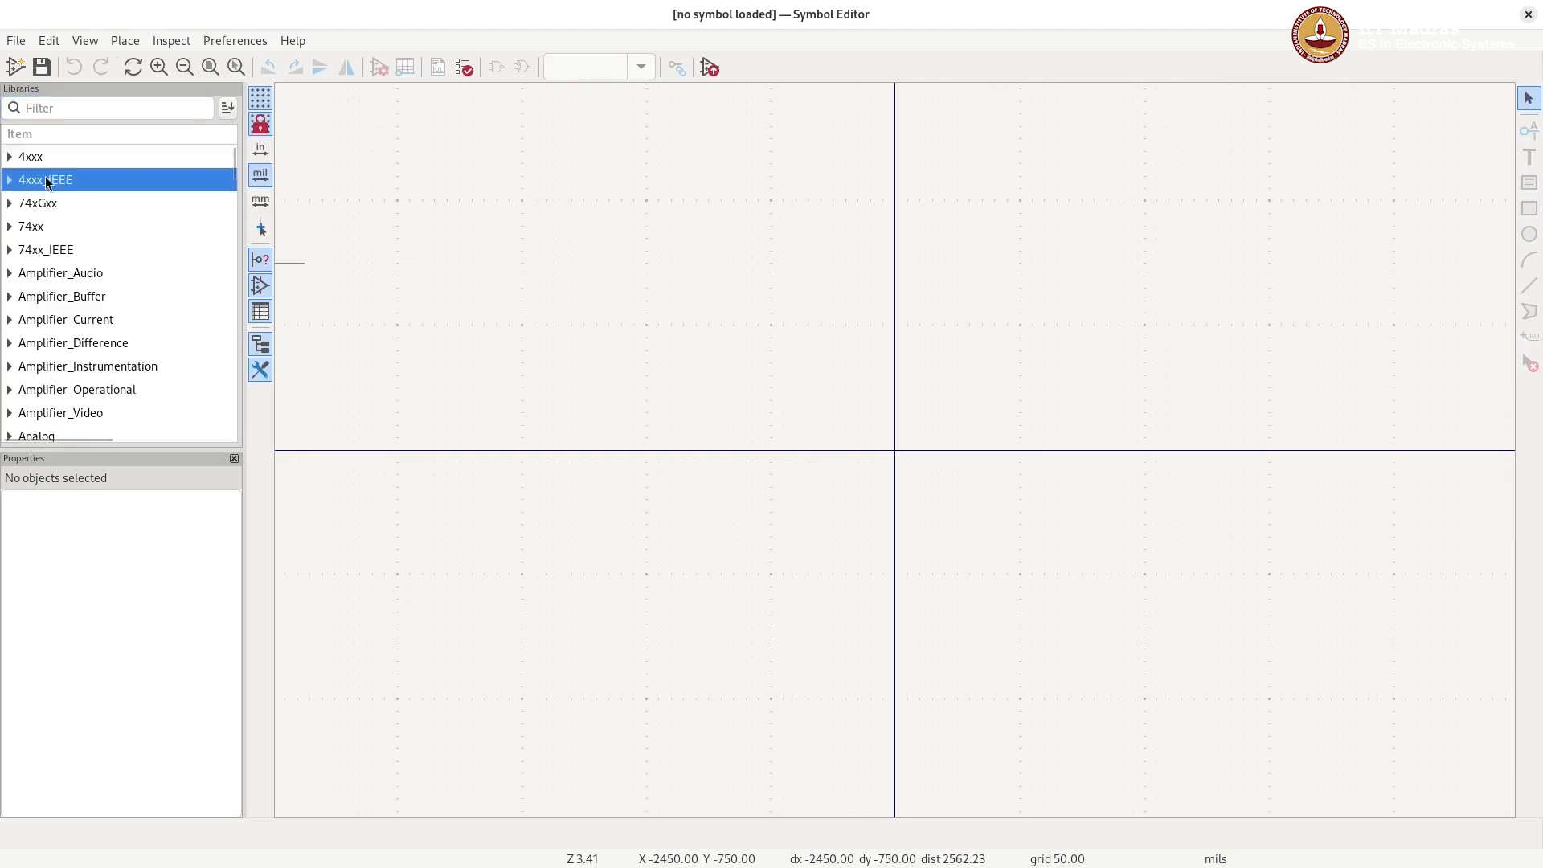
pyautogui.click(38, 208)
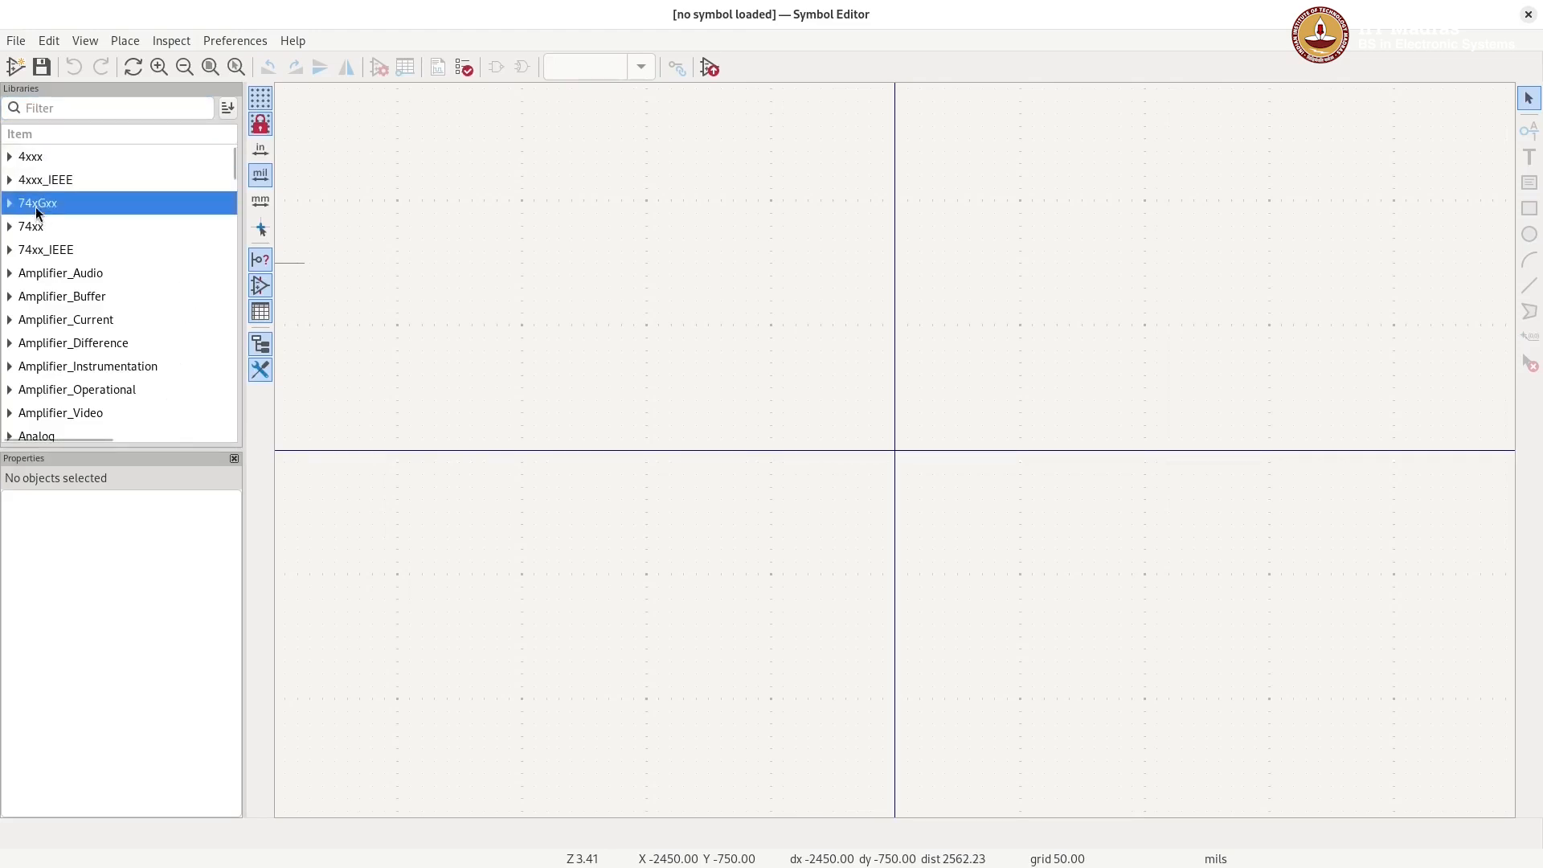
pyautogui.click(72, 273)
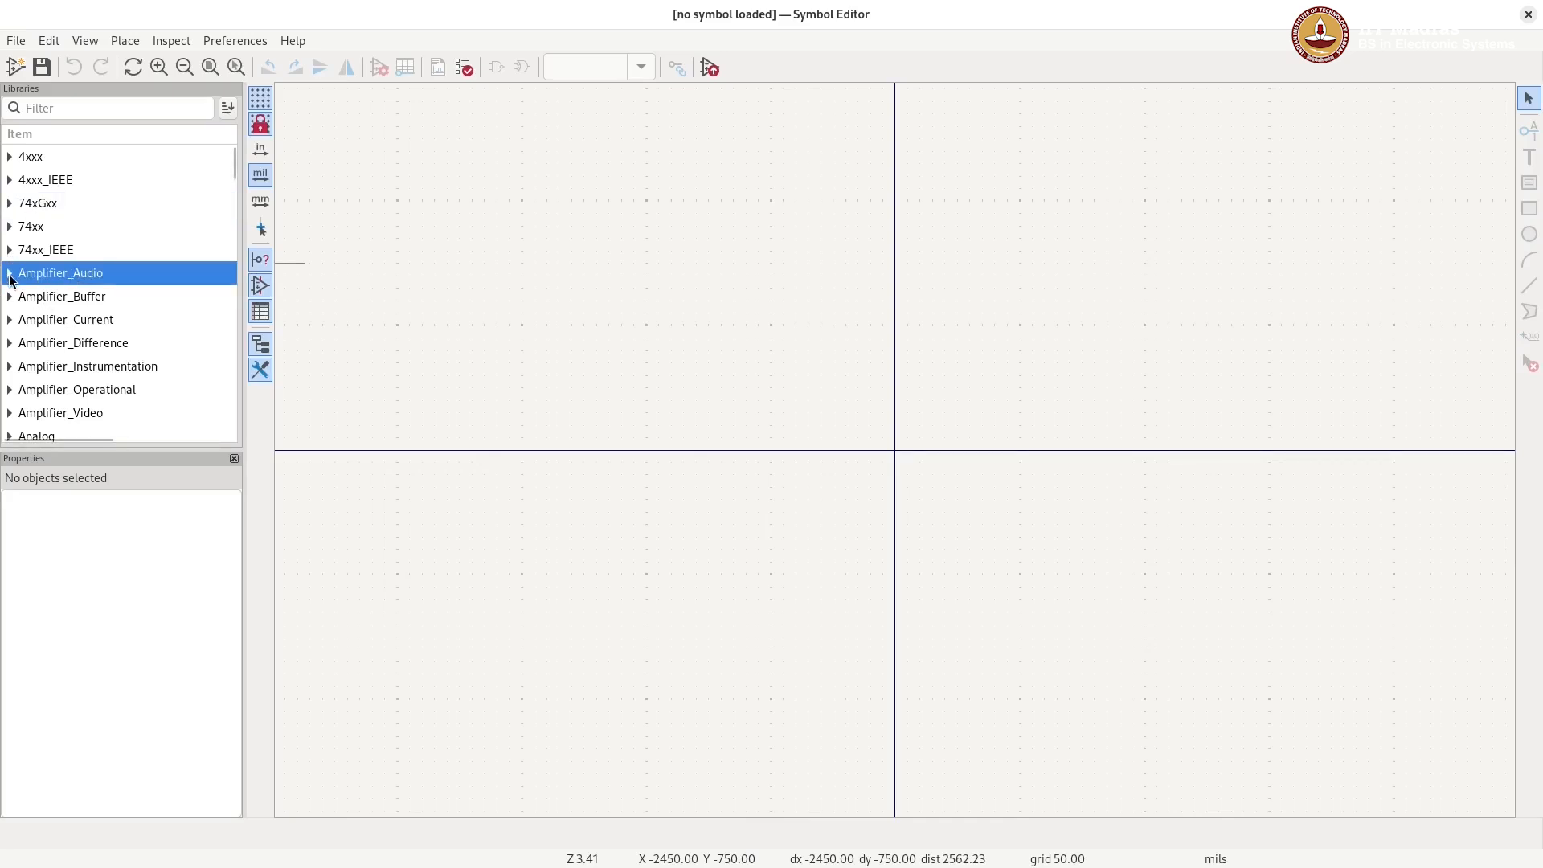
pyautogui.click(9, 274)
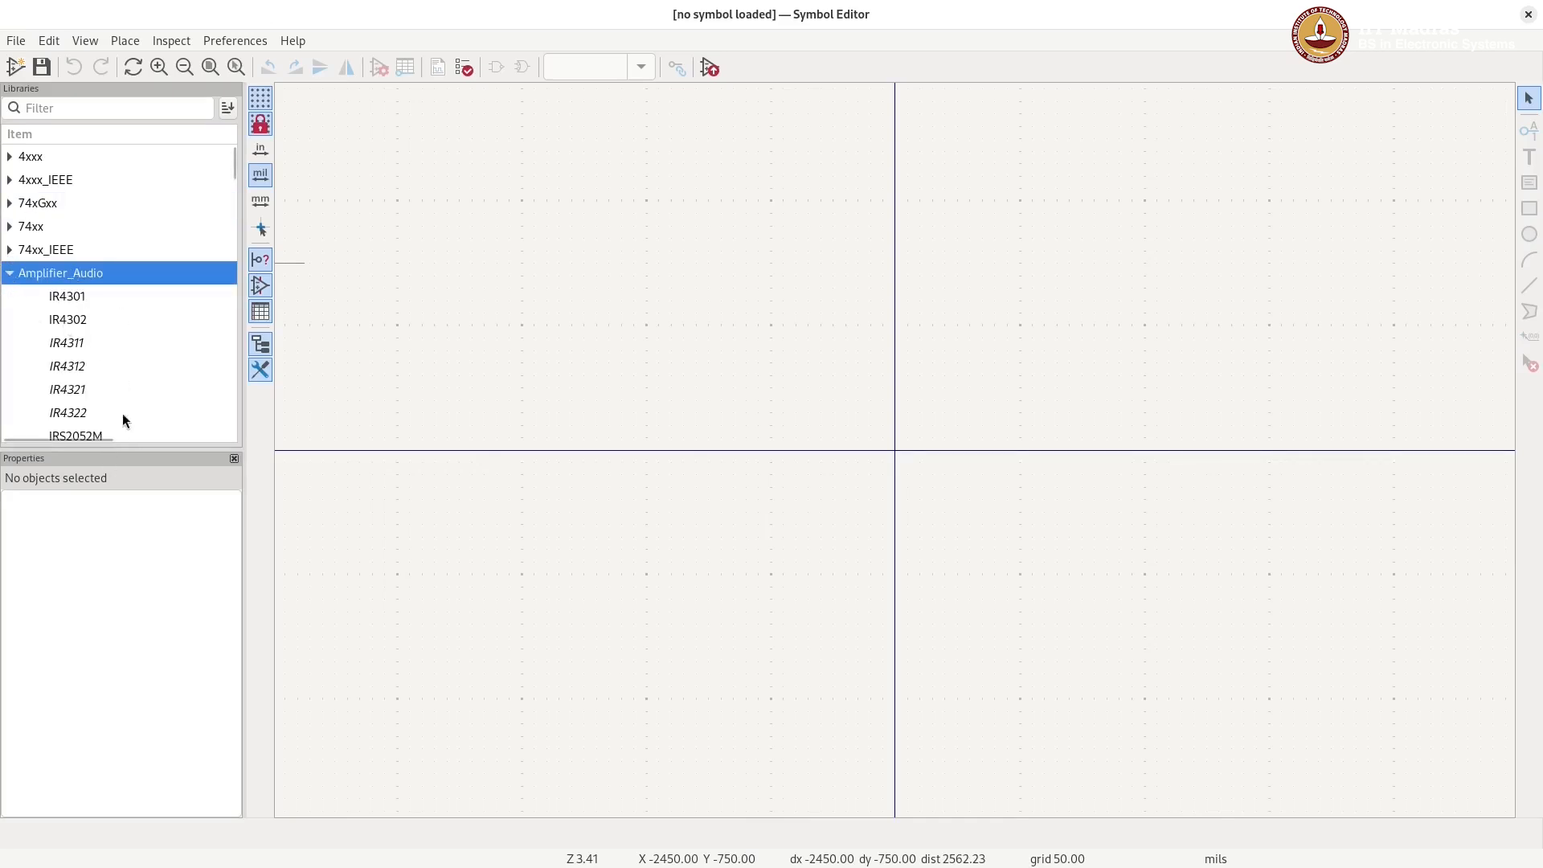
pyautogui.click(10, 274)
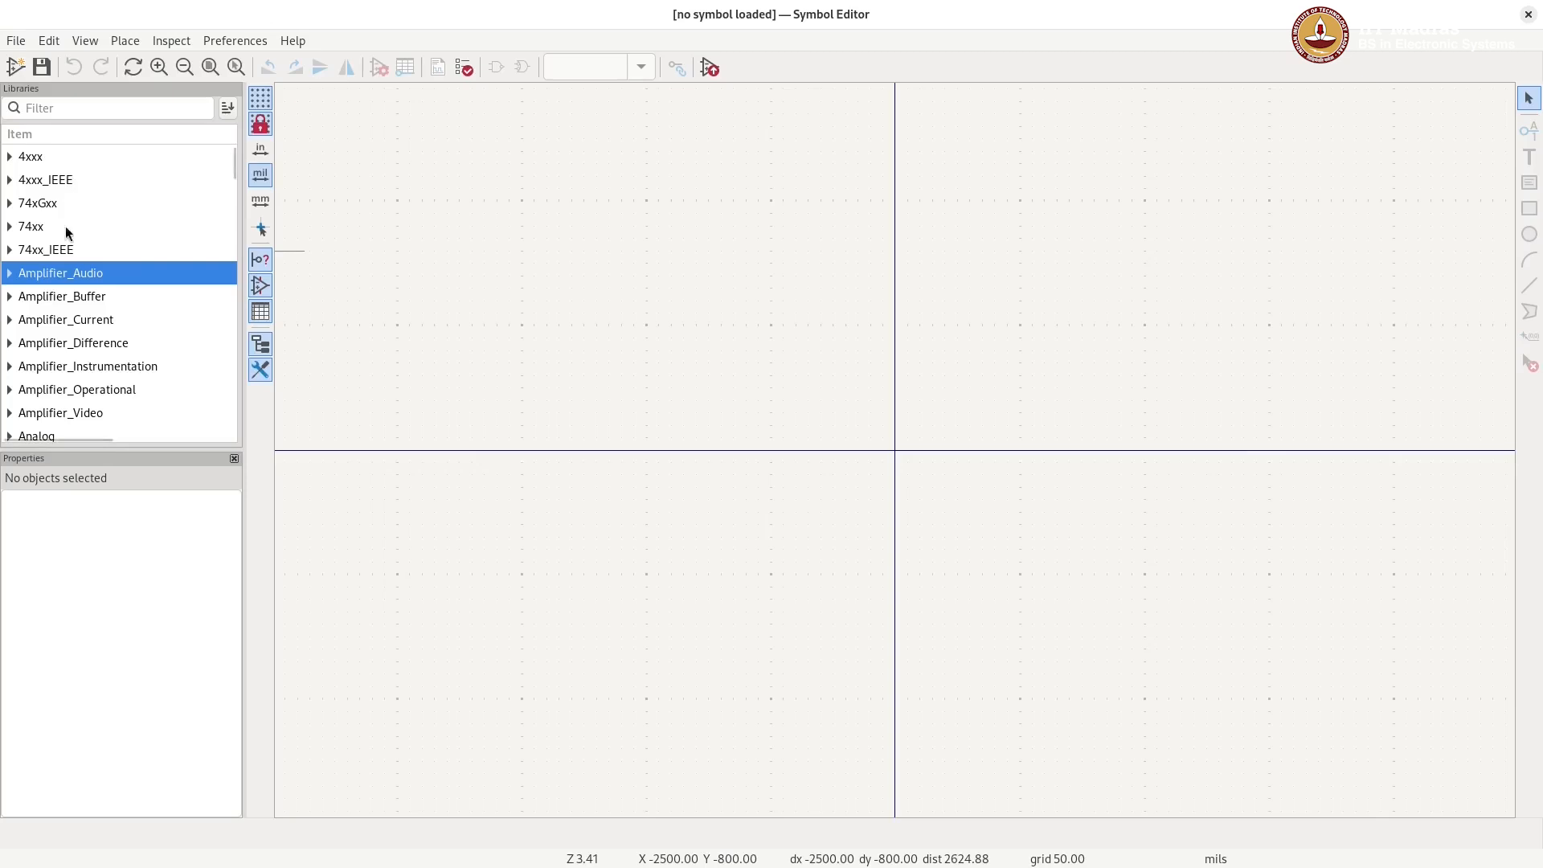
pyautogui.scroll(-3, 92, 343)
pyautogui.click(10, 289)
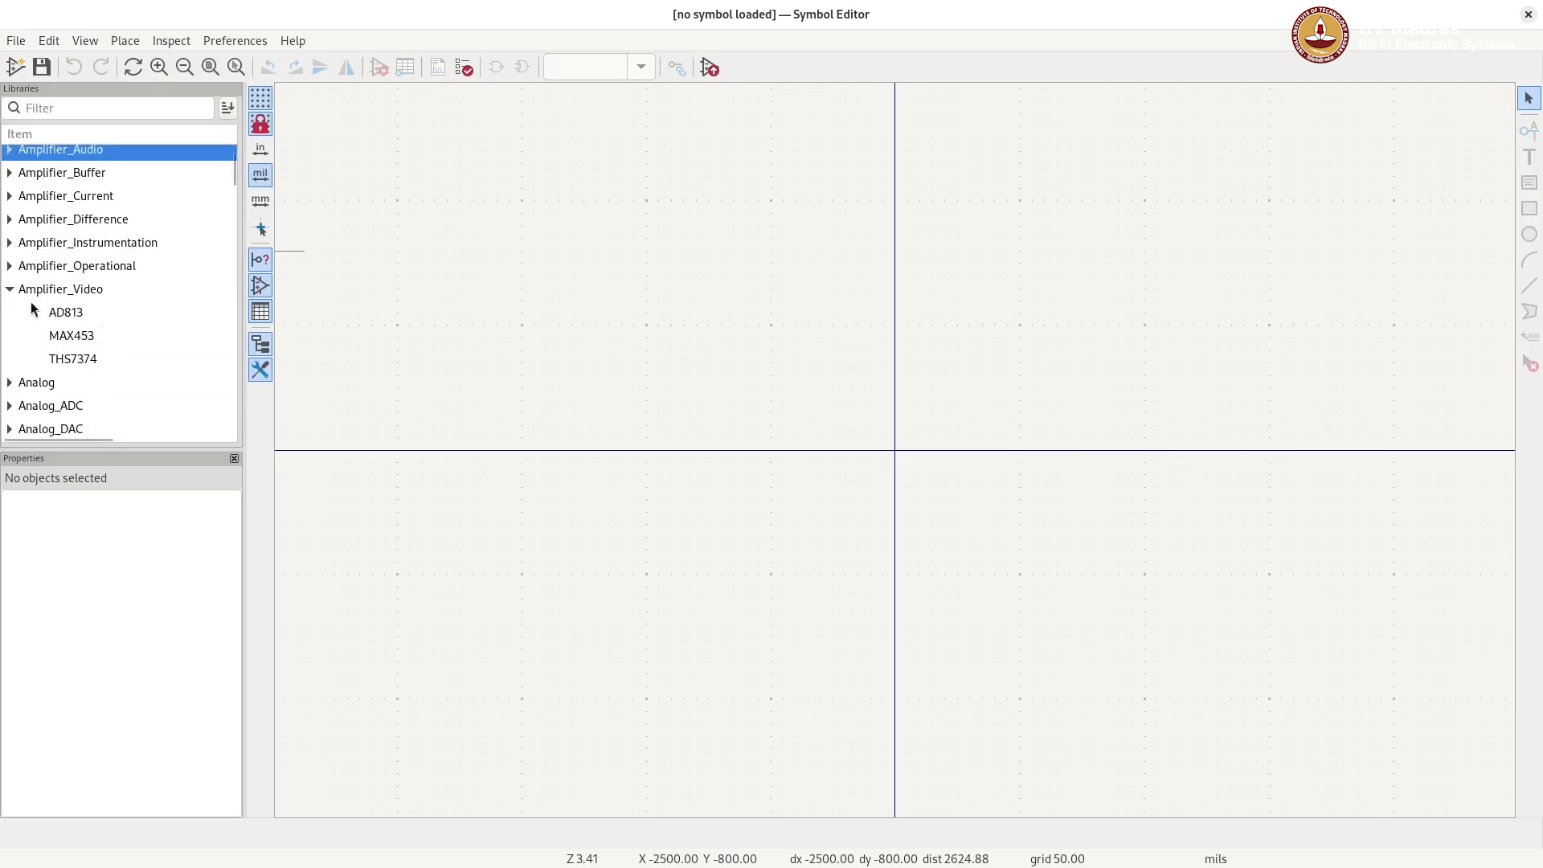
pyautogui.click(10, 290)
pyautogui.scroll(3, 114, 274)
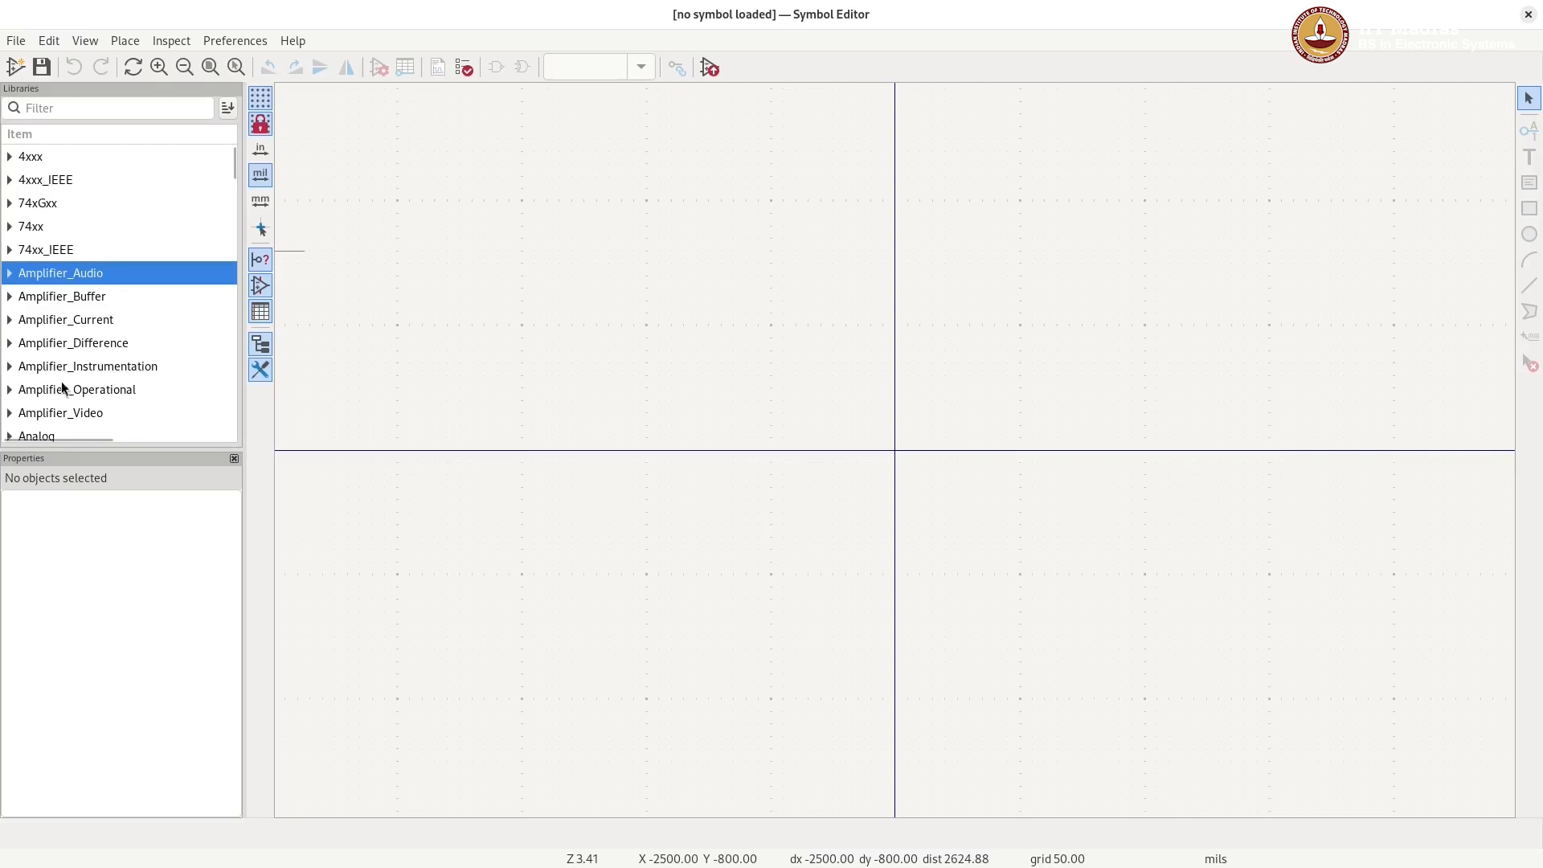
pyautogui.scroll(-7, 74, 333)
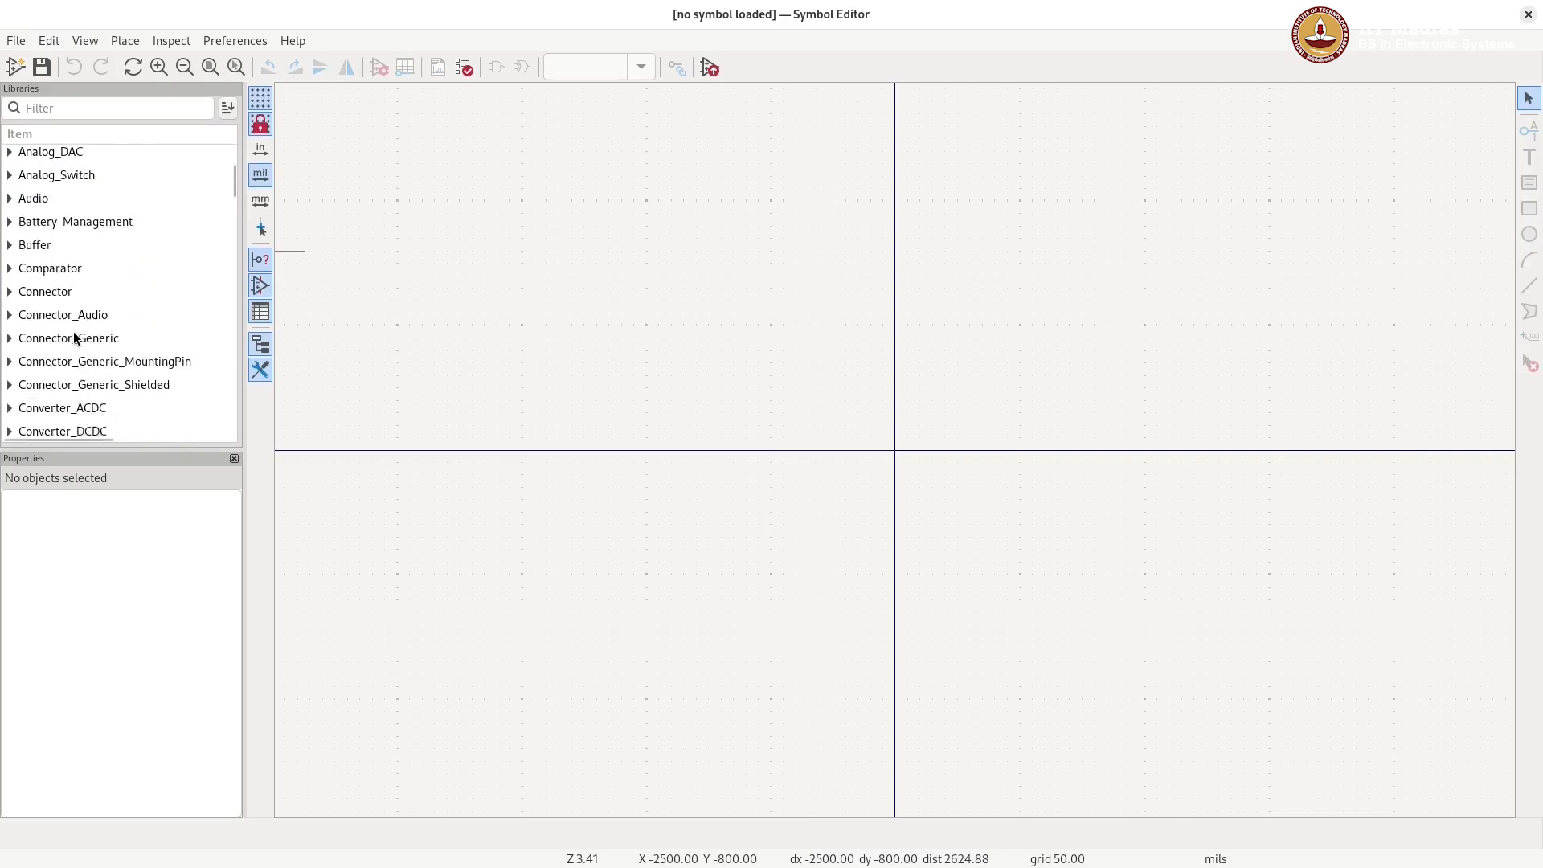
pyautogui.scroll(-3, 76, 333)
pyautogui.scroll(10, 84, 328)
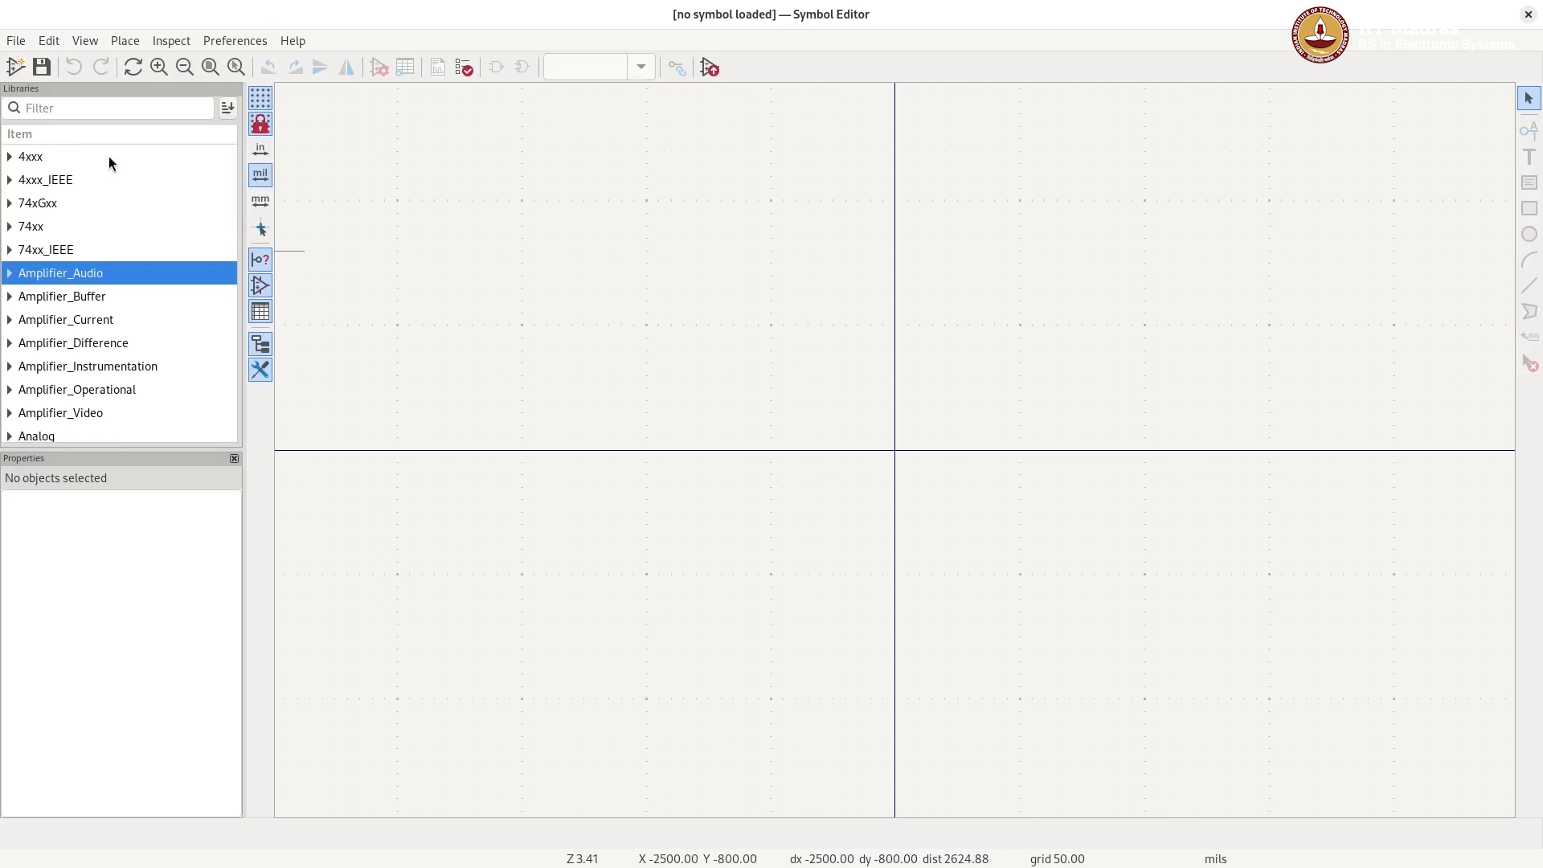
# Start a new symbol library and assign it to the Project library table.
pyautogui.click(16, 41)
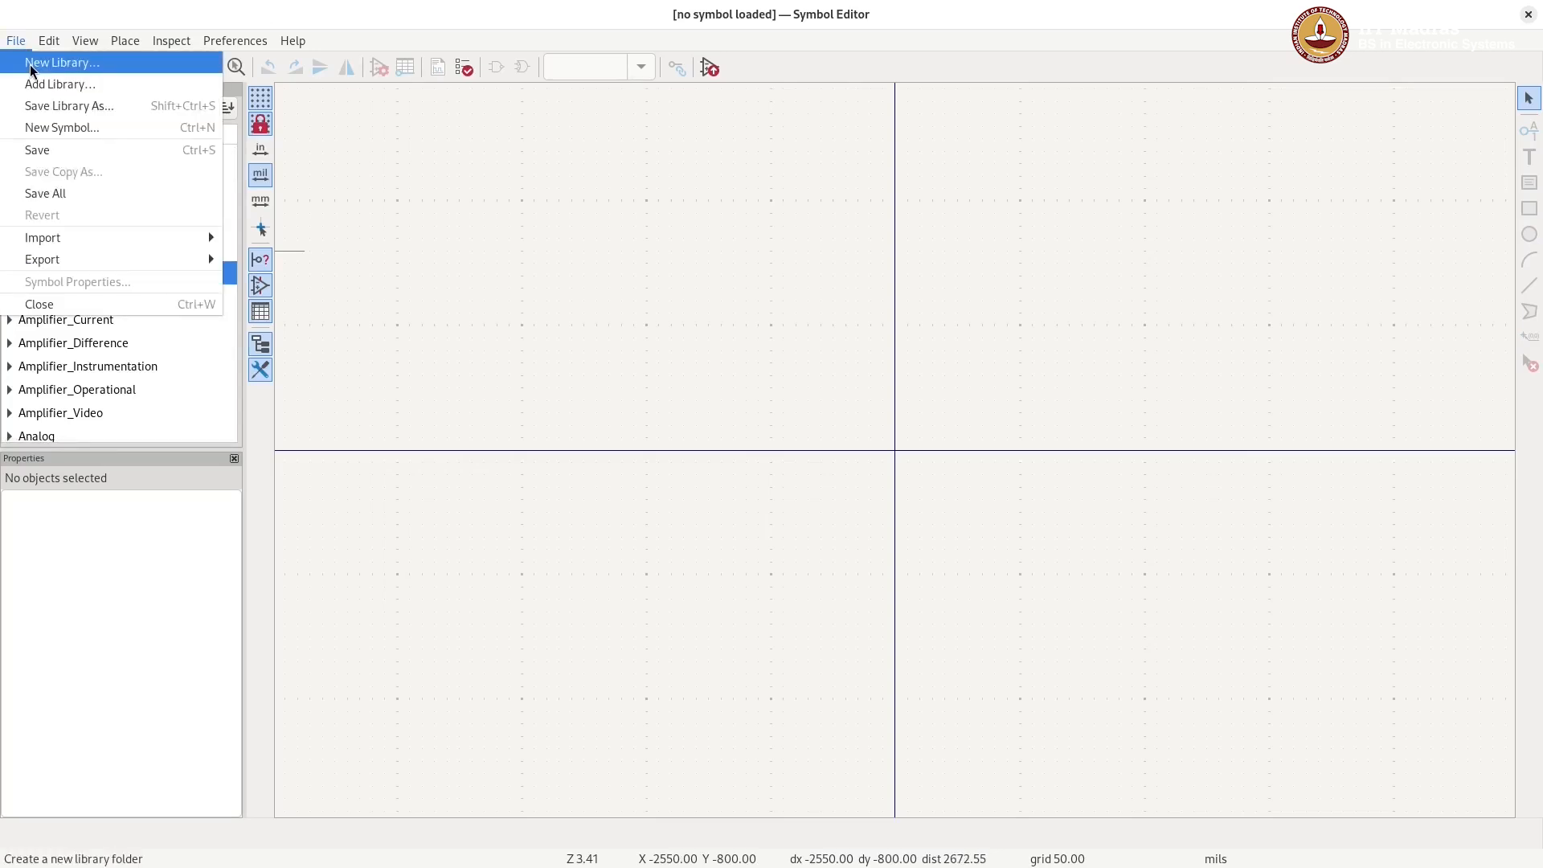
pyautogui.click(31, 64)
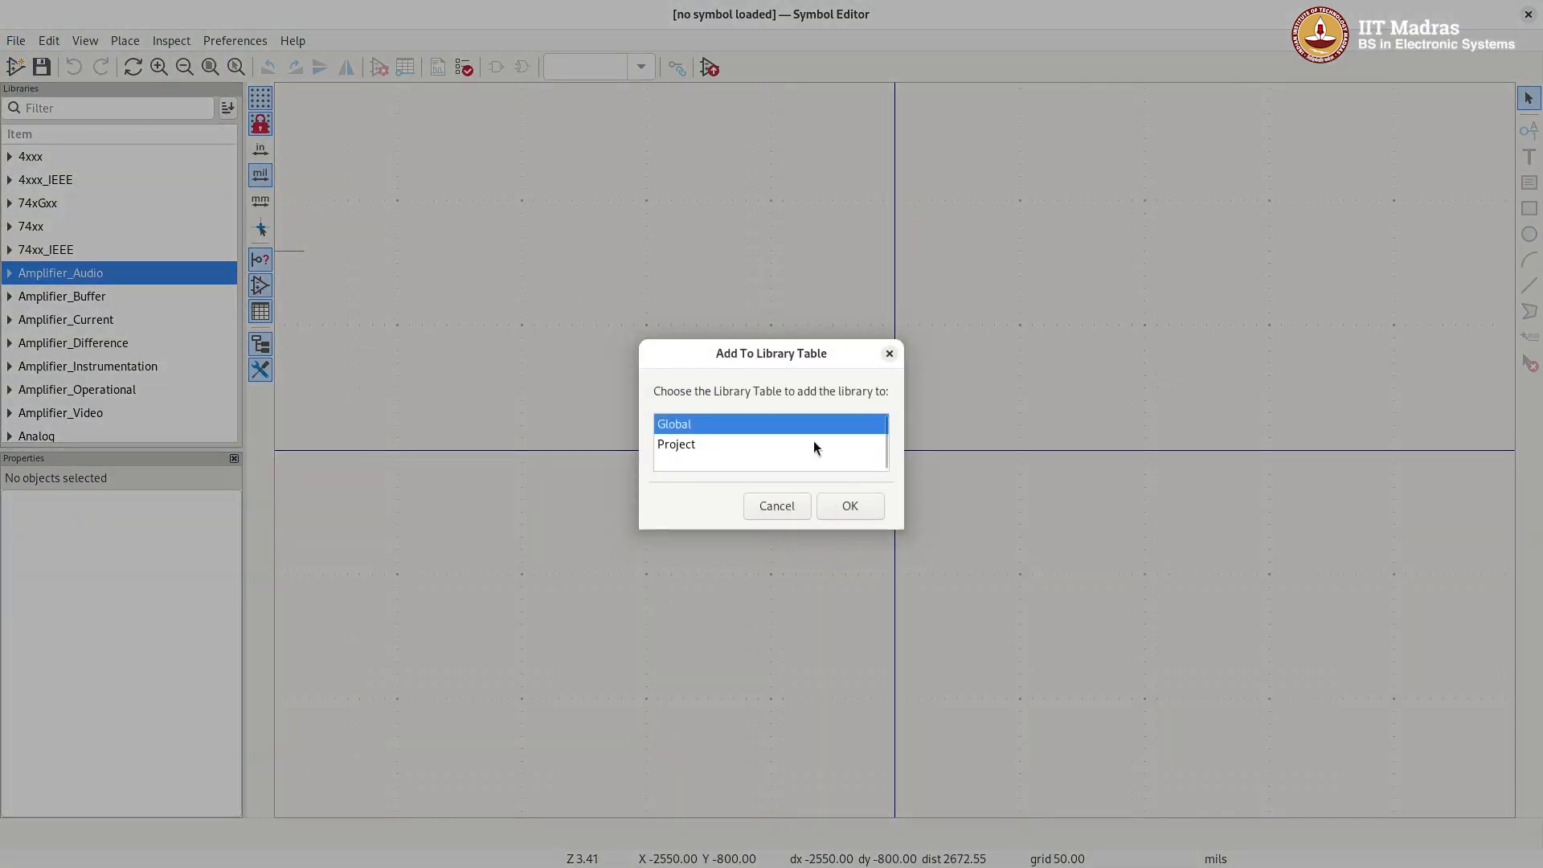
pyautogui.click(689, 445)
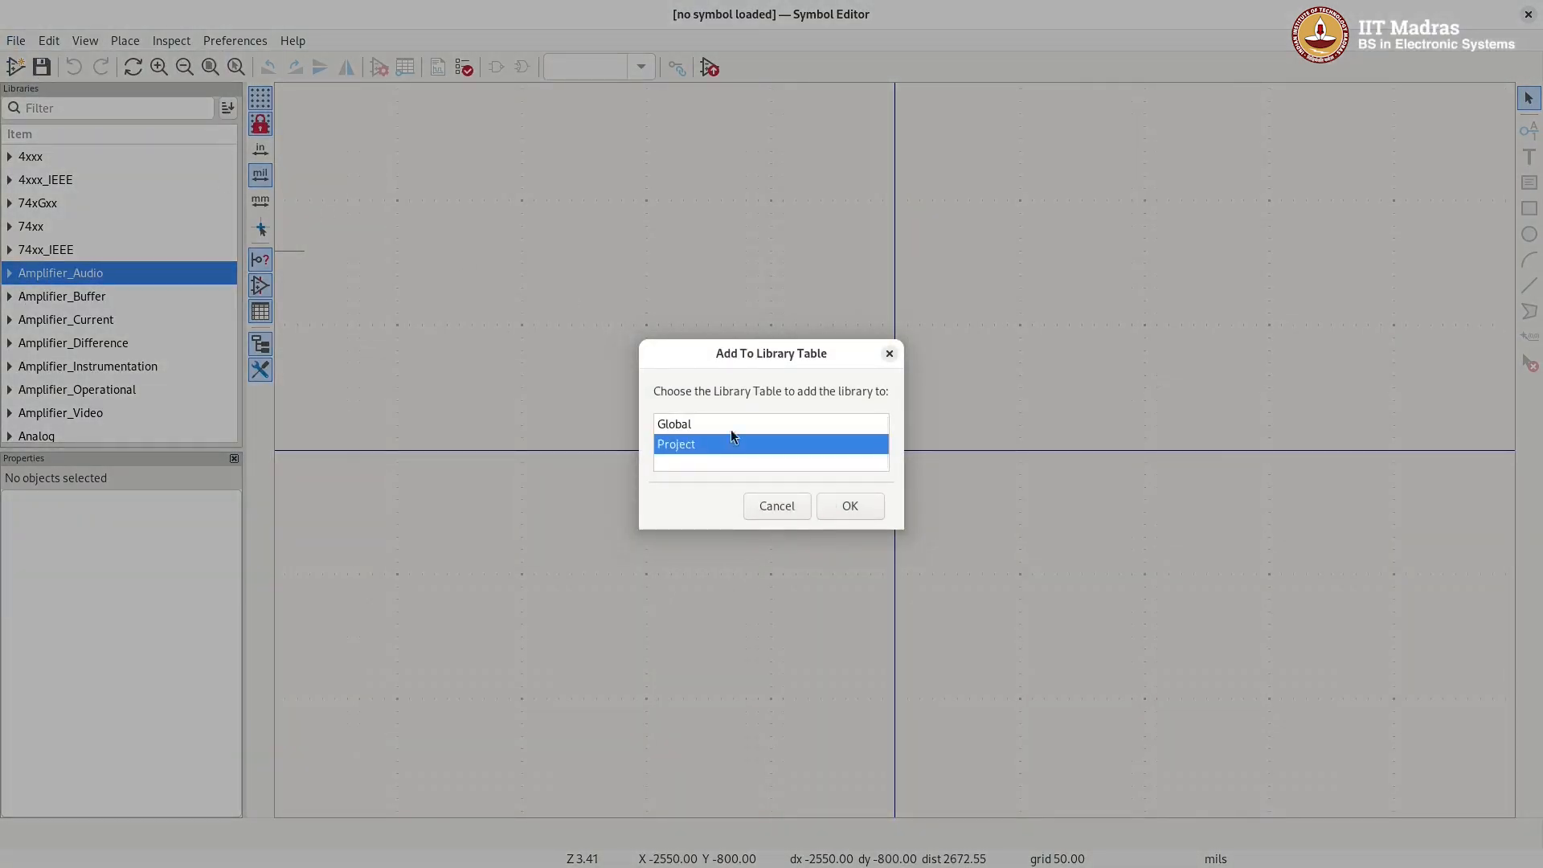
pyautogui.click(860, 505)
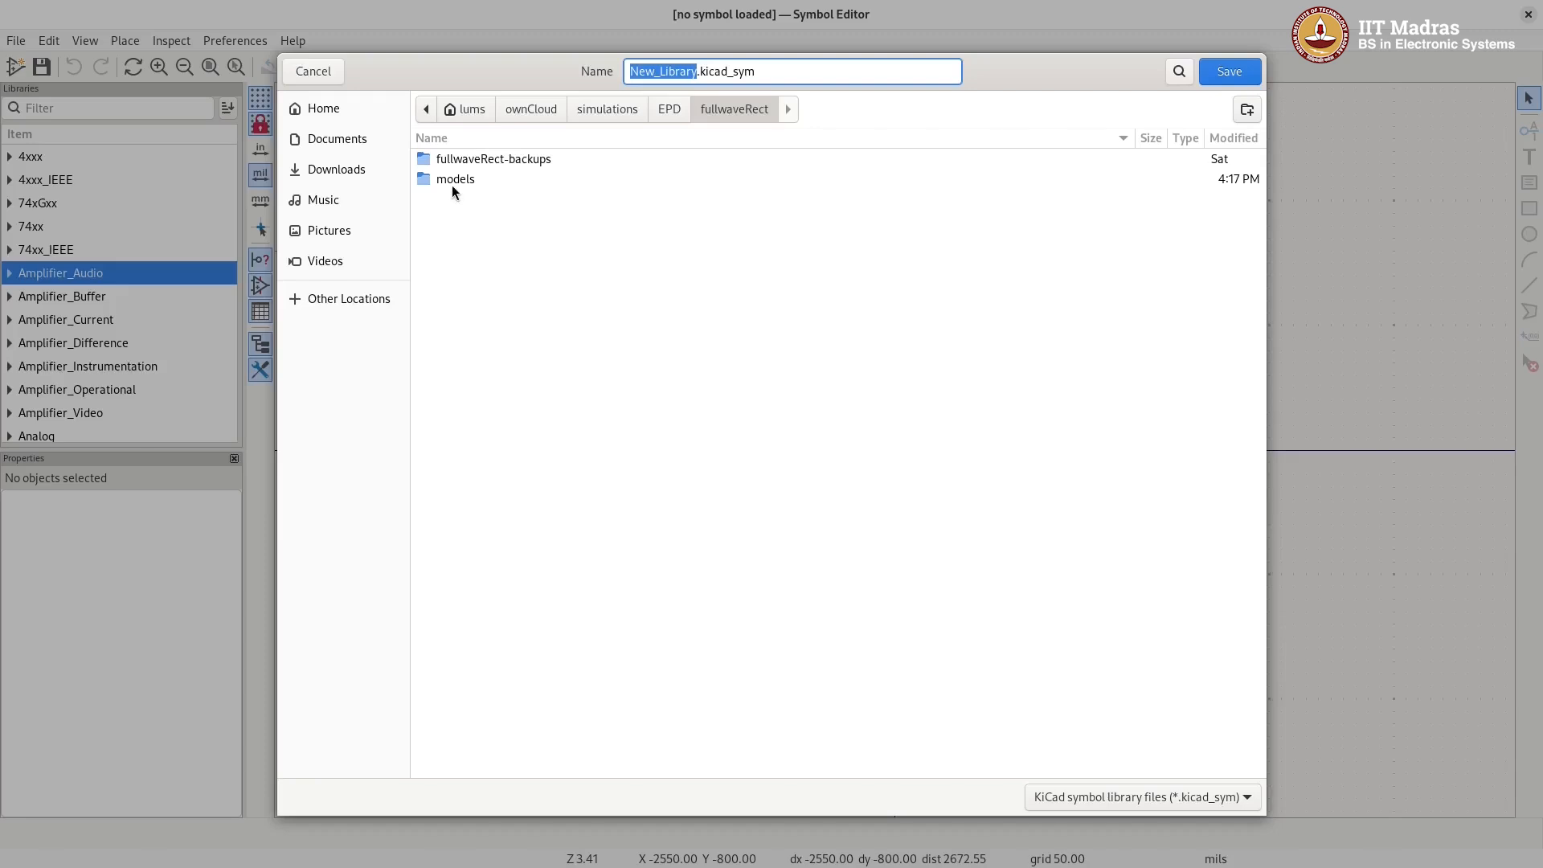
# Create a folder named symbols inside fullwaveRect as the new library's save location.
pyautogui.click(1246, 111)
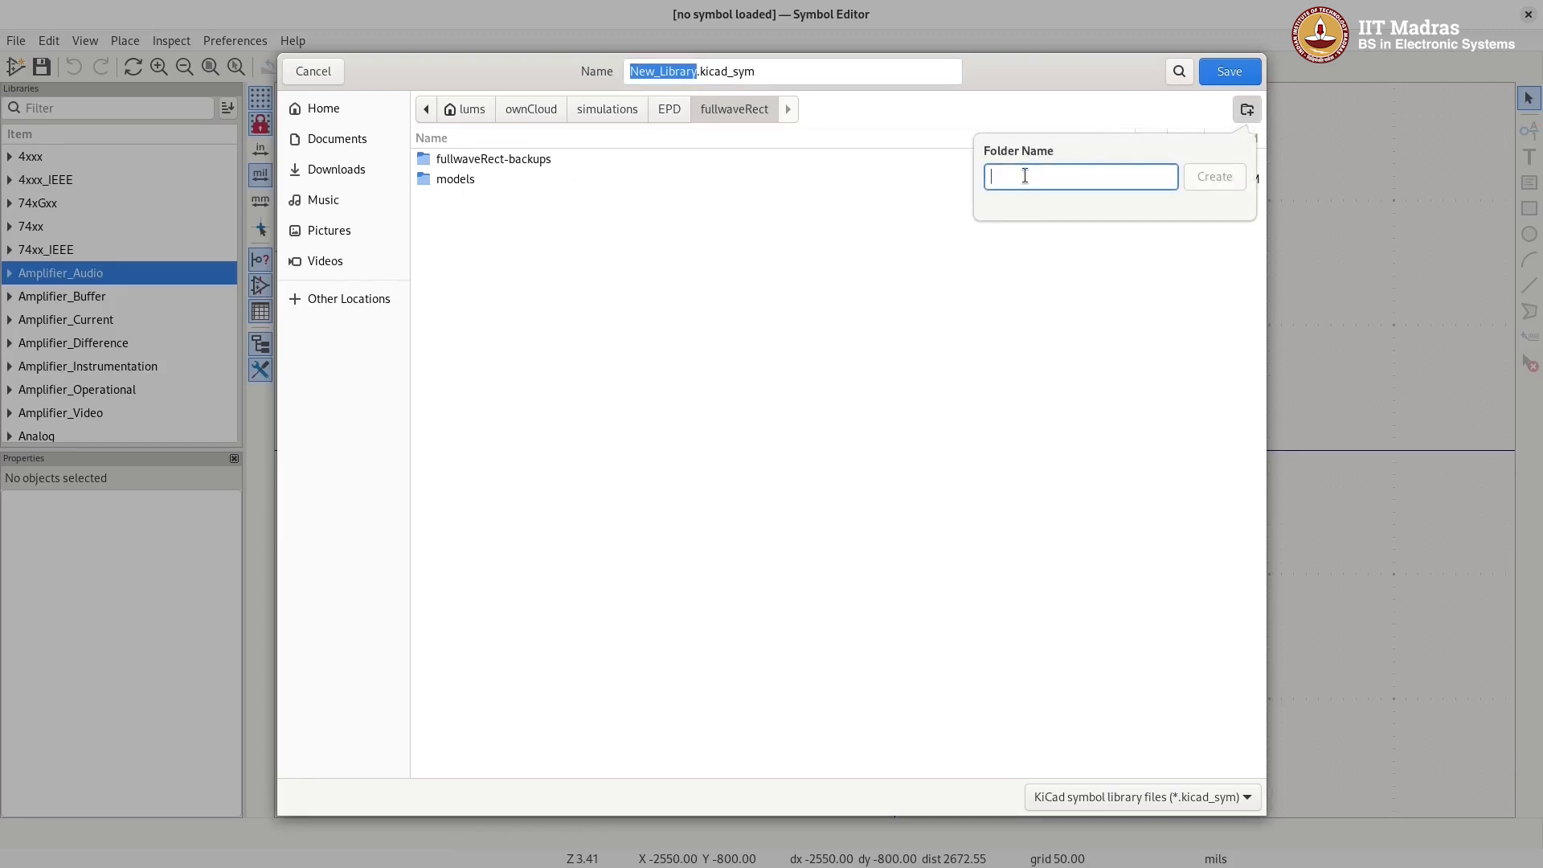
pyautogui.write('symbols')
pyautogui.click(1214, 172)
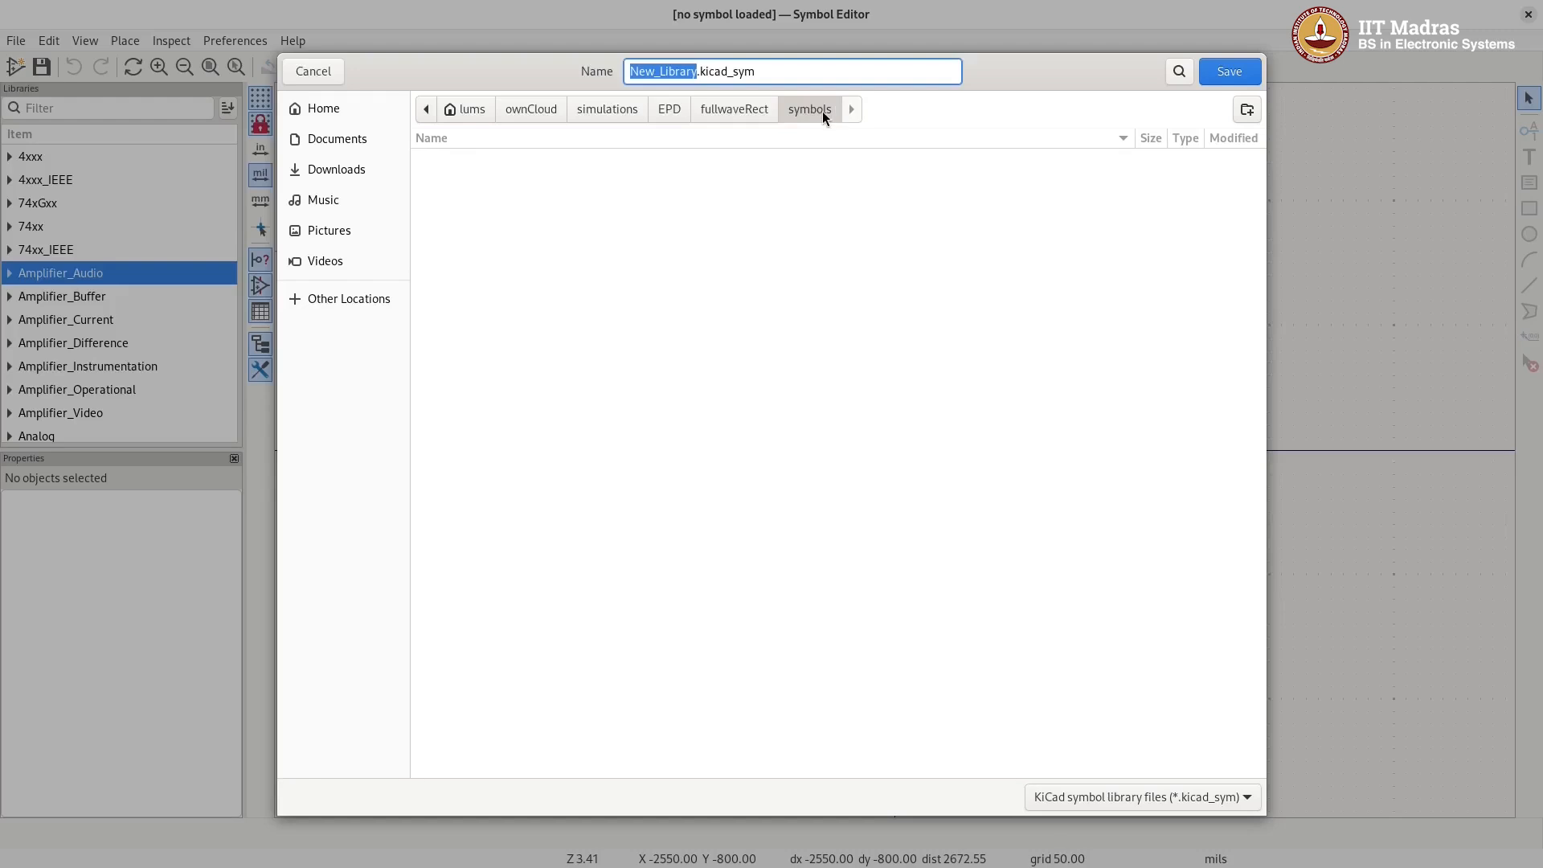
# Name the new library 1_myComps.kicad_sym and save it in the symbols folder.
pyautogui.click(696, 72)
pyautogui.press('BackSpace')
pyautogui.press('BackSpace')
pyautogui.press('BackSpace')
pyautogui.press('BackSpace')
pyautogui.press('BackSpace')
pyautogui.press('BackSpace')
pyautogui.press('BackSpace')
pyautogui.press('BackSpace')
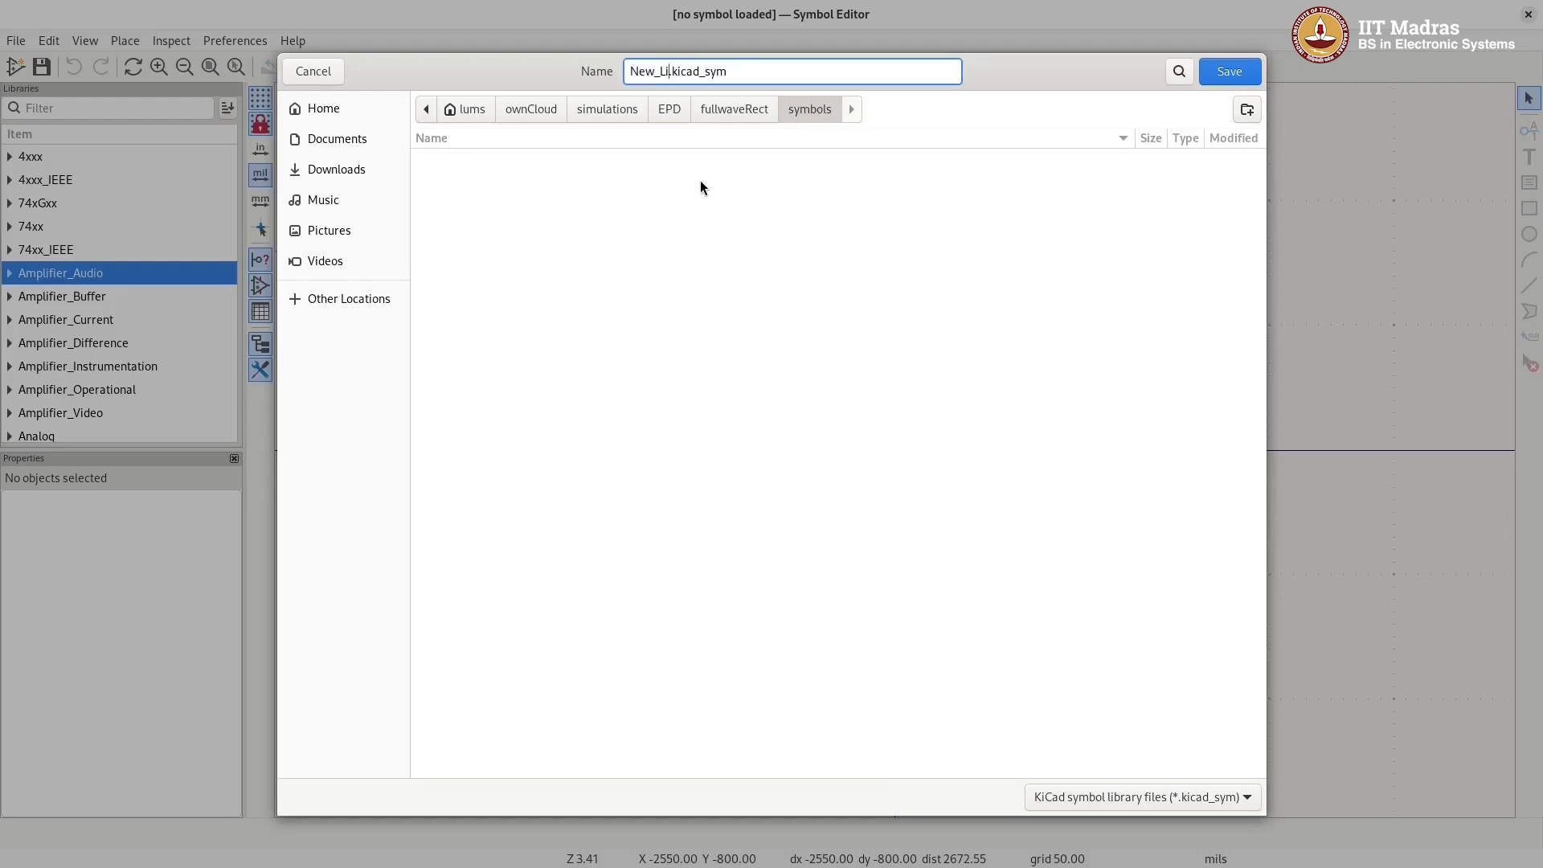
pyautogui.press('BackSpace')
pyautogui.press('BackSpace')
pyautogui.press('BackSpace')
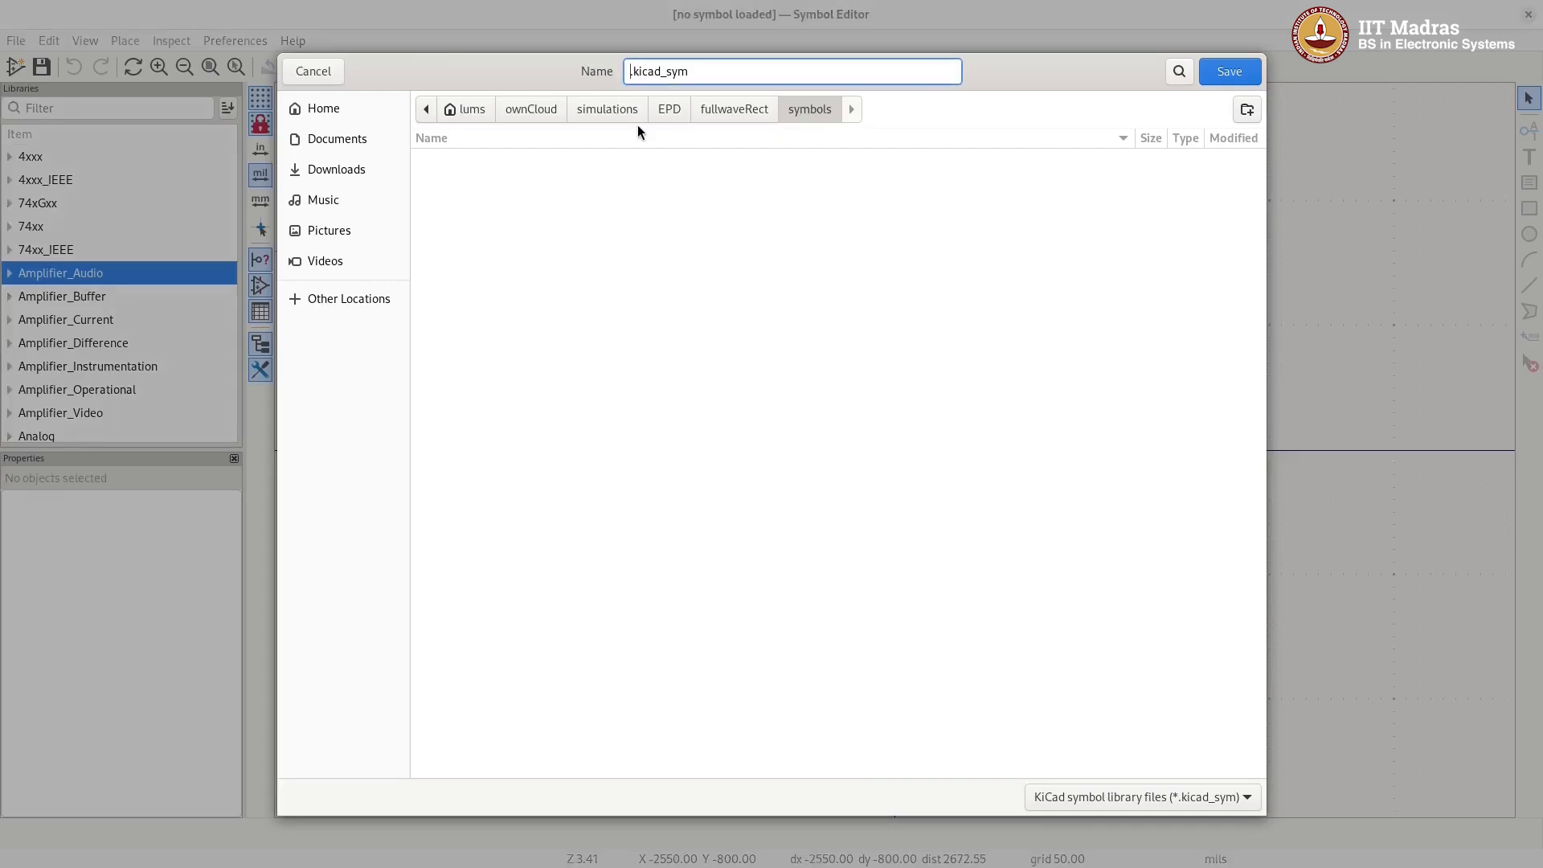
pyautogui.write('1')
pyautogui.press('Delete')
pyautogui.write('_')
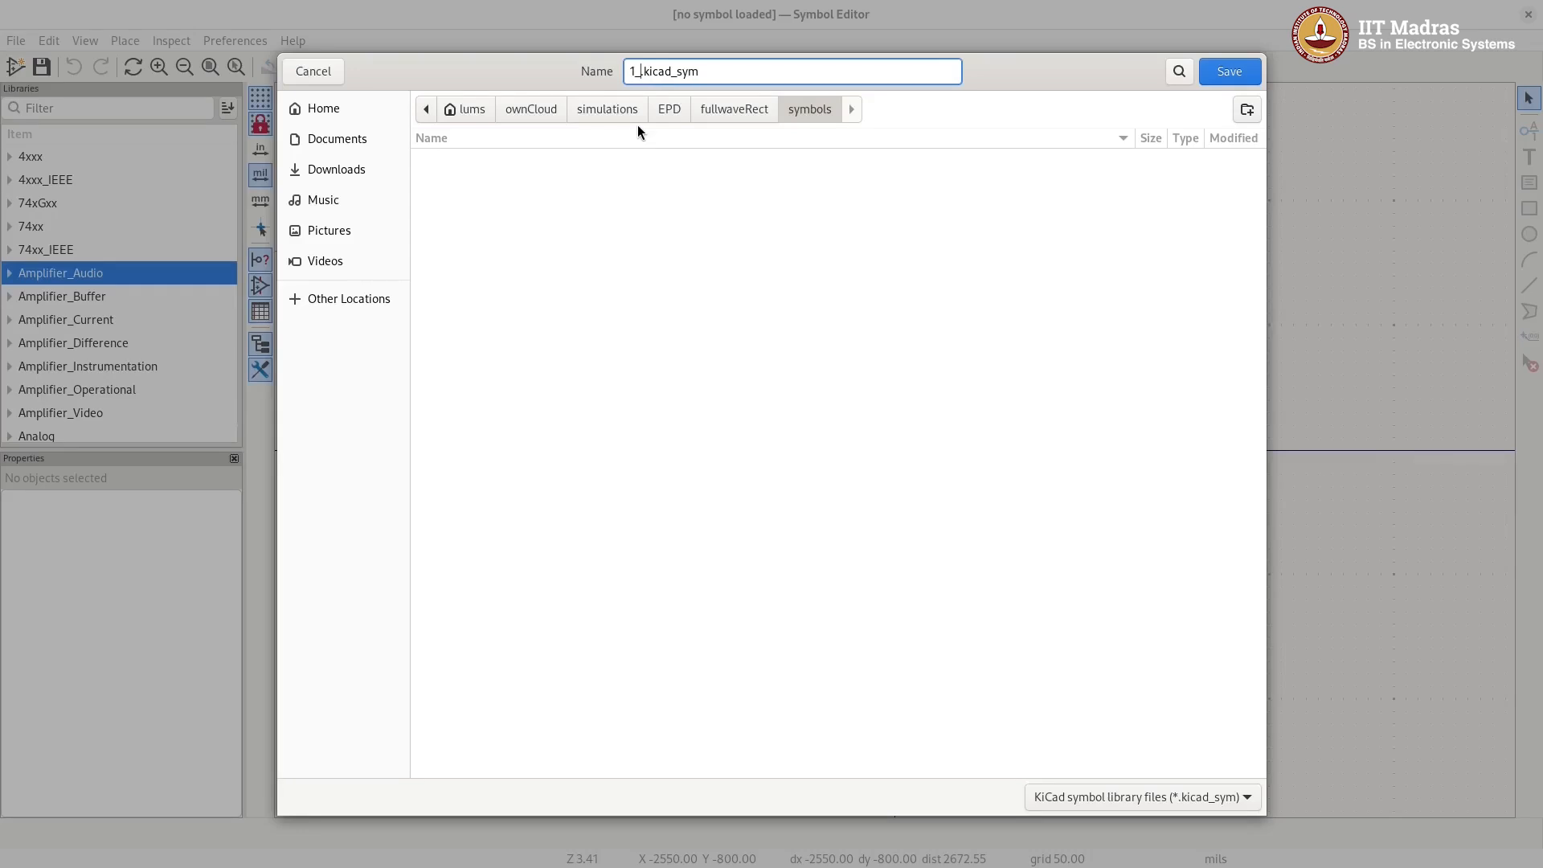
pyautogui.write('myComps')
pyautogui.click(1225, 71)
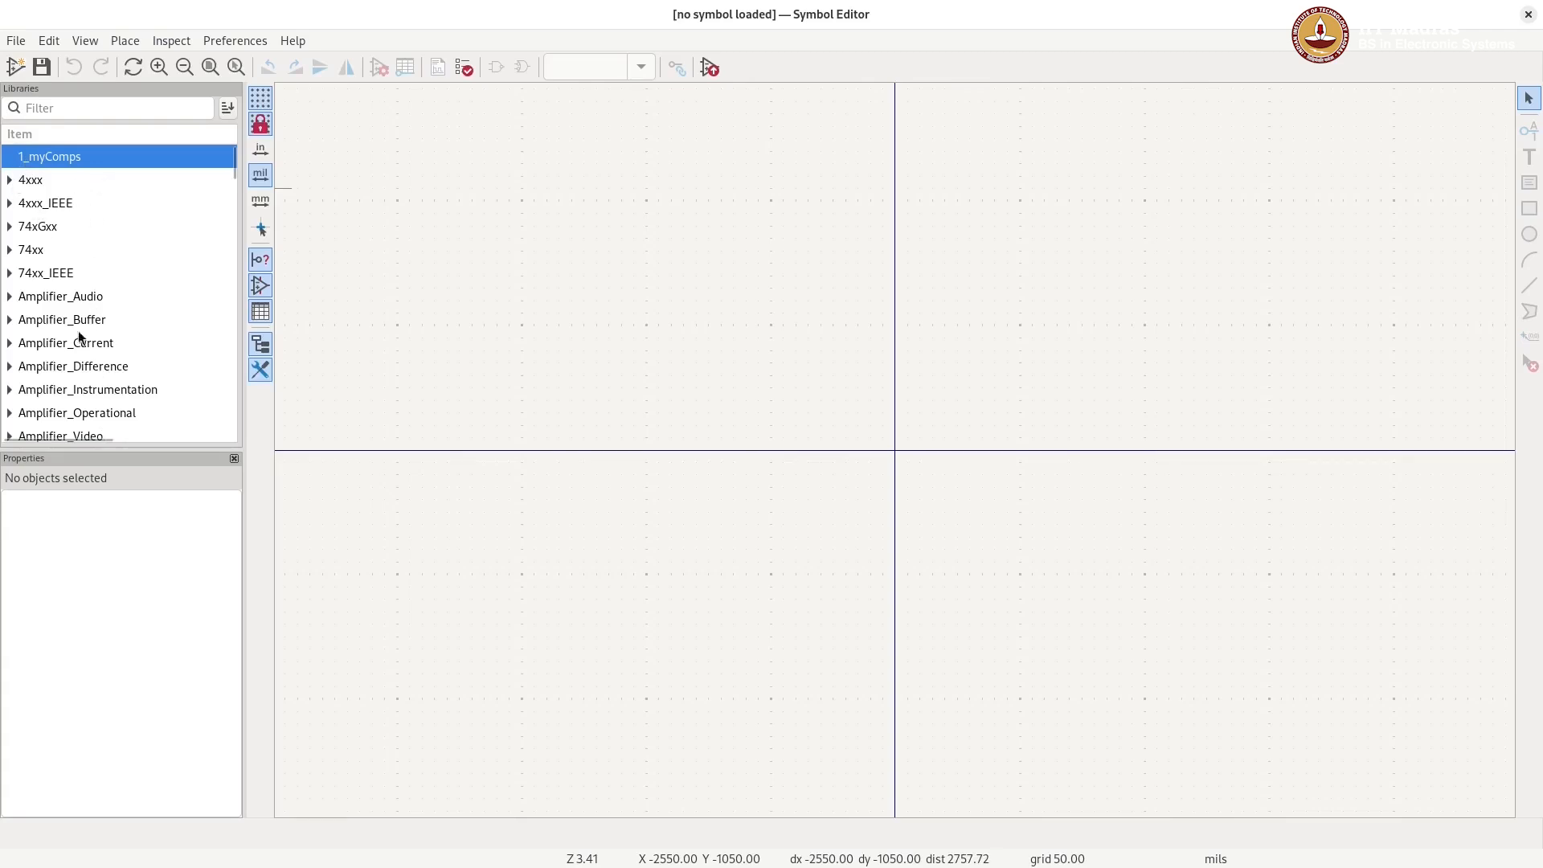
# Create a new symbol named diode_pwr in the 1_myComps library, keeping the default options.
pyautogui.scroll(-4, 85, 342)
pyautogui.scroll(5, 89, 317)
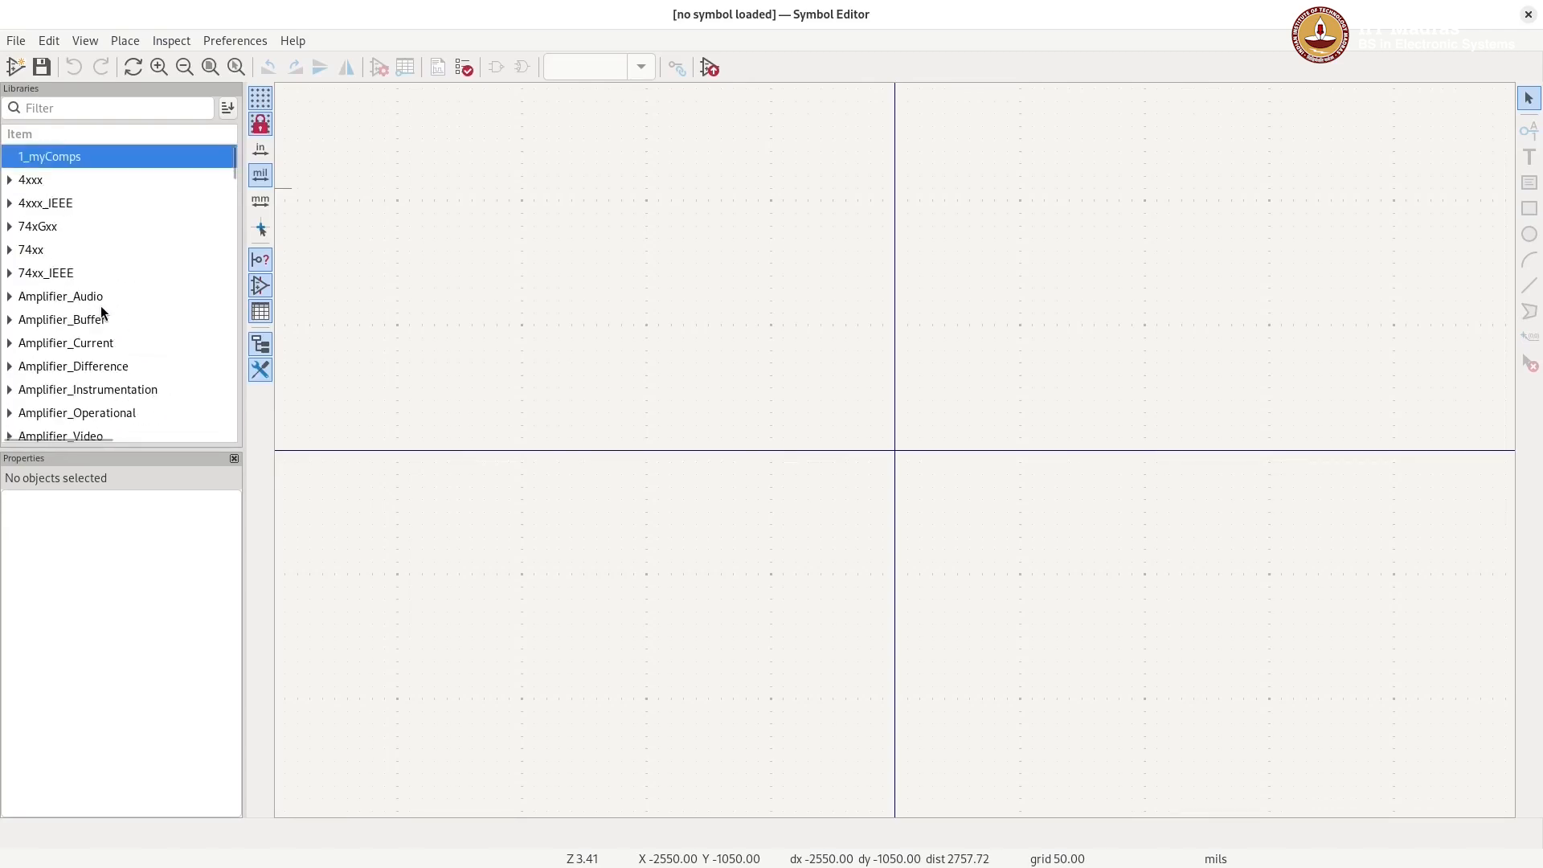
pyautogui.click(112, 180)
pyautogui.click(58, 159)
pyautogui.click(18, 40)
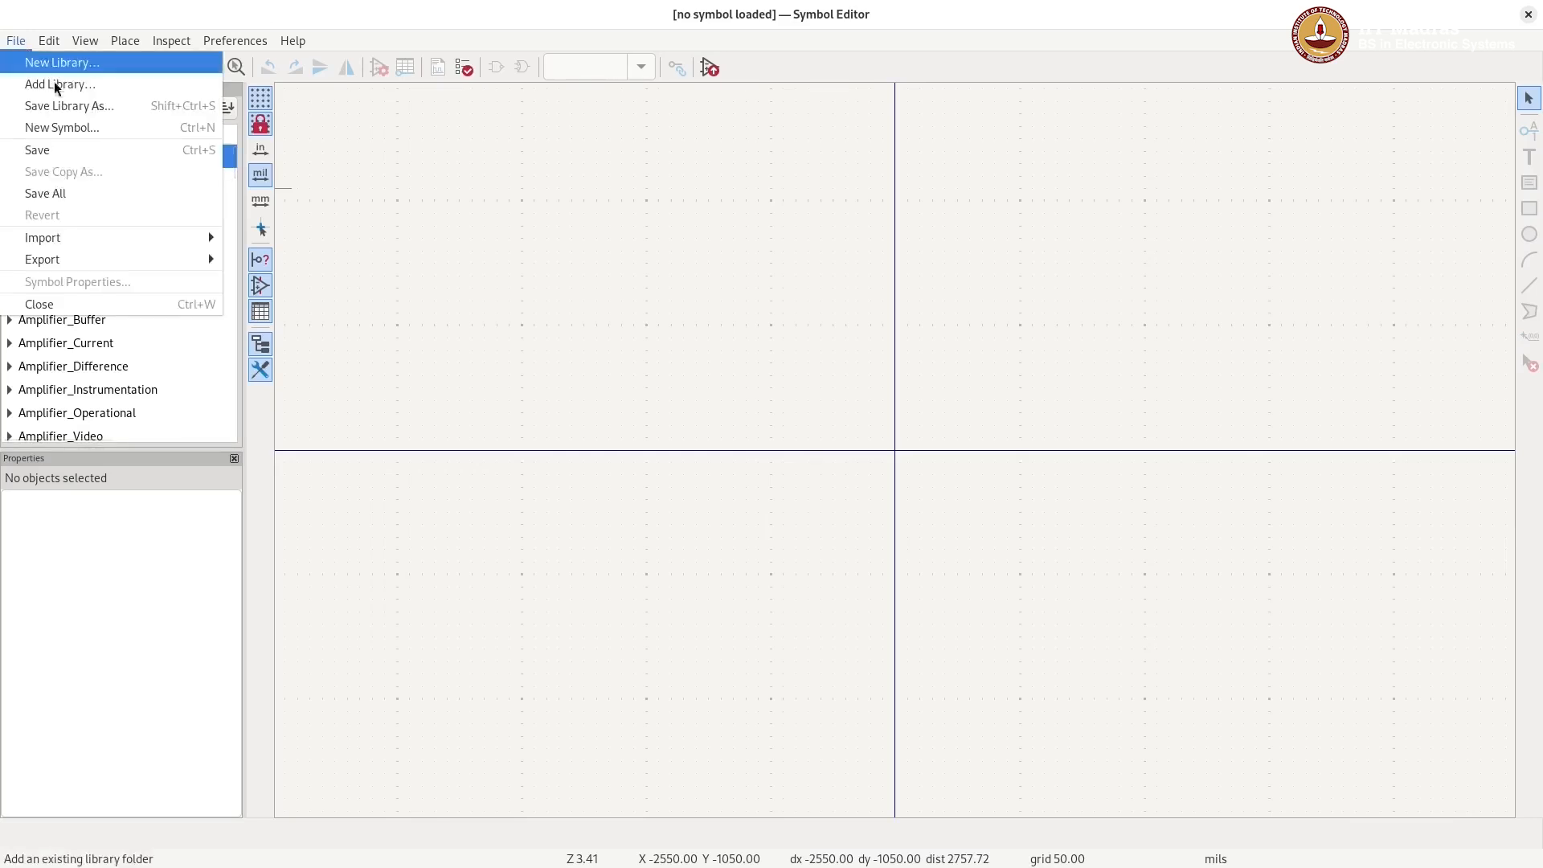
pyautogui.click(72, 127)
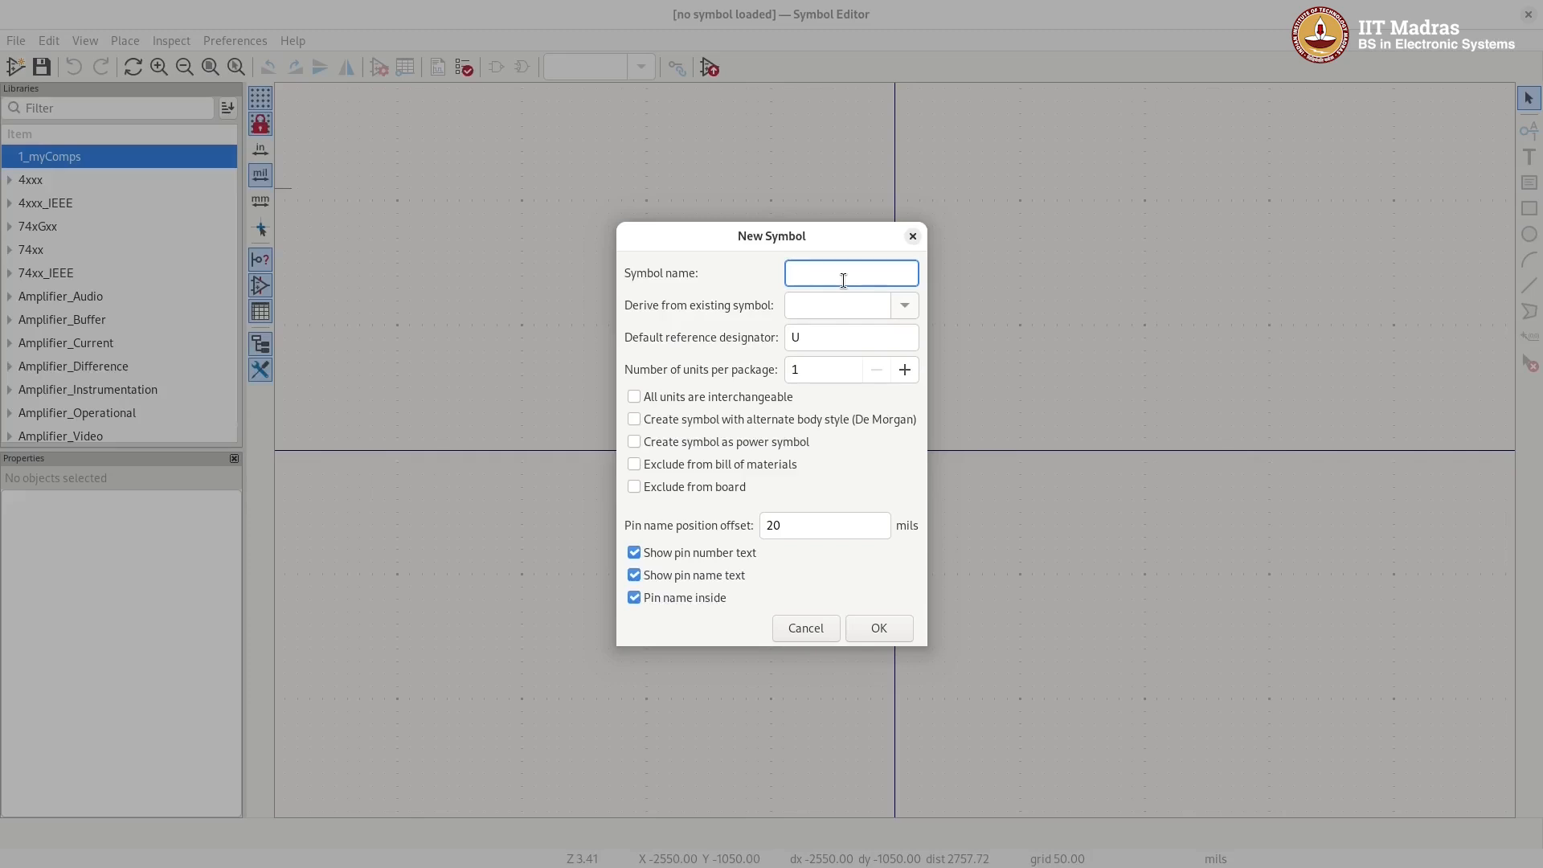
pyautogui.write('diode_p')
pyautogui.click(878, 628)
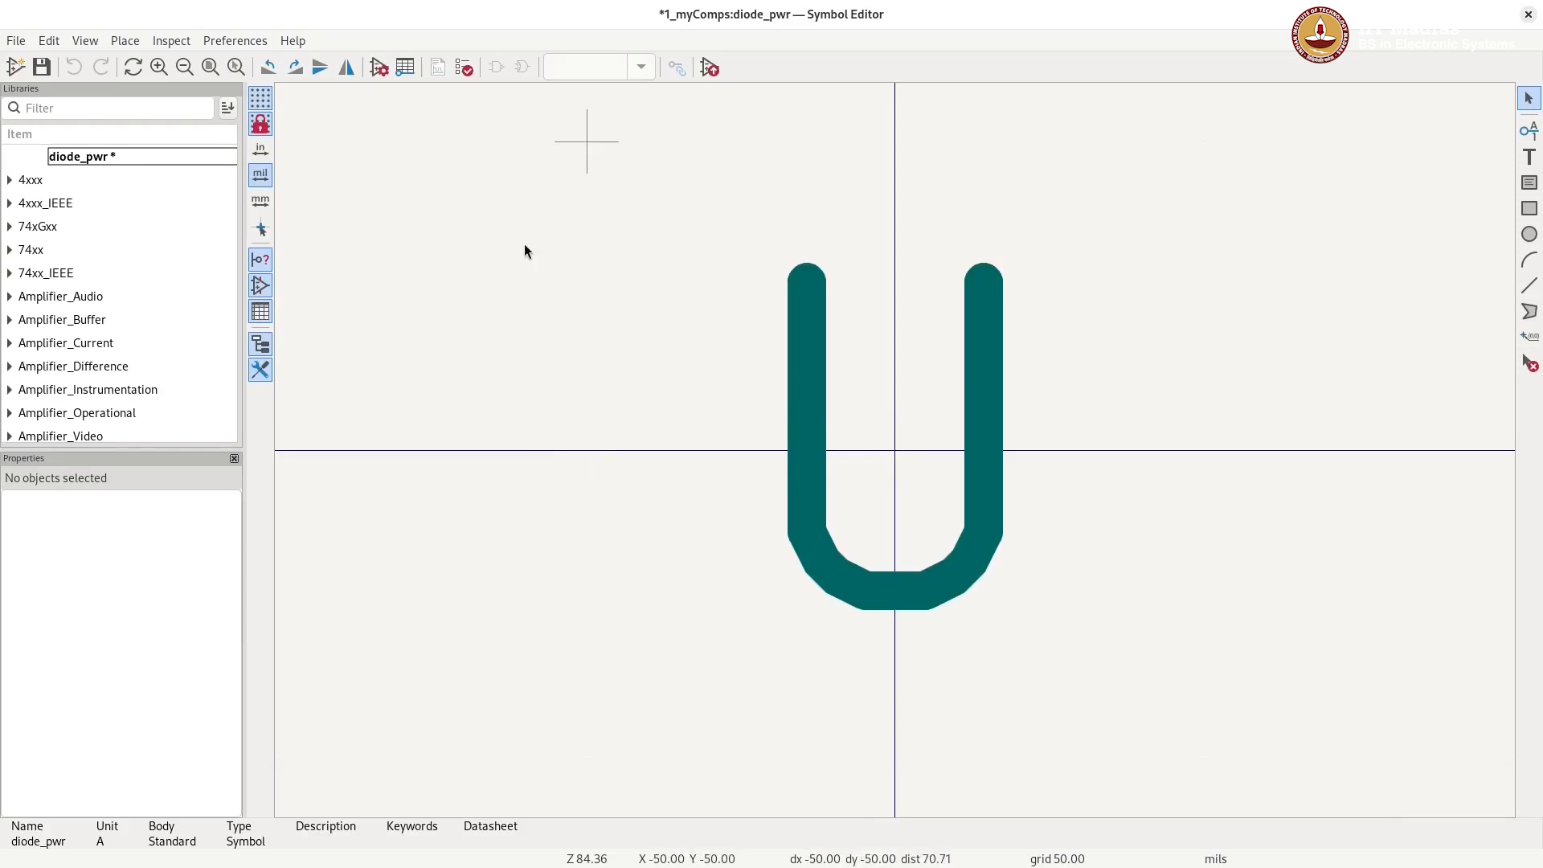
# Move the U reference field away from the origin to about X 320, Y -120 mils.
pyautogui.scroll(1, 524, 243)
pyautogui.scroll(-2, 916, 517)
pyautogui.scroll(-4, 895, 453)
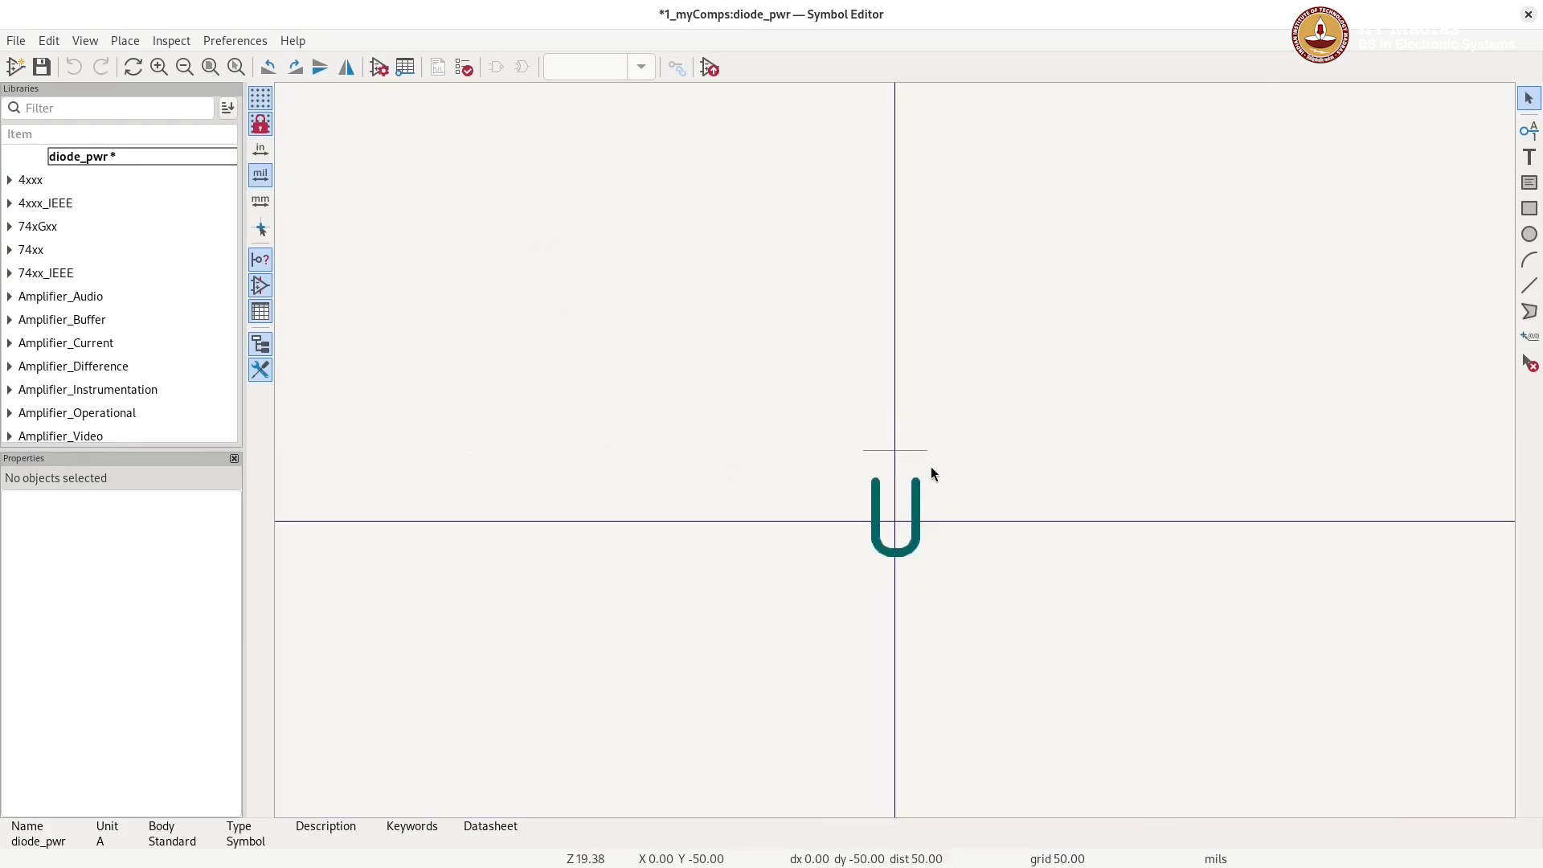
pyautogui.scroll(-1, 931, 466)
pyautogui.click(857, 508)
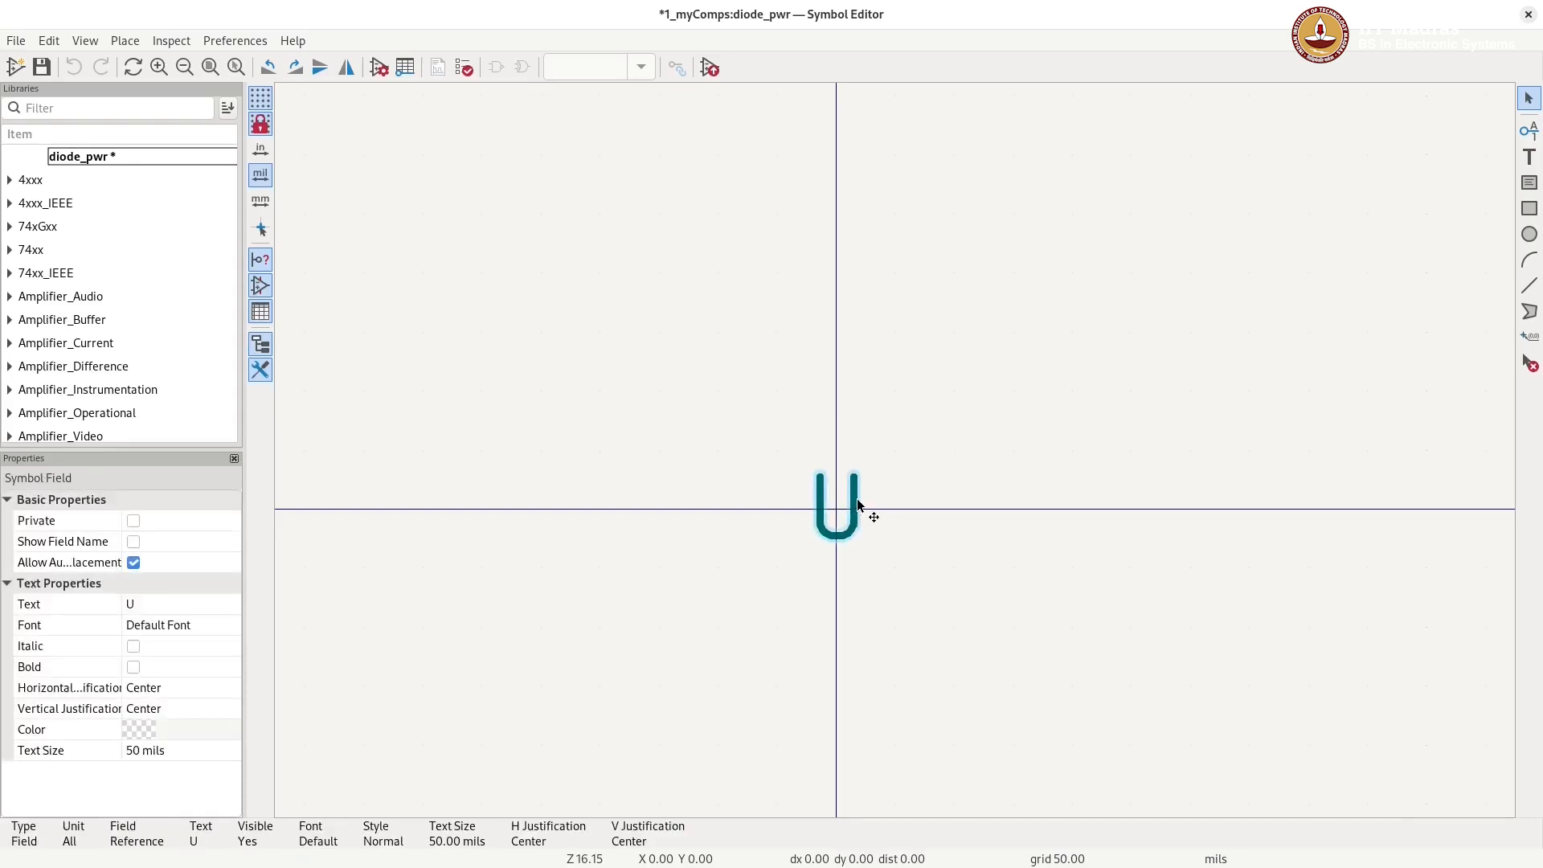
pyautogui.moveTo(868, 517); pyautogui.dragTo(1237, 662)
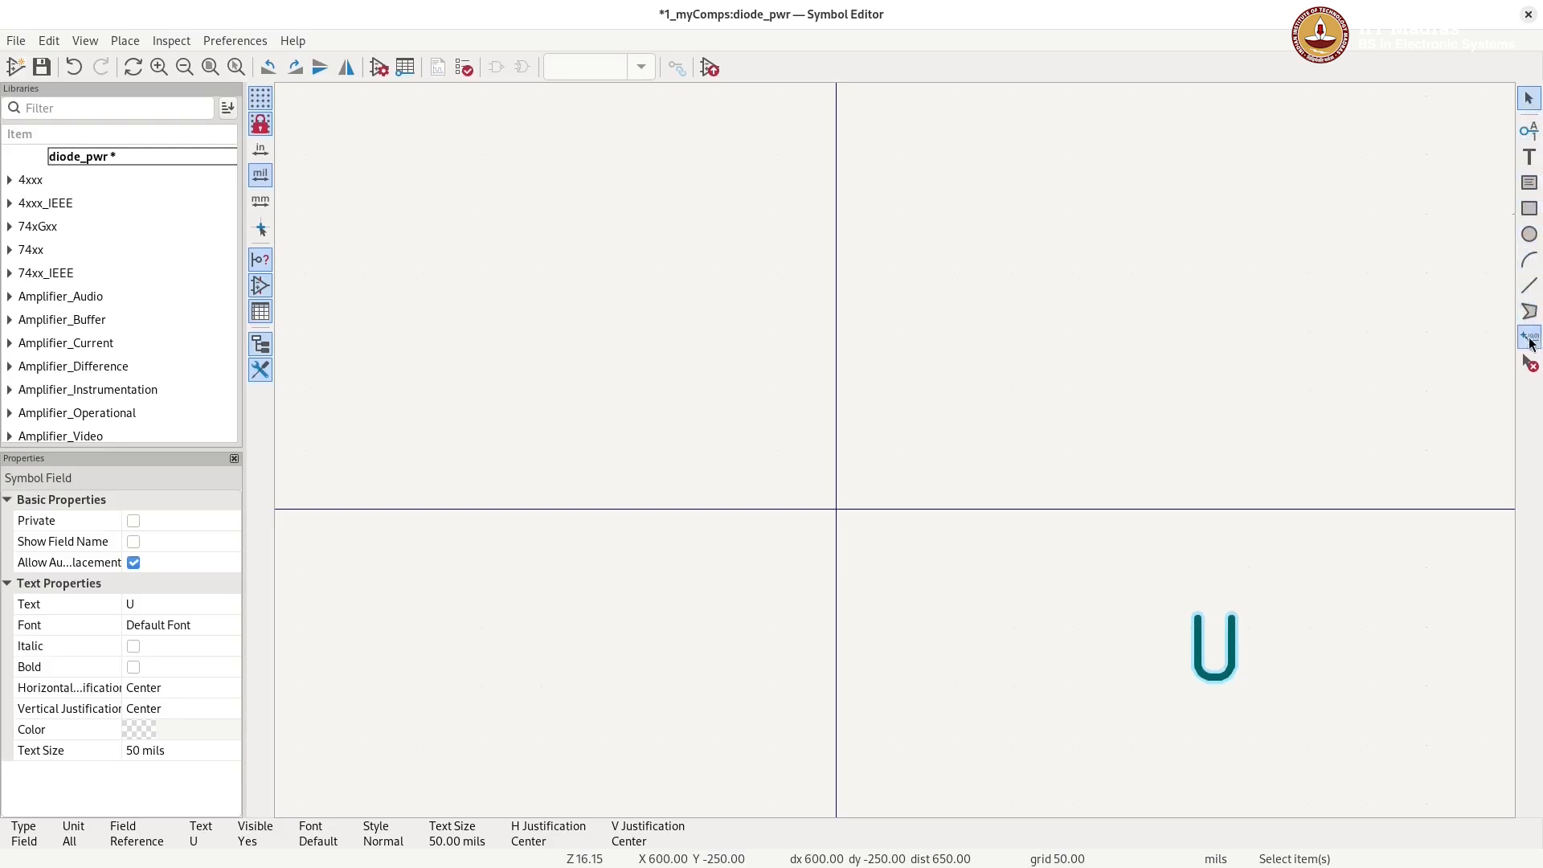
# Draw the diode's triangle as a closed polygon 150 mils wide and 200 mils high, with its tip on the horizontal axis at X 100 mils.
pyautogui.click(1529, 292)
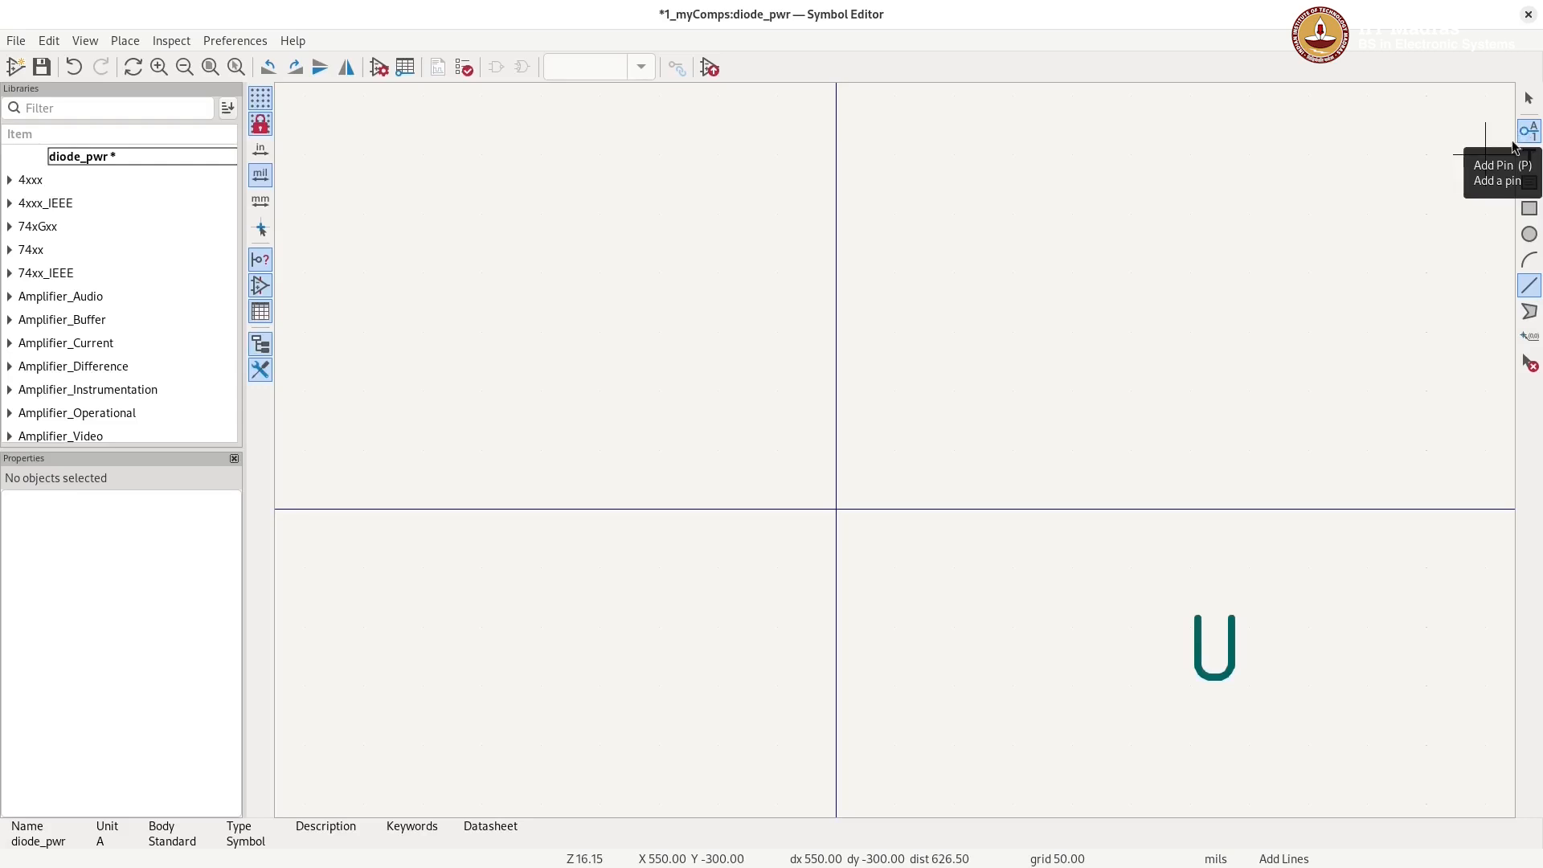
pyautogui.click(1529, 313)
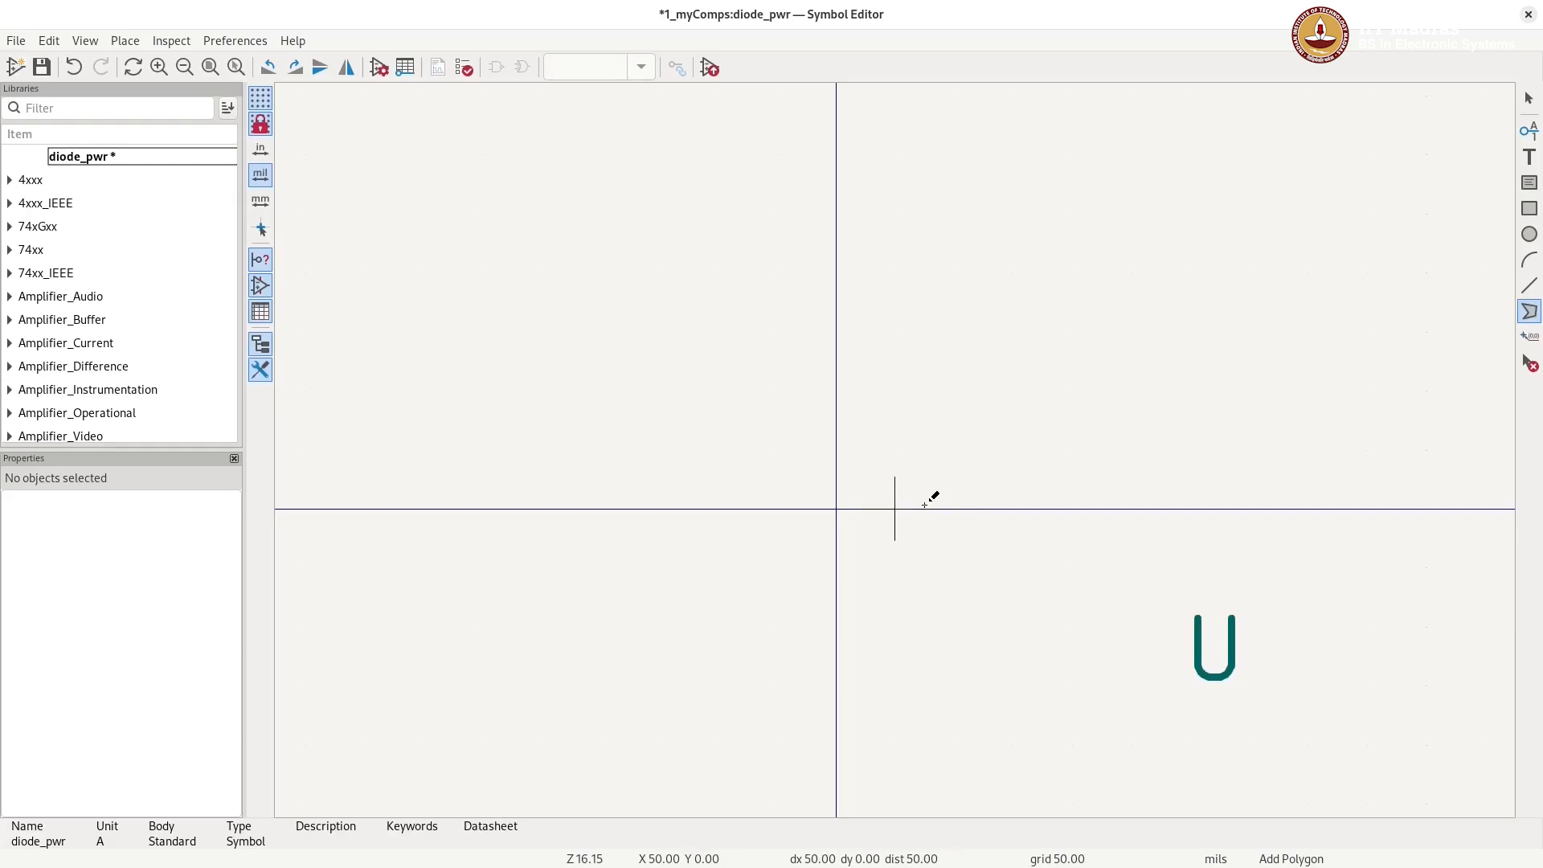
pyautogui.click(954, 504)
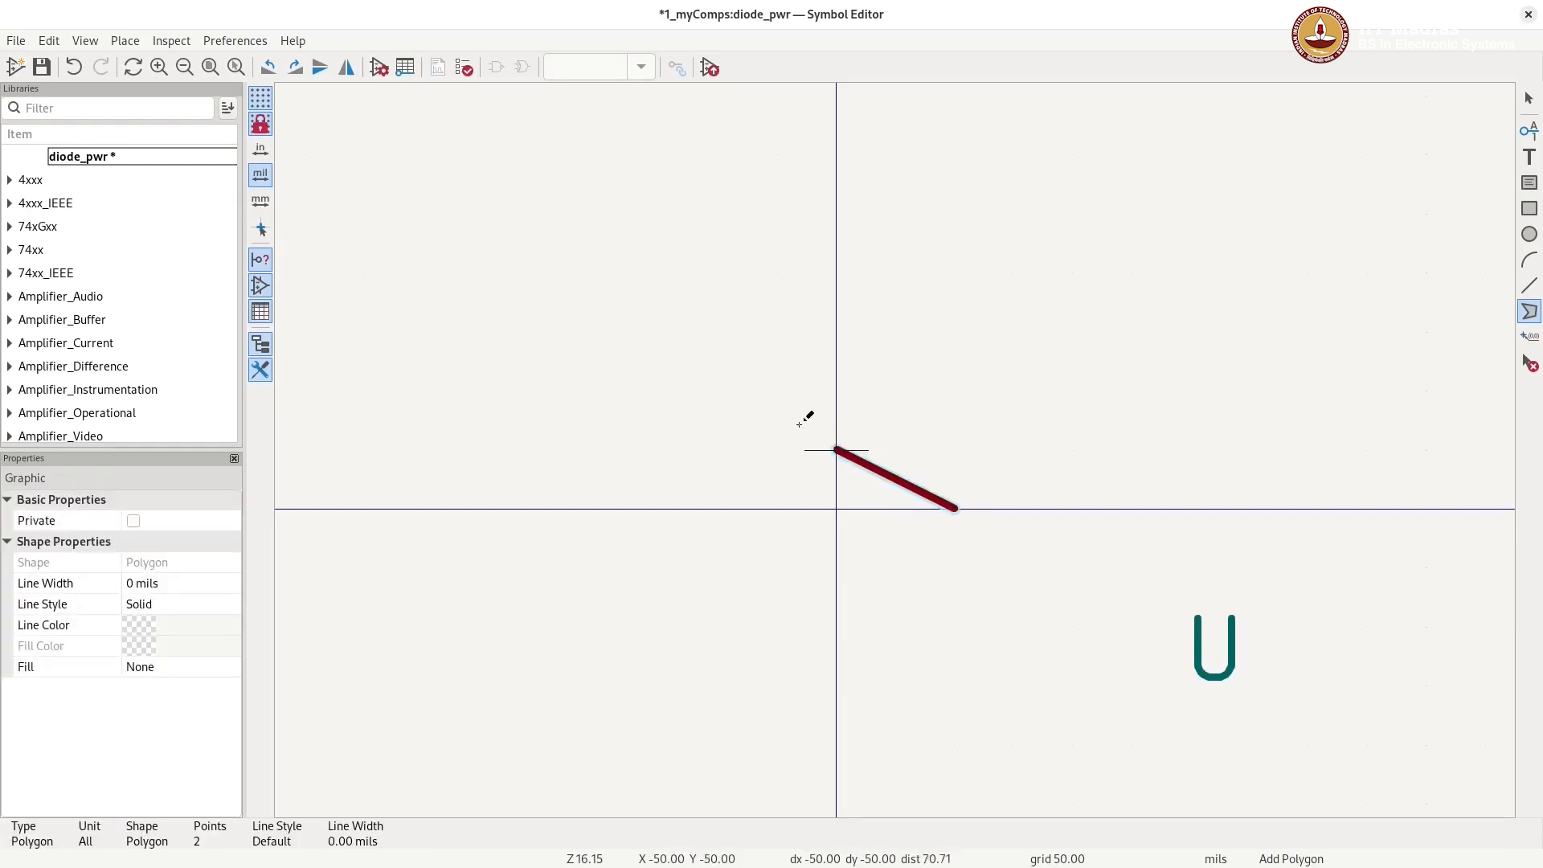
pyautogui.click(777, 391)
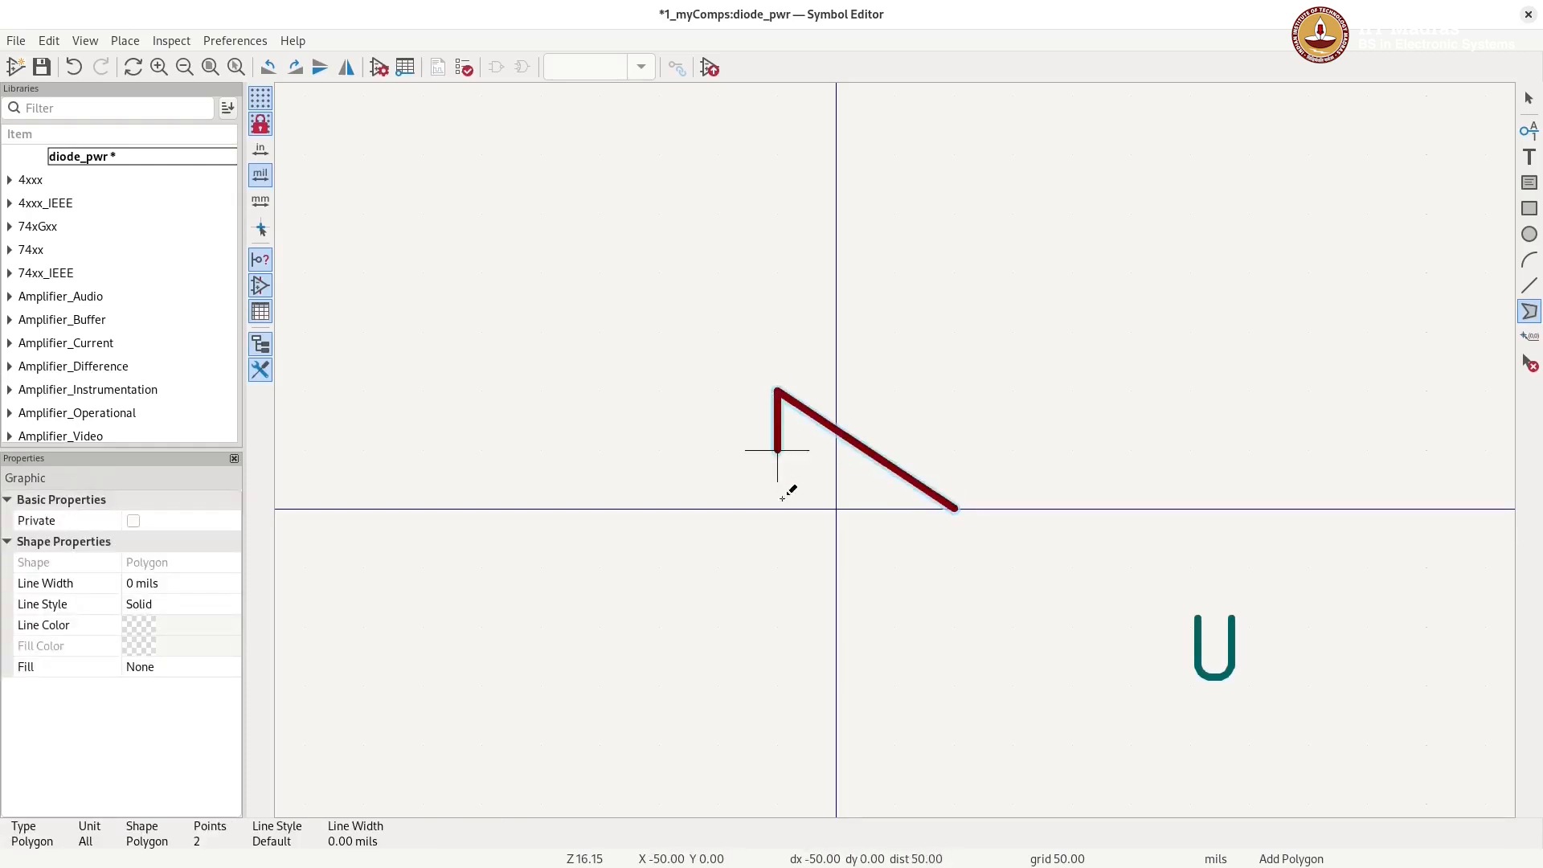
pyautogui.click(784, 601)
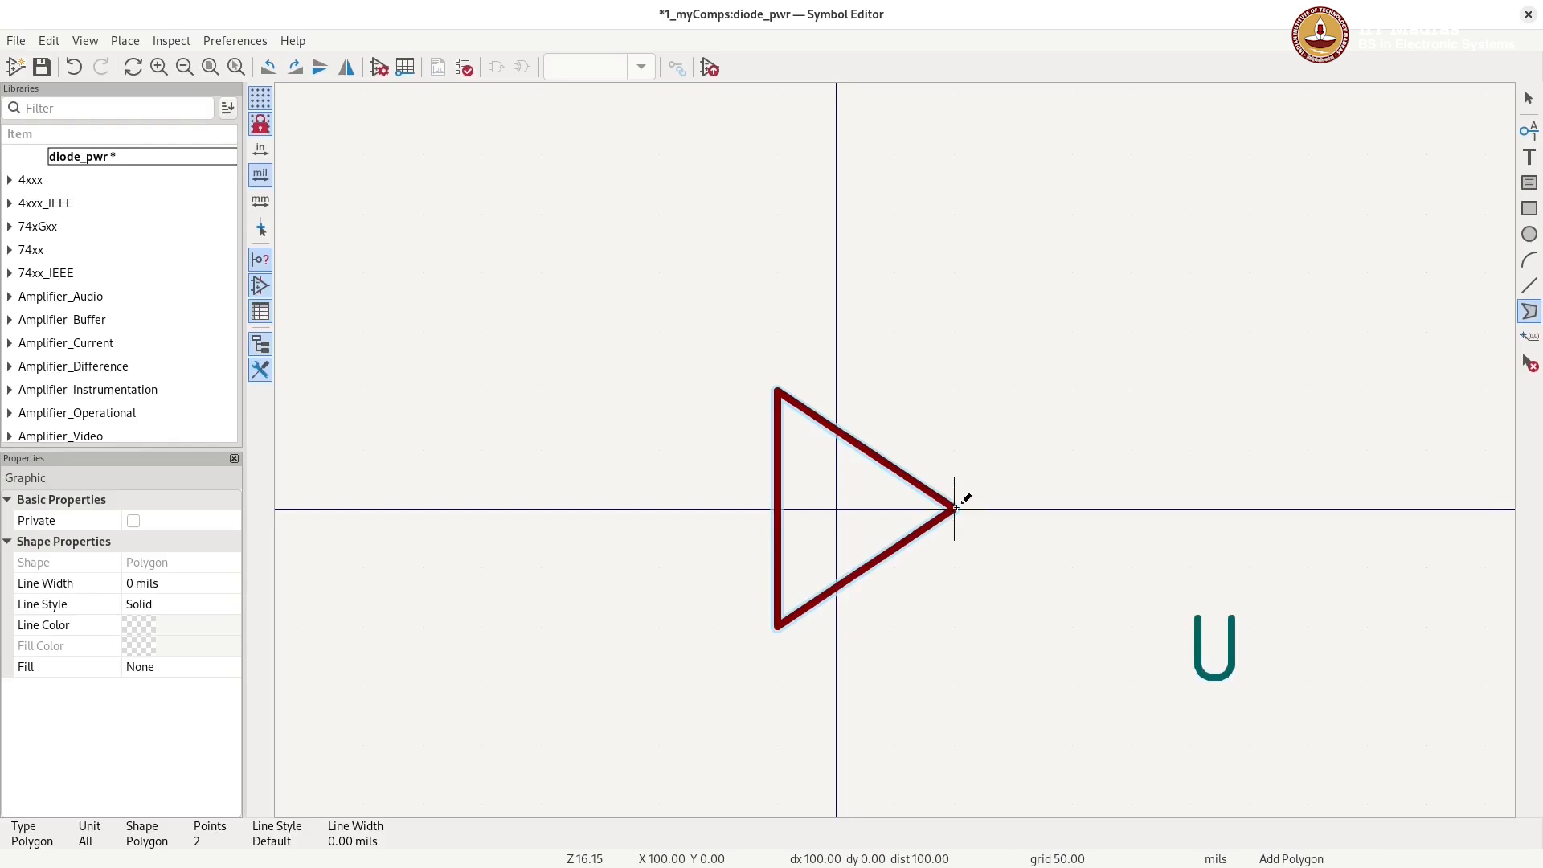
pyautogui.click(951, 493)
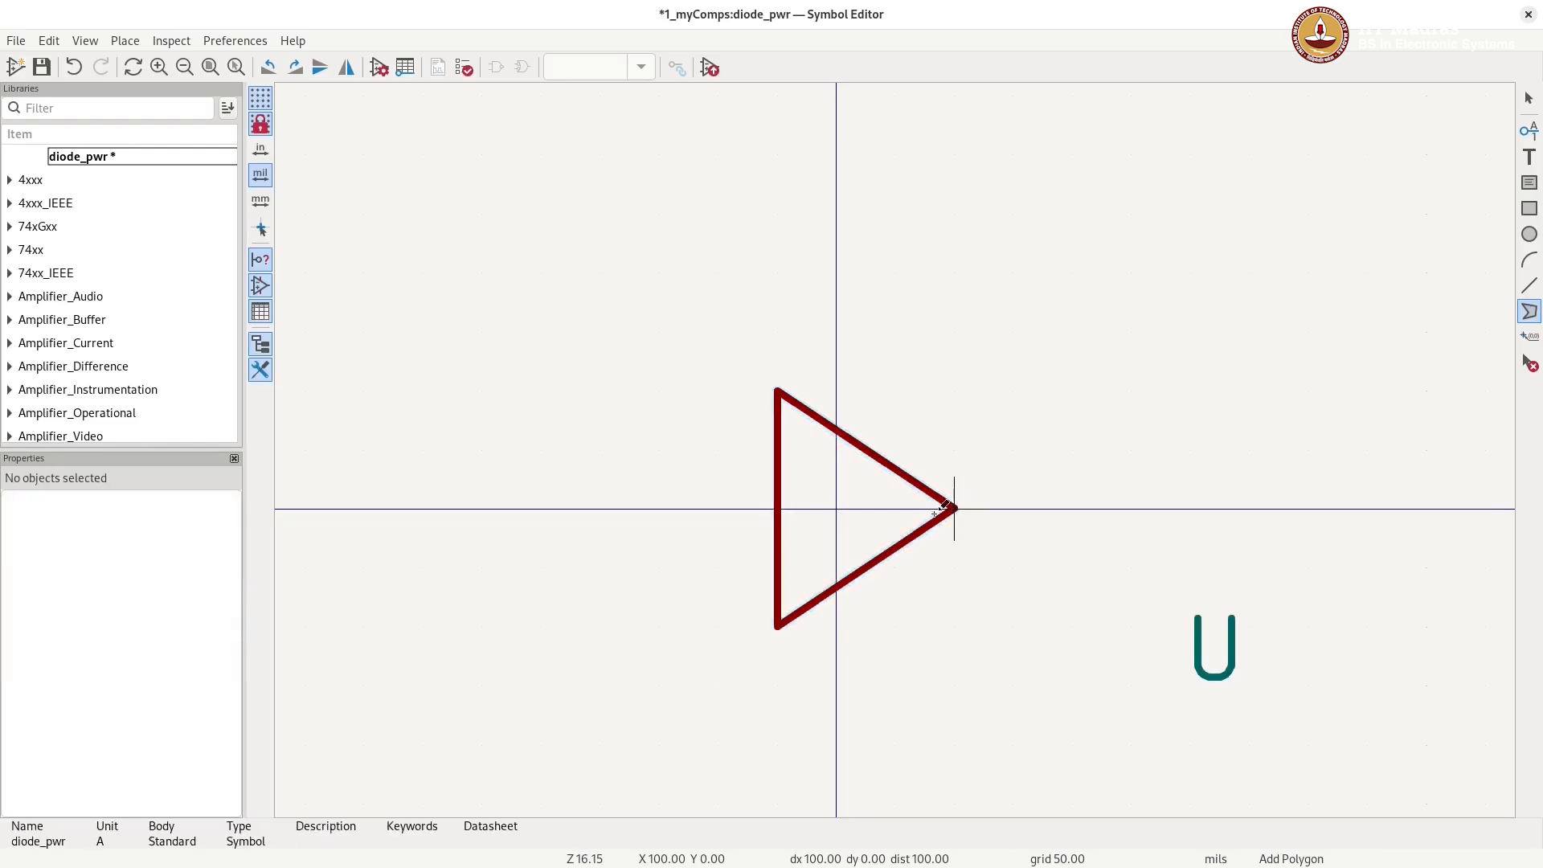
# Draw the cathode bar as a vertical line 200 mils long, centred on the triangle's tip.
pyautogui.click(1529, 285)
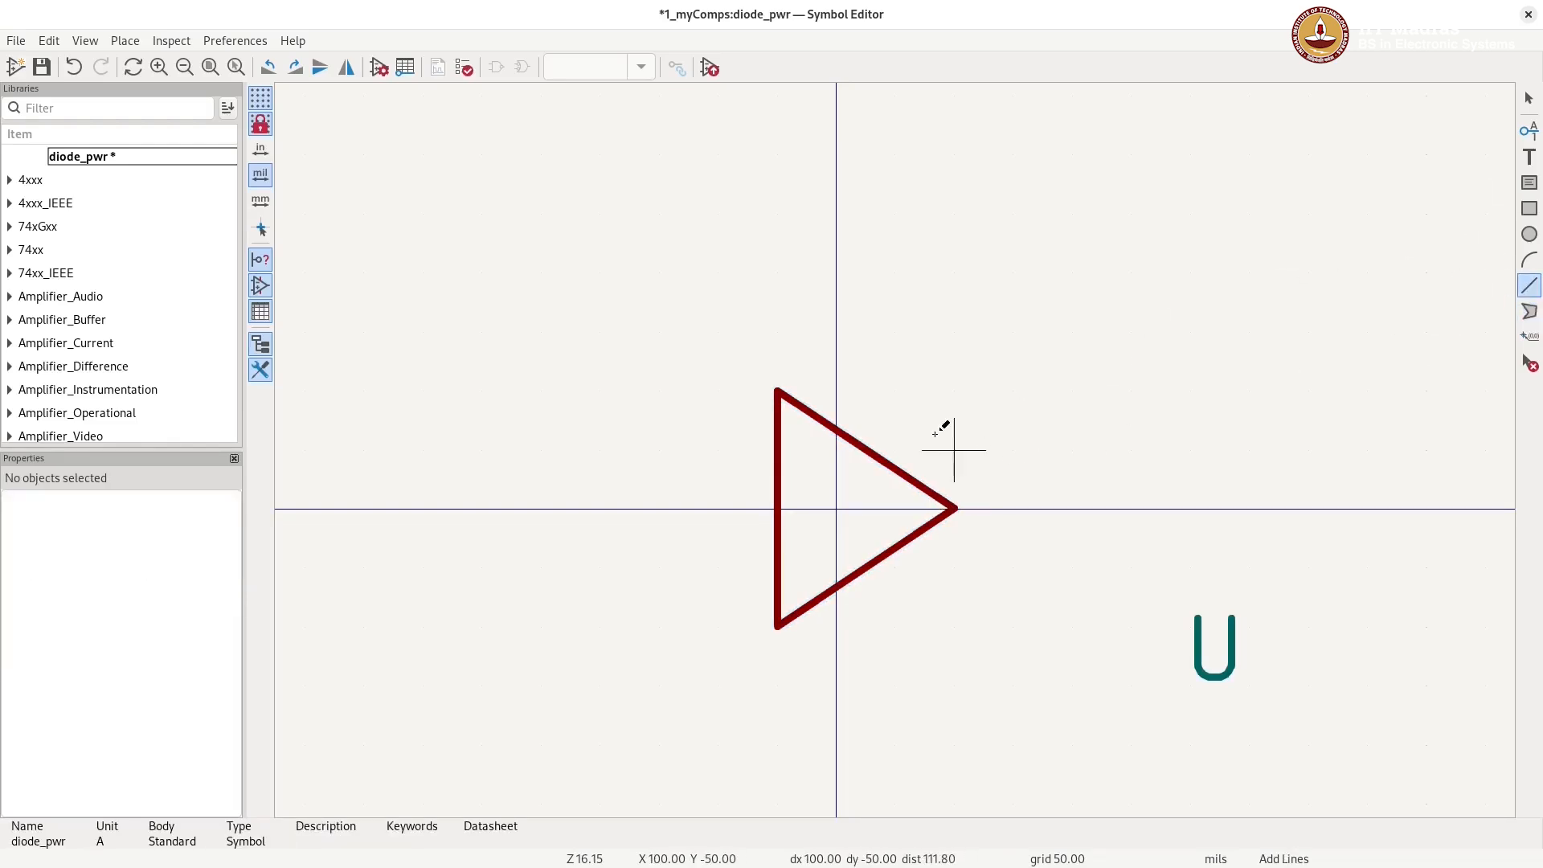
pyautogui.click(954, 390)
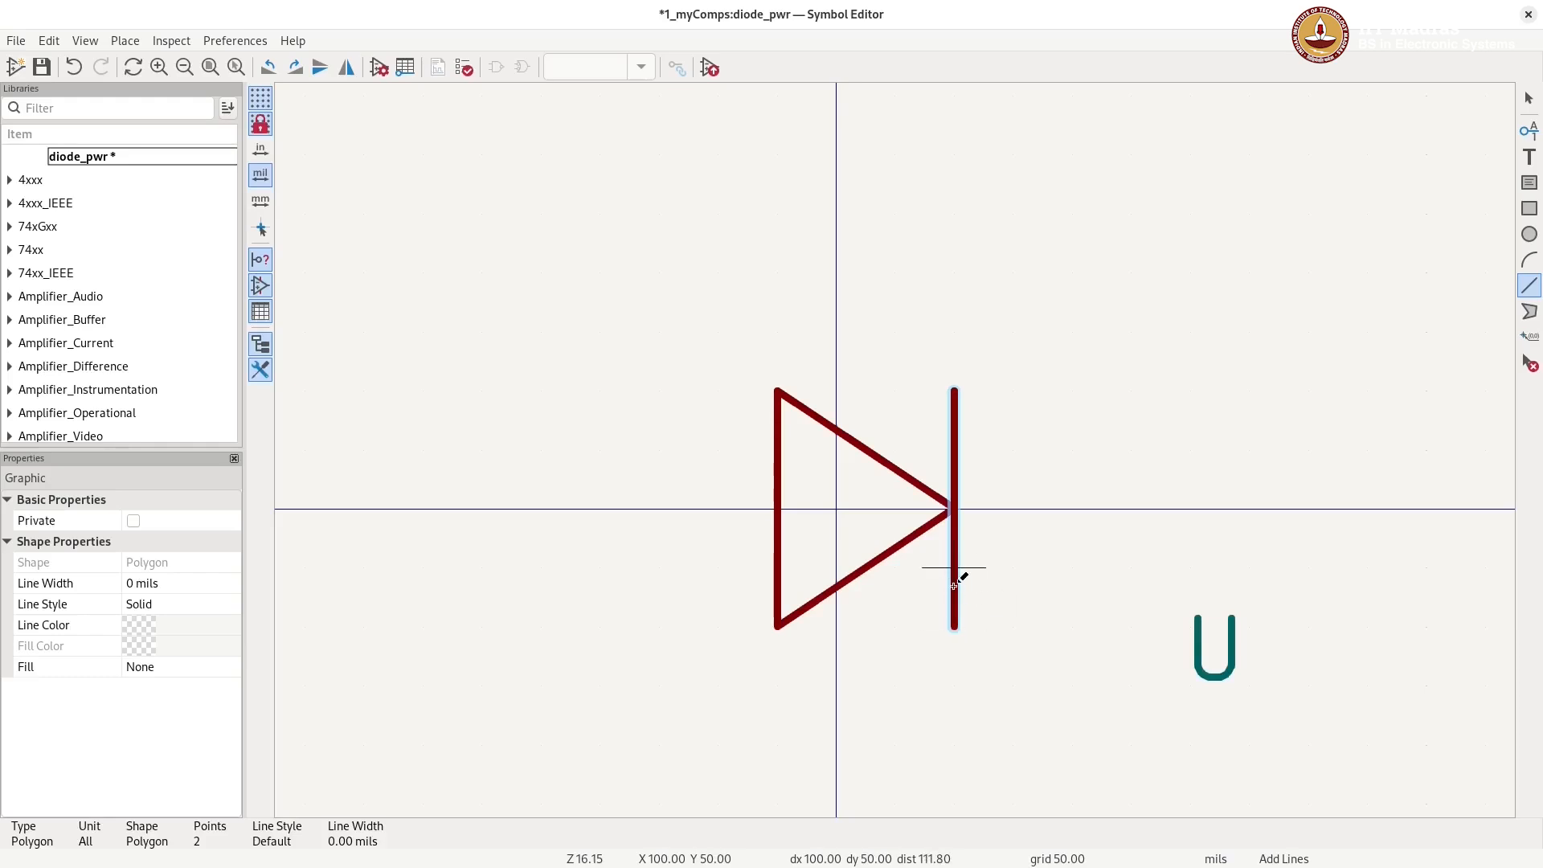
pyautogui.doubleClick(955, 624)
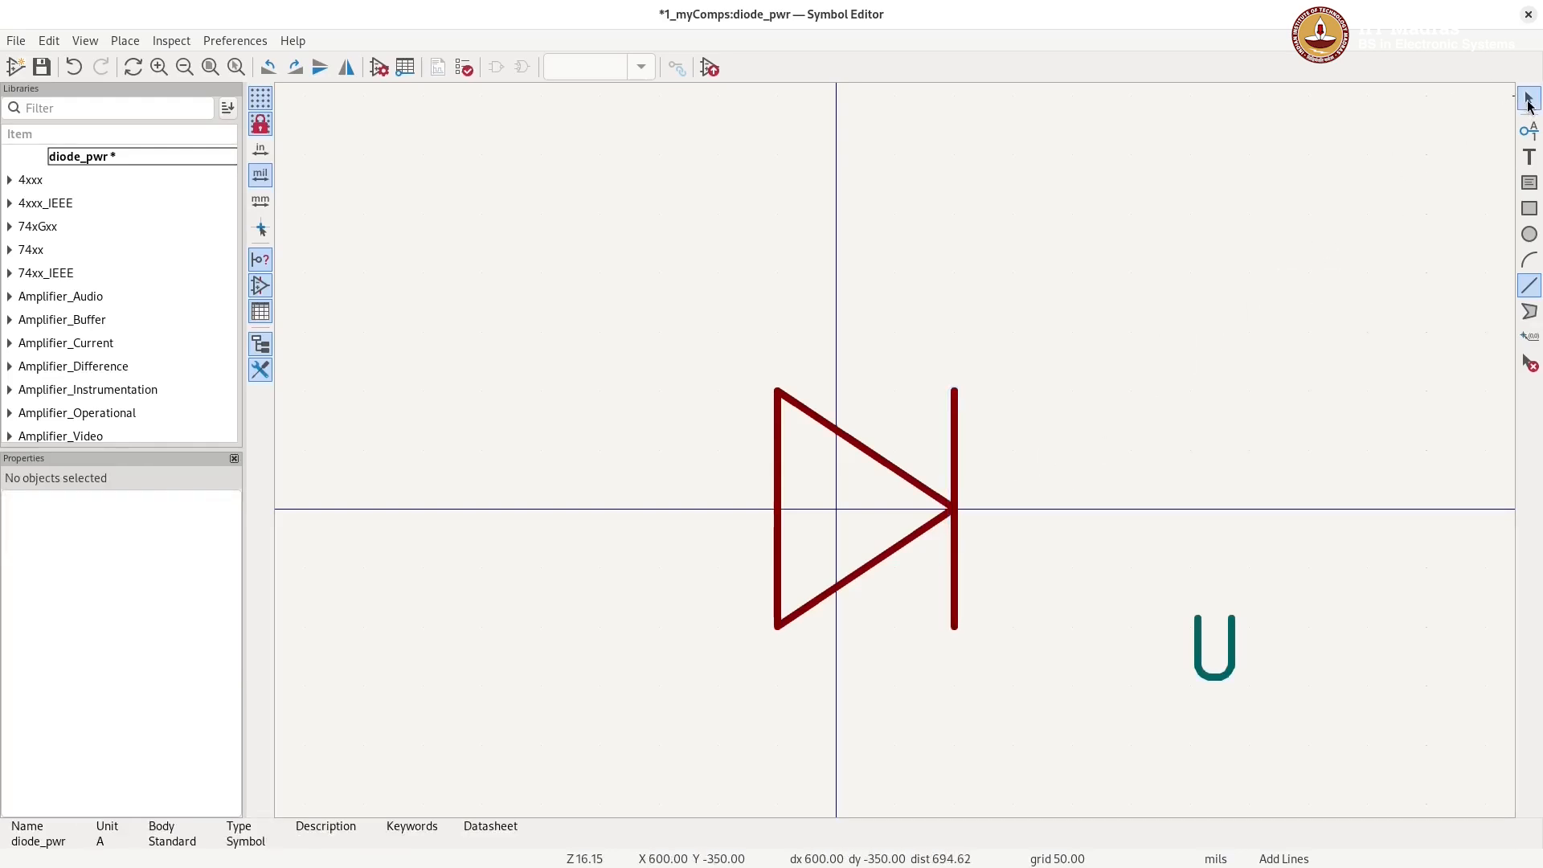
pyautogui.click(1529, 104)
# Add a pin named A with number 1 and attach it to the middle of the triangle's base at X -150, Y 0 mils.
pyautogui.click(1529, 131)
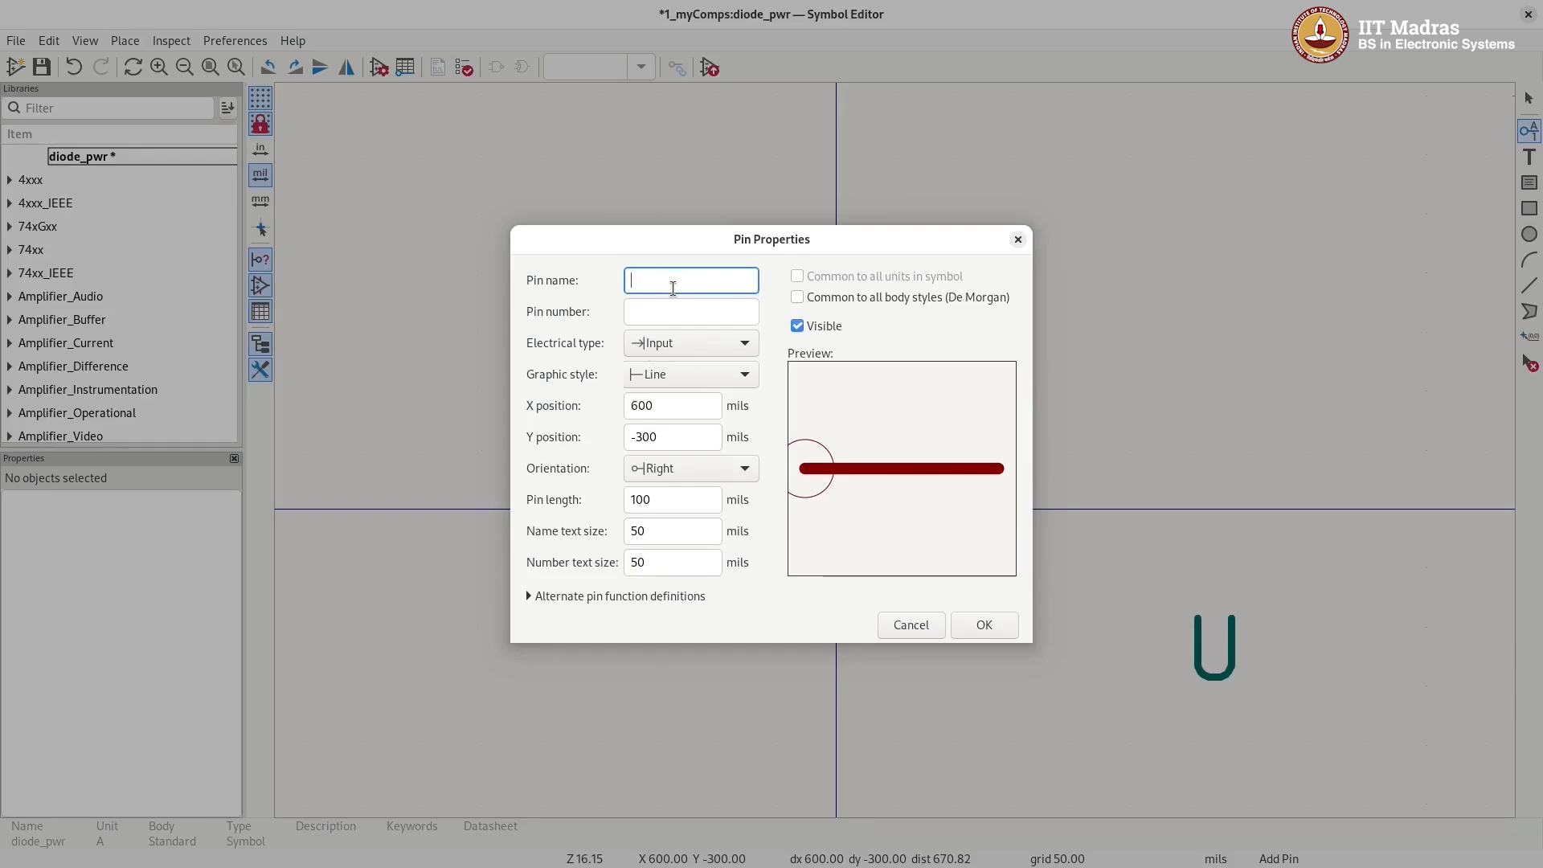
pyautogui.write('A')
pyautogui.click(648, 314)
pyautogui.write('1')
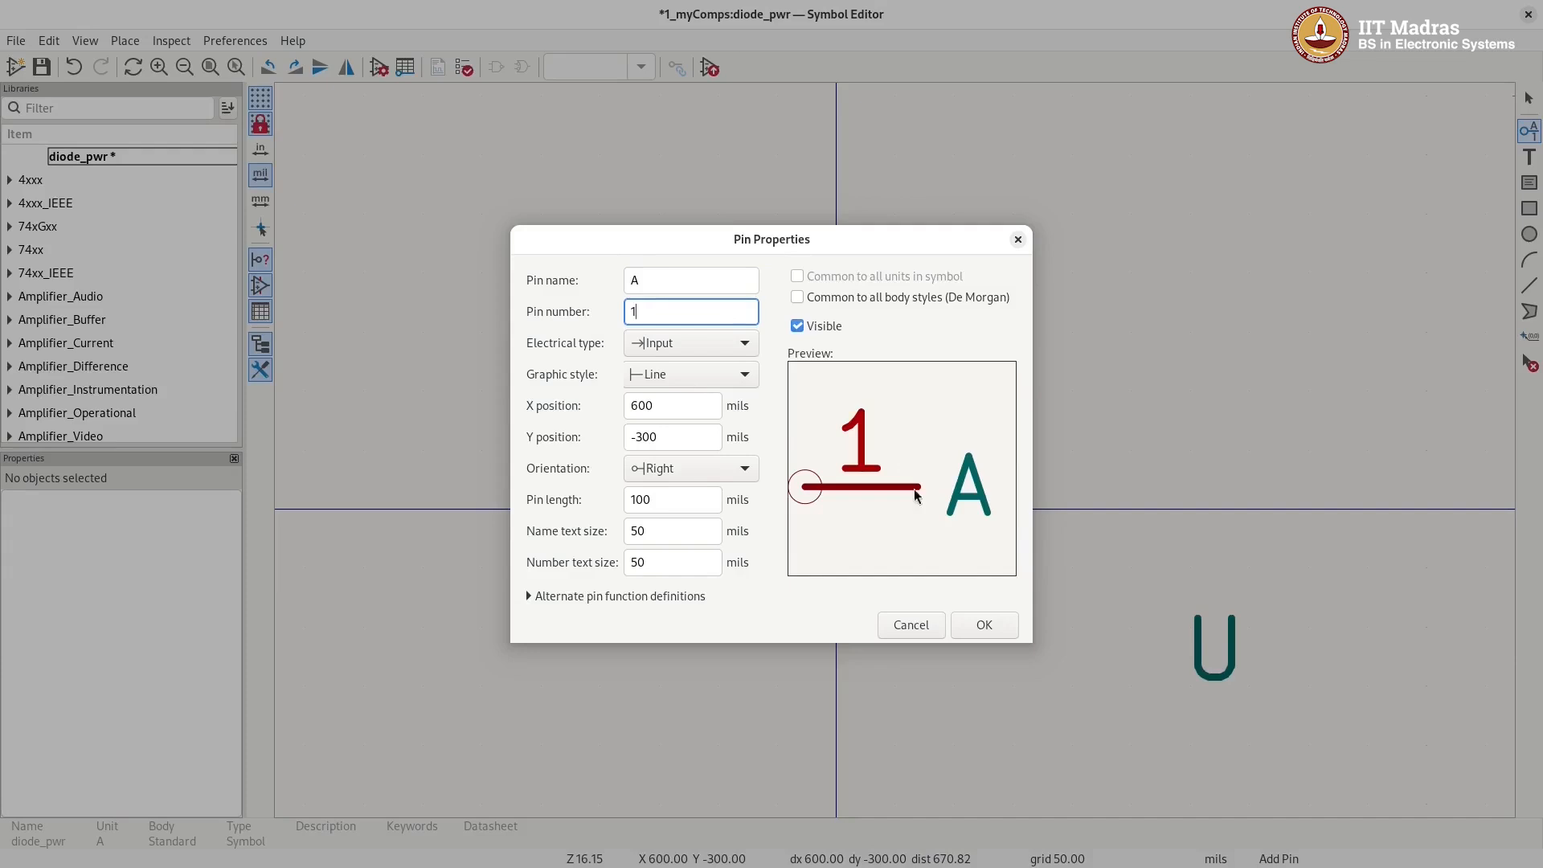
pyautogui.click(988, 627)
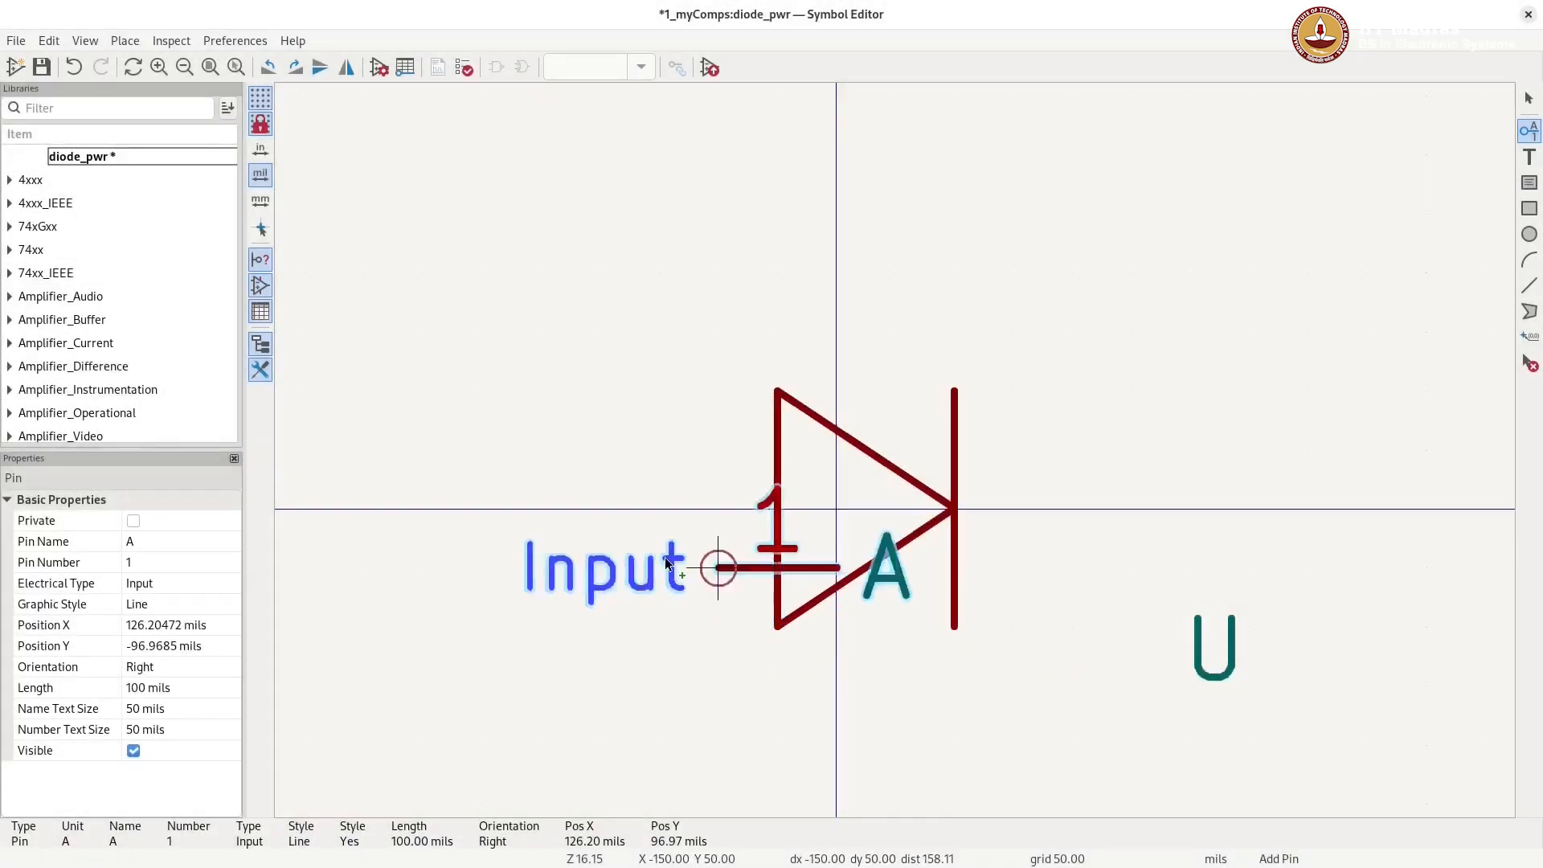
pyautogui.click(673, 519)
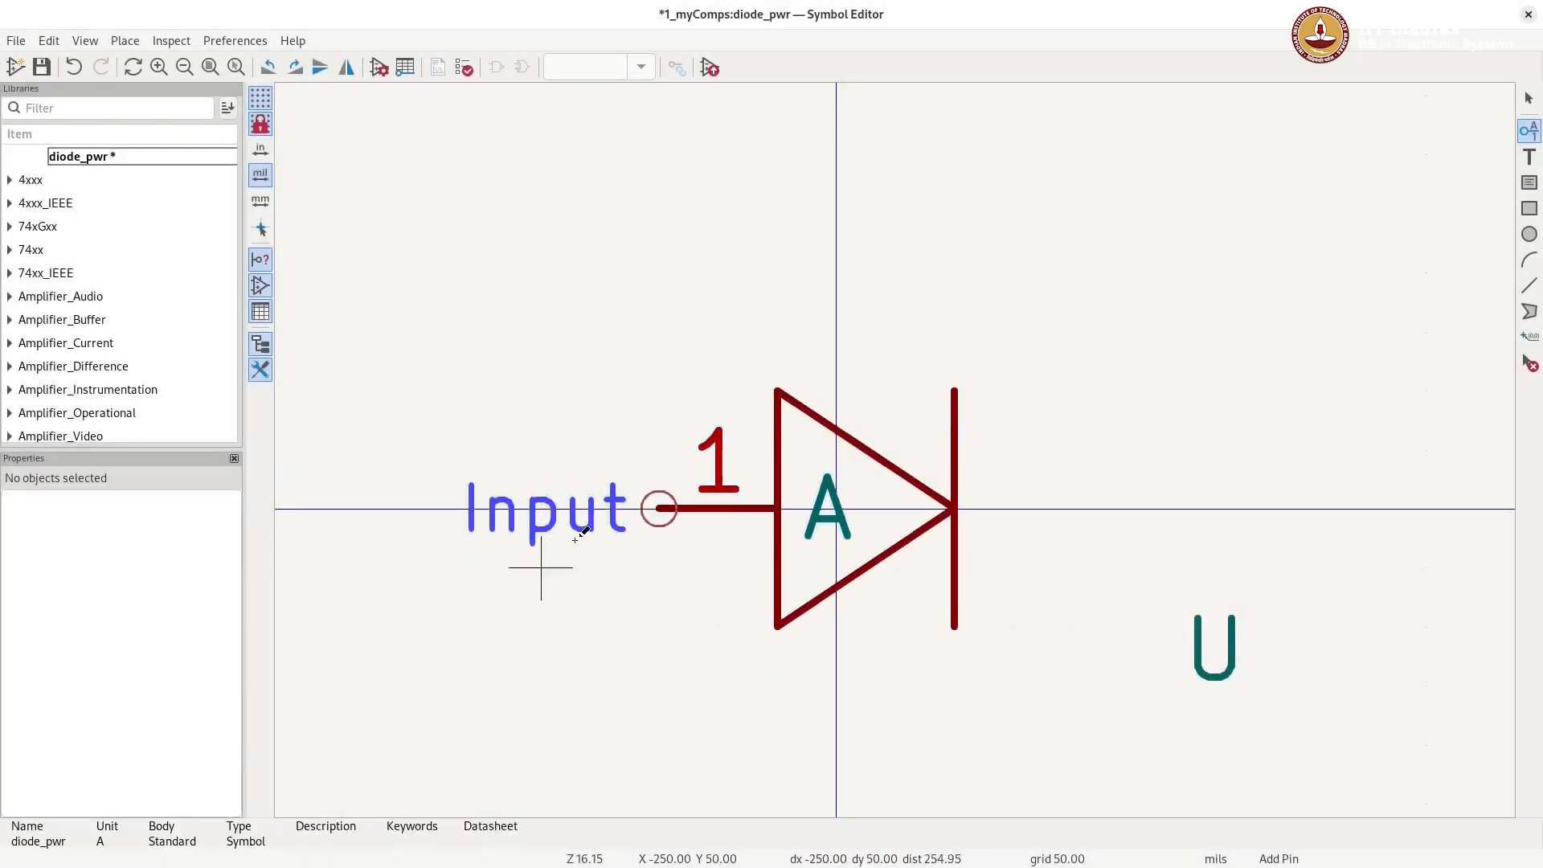
# Change the electrical type of pin A to Passive.
pyautogui.click(714, 509)
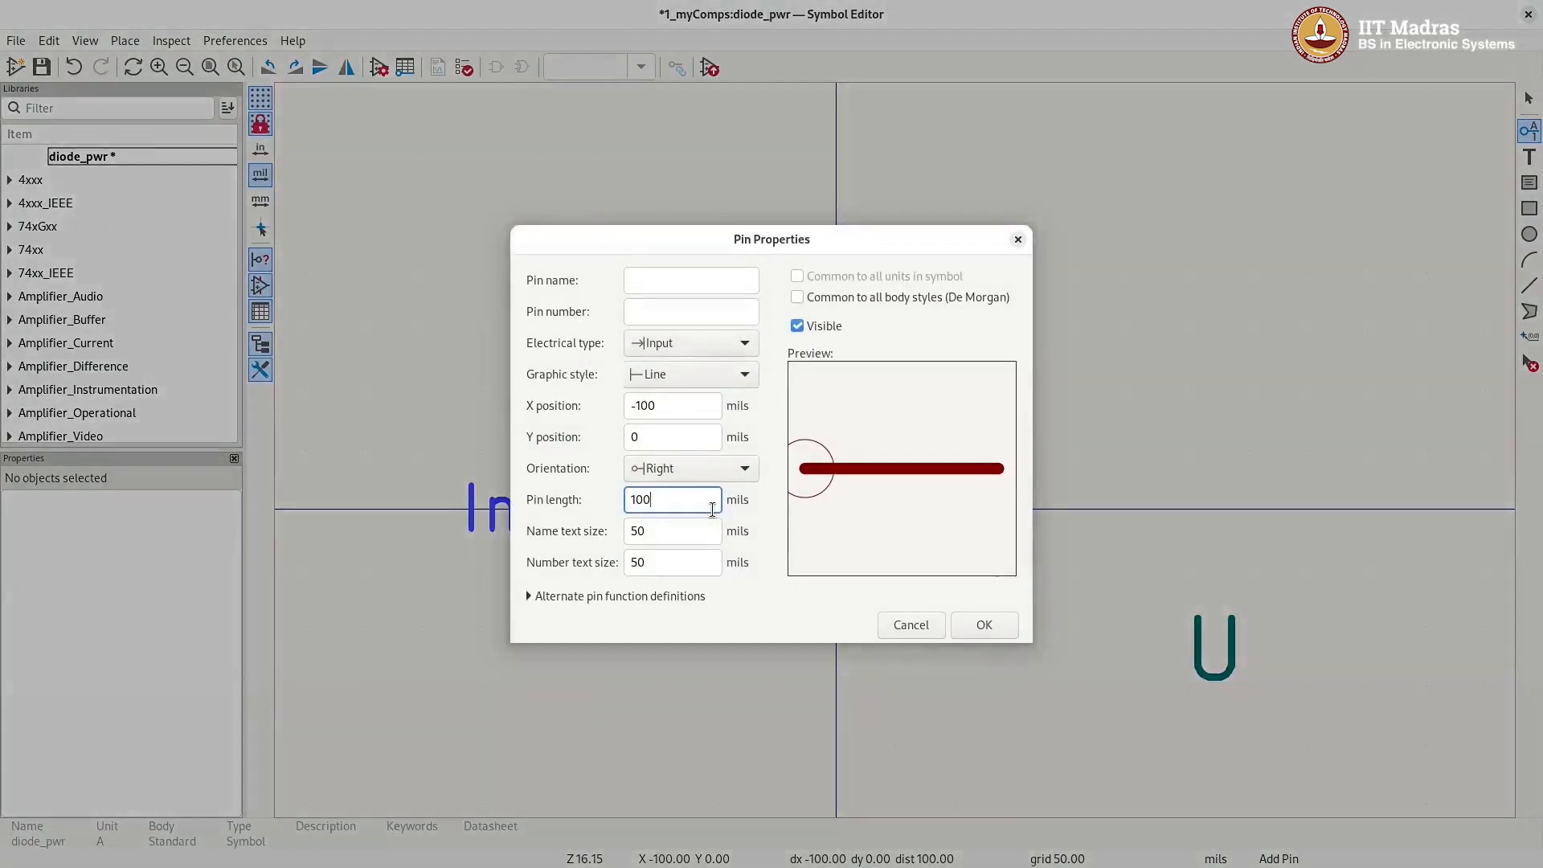
pyautogui.click(893, 620)
pyautogui.click(1528, 98)
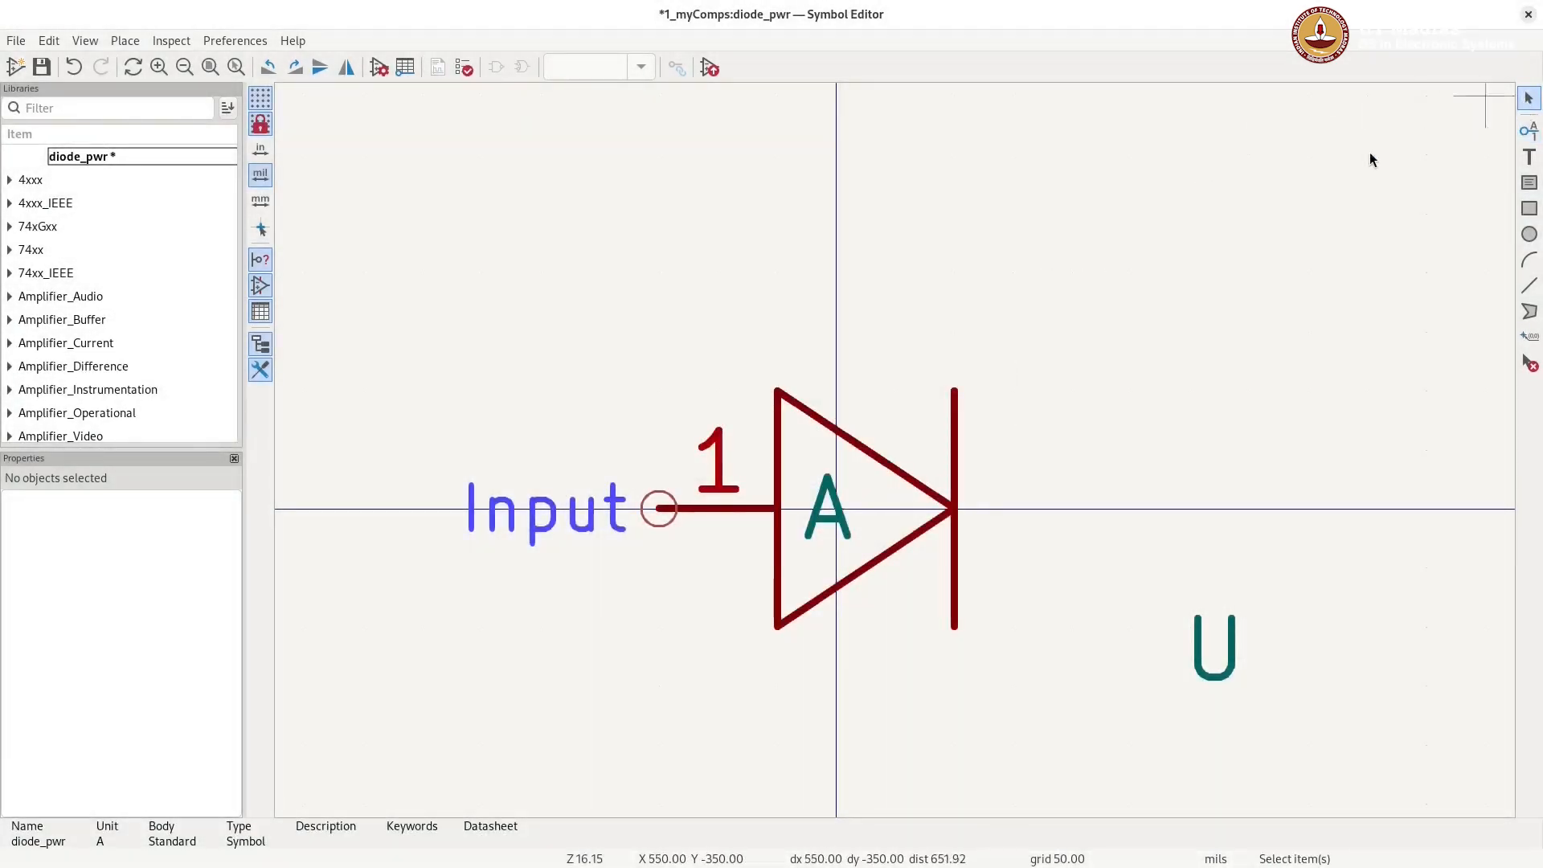
pyautogui.doubleClick(706, 507)
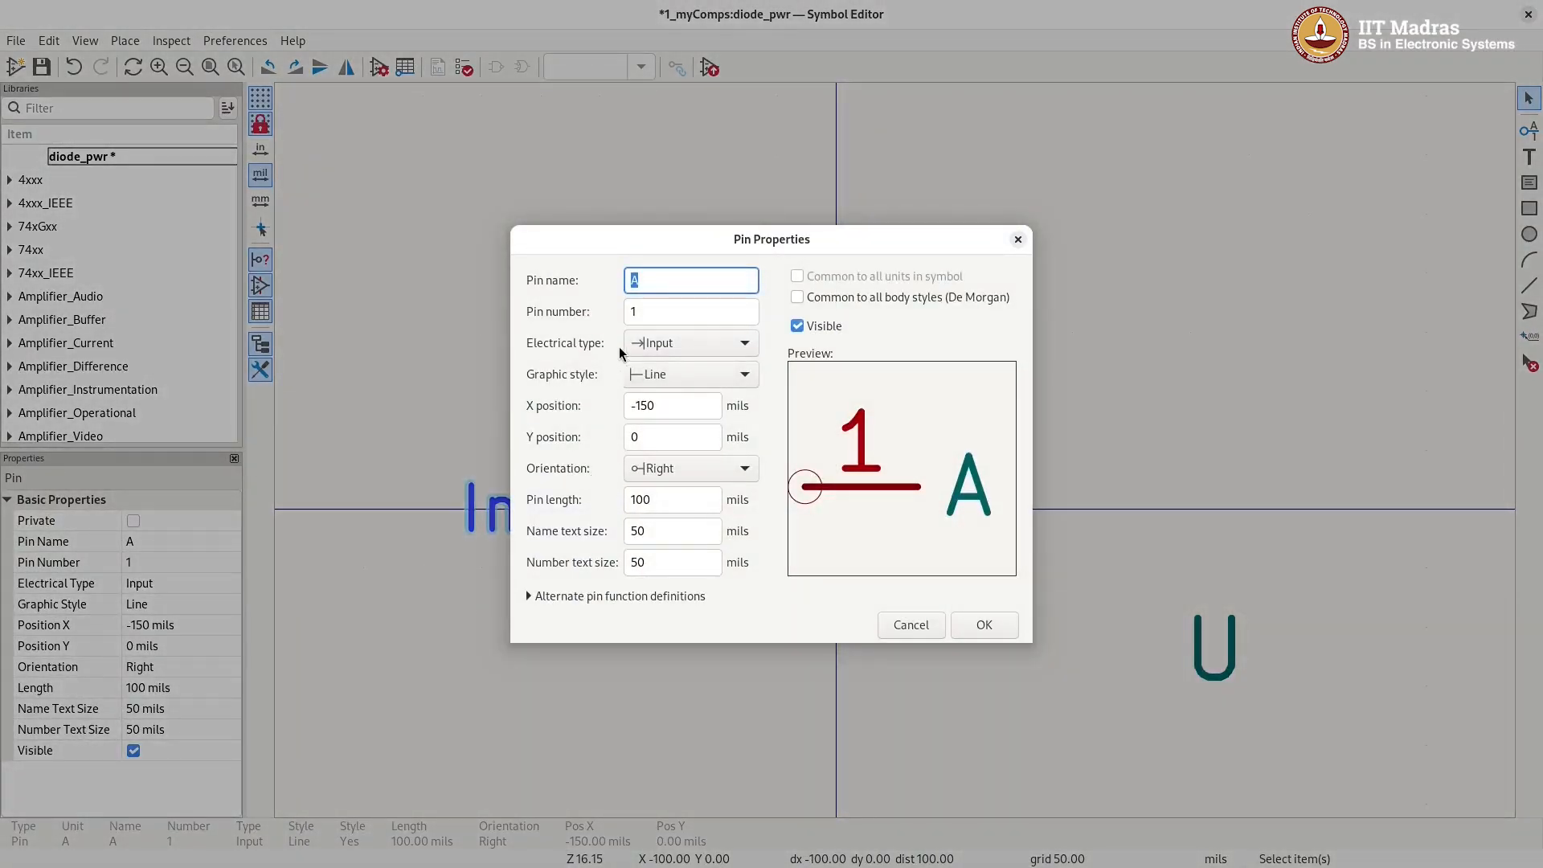
pyautogui.click(710, 358)
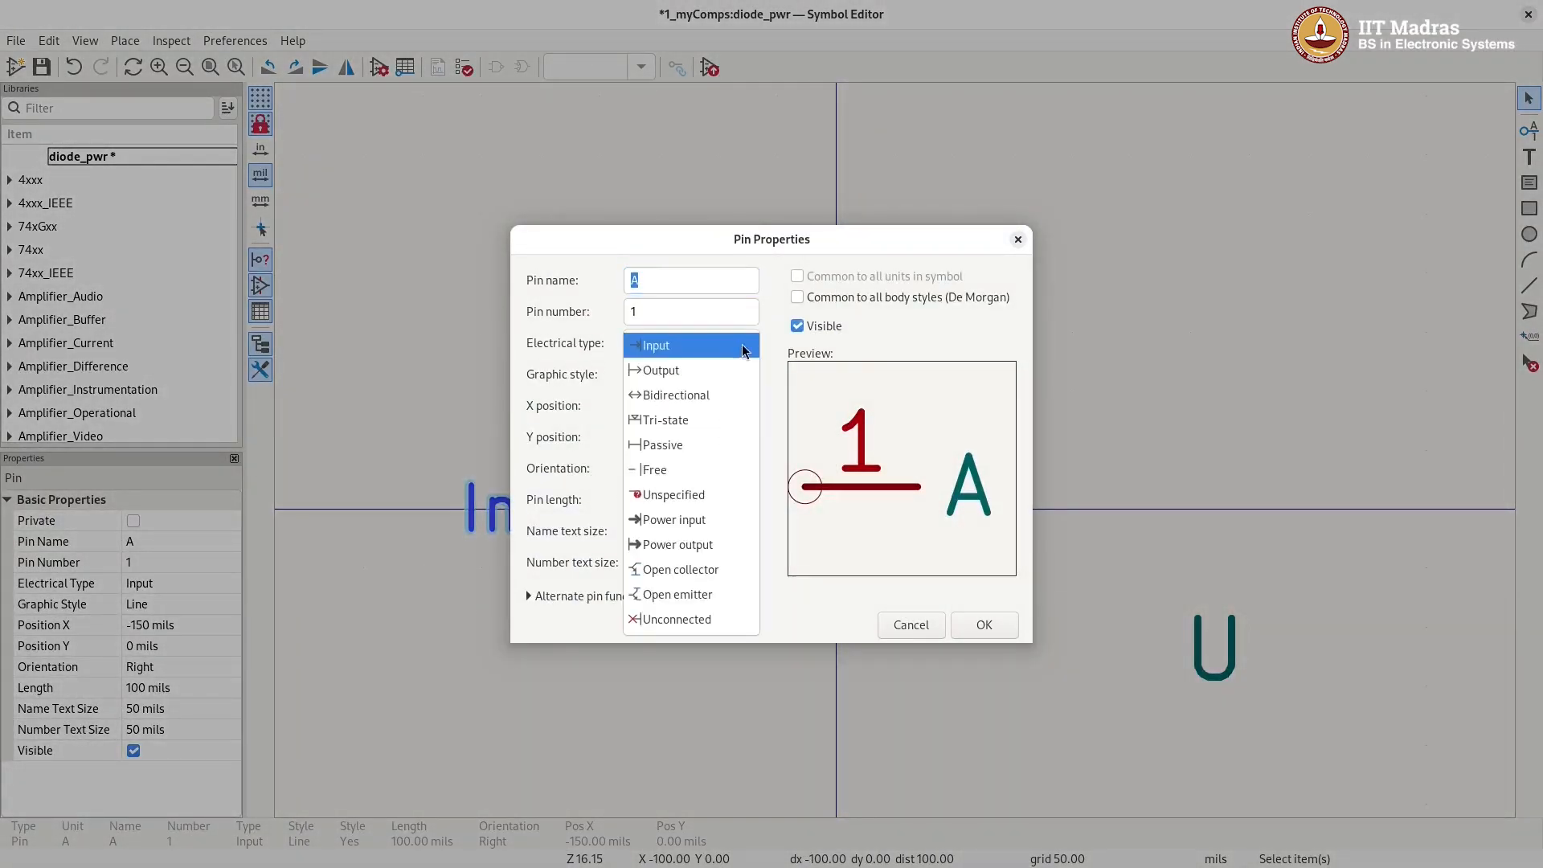
pyautogui.click(674, 448)
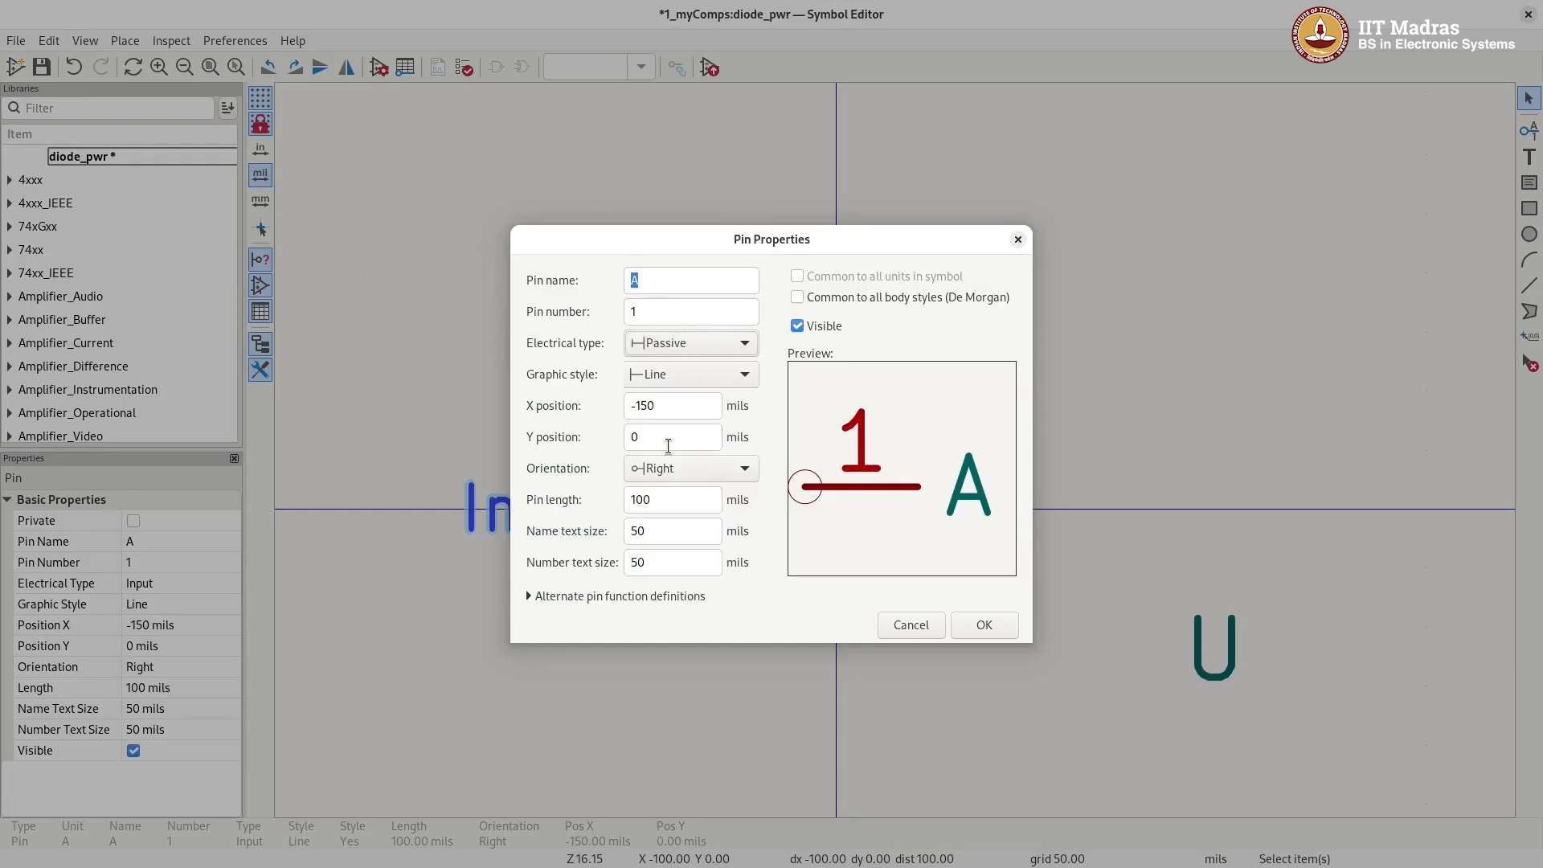
pyautogui.click(998, 624)
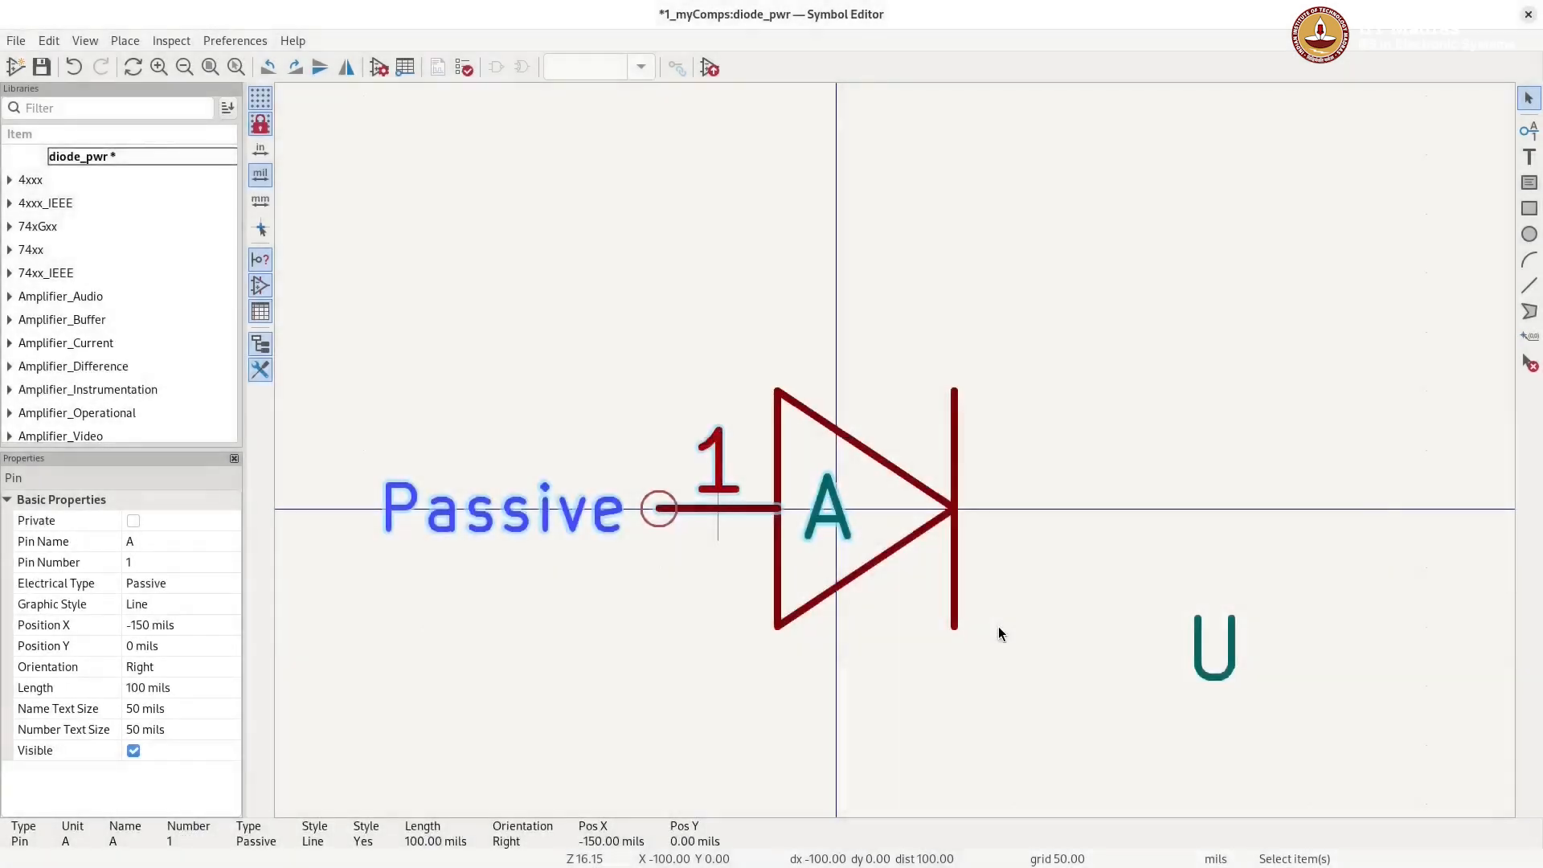
# Define a second pin named K with number 2, keeping the Passive type and 100 mils length.
pyautogui.click(1529, 130)
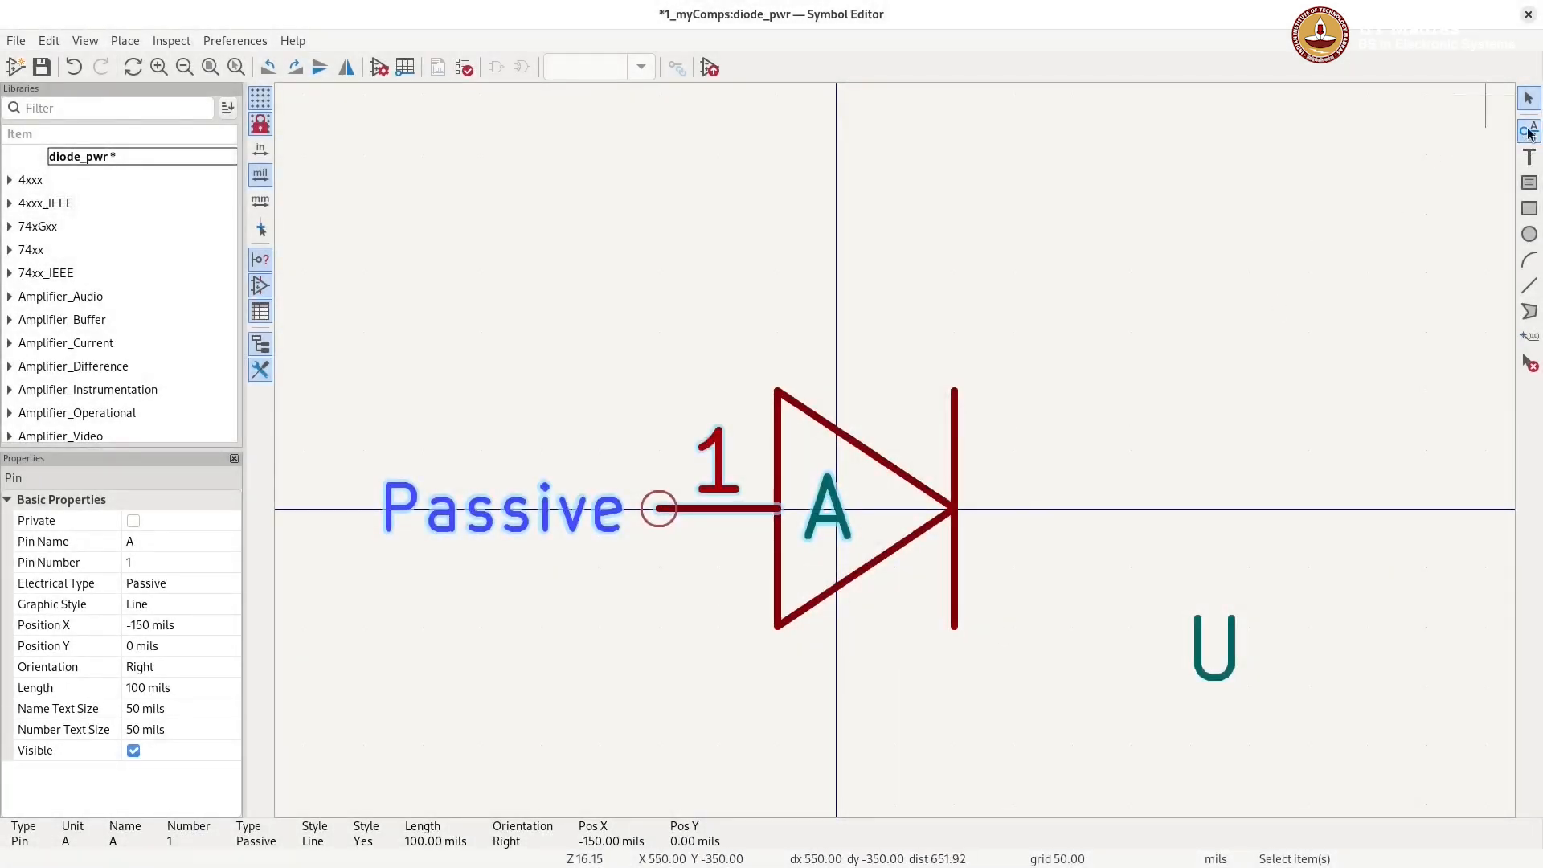
pyautogui.click(1464, 162)
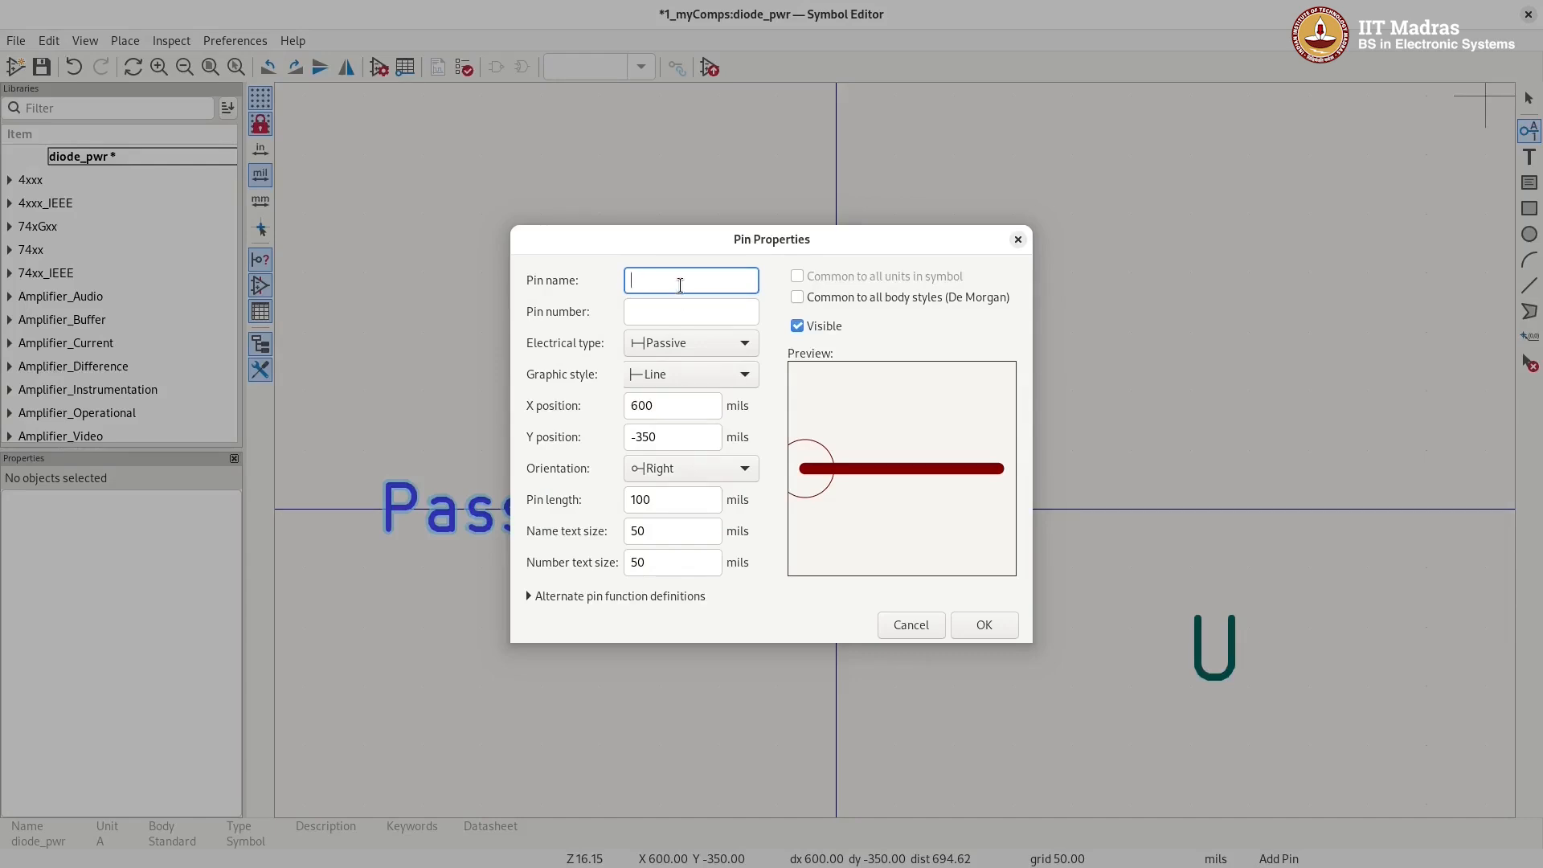
pyautogui.write('K')
pyautogui.click(659, 314)
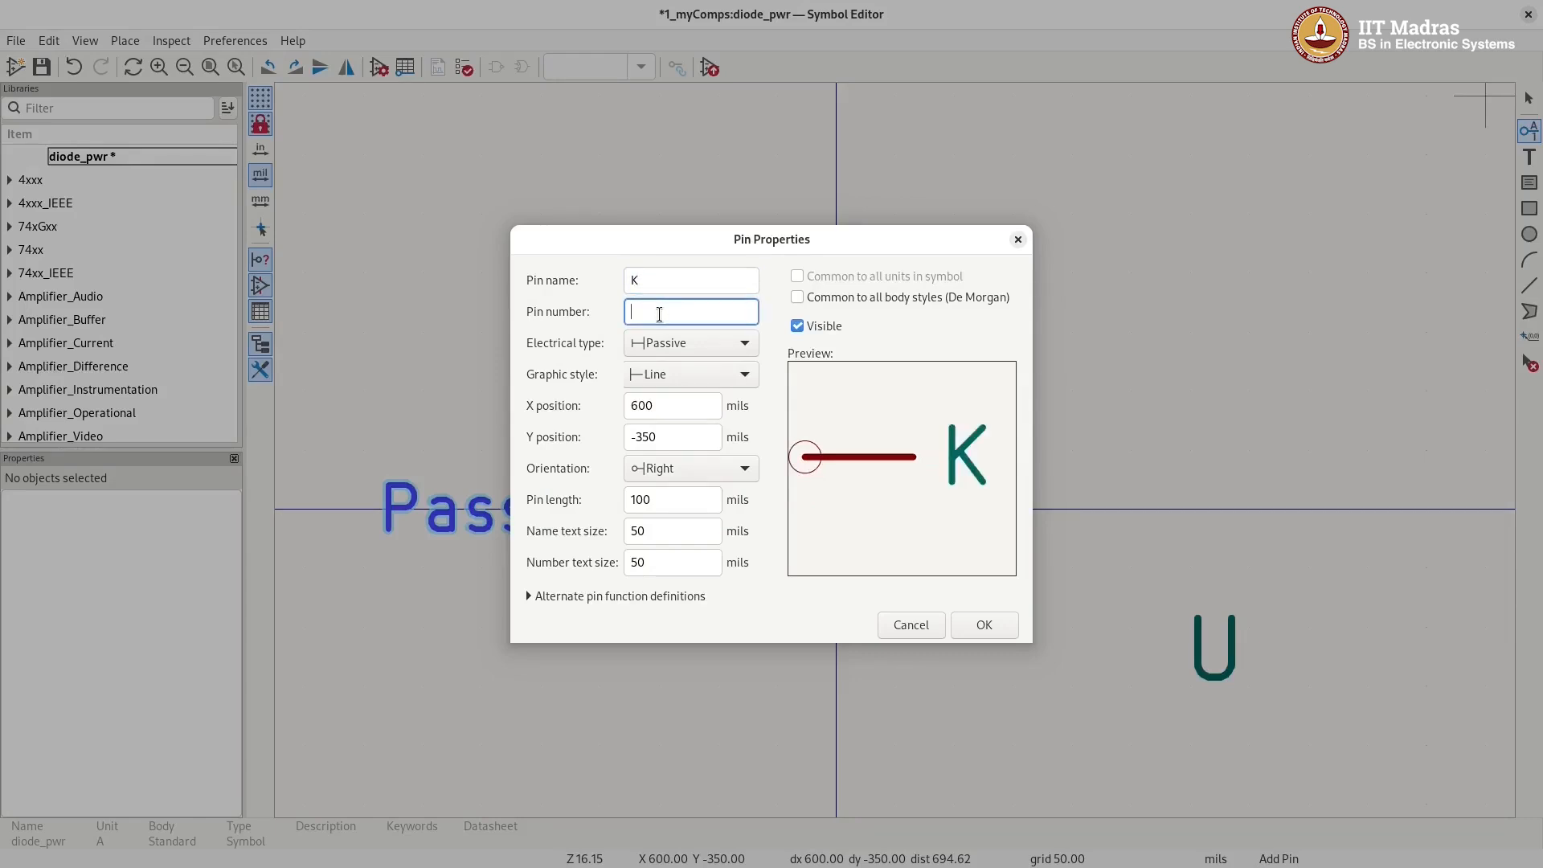
pyautogui.write('2')
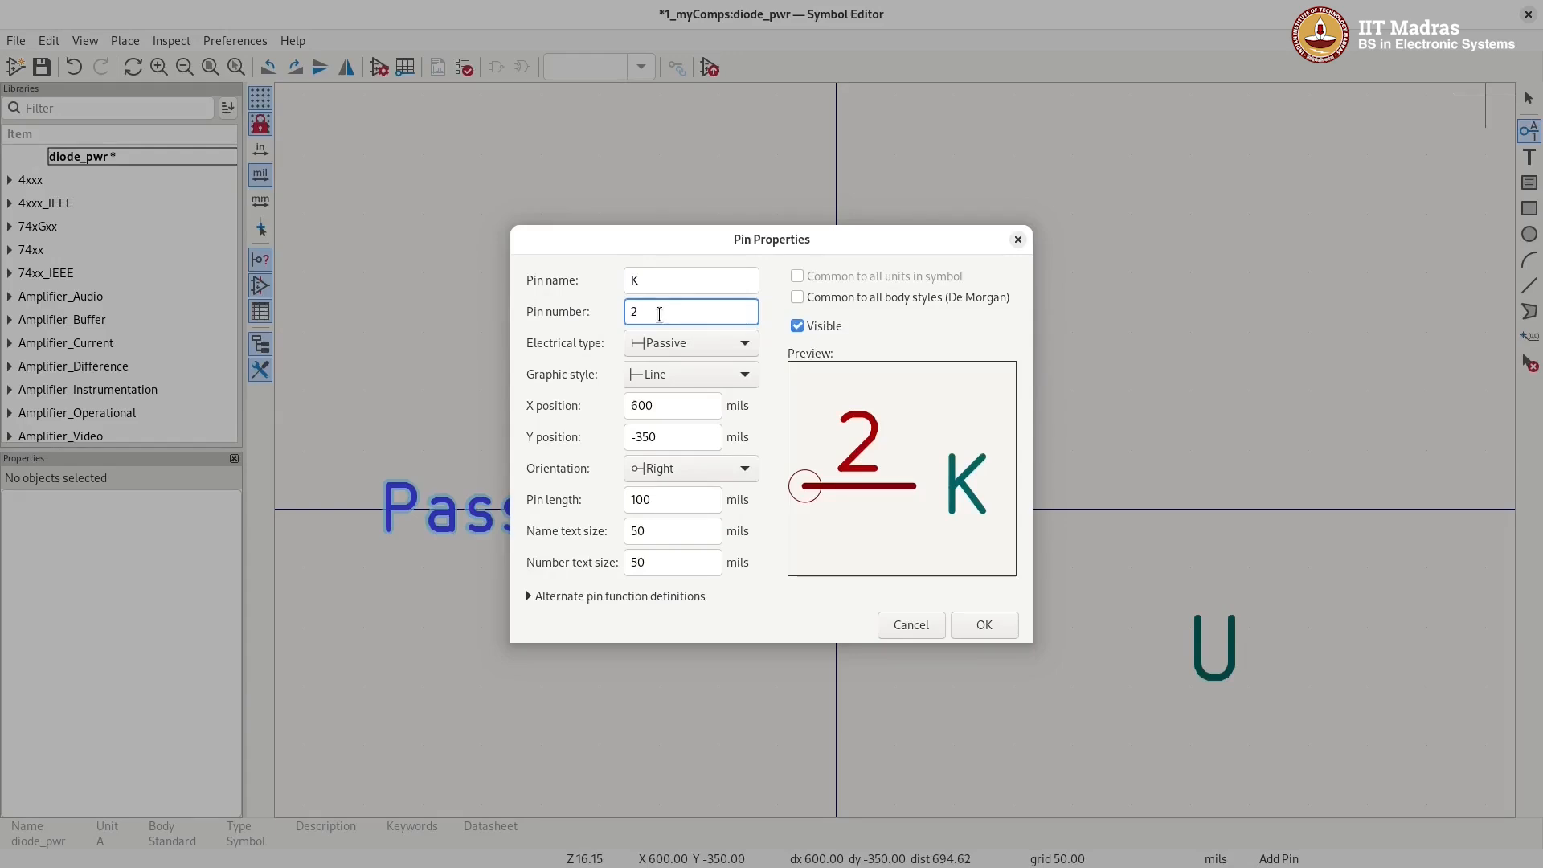
pyautogui.click(984, 625)
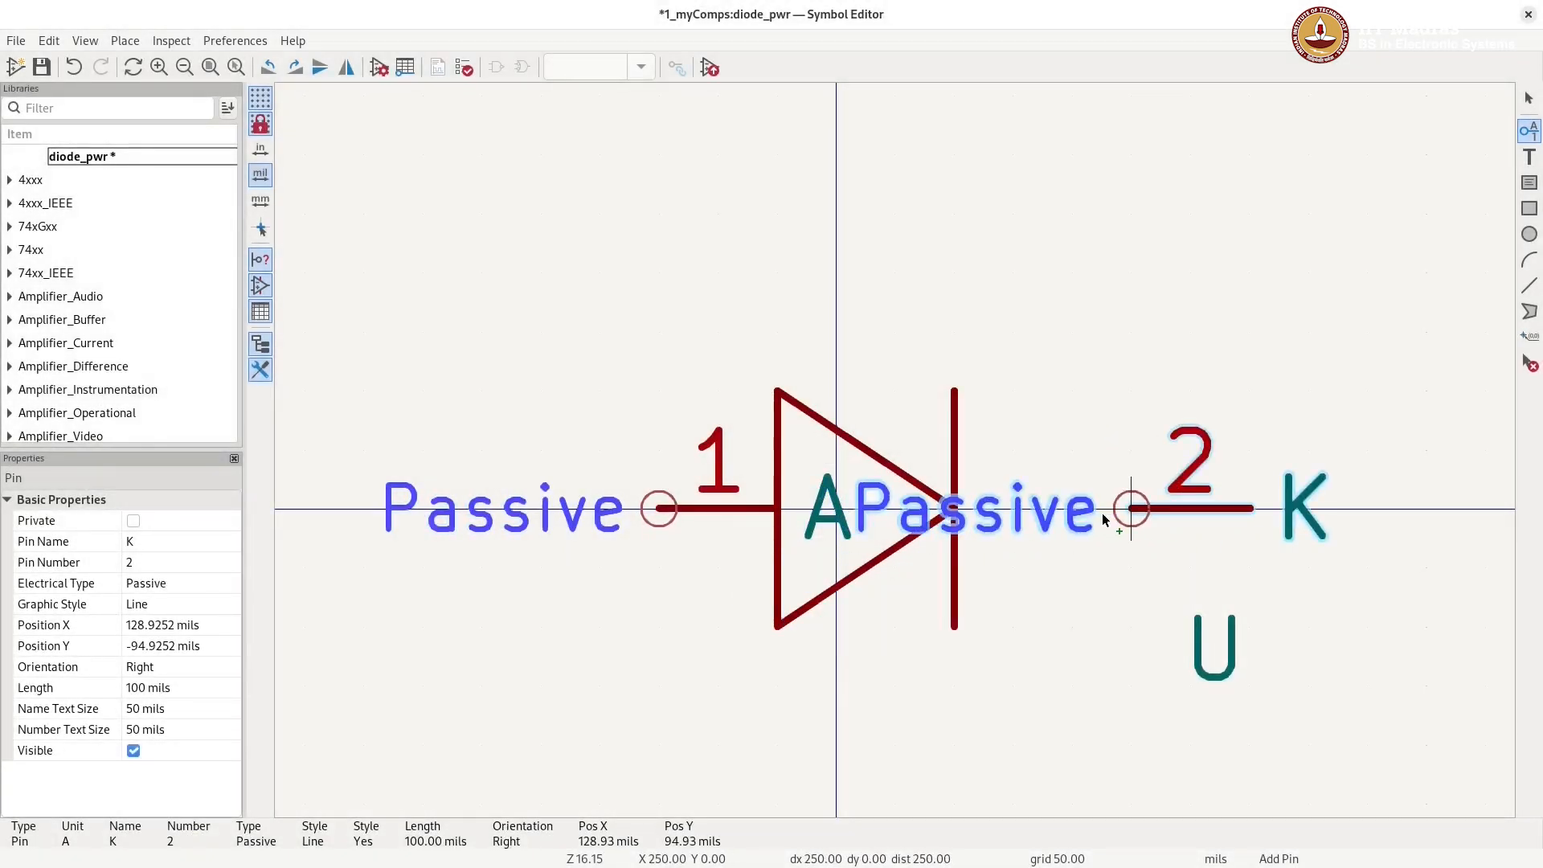
# Rotate pin K by 180° and attach it to the middle of the cathode bar at X 200, Y 0 mils.
pyautogui.press('r')
pyautogui.press('r')
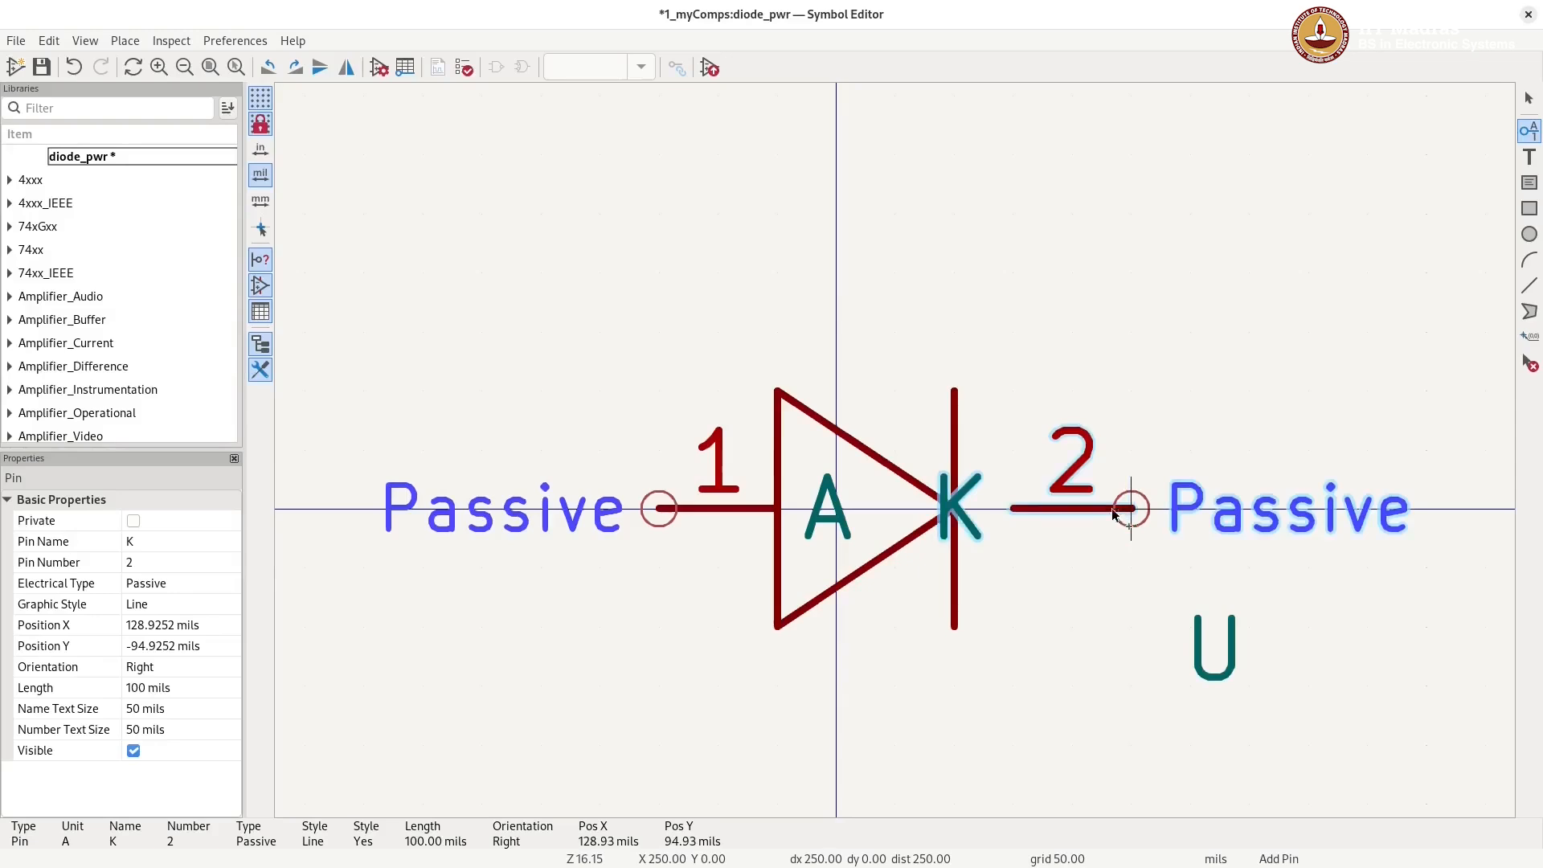
pyautogui.click(1049, 512)
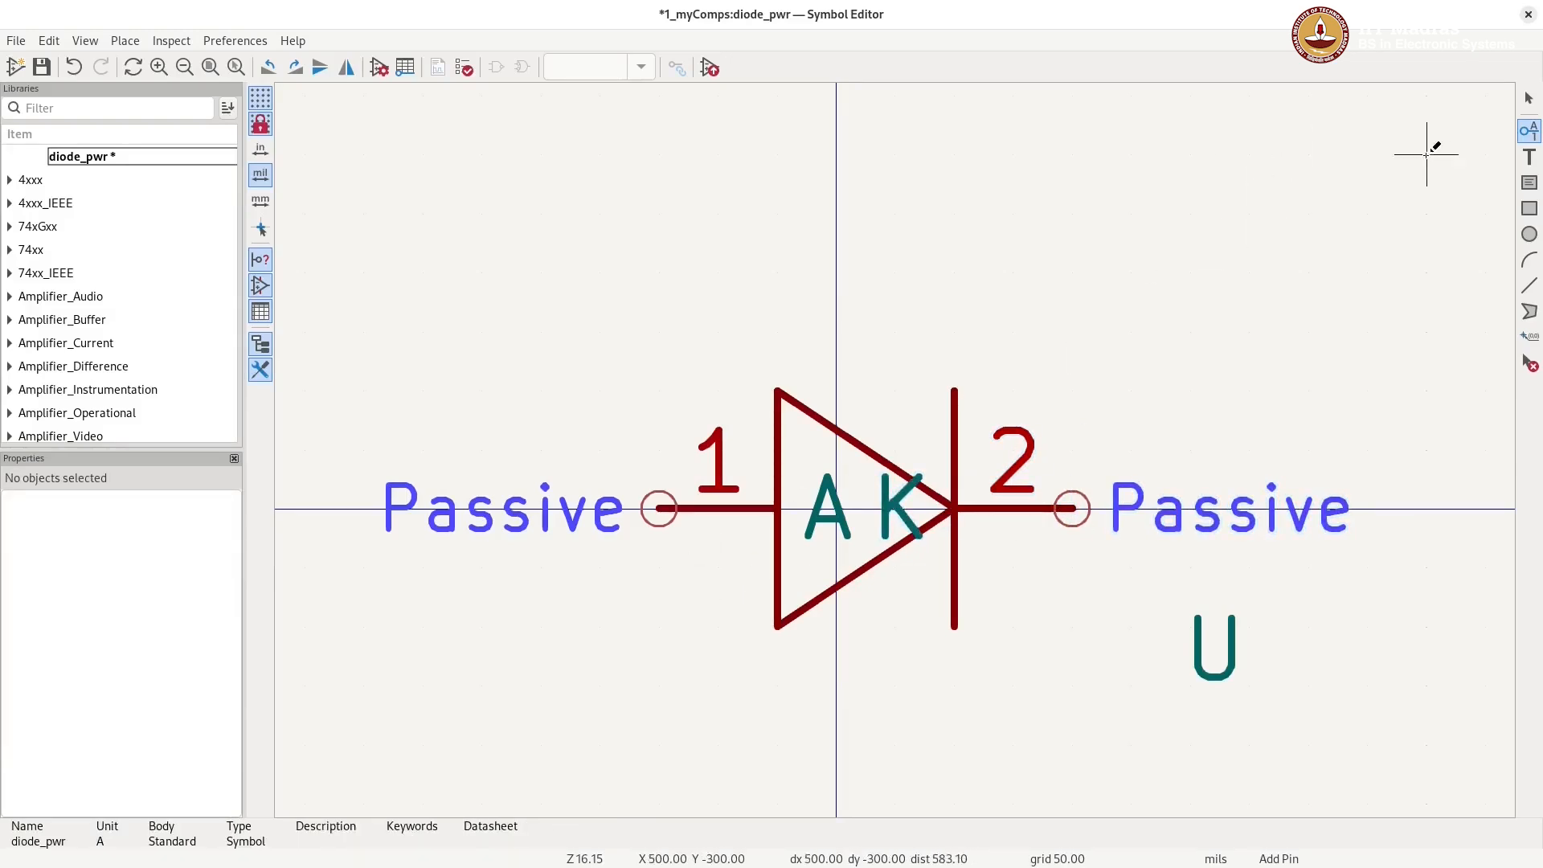
pyautogui.press('Escape')
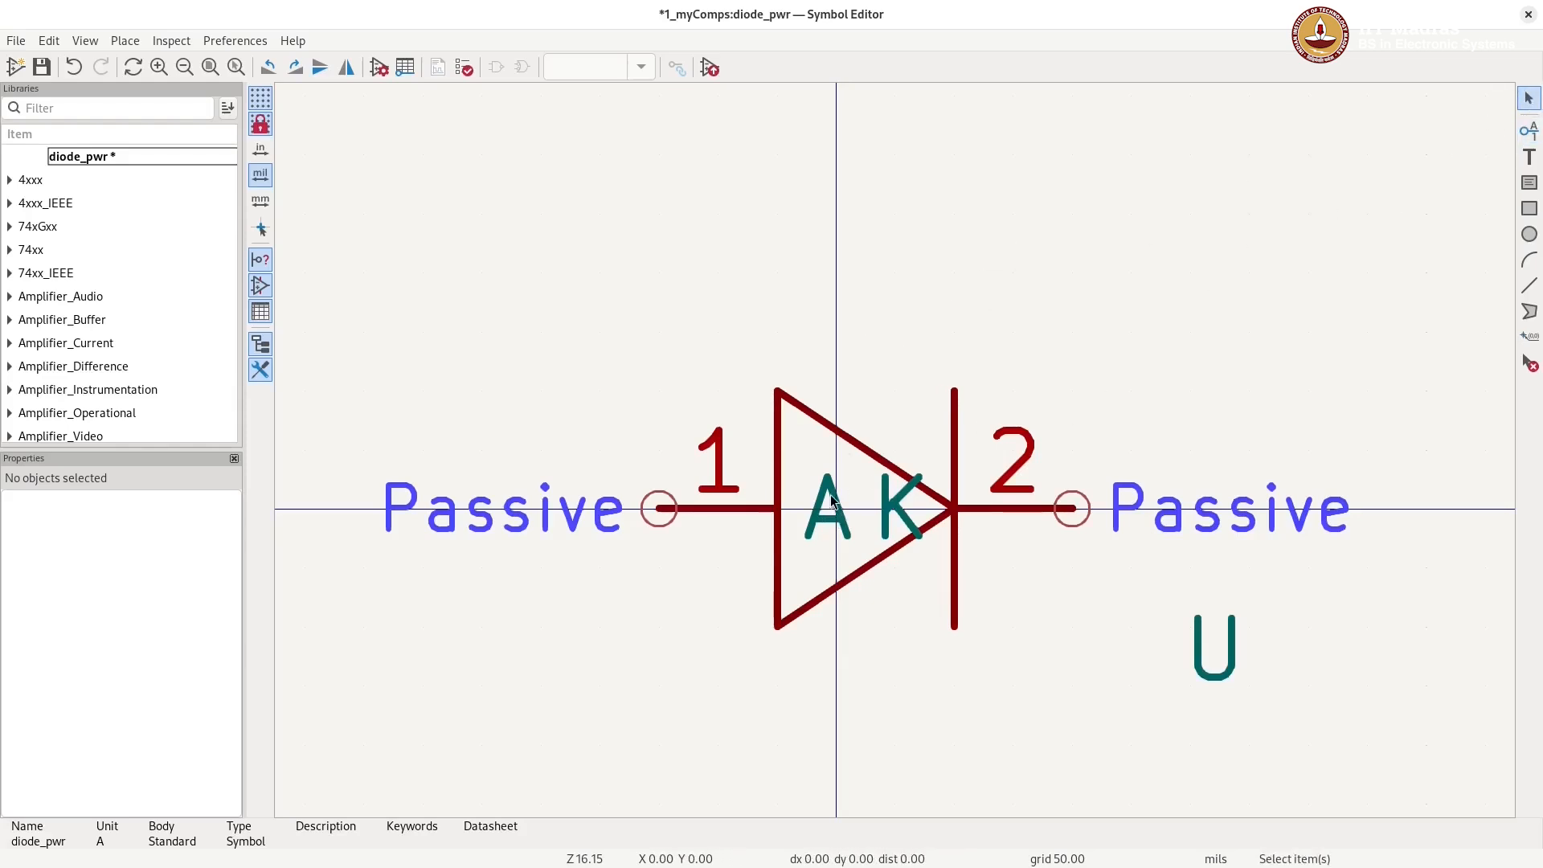
pyautogui.click(831, 511)
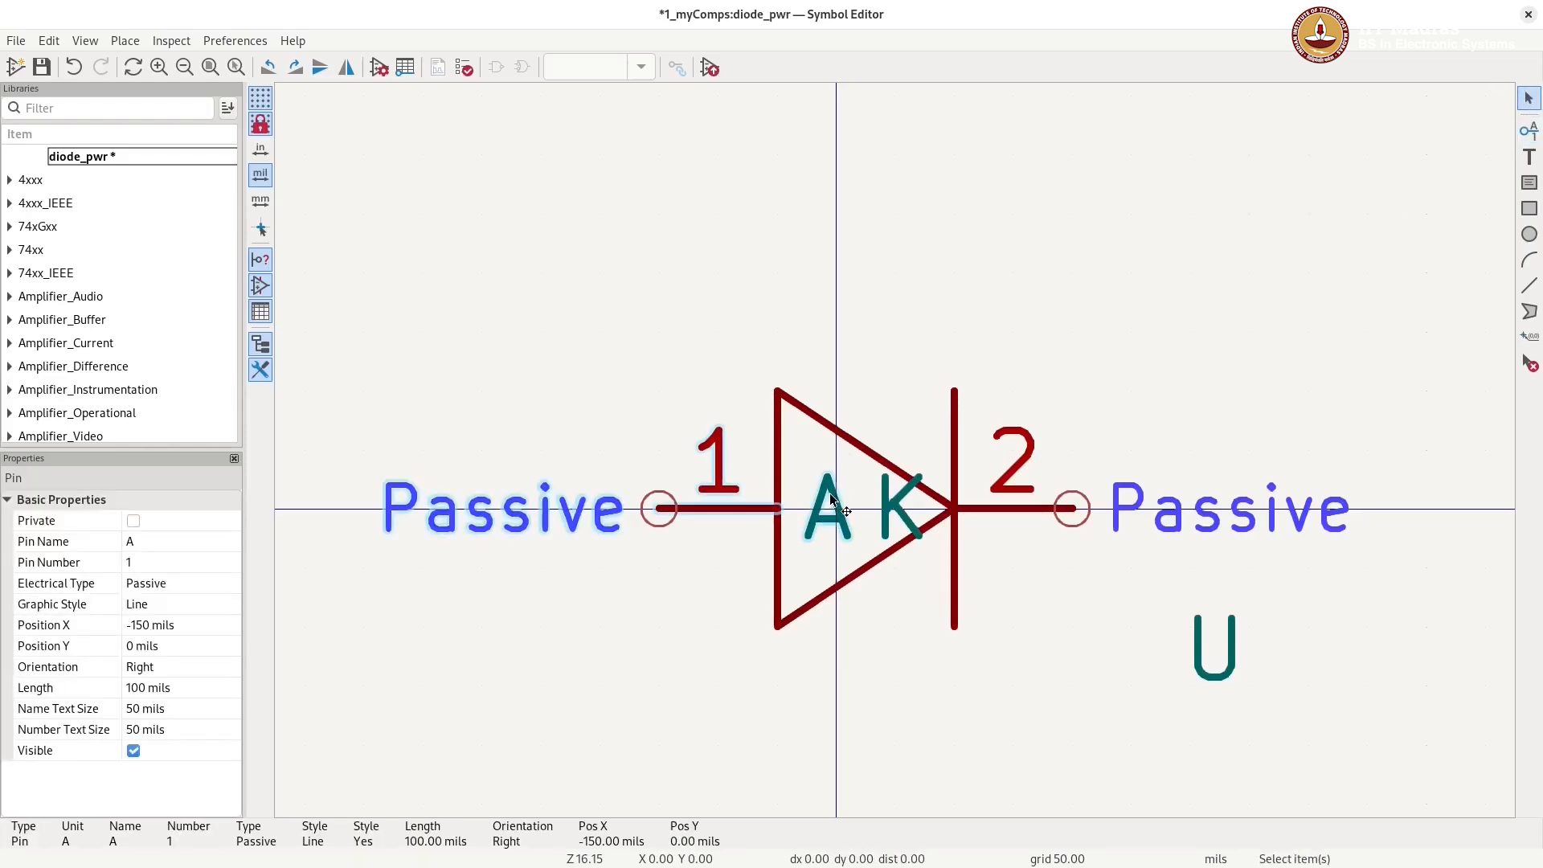
pyautogui.rightClick(831, 500)
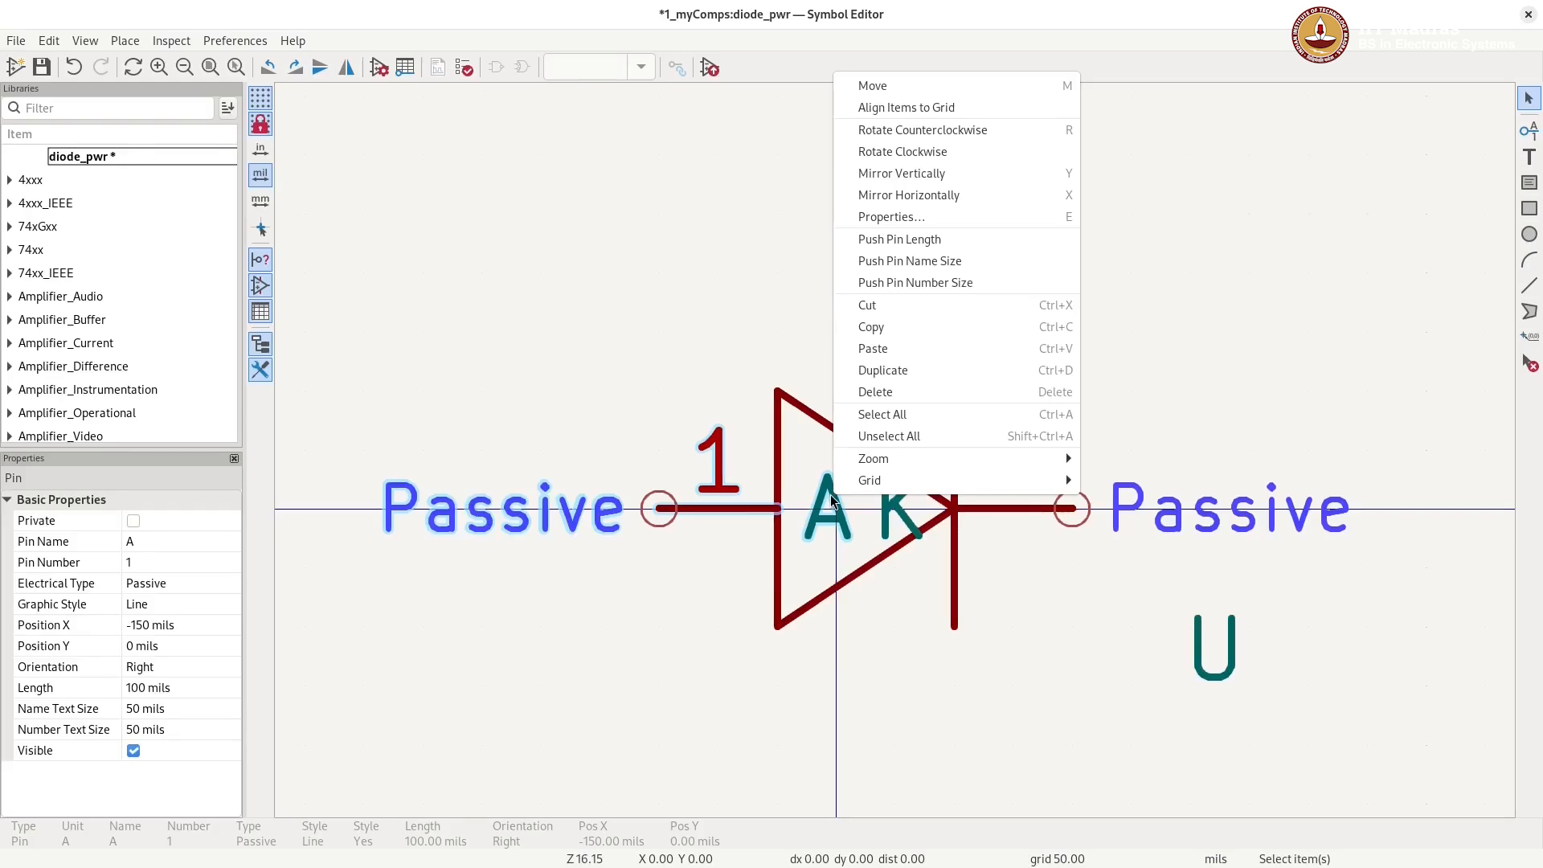
pyautogui.click(890, 521)
pyautogui.click(892, 512)
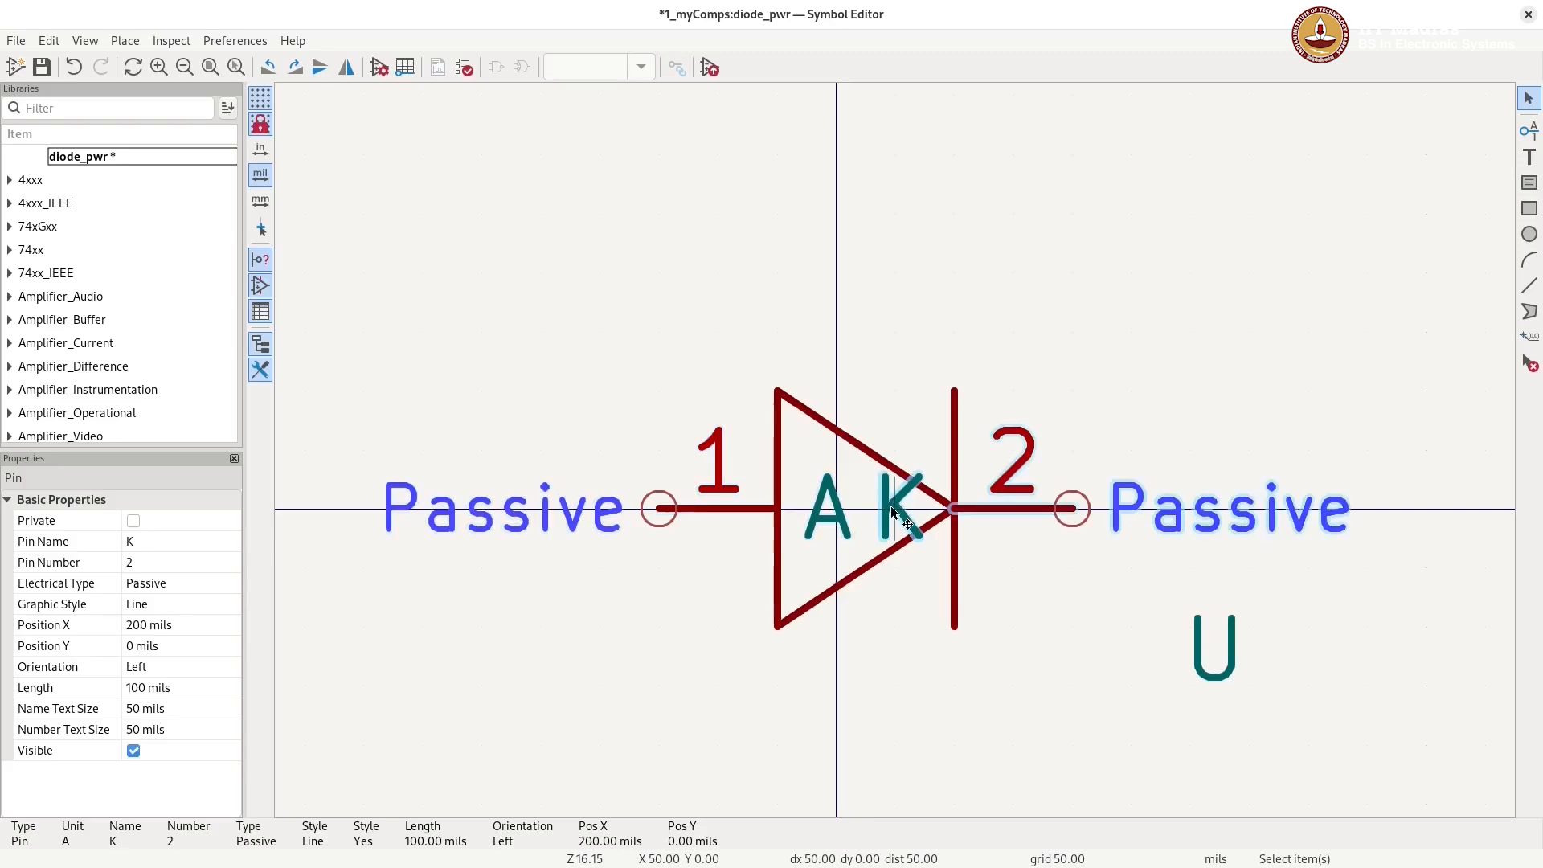
pyautogui.click(826, 479)
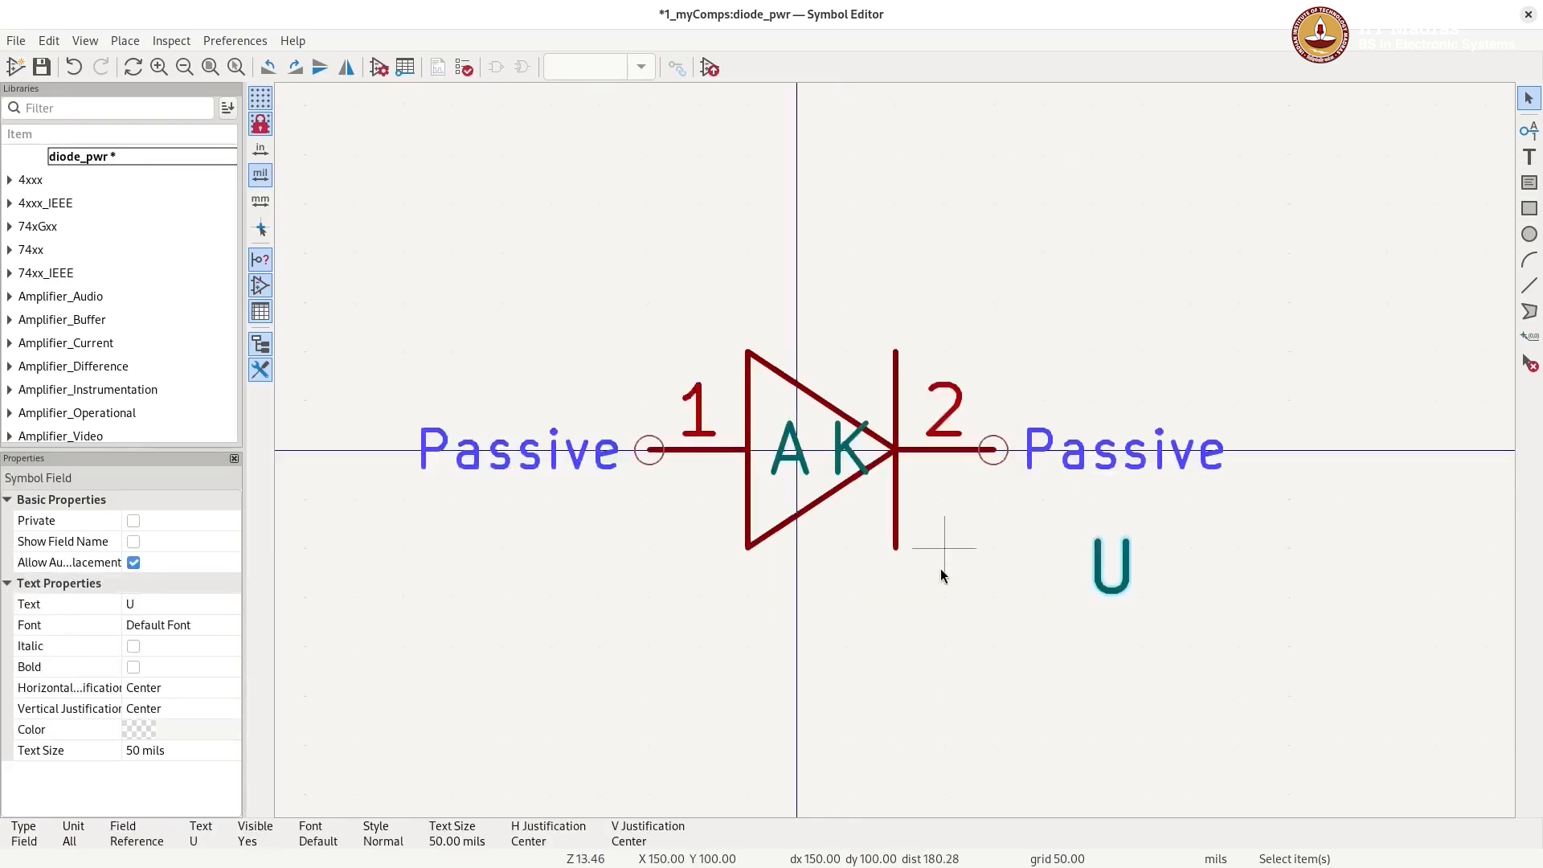
# Change the reference field's text to X and move it below the diode to about X 50, Y -180 mils.
pyautogui.doubleClick(1101, 556)
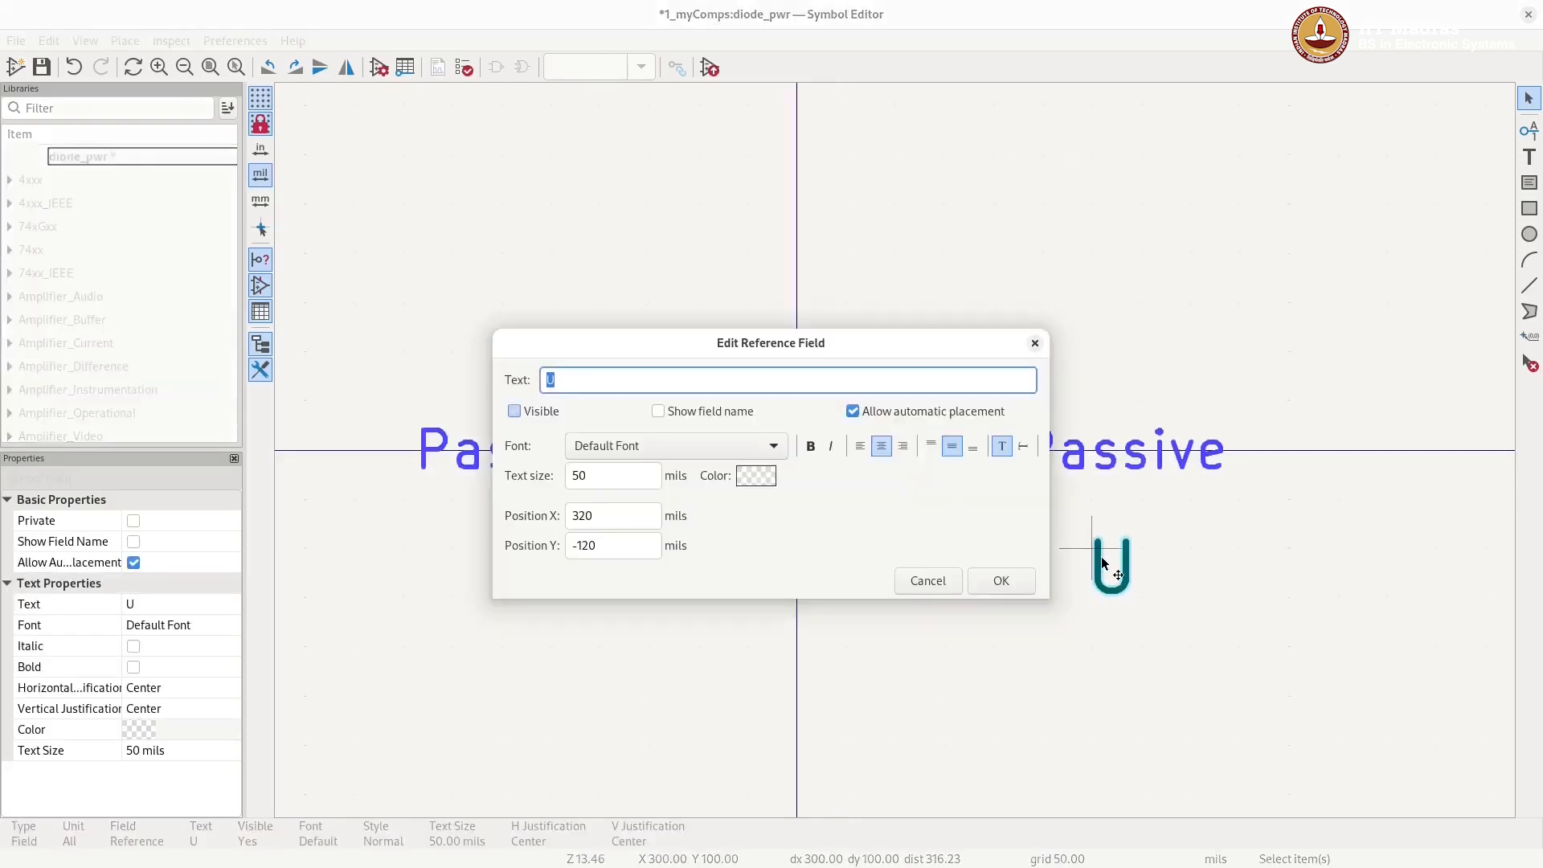
pyautogui.click(570, 375)
pyautogui.press('BackSpace')
pyautogui.write('X')
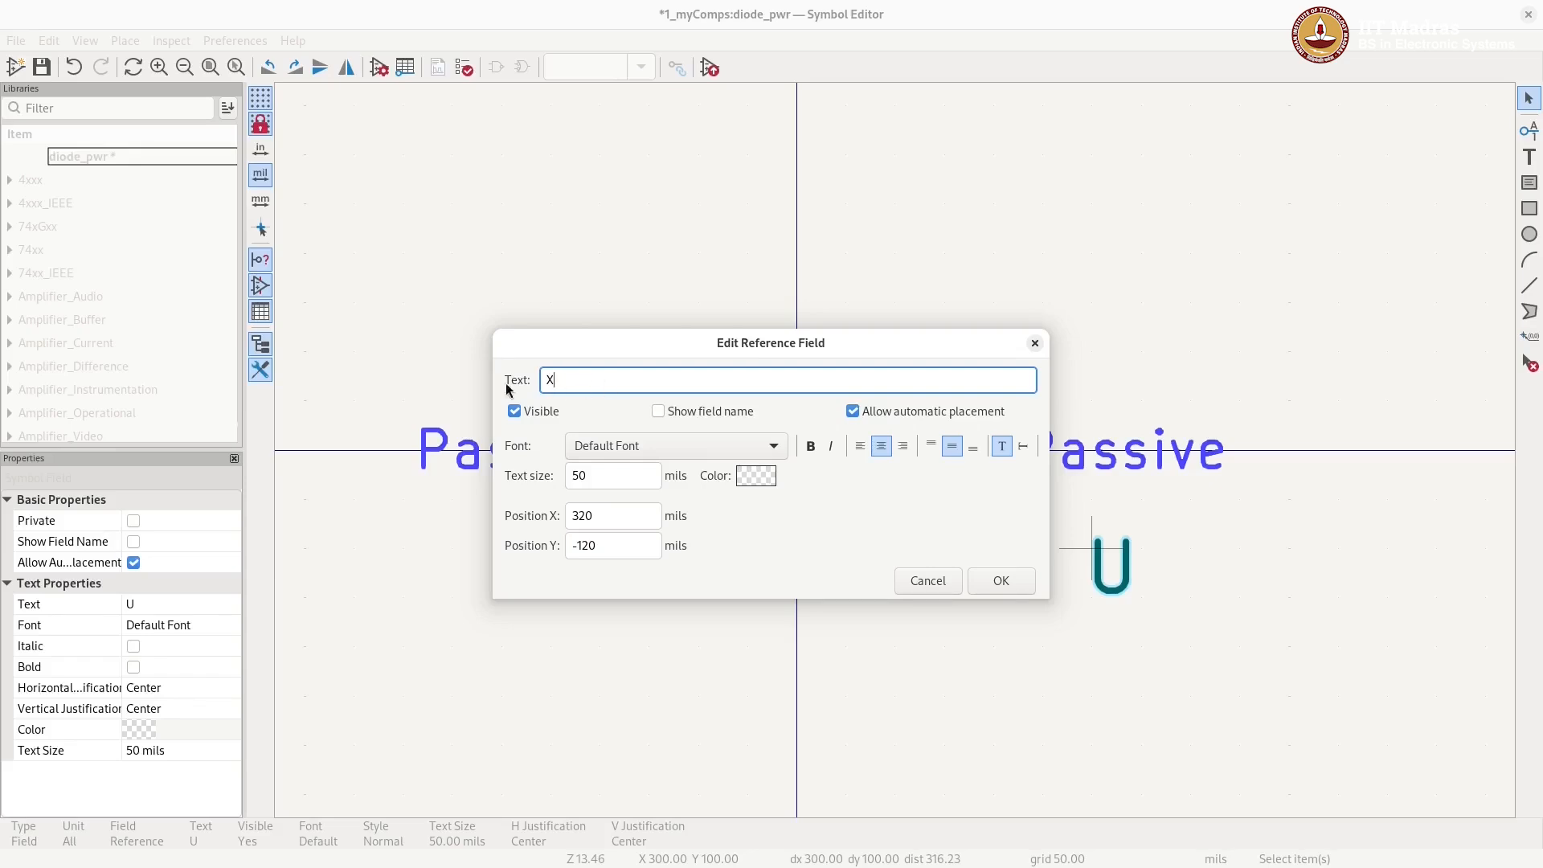
pyautogui.click(1004, 582)
pyautogui.moveTo(1107, 566); pyautogui.dragTo(844, 637)
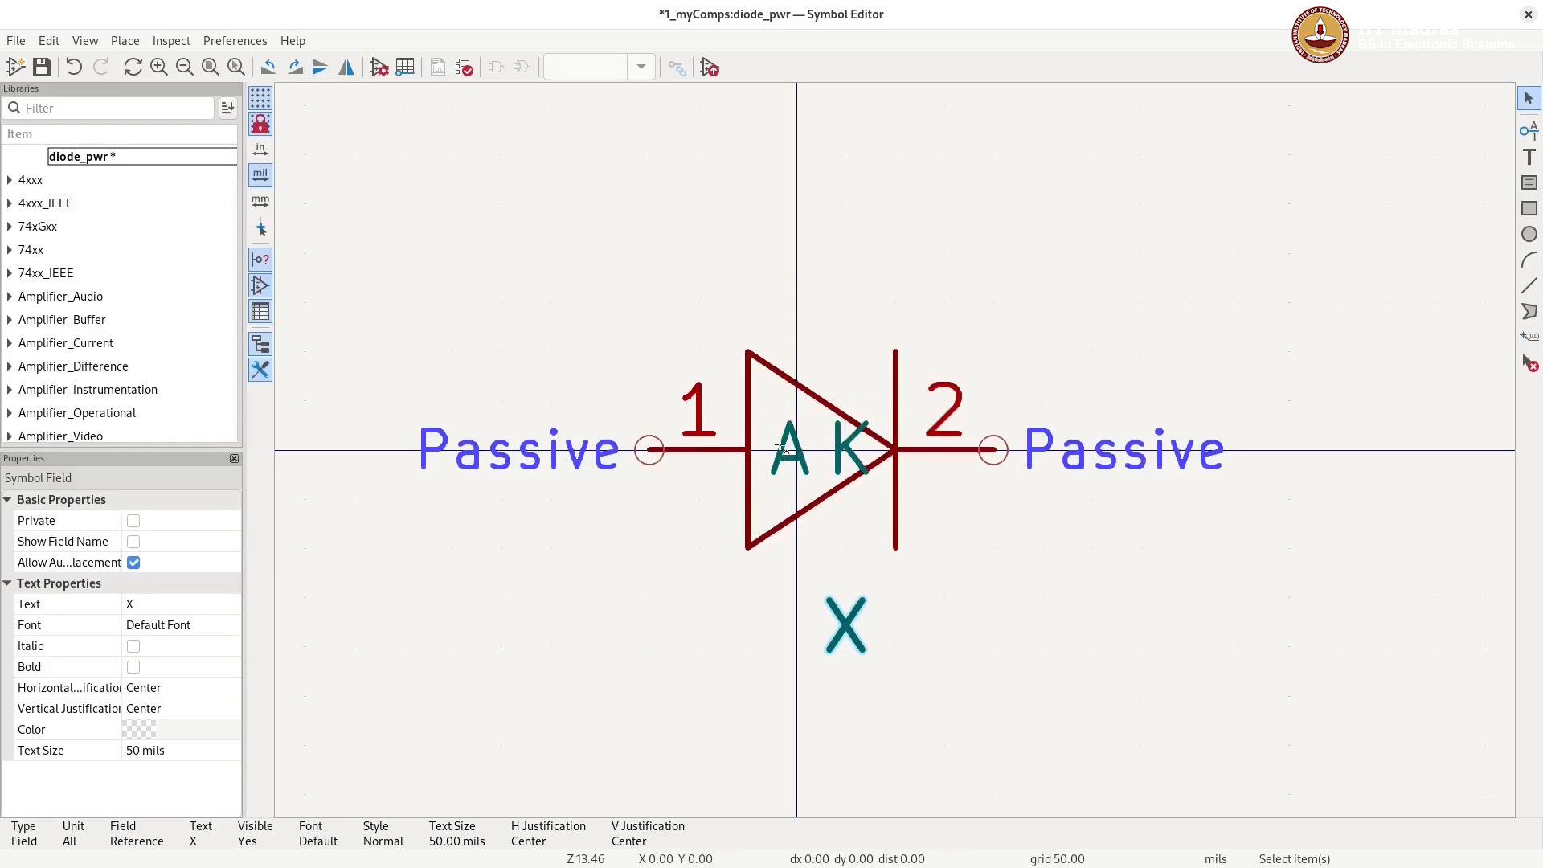
pyautogui.press('Escape')
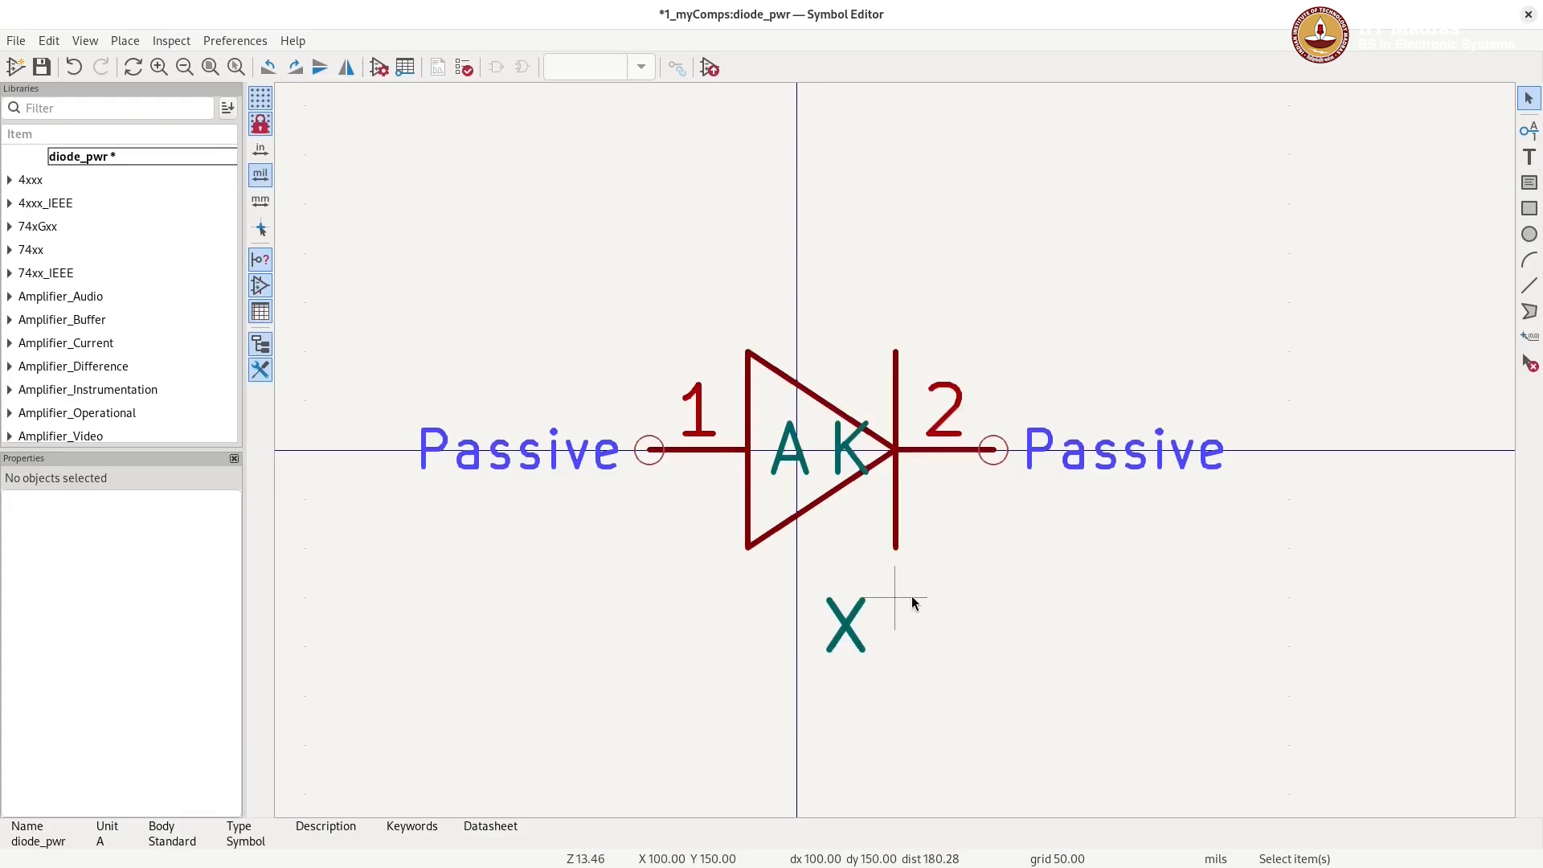
# Change the reference field's text to D1 and shift it slightly closer to the underside of the triangle.
pyautogui.click(849, 627)
pyautogui.doubleClick(849, 628)
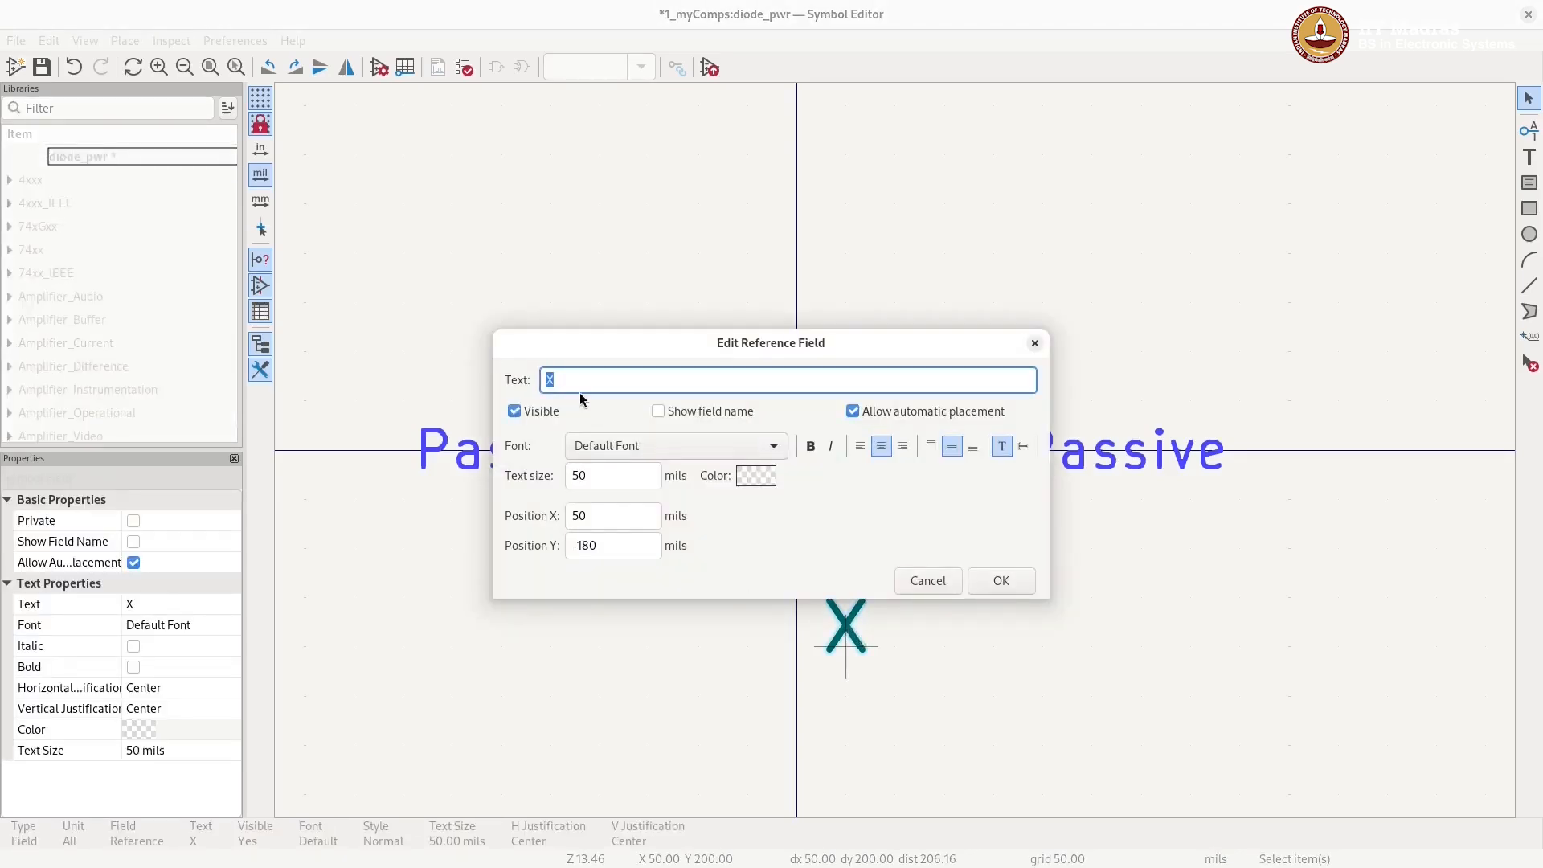
pyautogui.write('D1')
pyautogui.click(999, 580)
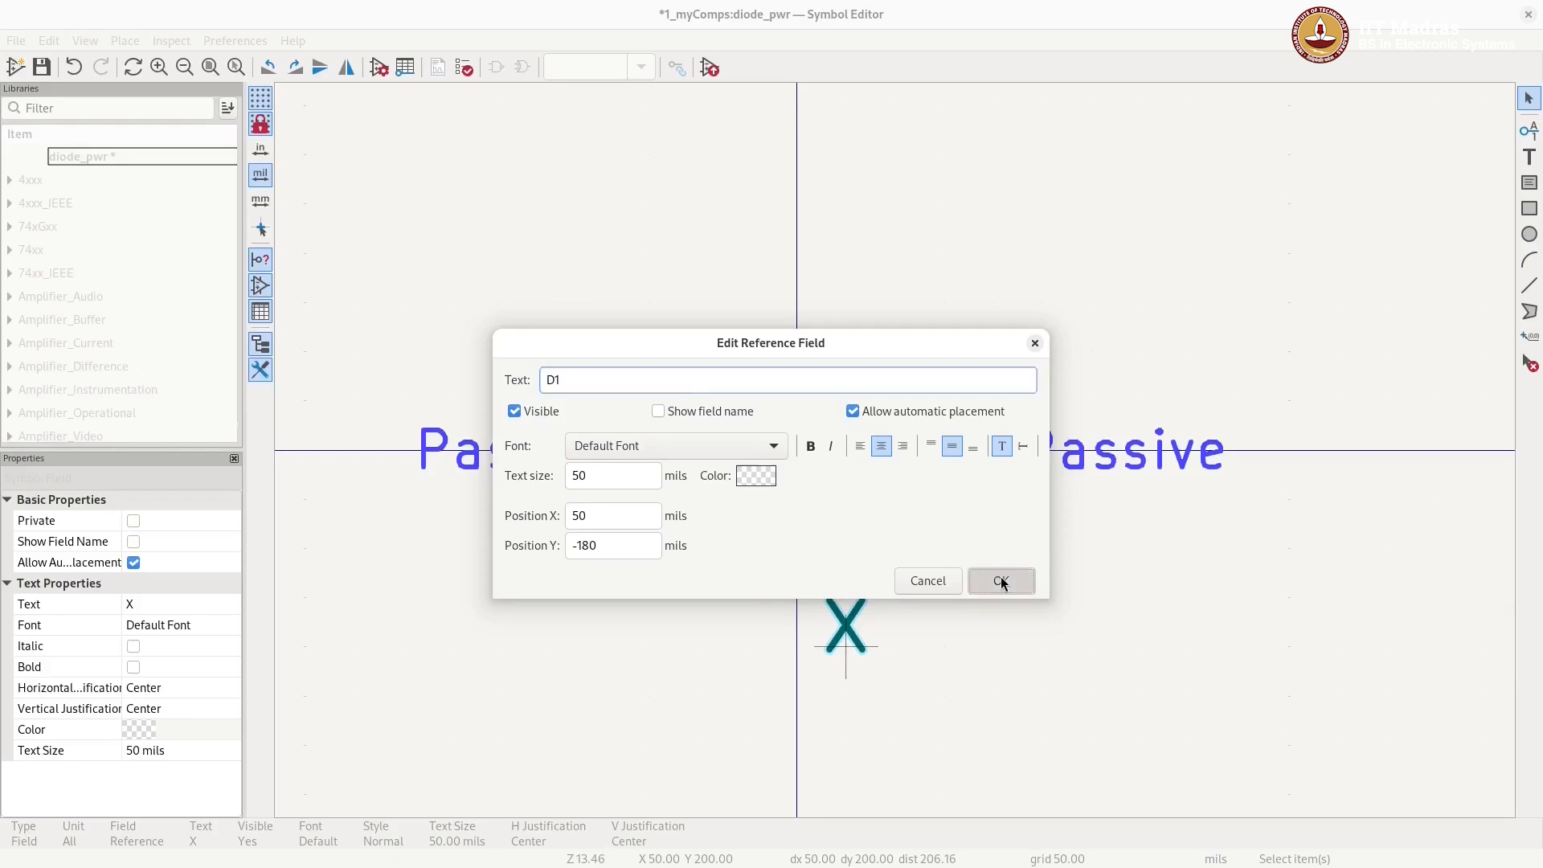
pyautogui.moveTo(833, 611); pyautogui.dragTo(822, 601)
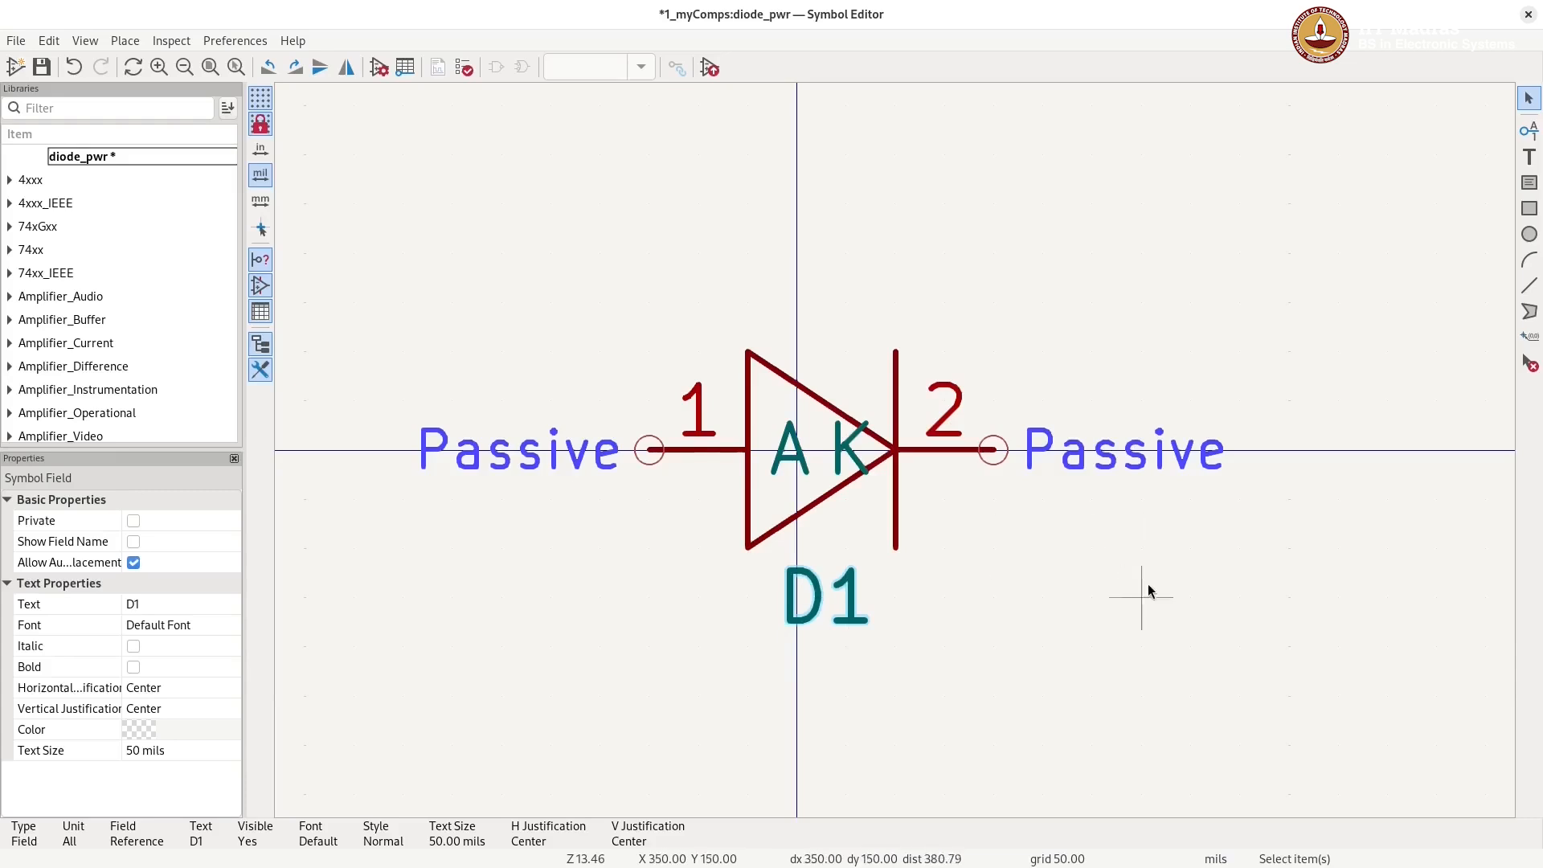
pyautogui.click(1085, 634)
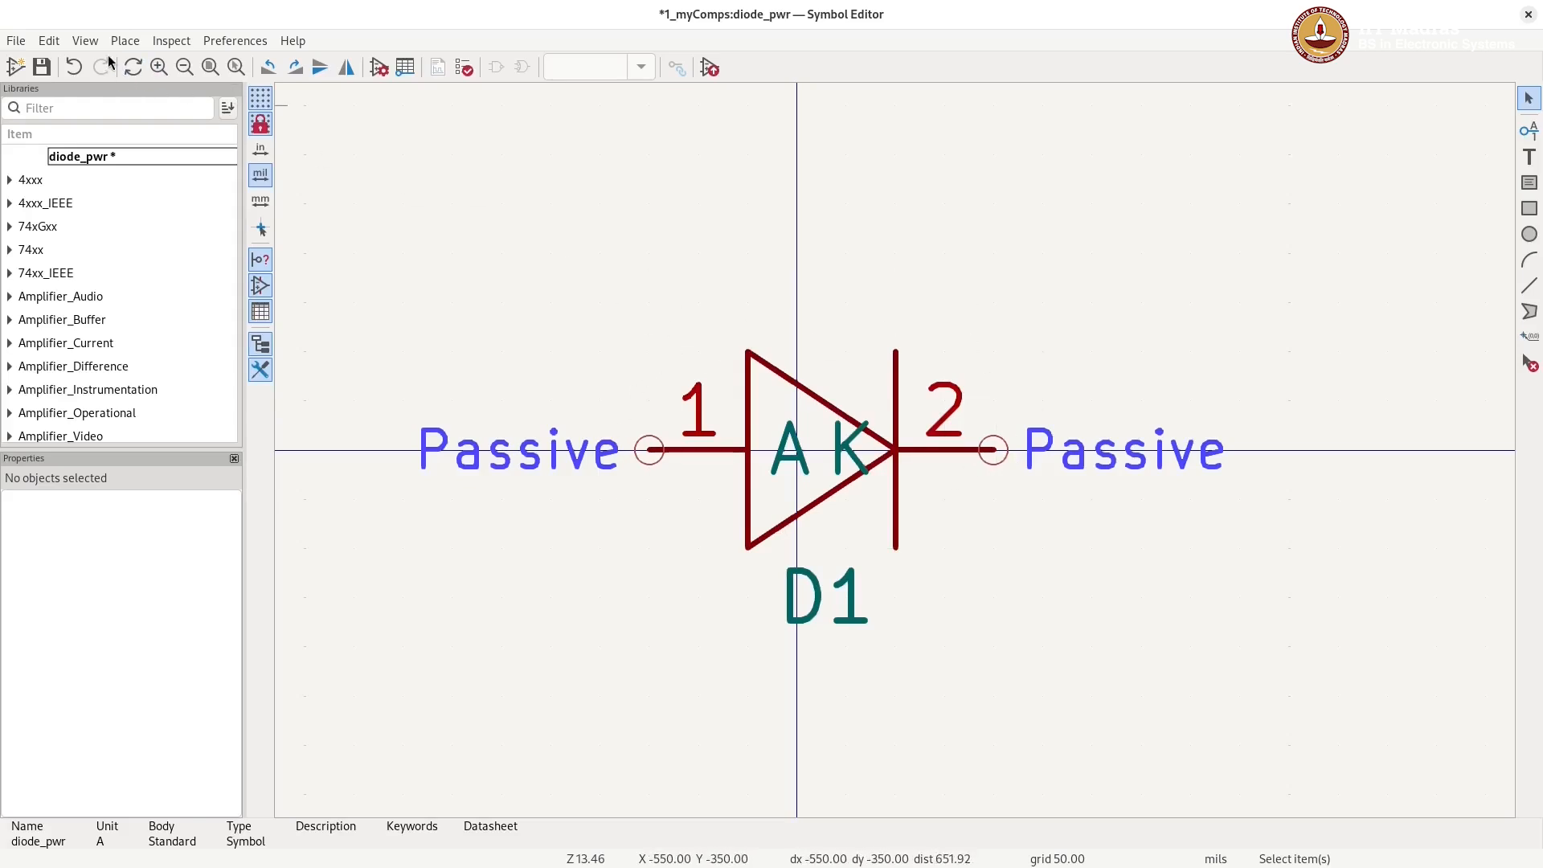
# Review the Symbol Editor's grid preferences, including the 10 mils option, and keep the 50 mils grid selected.
pyautogui.click(254, 42)
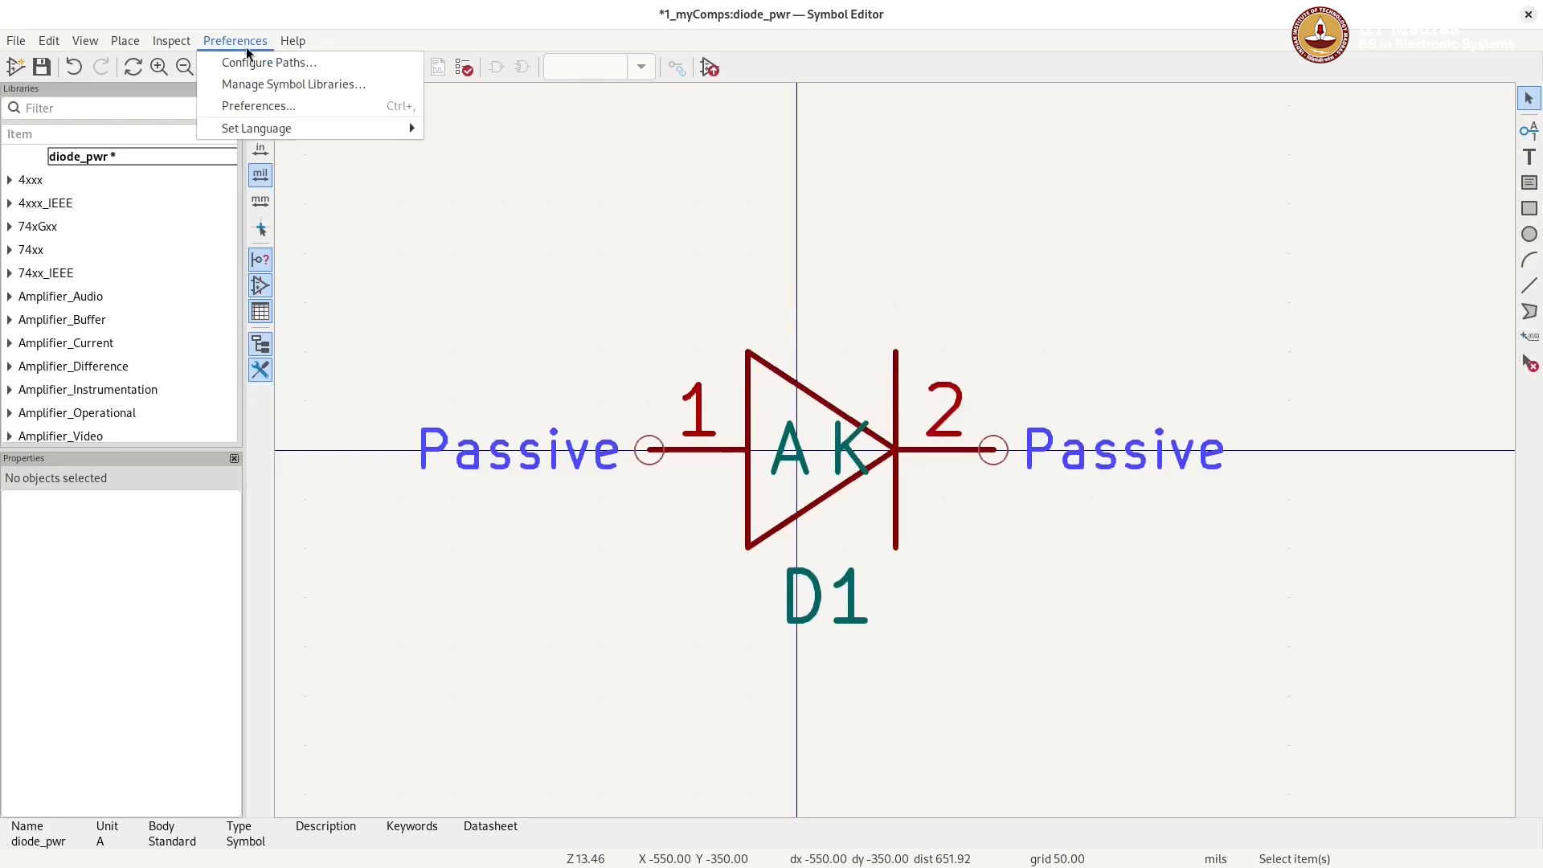
pyautogui.click(254, 107)
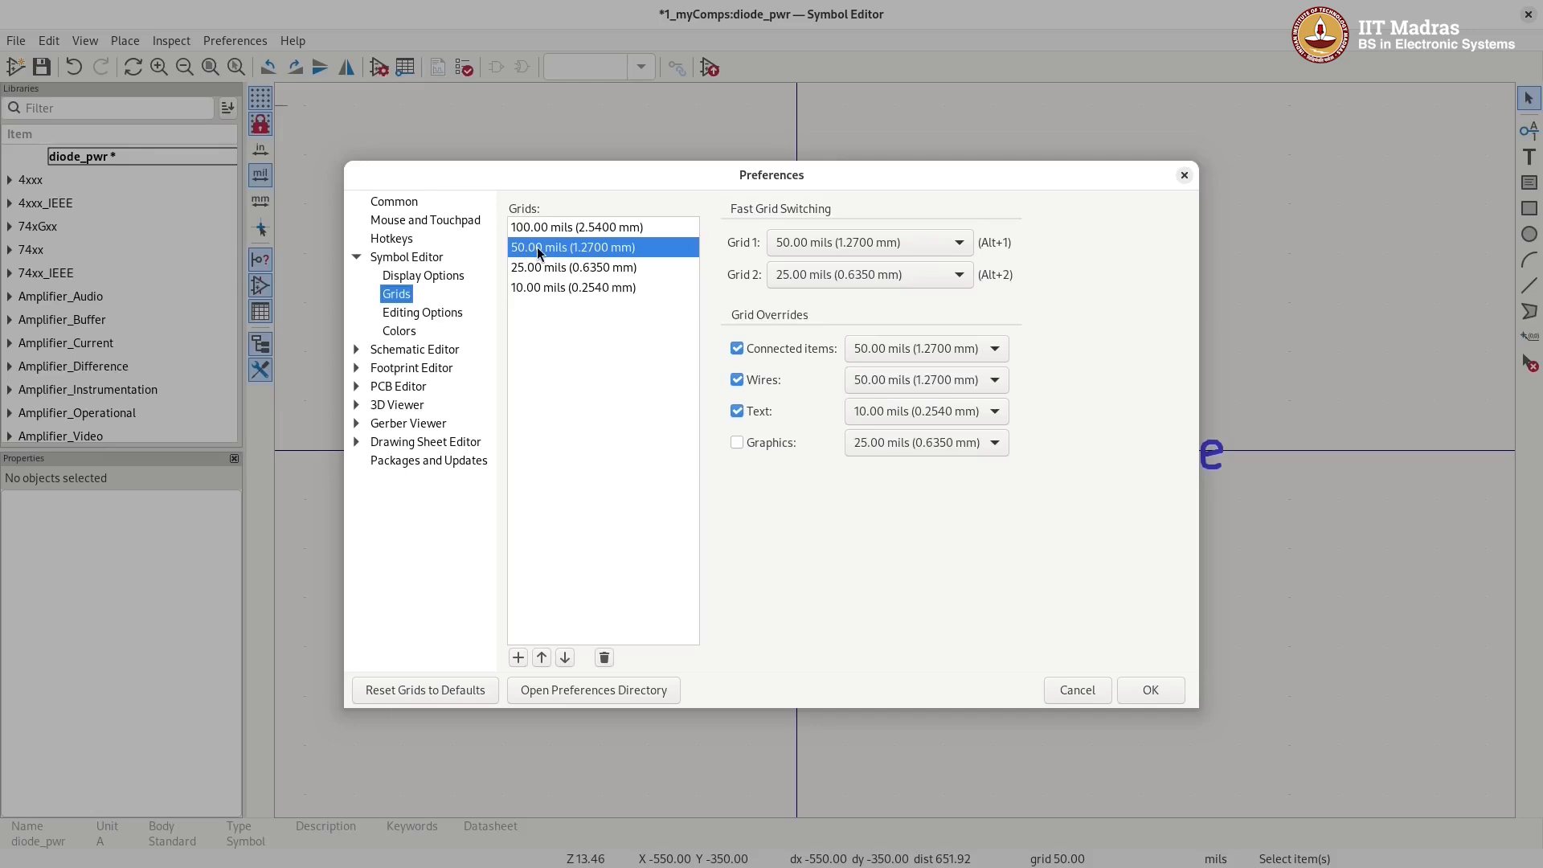
pyautogui.click(537, 288)
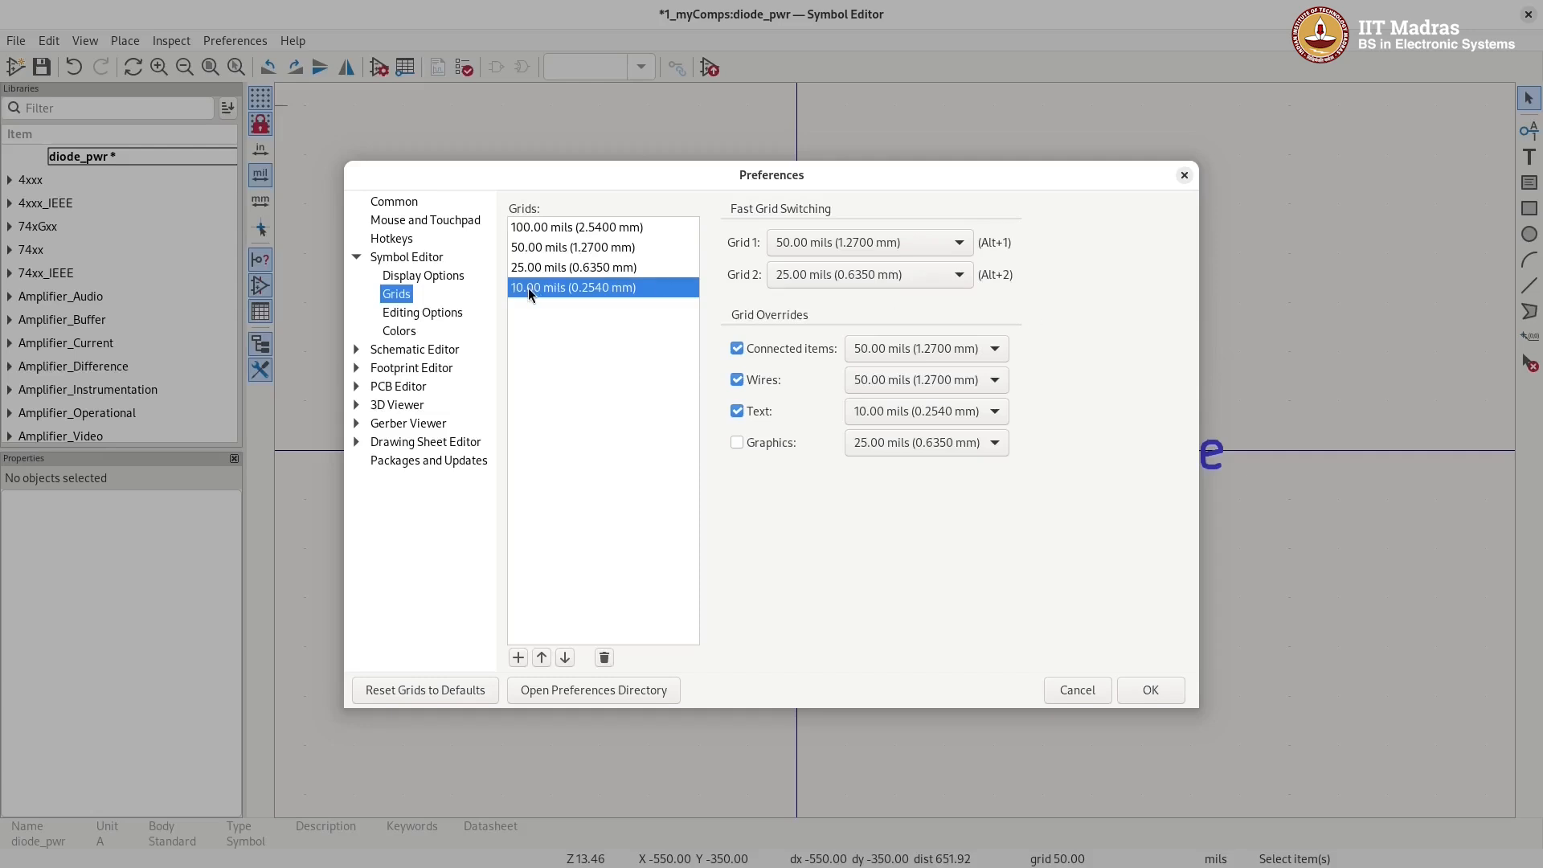
pyautogui.click(532, 250)
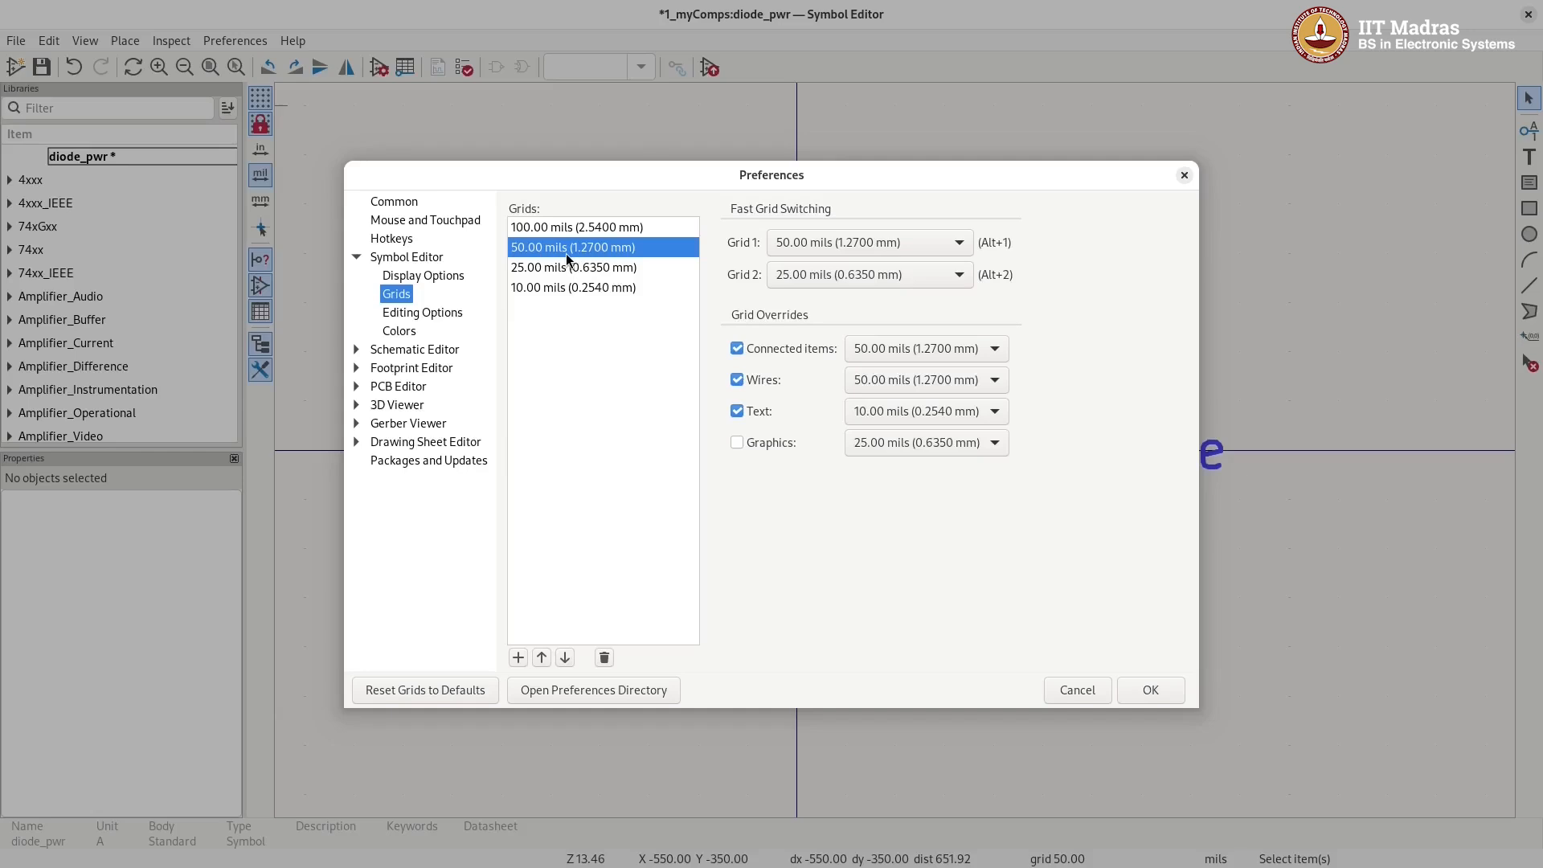
pyautogui.click(1150, 689)
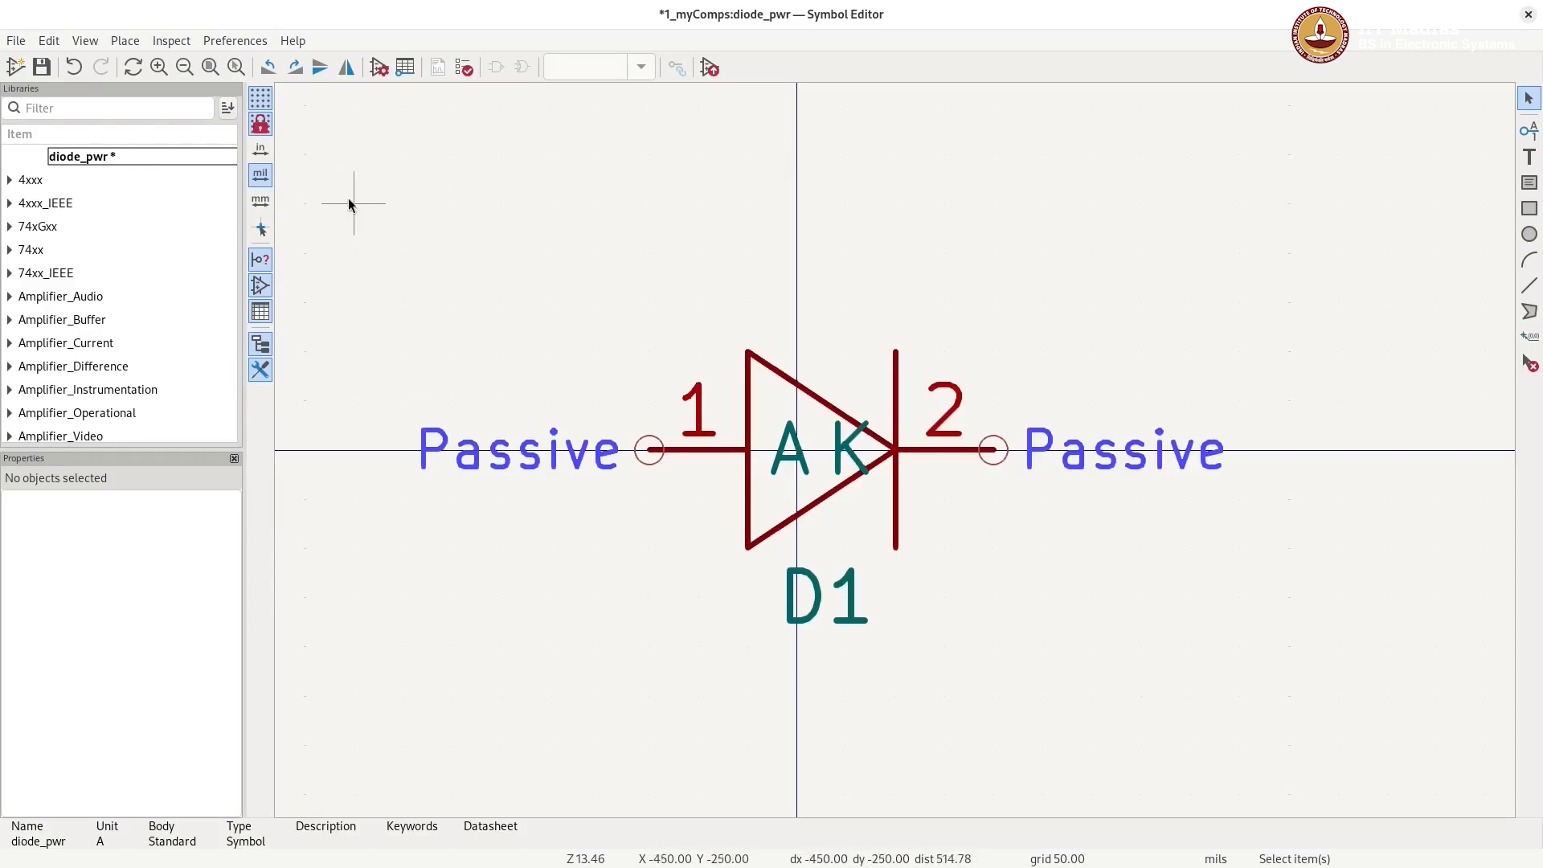
# Set the Value field to diode_pwr in the library symbol's properties.
pyautogui.click(379, 67)
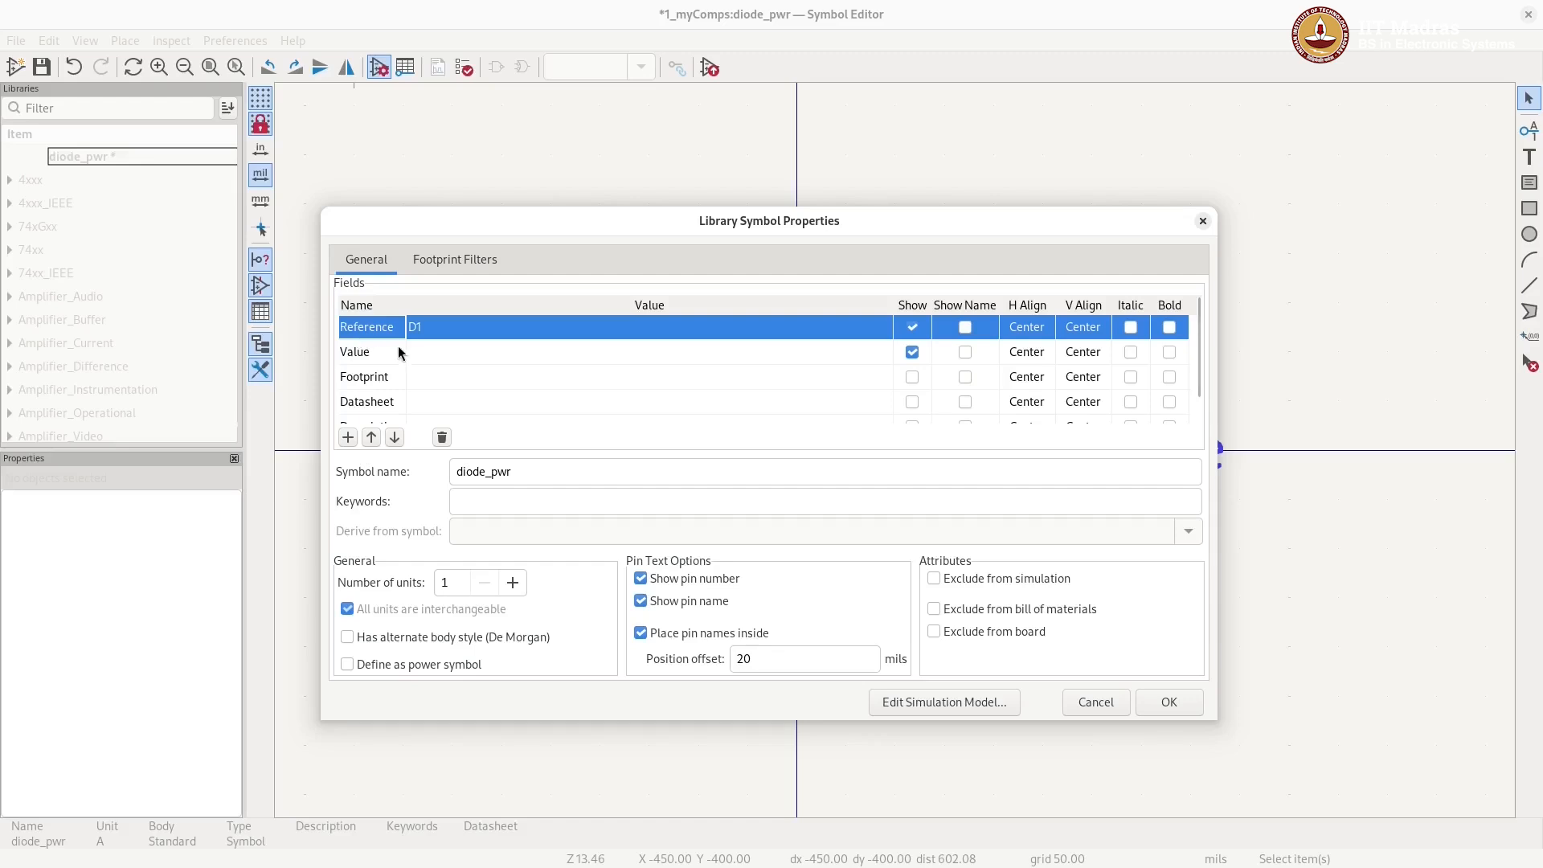
pyautogui.click(426, 354)
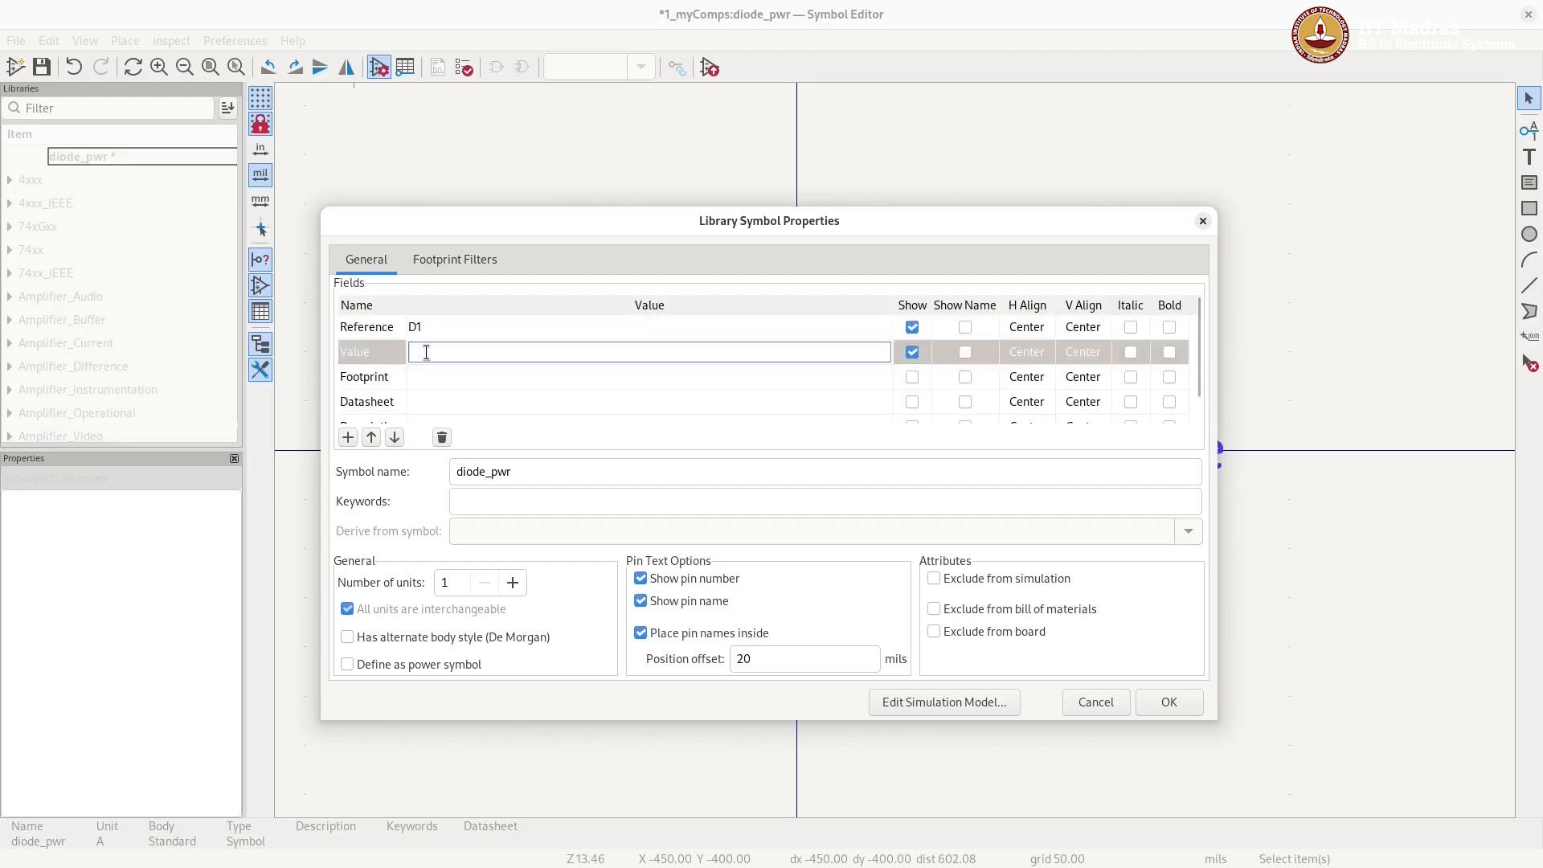
pyautogui.write('_pwr')
pyautogui.moveTo(476, 352); pyautogui.dragTo(404, 348)
pyautogui.click(472, 374)
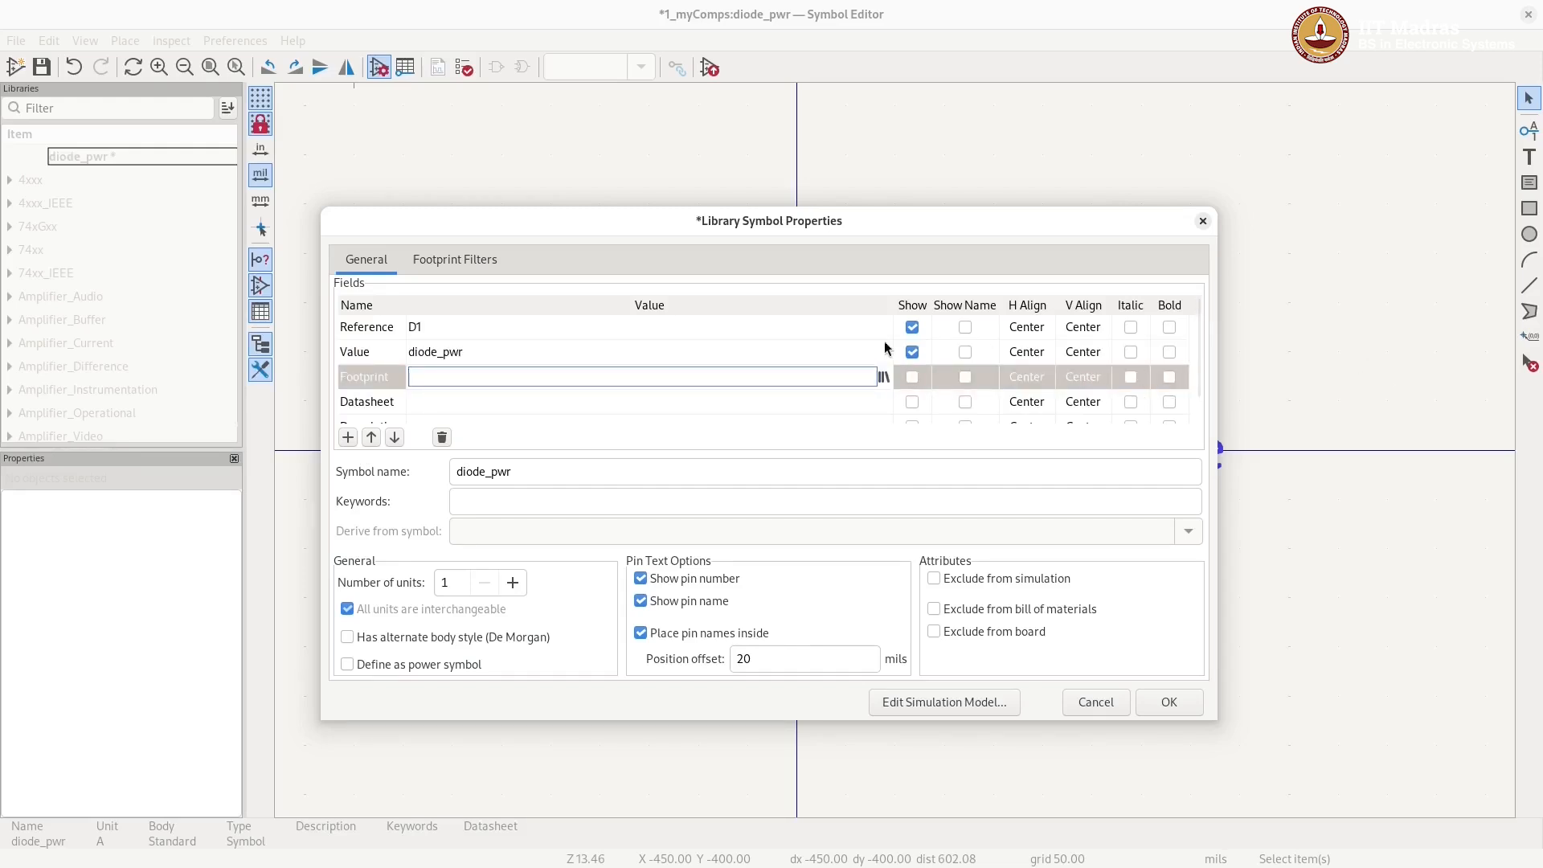
# Add a symbol field named Sim.Name with the value diode_pwr.
pyautogui.scroll(-1, 489, 382)
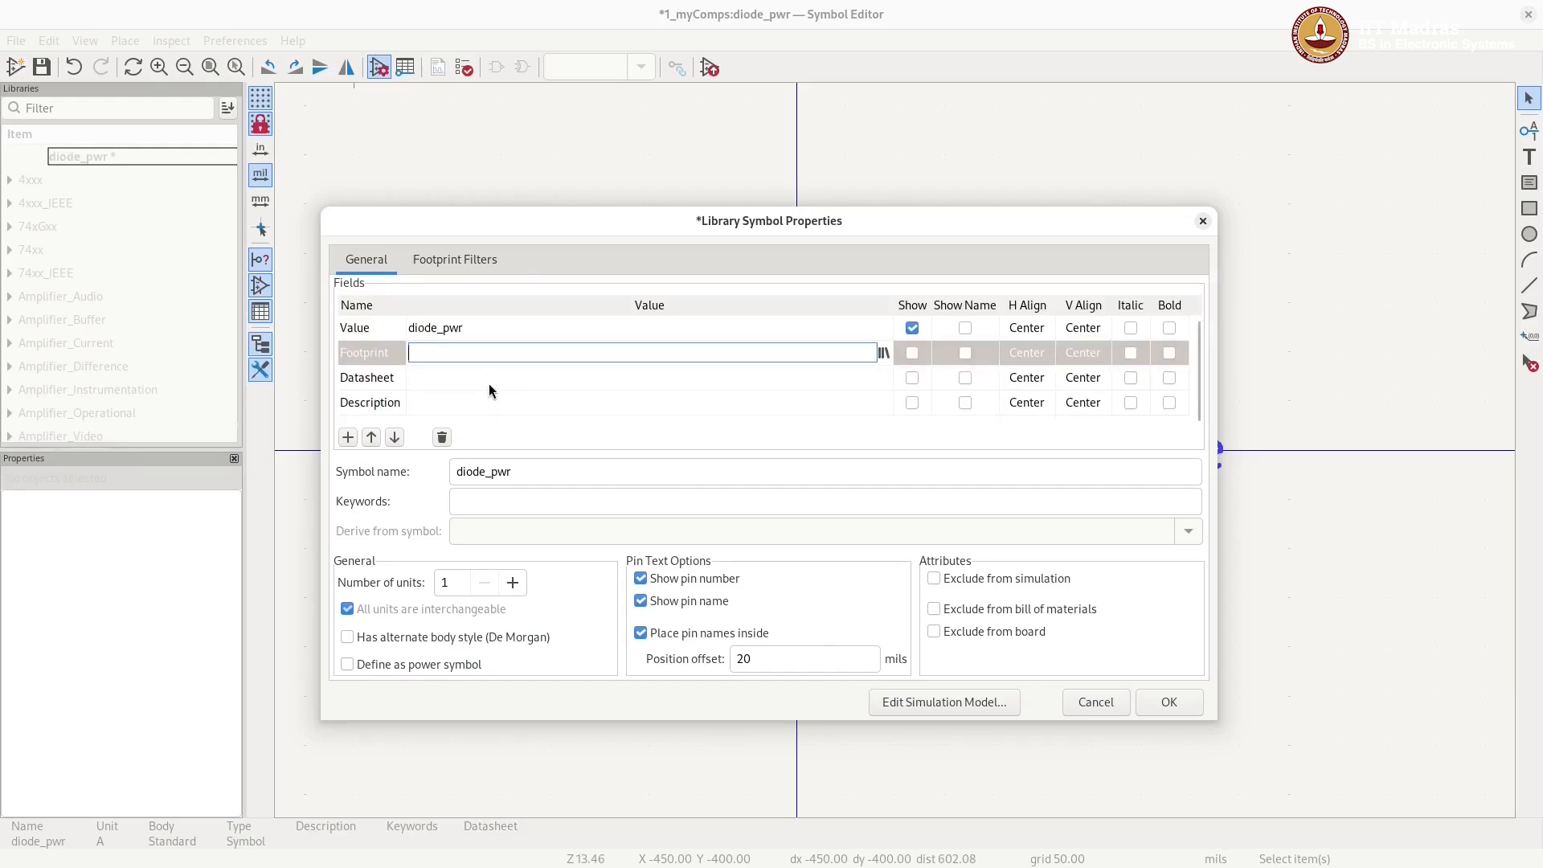
pyautogui.click(348, 438)
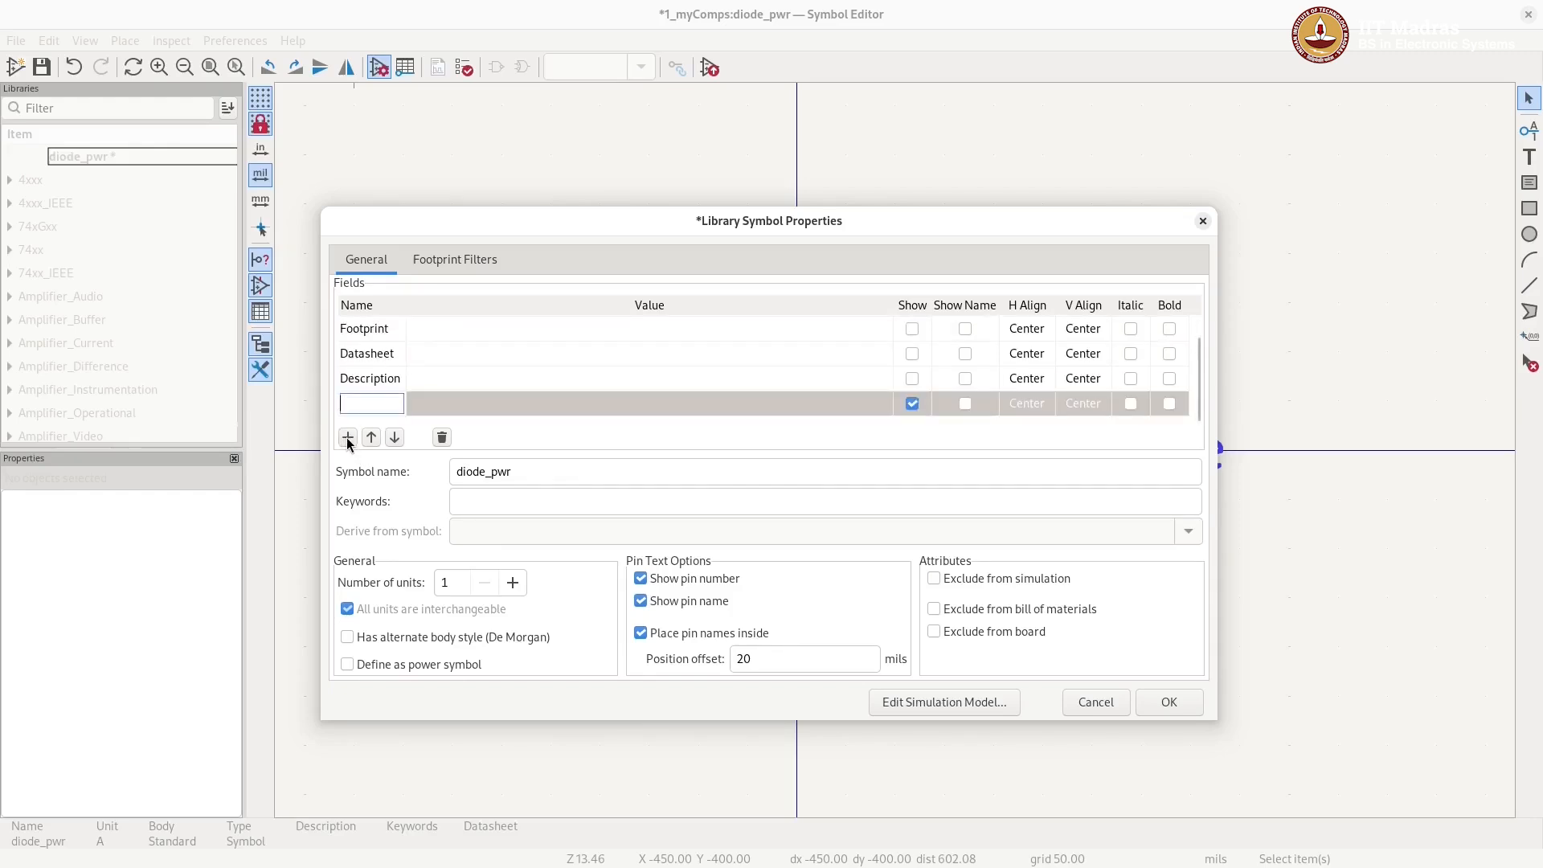
pyautogui.write('Sim.Name')
pyautogui.click(438, 402)
pyautogui.write('diode_pwr')
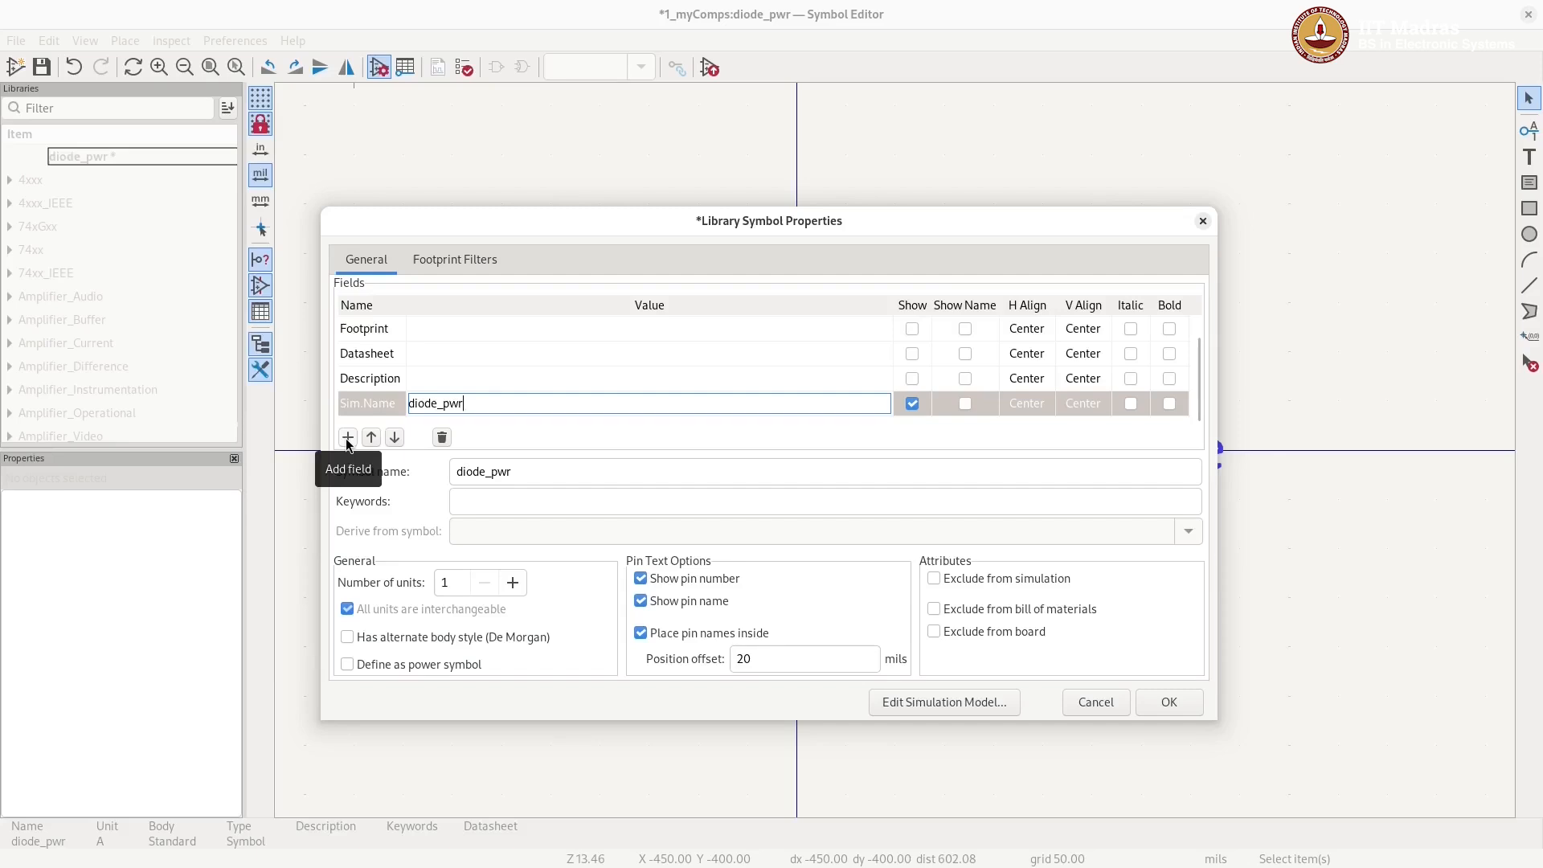
# Add a symbol field named Sim.Library with the value models/luDevices.lib.
pyautogui.click(347, 437)
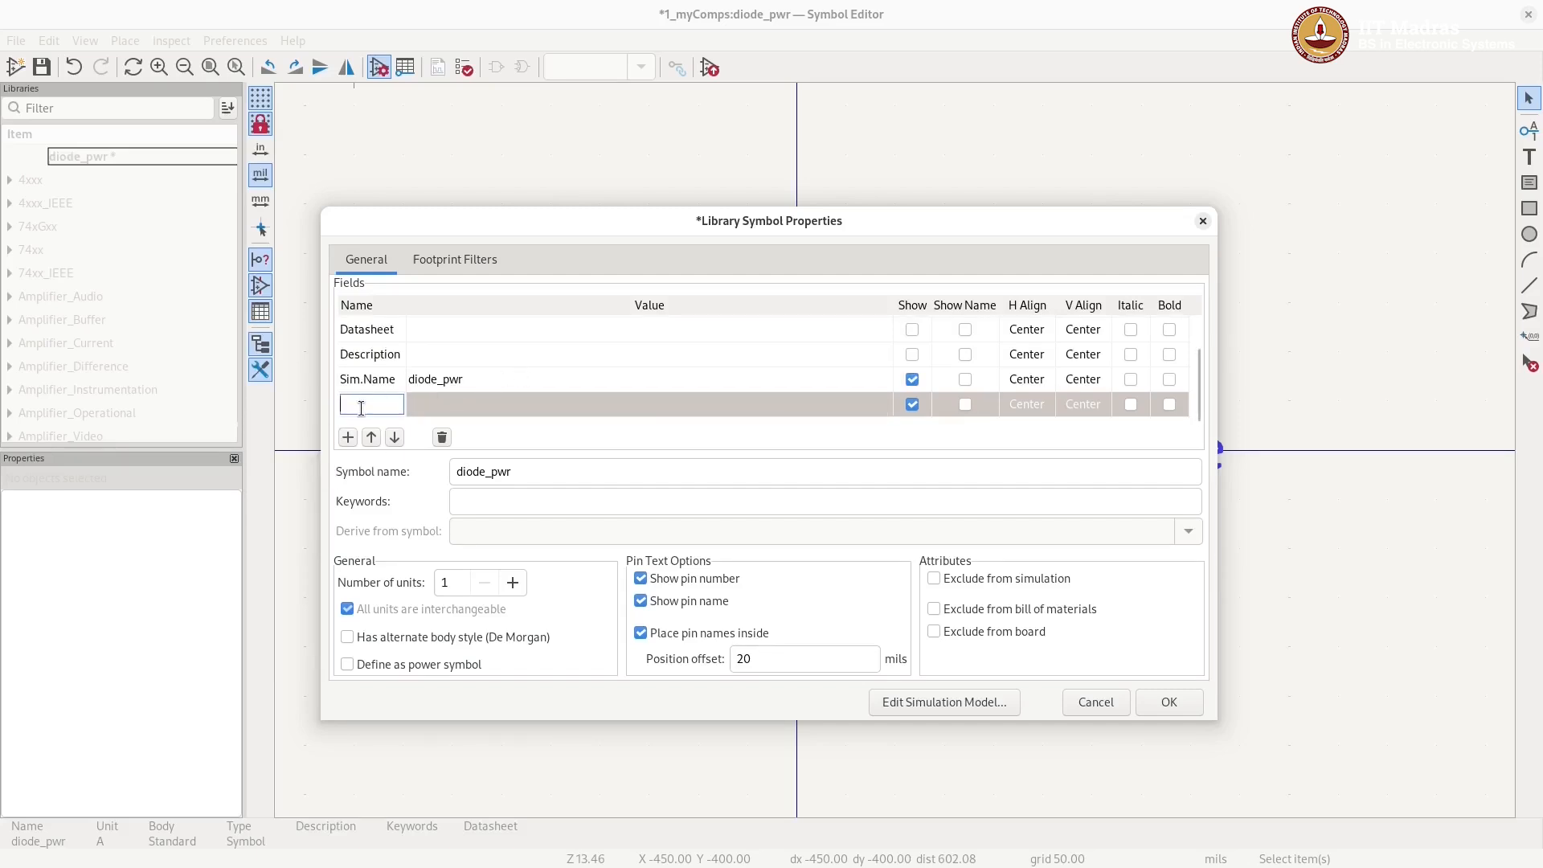
pyautogui.write('Sim.Library')
pyautogui.click(439, 406)
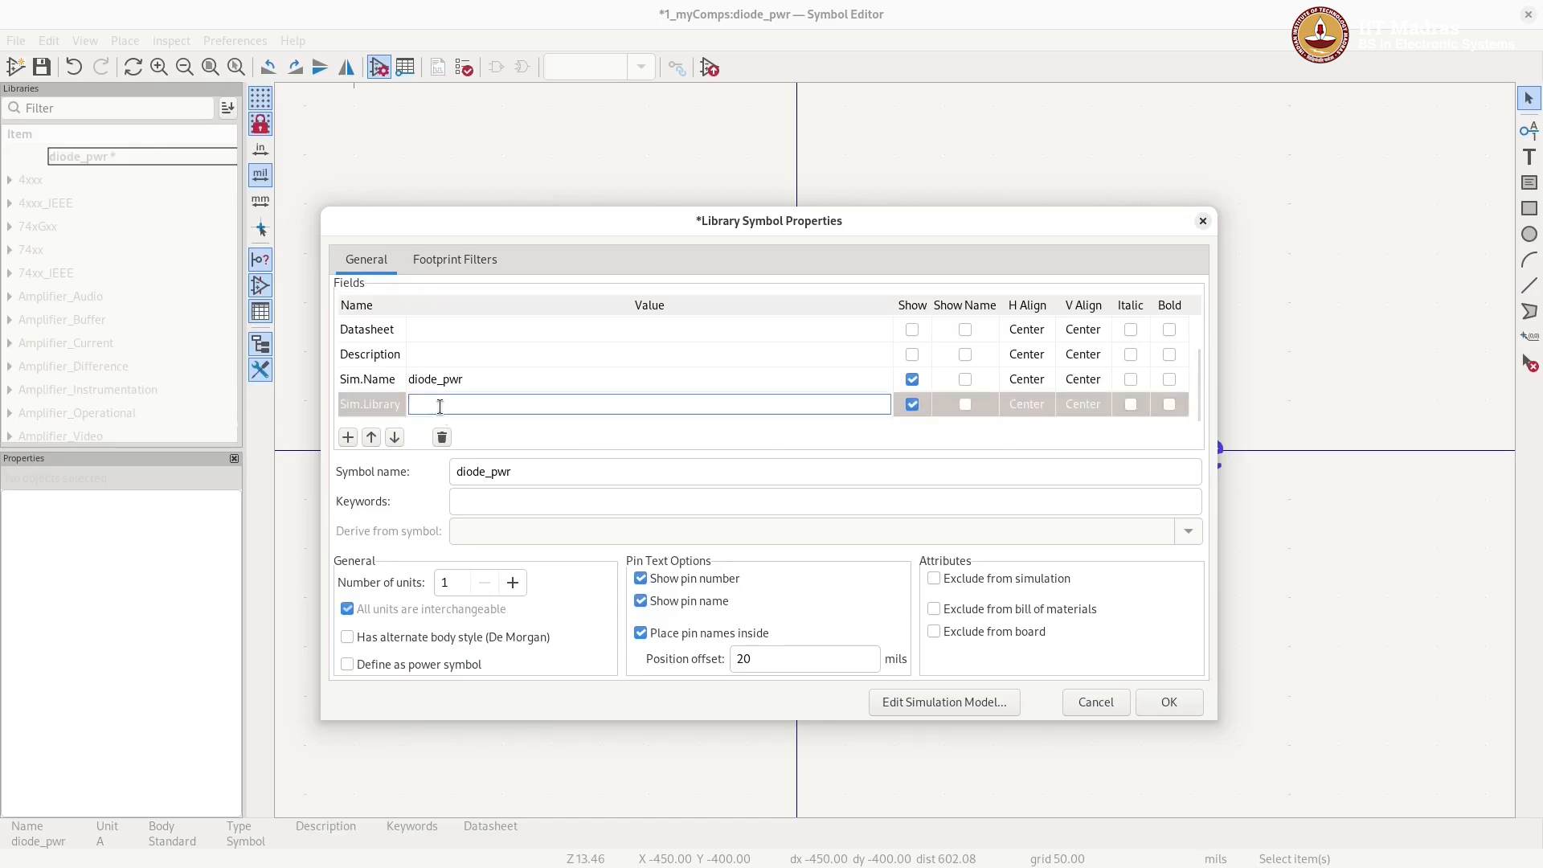
pyautogui.write('models')
pyautogui.write('/luDevices.lib')
# Turn off the display of the Sim.Library, Sim.Name and Value fields, and check the field list.
pyautogui.click(912, 406)
pyautogui.click(913, 379)
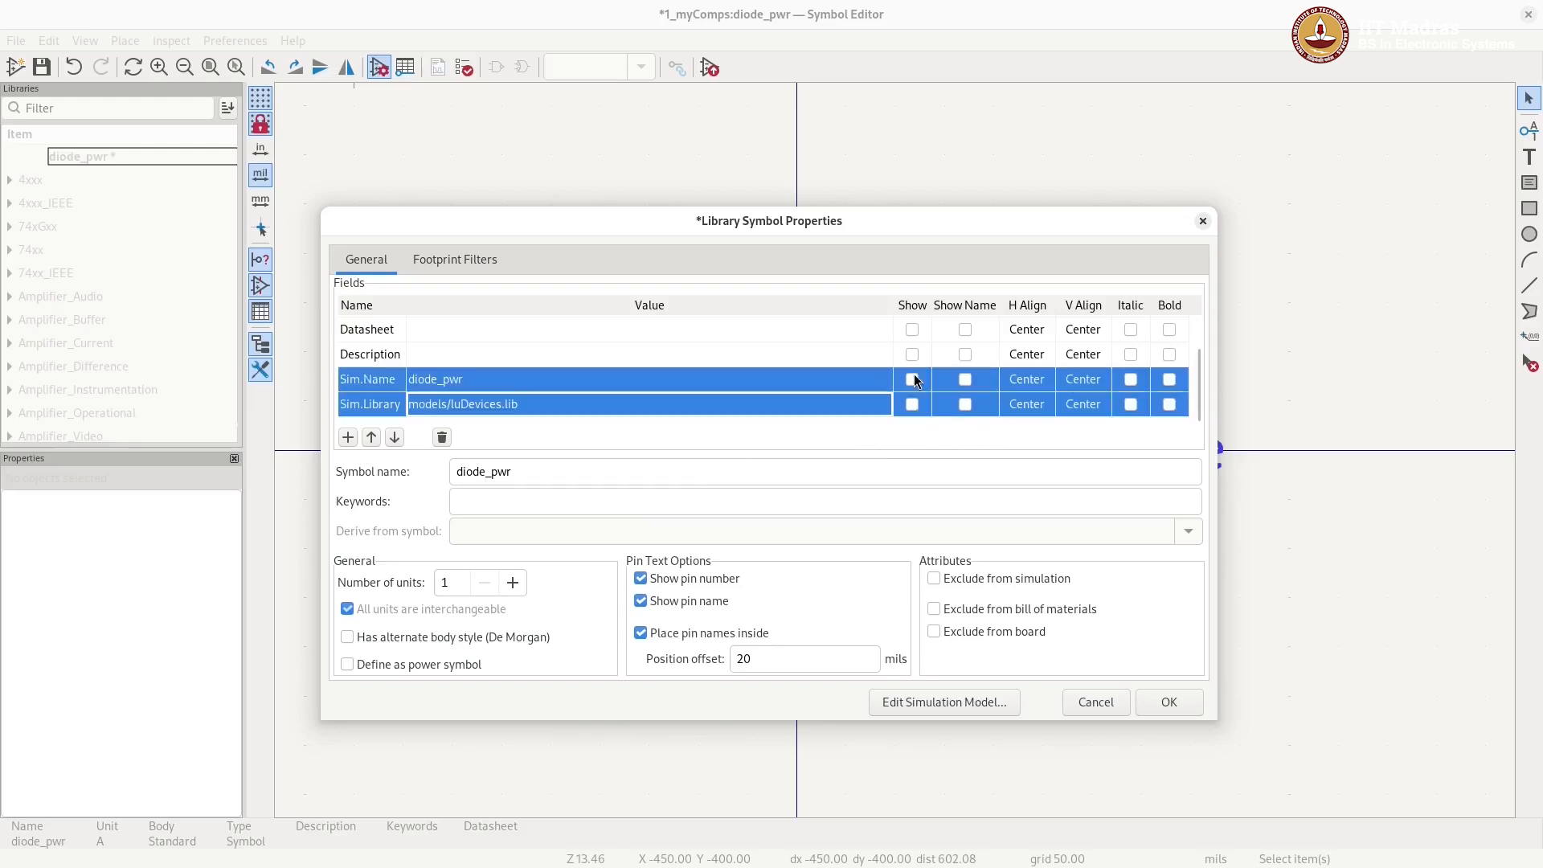
pyautogui.scroll(2, 890, 369)
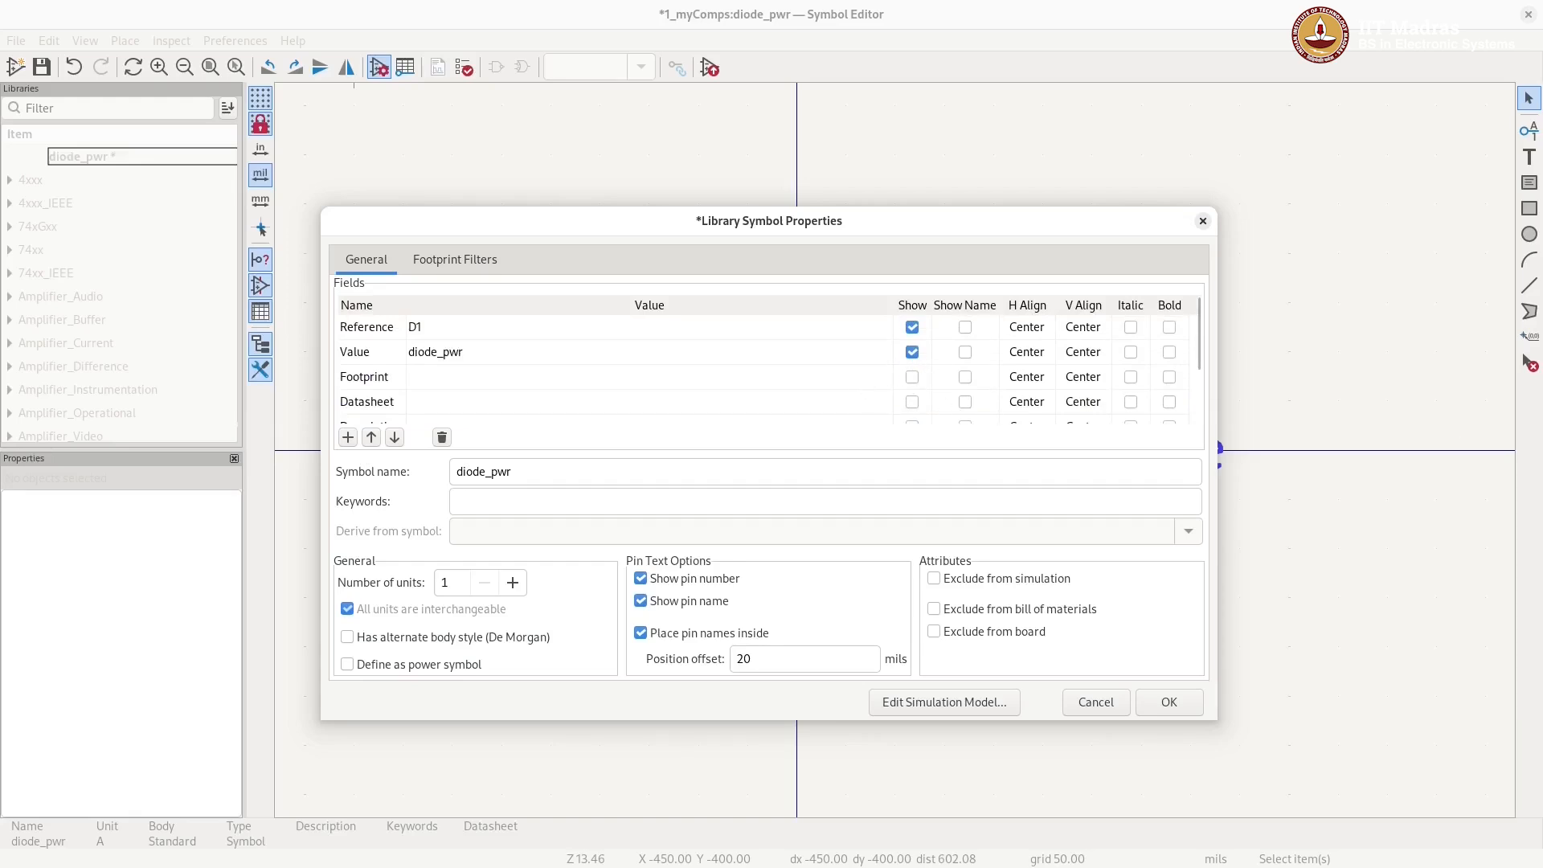
pyautogui.click(912, 352)
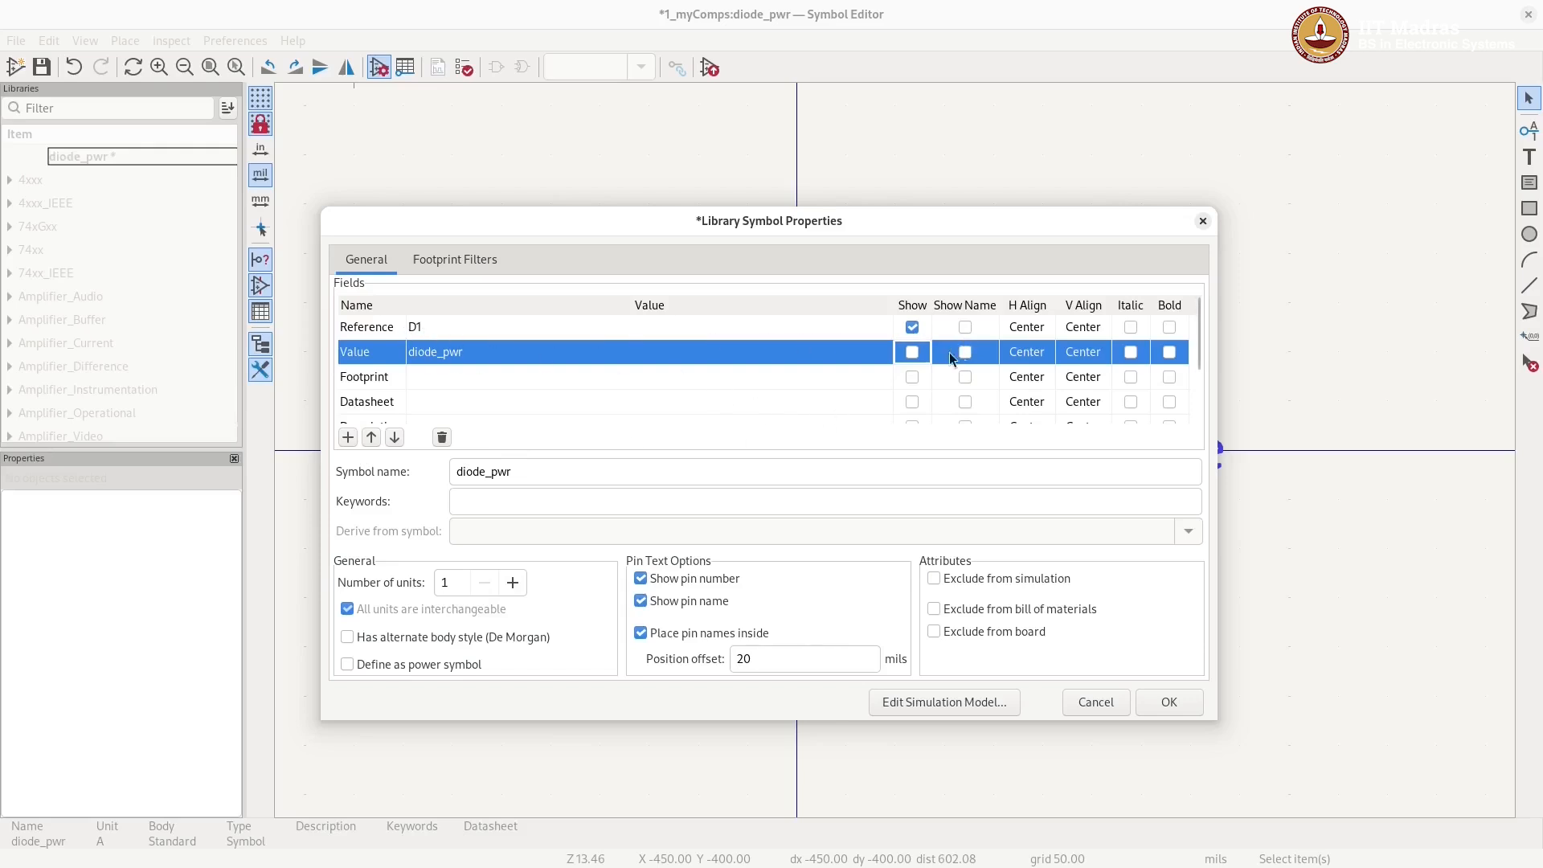
pyautogui.scroll(-2, 880, 381)
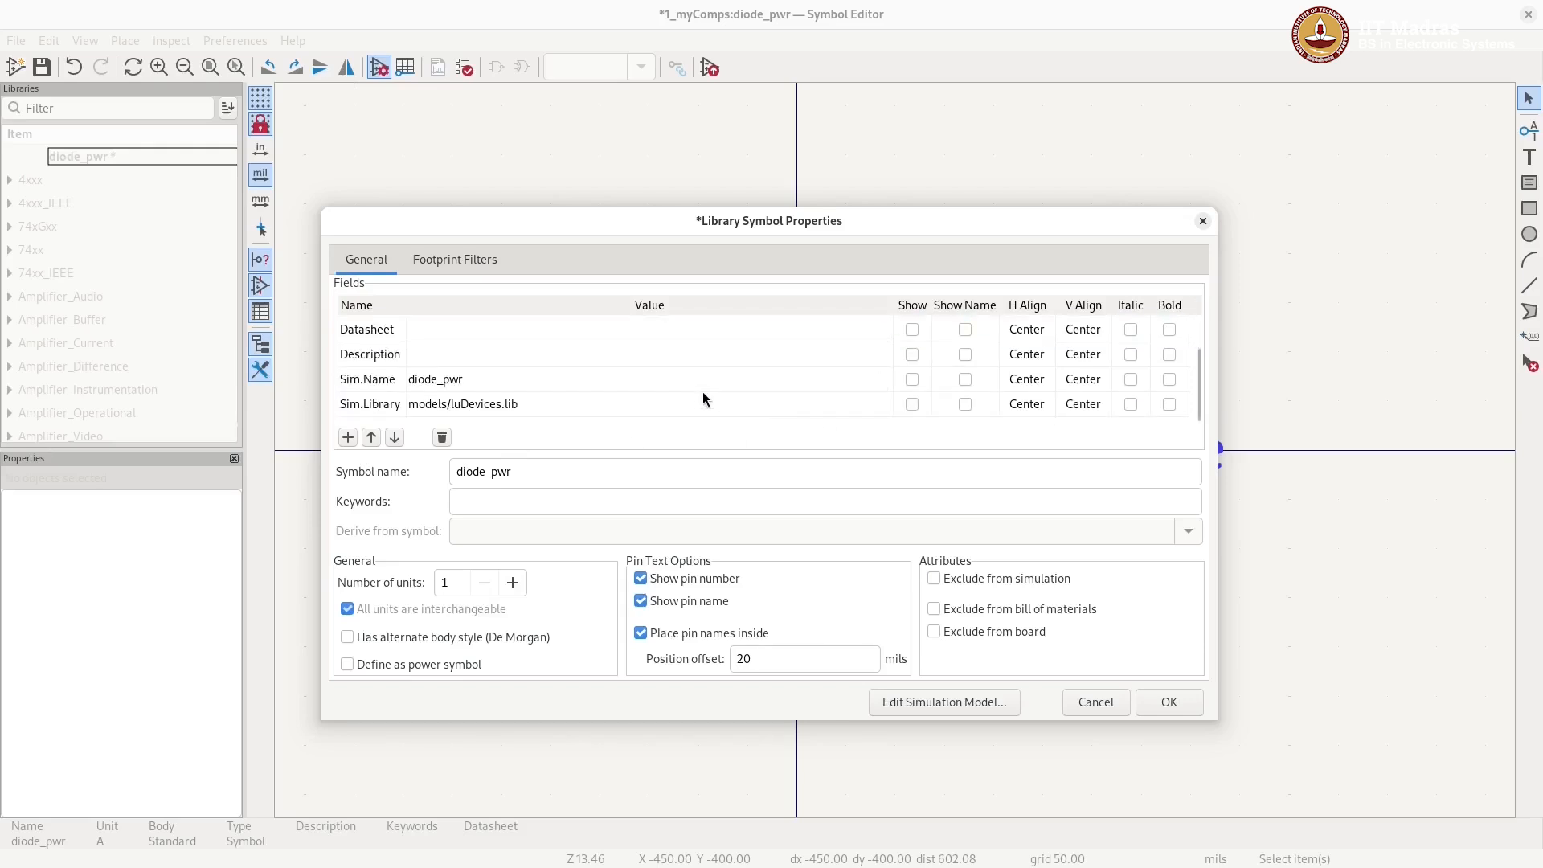
pyautogui.scroll(2, 702, 393)
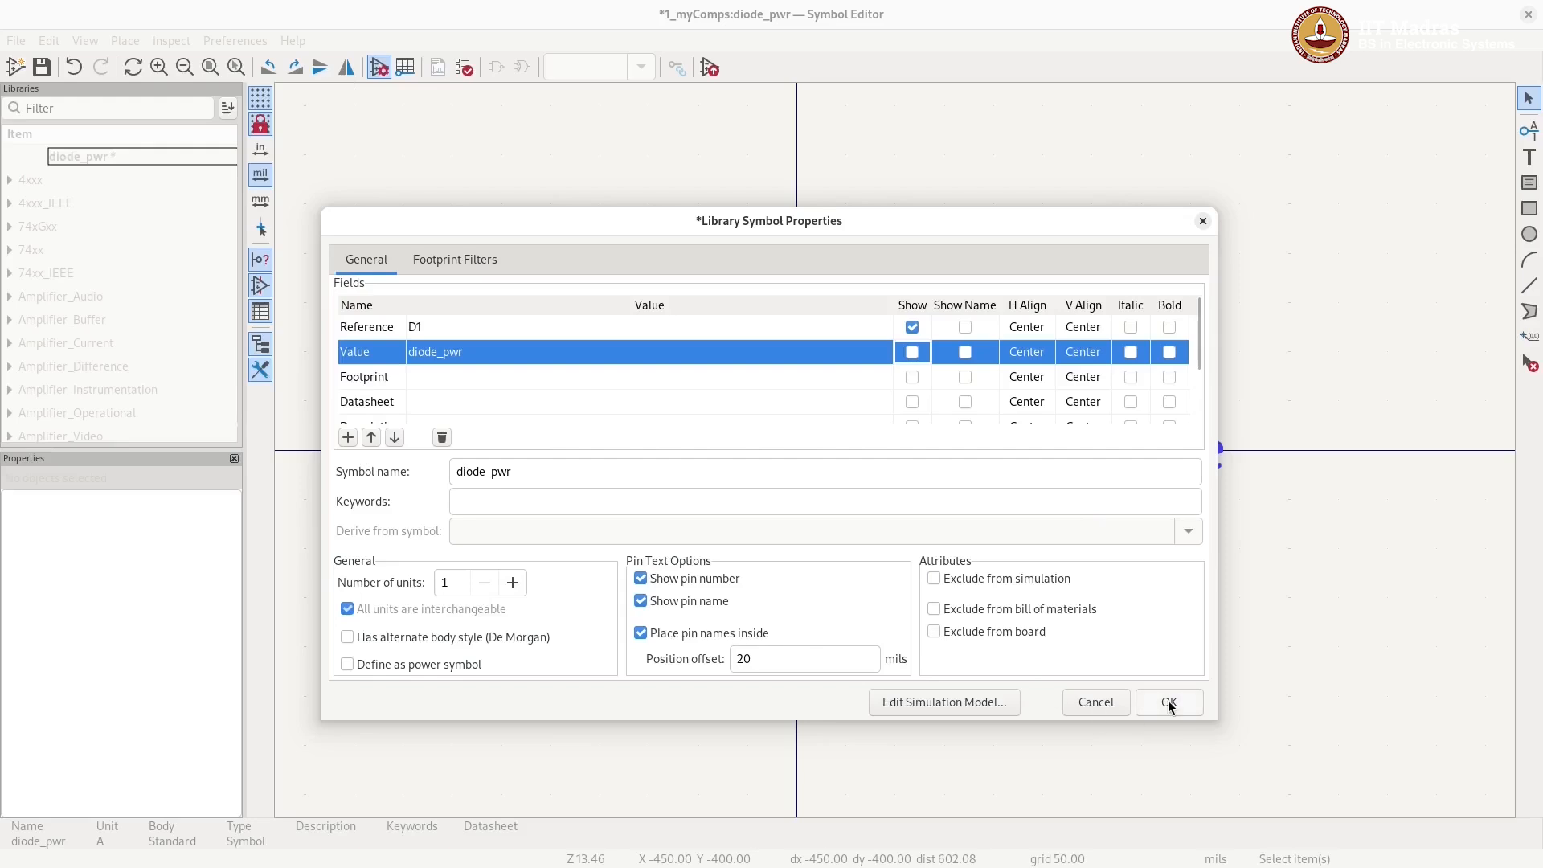
# Assign the diode_pwr model from models/luDevices.lib, check its pin assignments against the subcircuit, and apply the symbol properties.
pyautogui.click(969, 700)
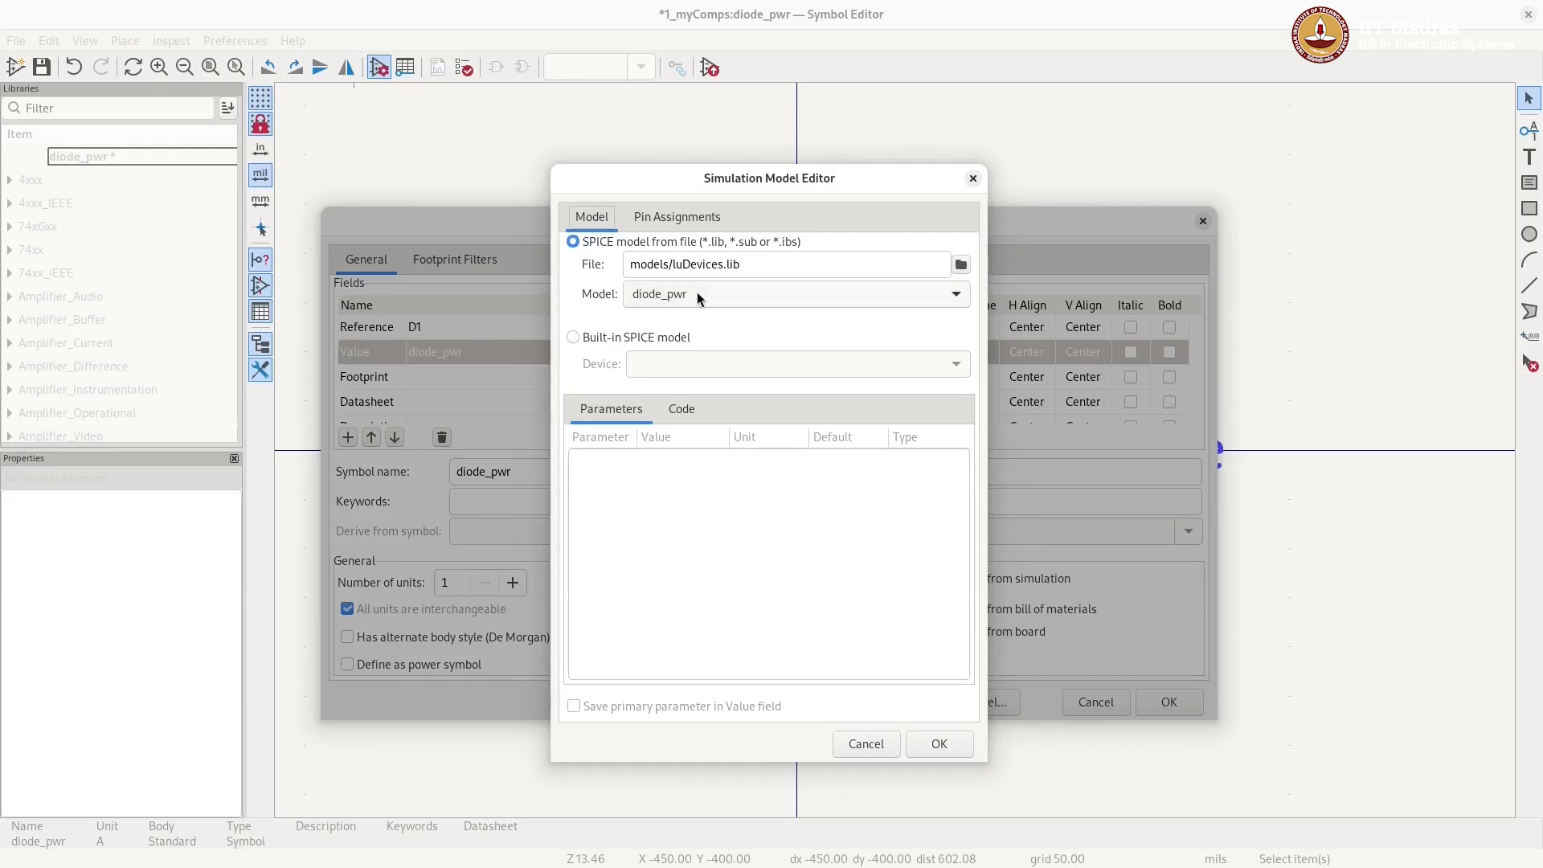
pyautogui.click(746, 293)
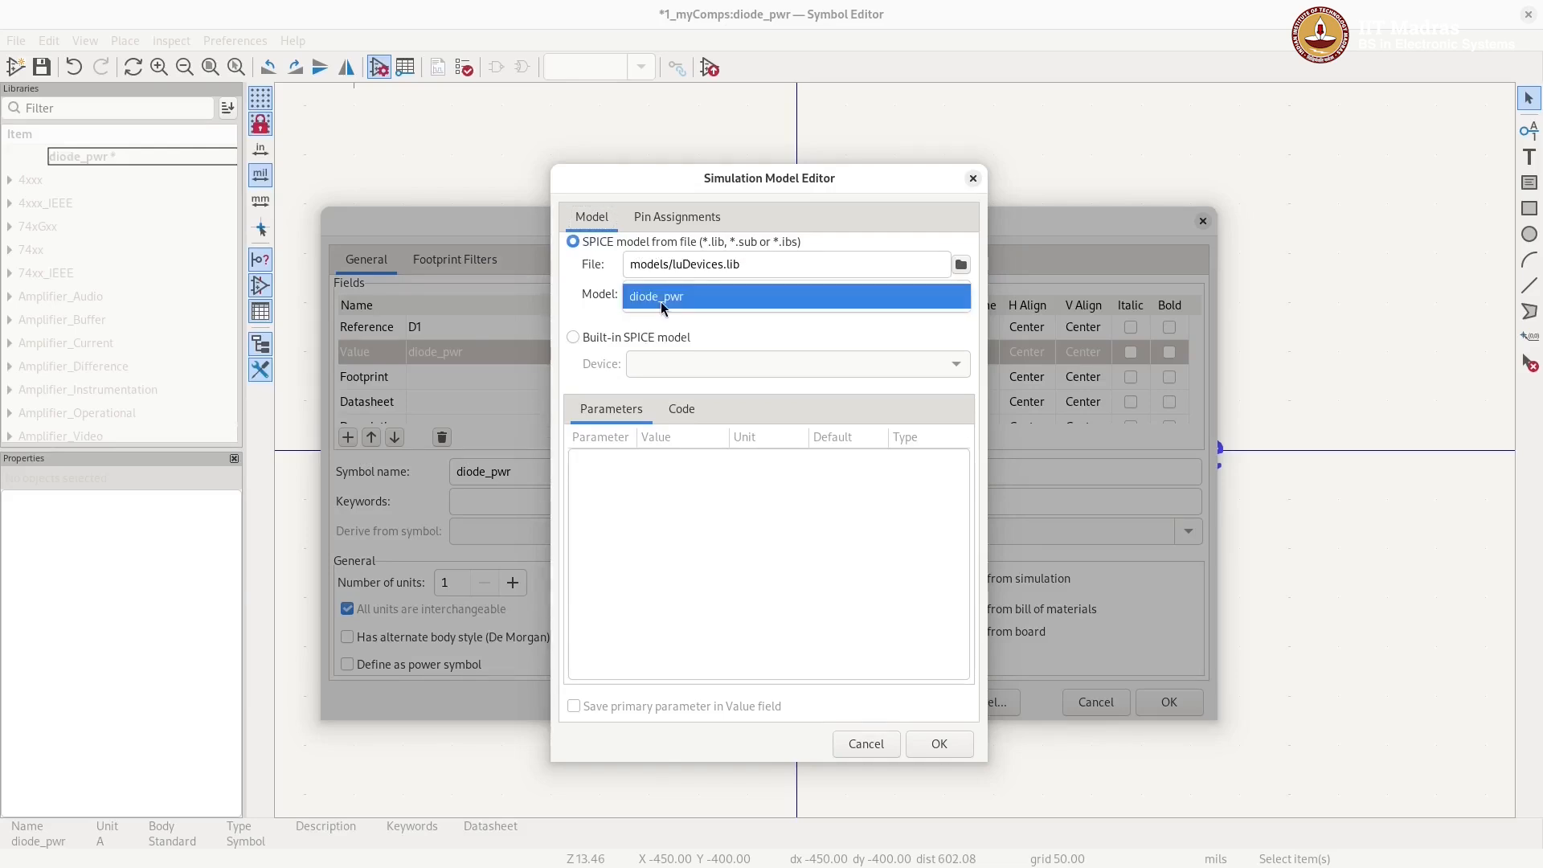
pyautogui.click(680, 298)
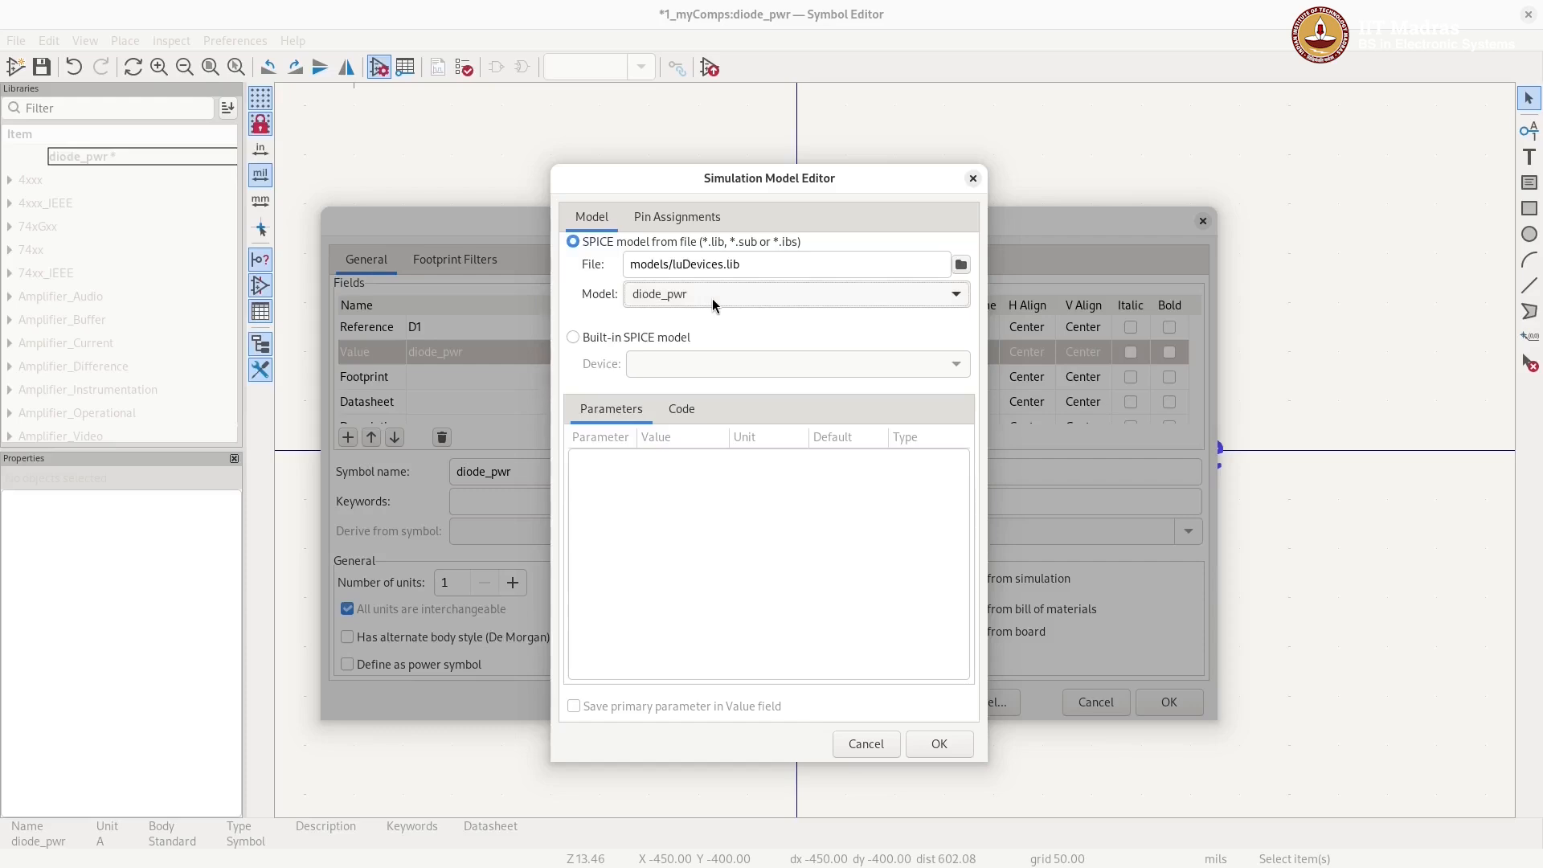
pyautogui.click(662, 218)
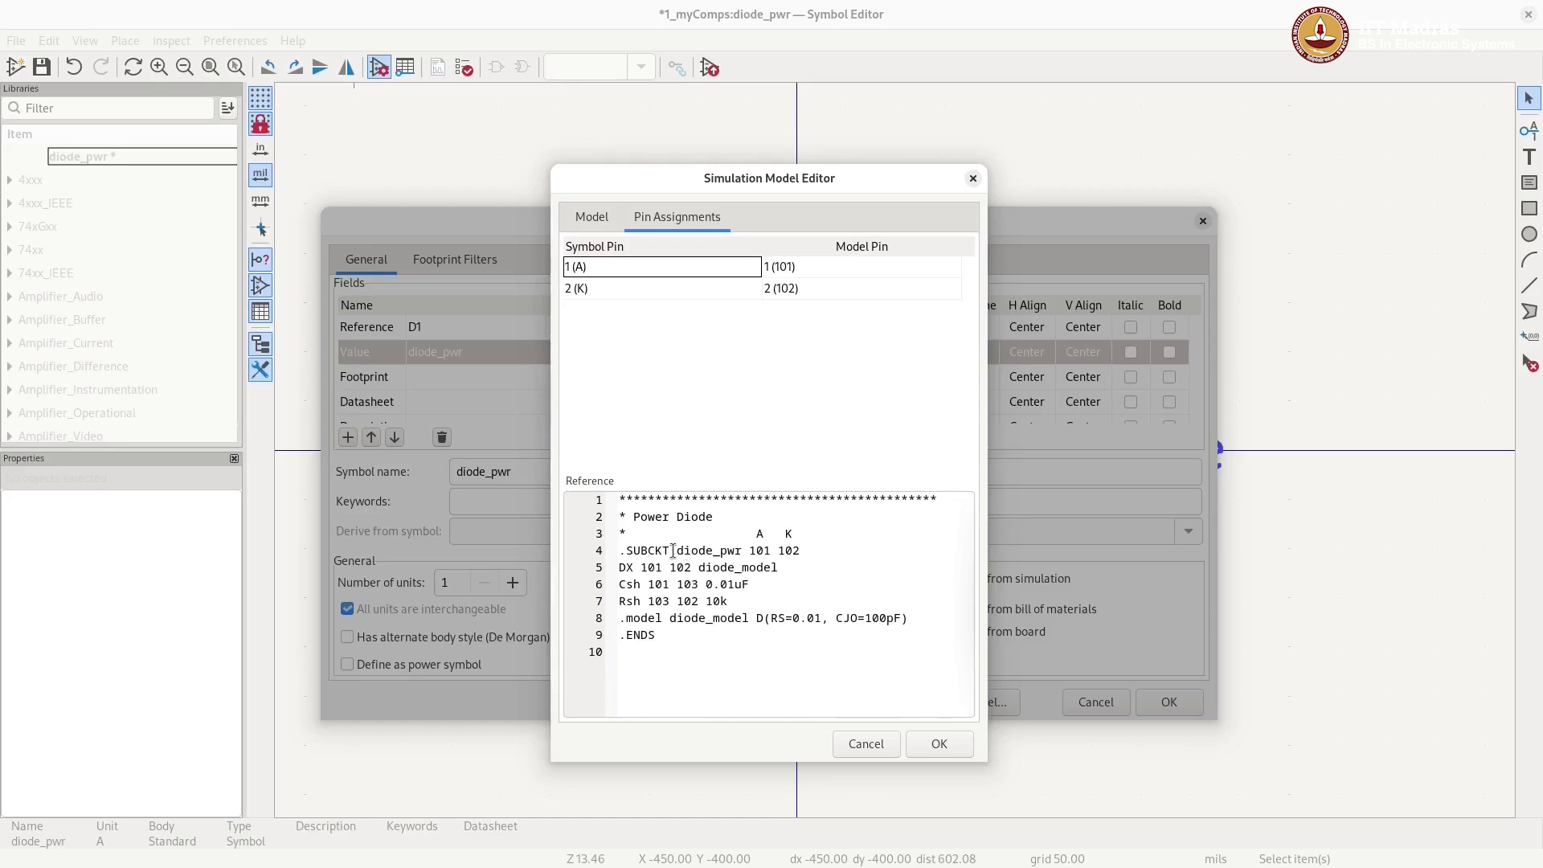
pyautogui.moveTo(675, 551); pyautogui.dragTo(742, 550)
pyautogui.click(932, 744)
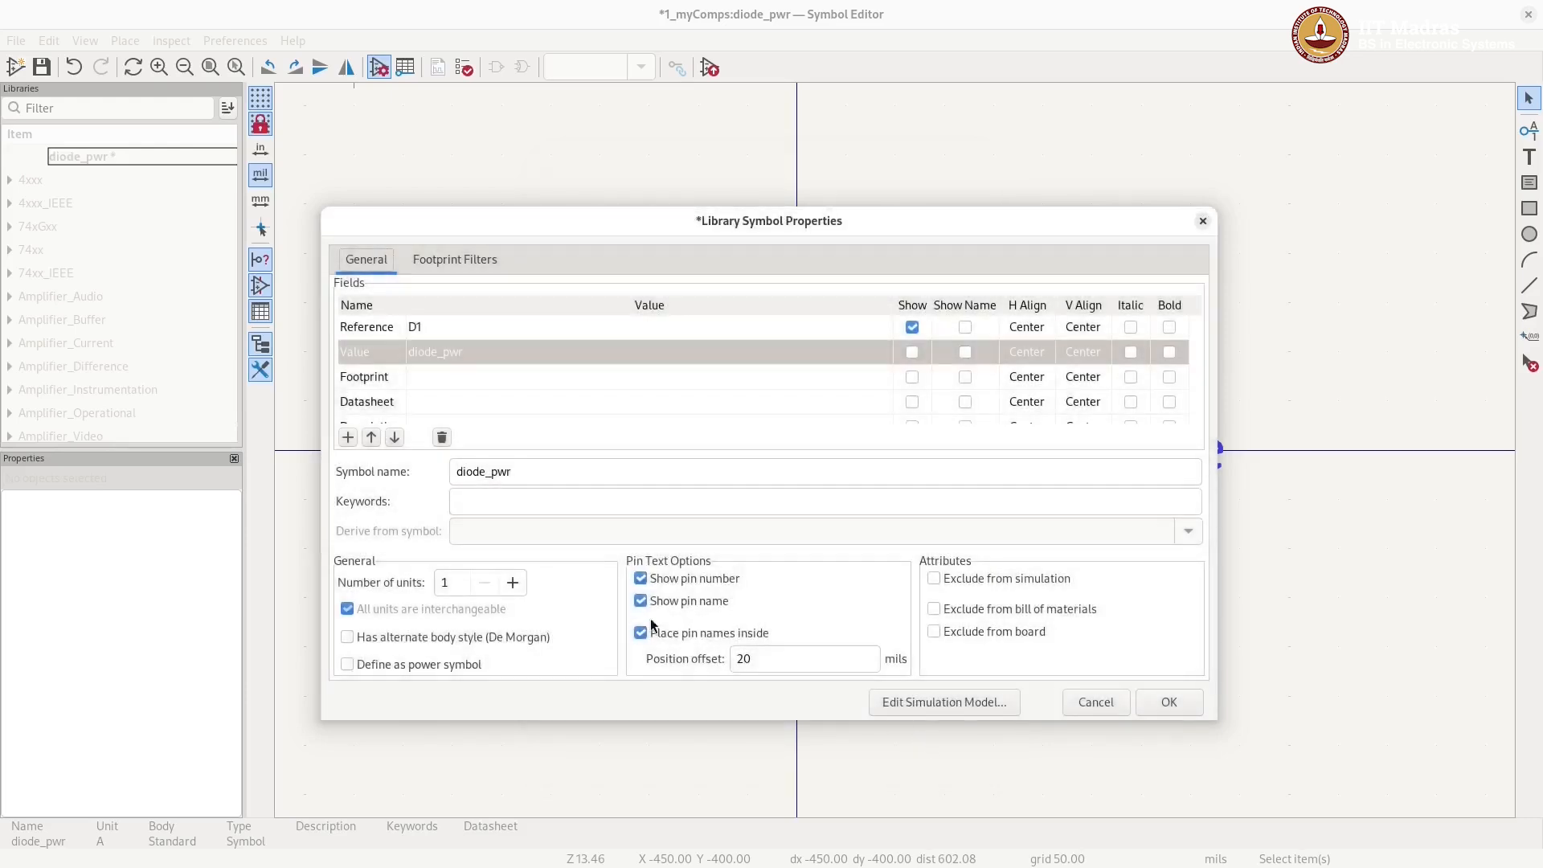
pyautogui.click(1169, 701)
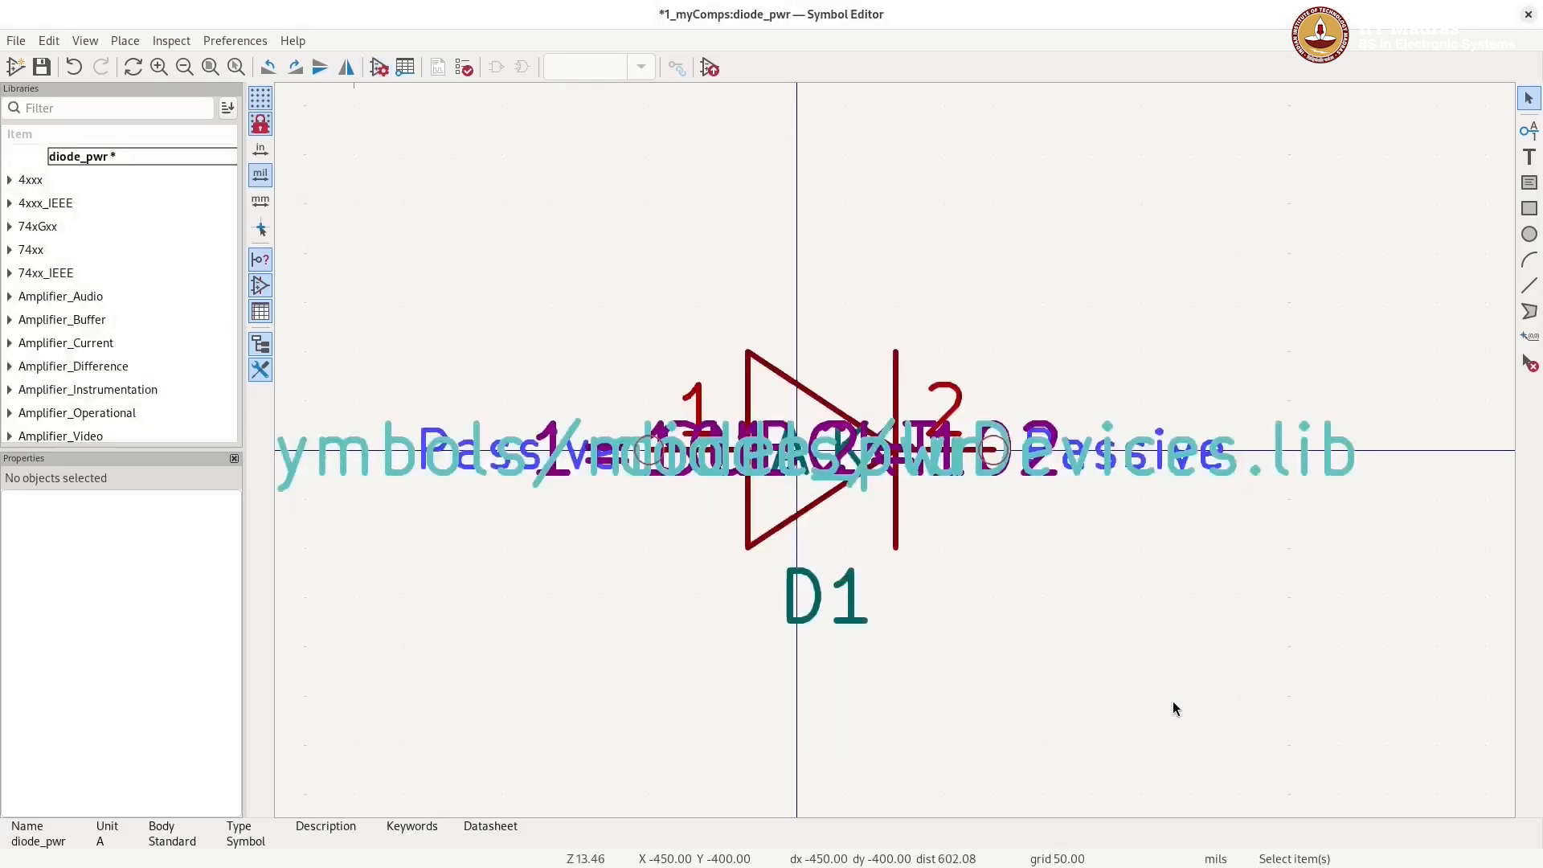
# Move the Sim.Library field text below the D1 reference and the Value field text above the diode.
pyautogui.click(368, 453)
pyautogui.moveTo(366, 453); pyautogui.dragTo(945, 682)
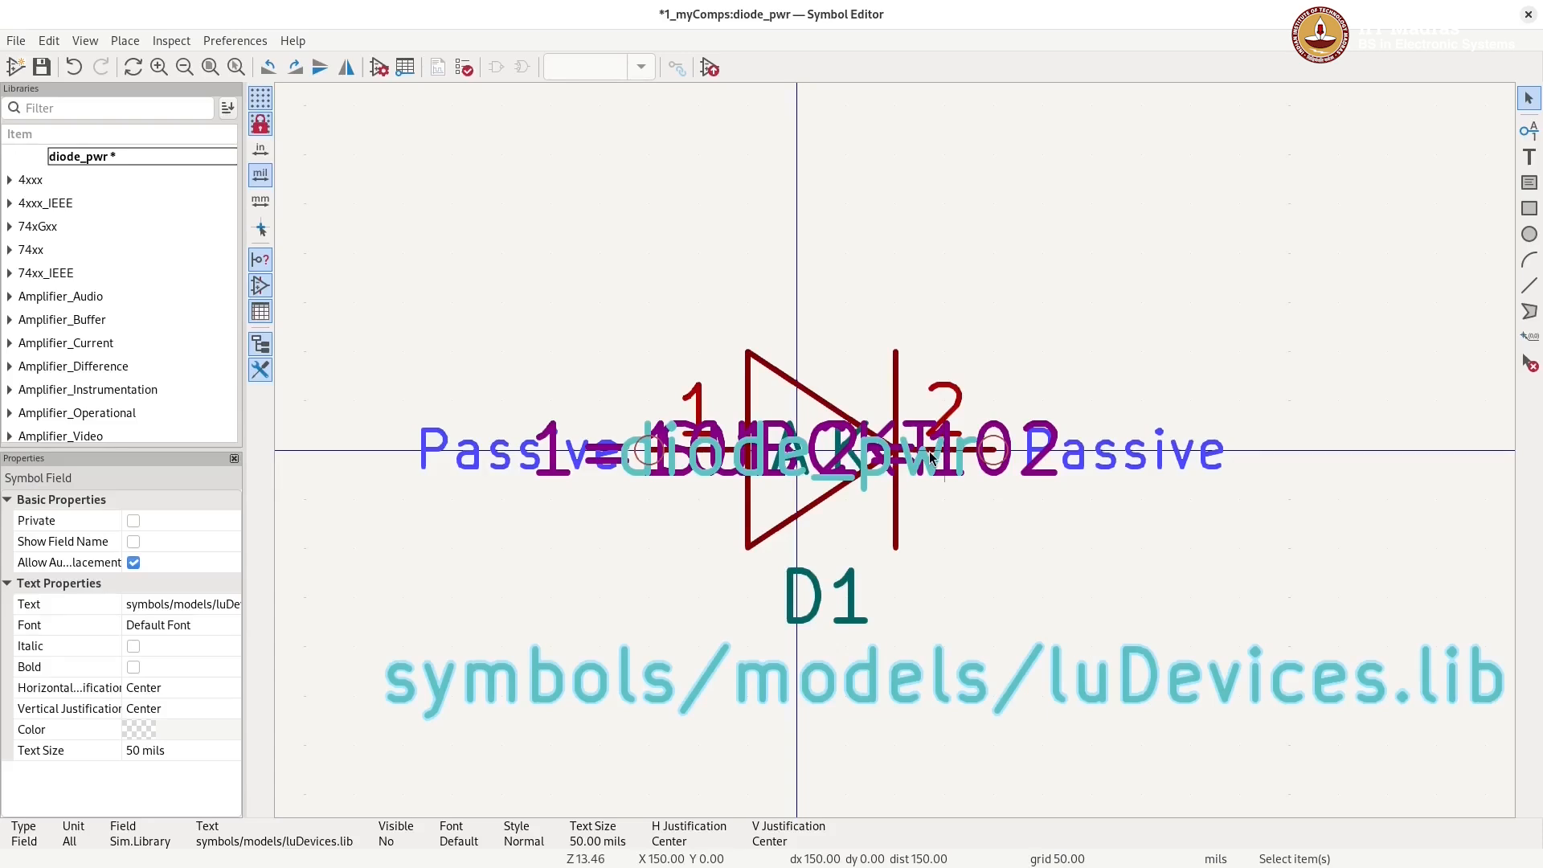
pyautogui.press('Escape')
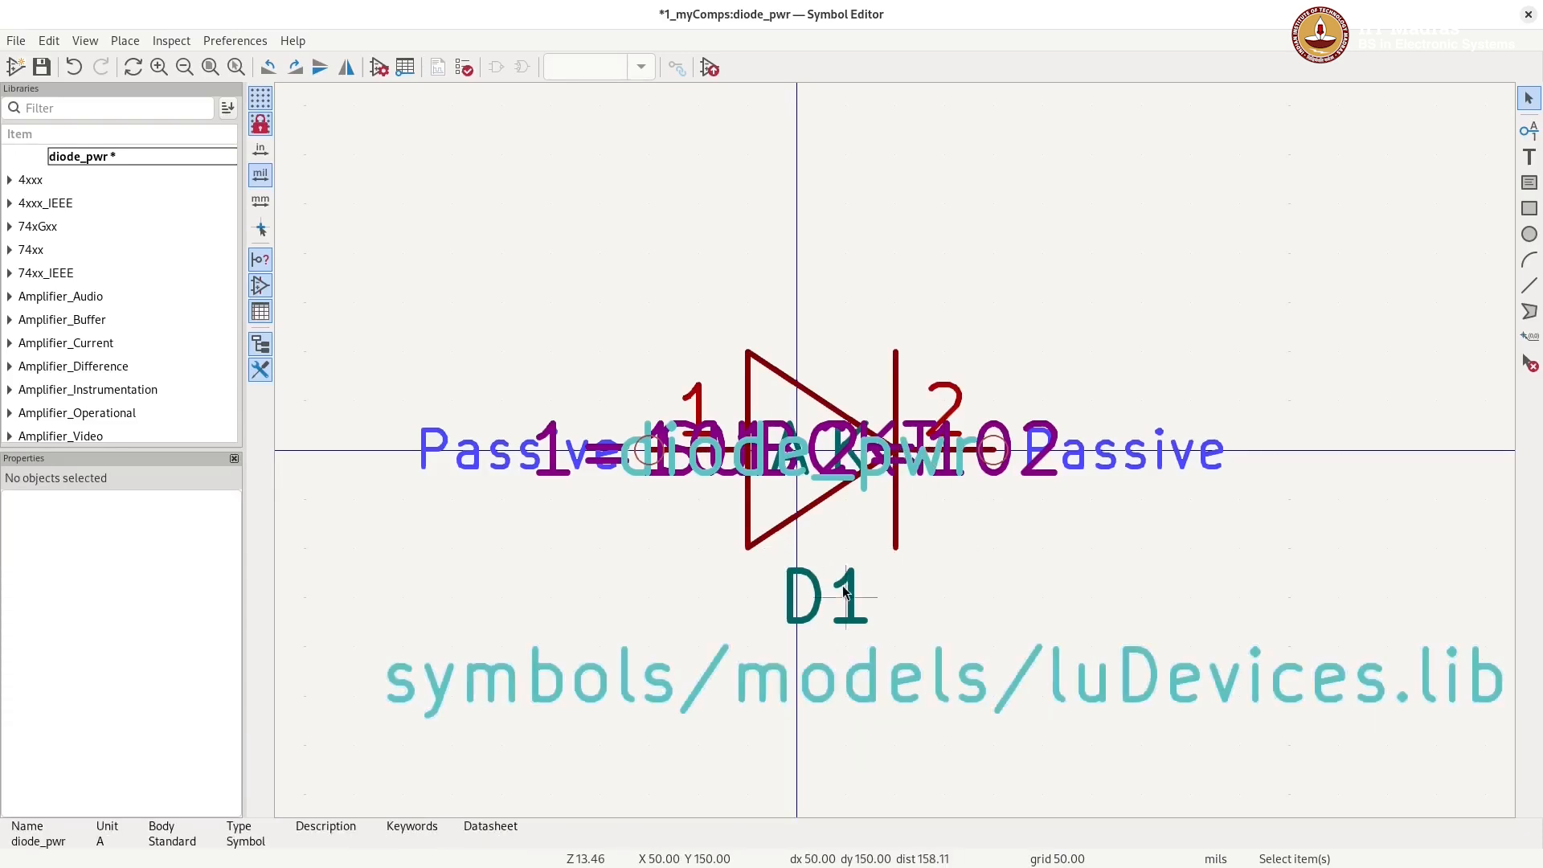
pyautogui.click(635, 445)
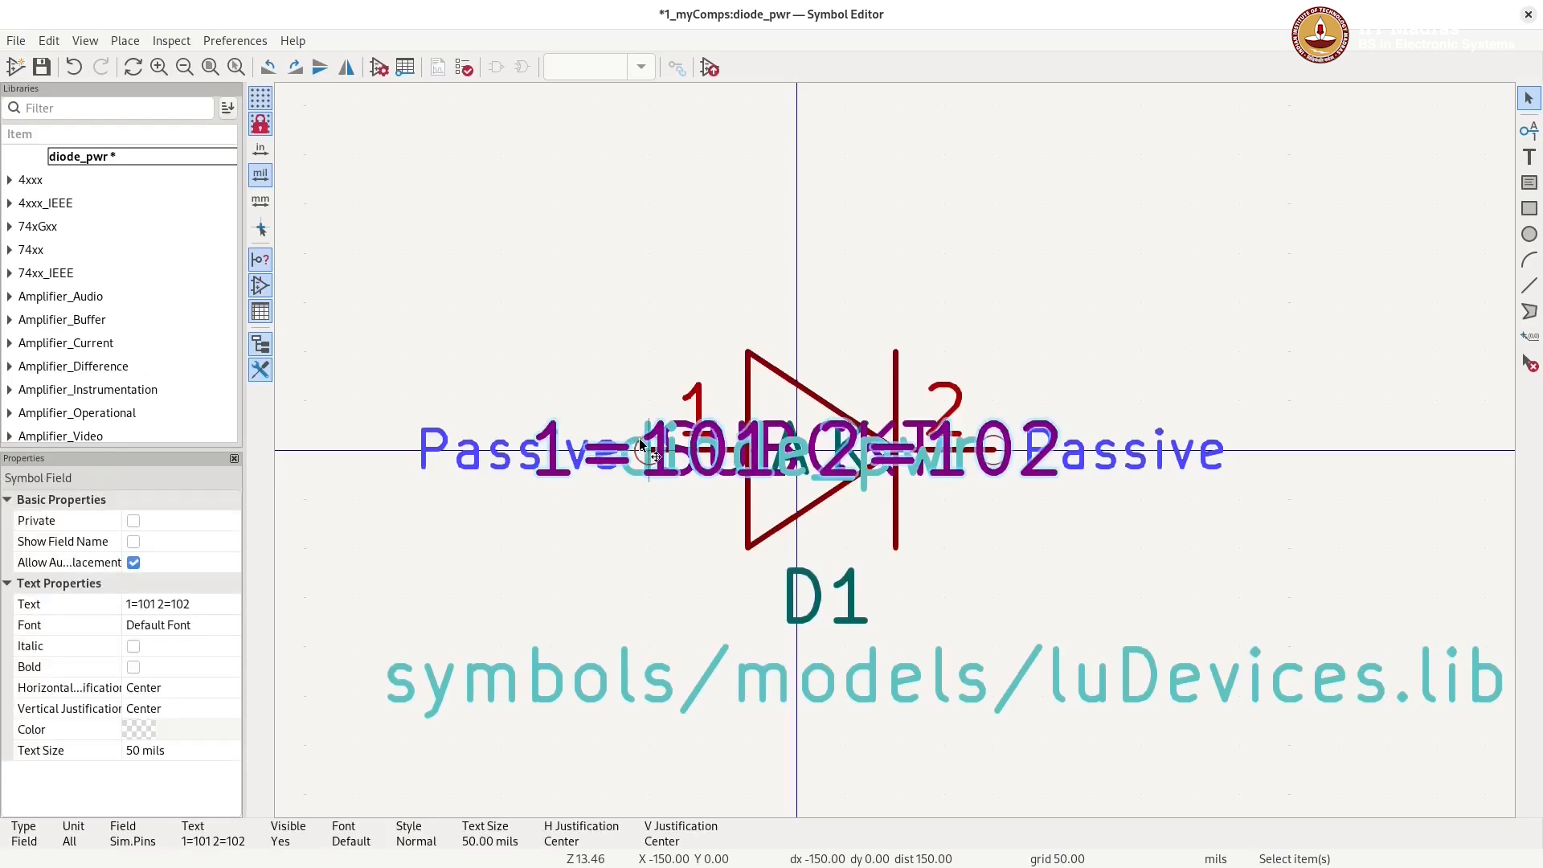
pyautogui.click(632, 477)
pyautogui.moveTo(631, 474); pyautogui.dragTo(830, 298)
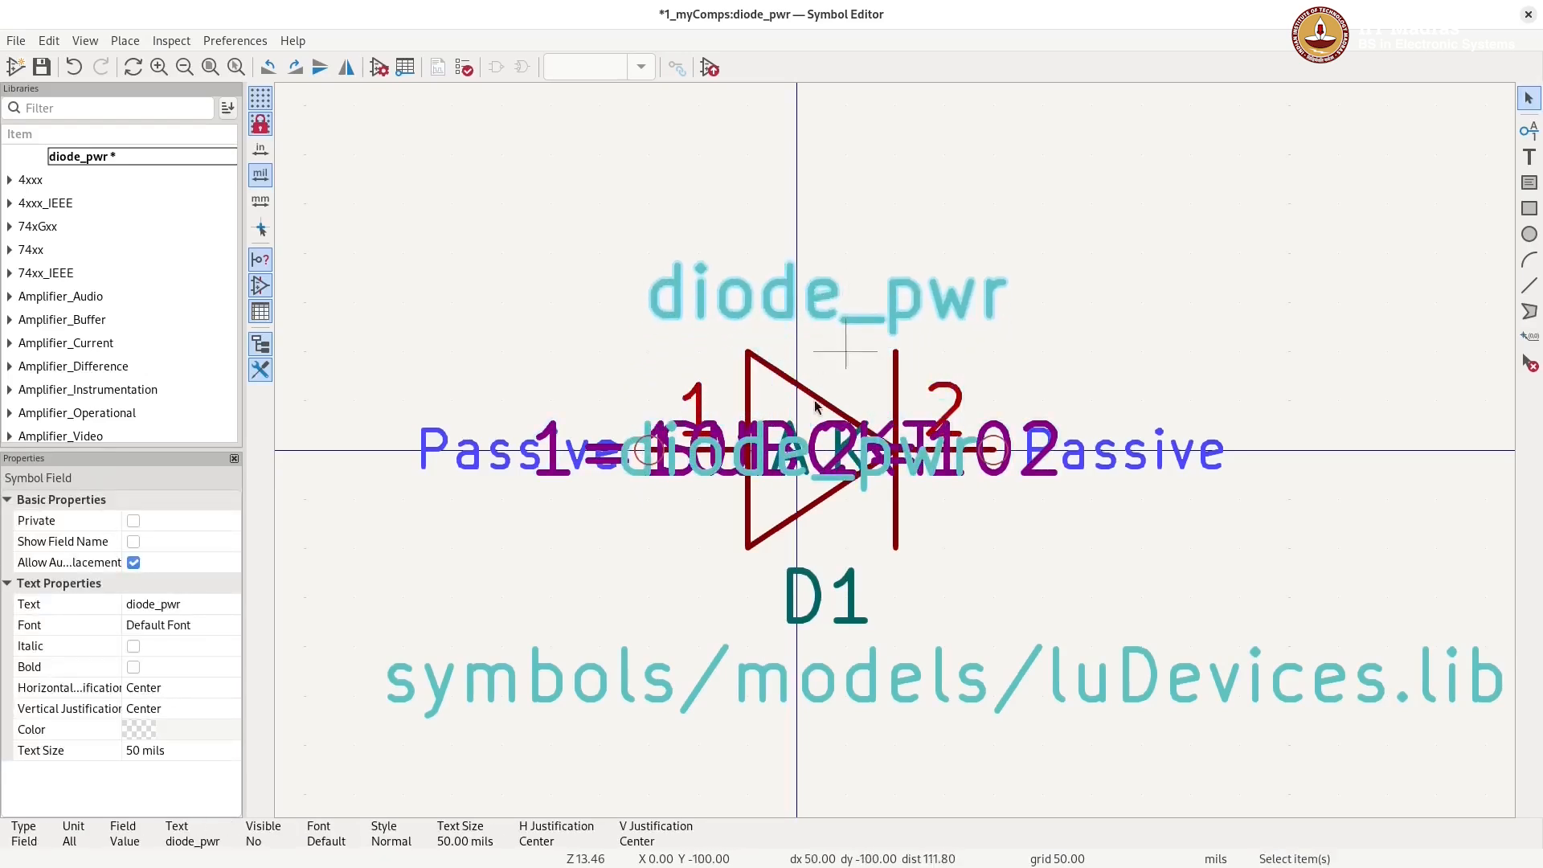
# Move the Sim.Name field text below the D1 reference and place the Sim.Library text directly beneath it.
pyautogui.click(631, 476)
pyautogui.moveTo(644, 487); pyautogui.dragTo(1339, 812)
pyautogui.click(655, 685)
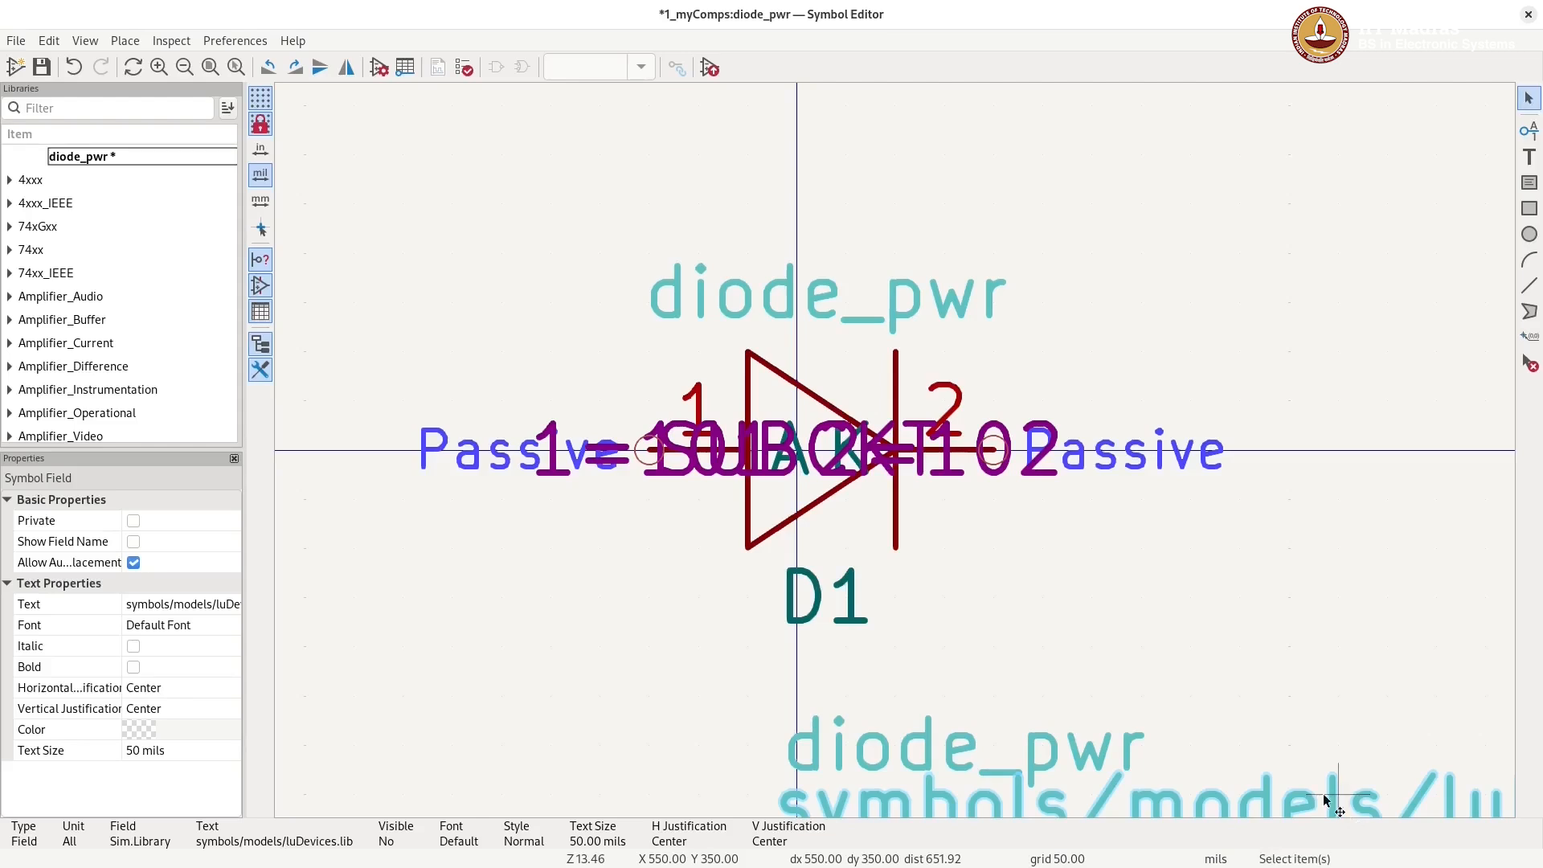
pyautogui.scroll(-1, 1289, 598)
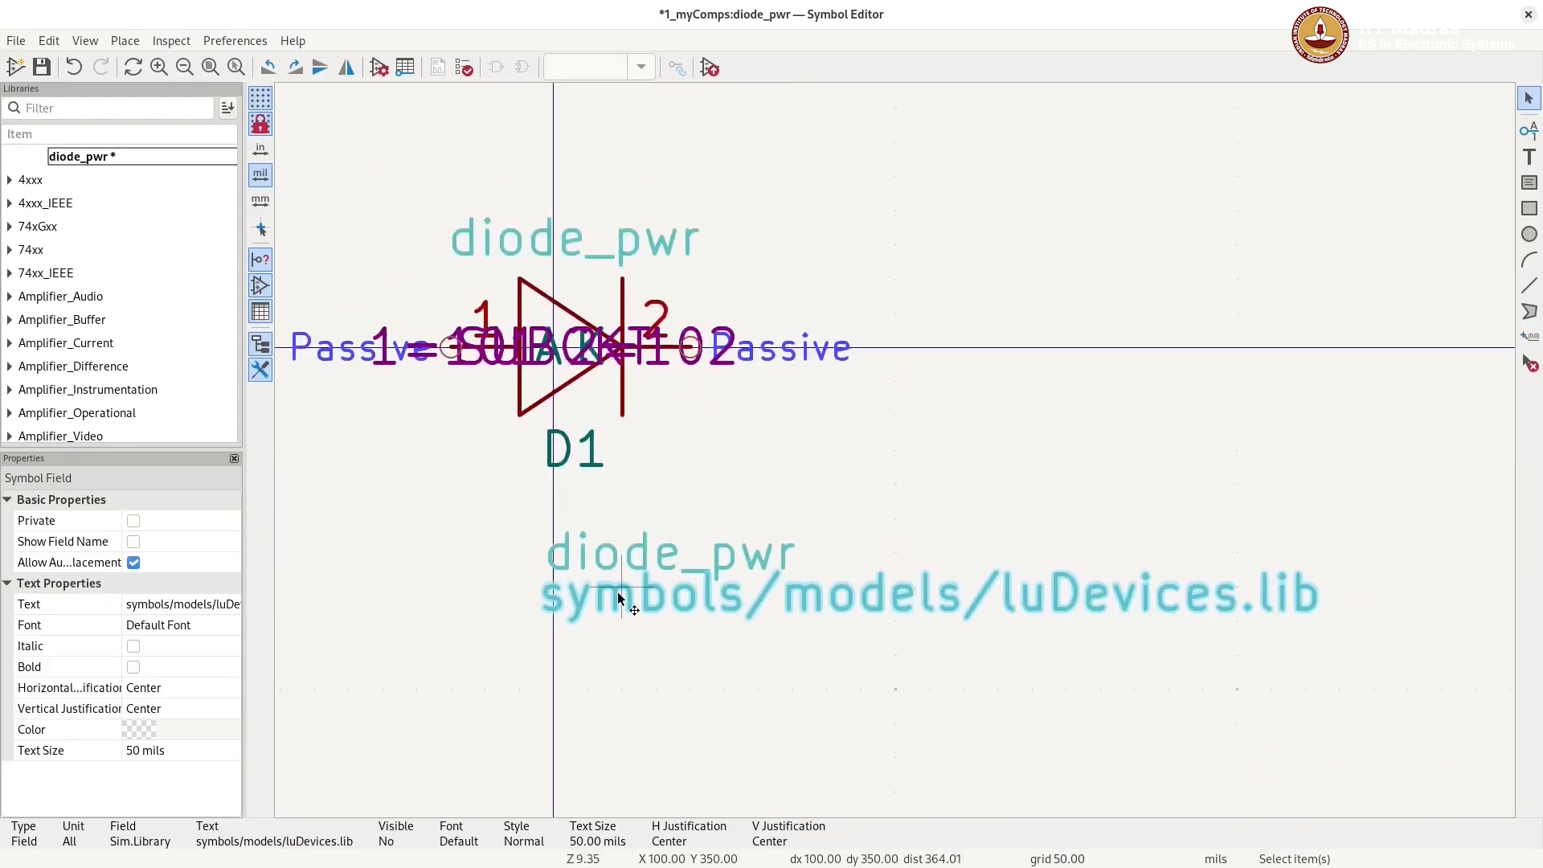
pyautogui.moveTo(933, 600); pyautogui.dragTo(947, 627)
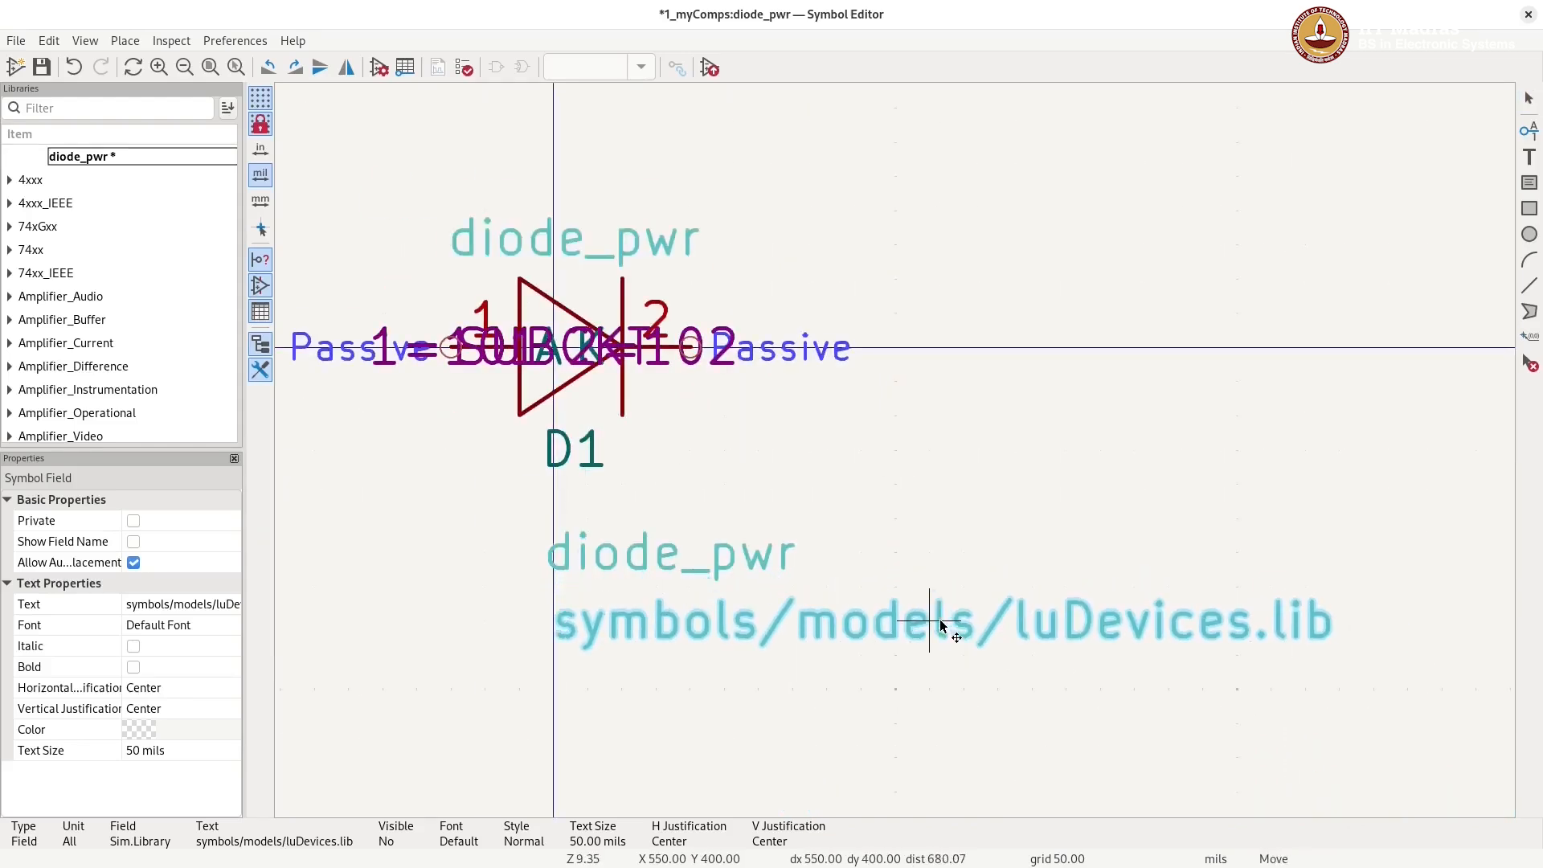
# Move the Sim.Device text SUBCKT to the upper right of the diode and the Sim.Pins text above the Value field.
pyautogui.scroll(1, 450, 518)
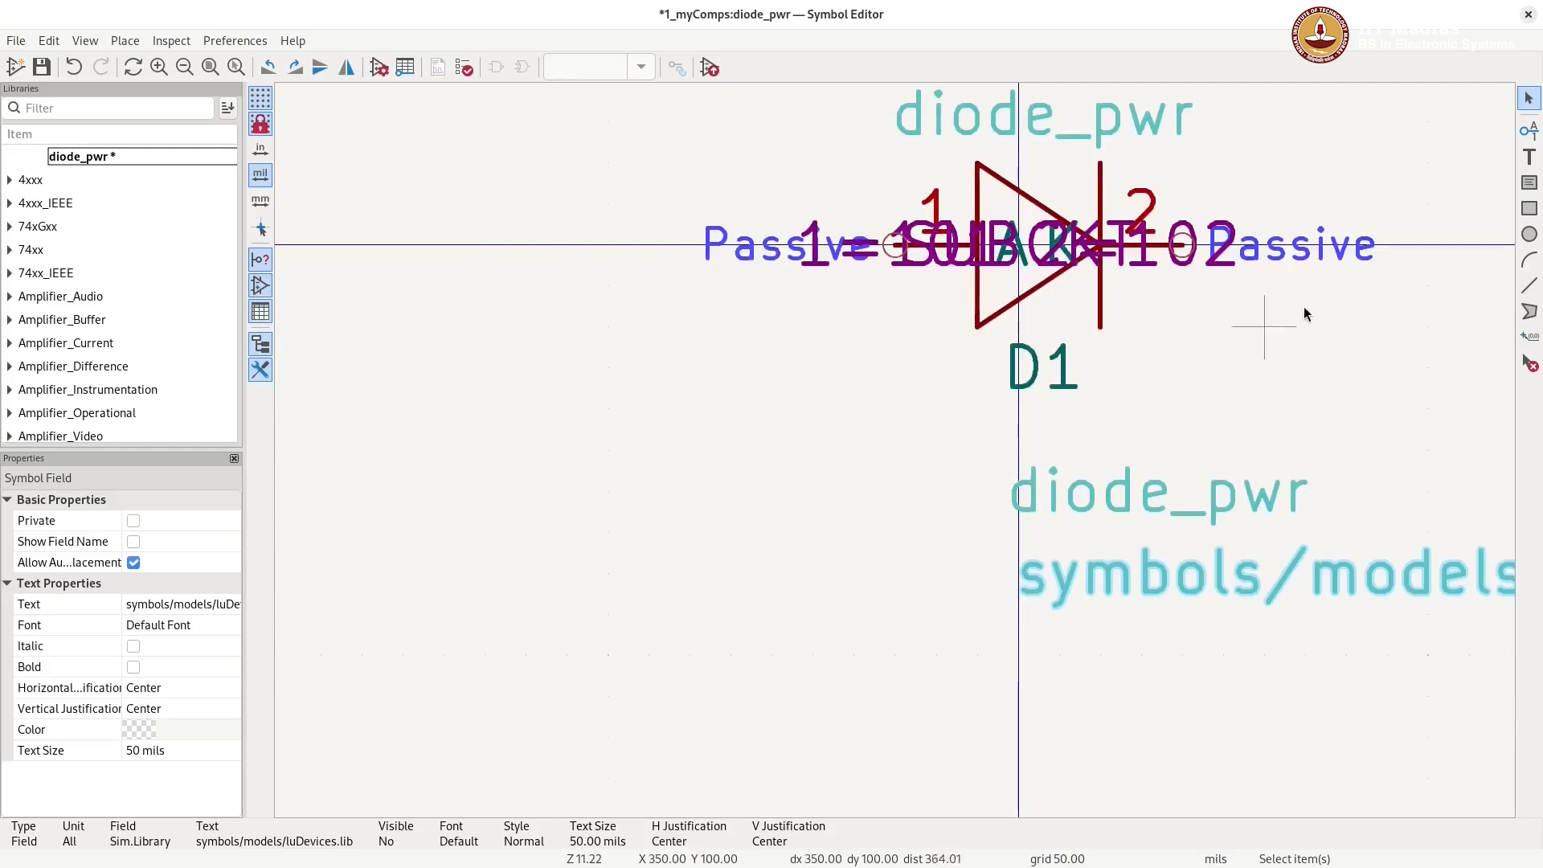
pyautogui.scroll(-1, 1277, 265)
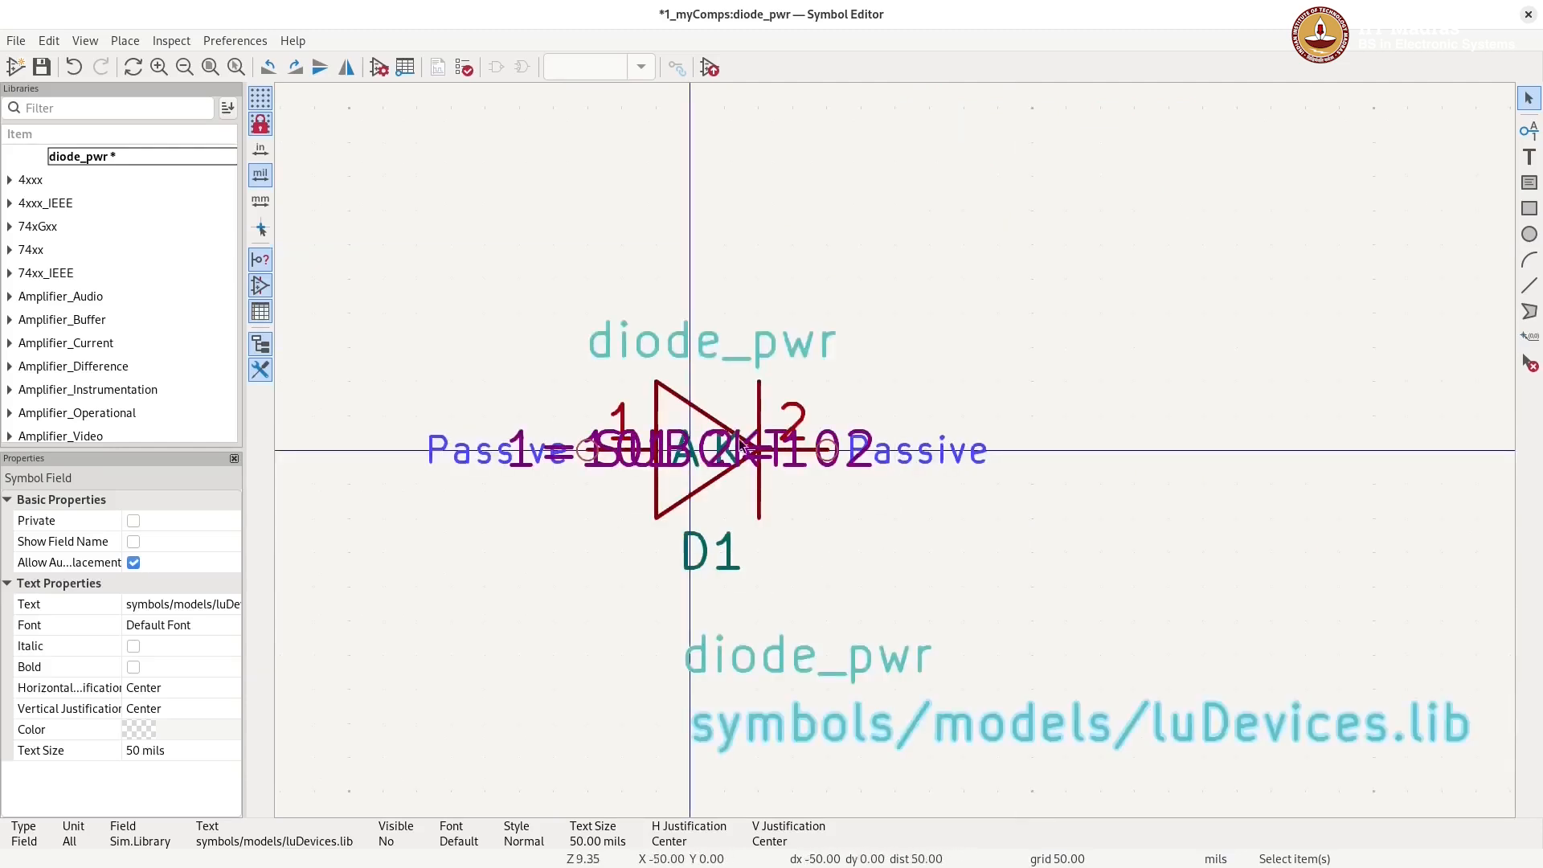
pyautogui.click(617, 434)
pyautogui.press('m')
pyautogui.click(988, 354)
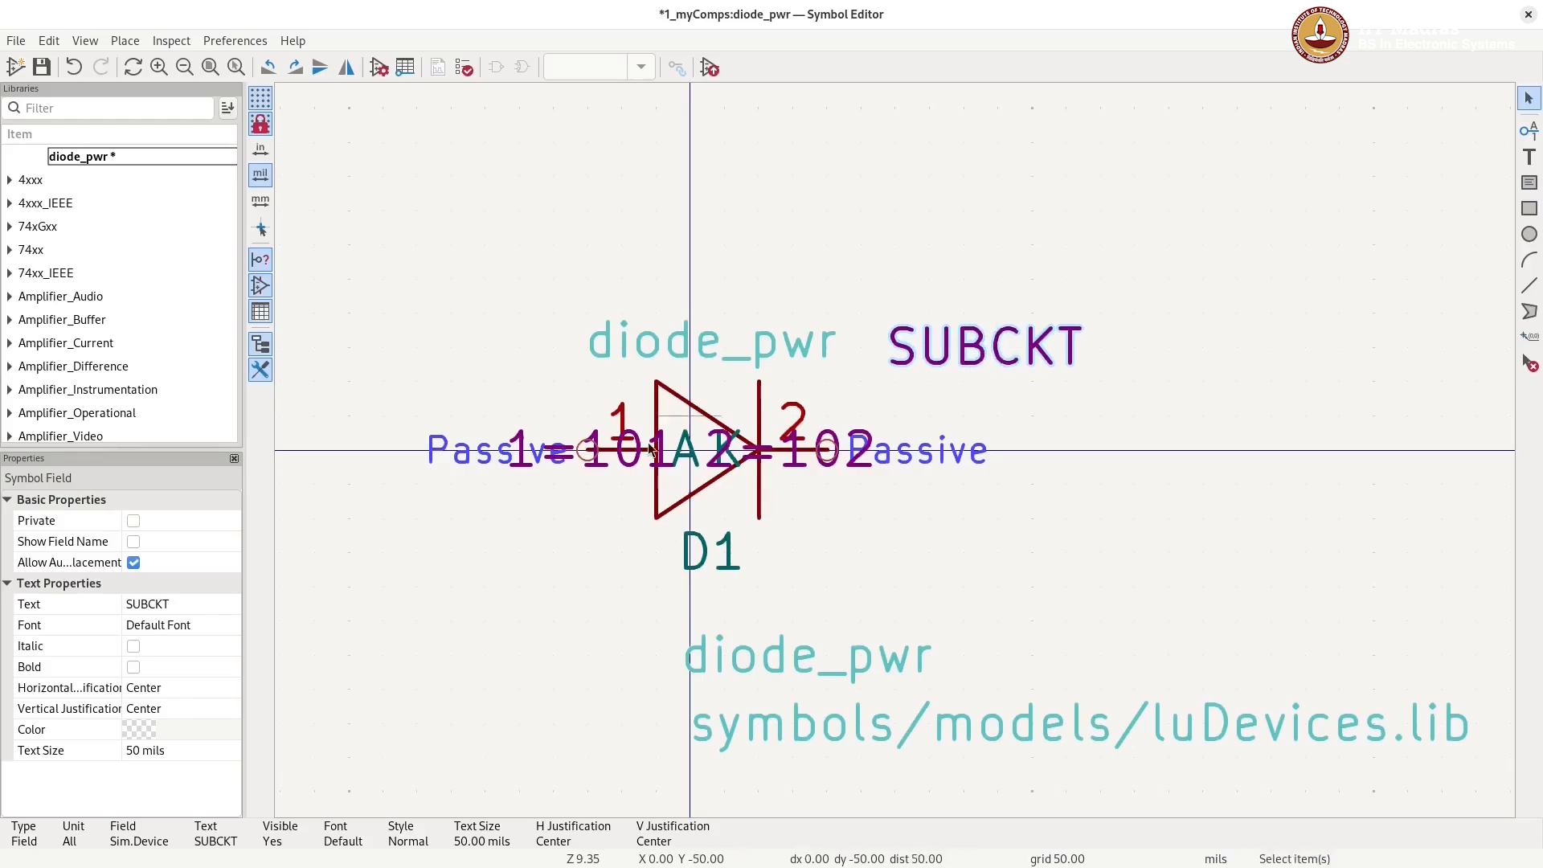
pyautogui.click(604, 469)
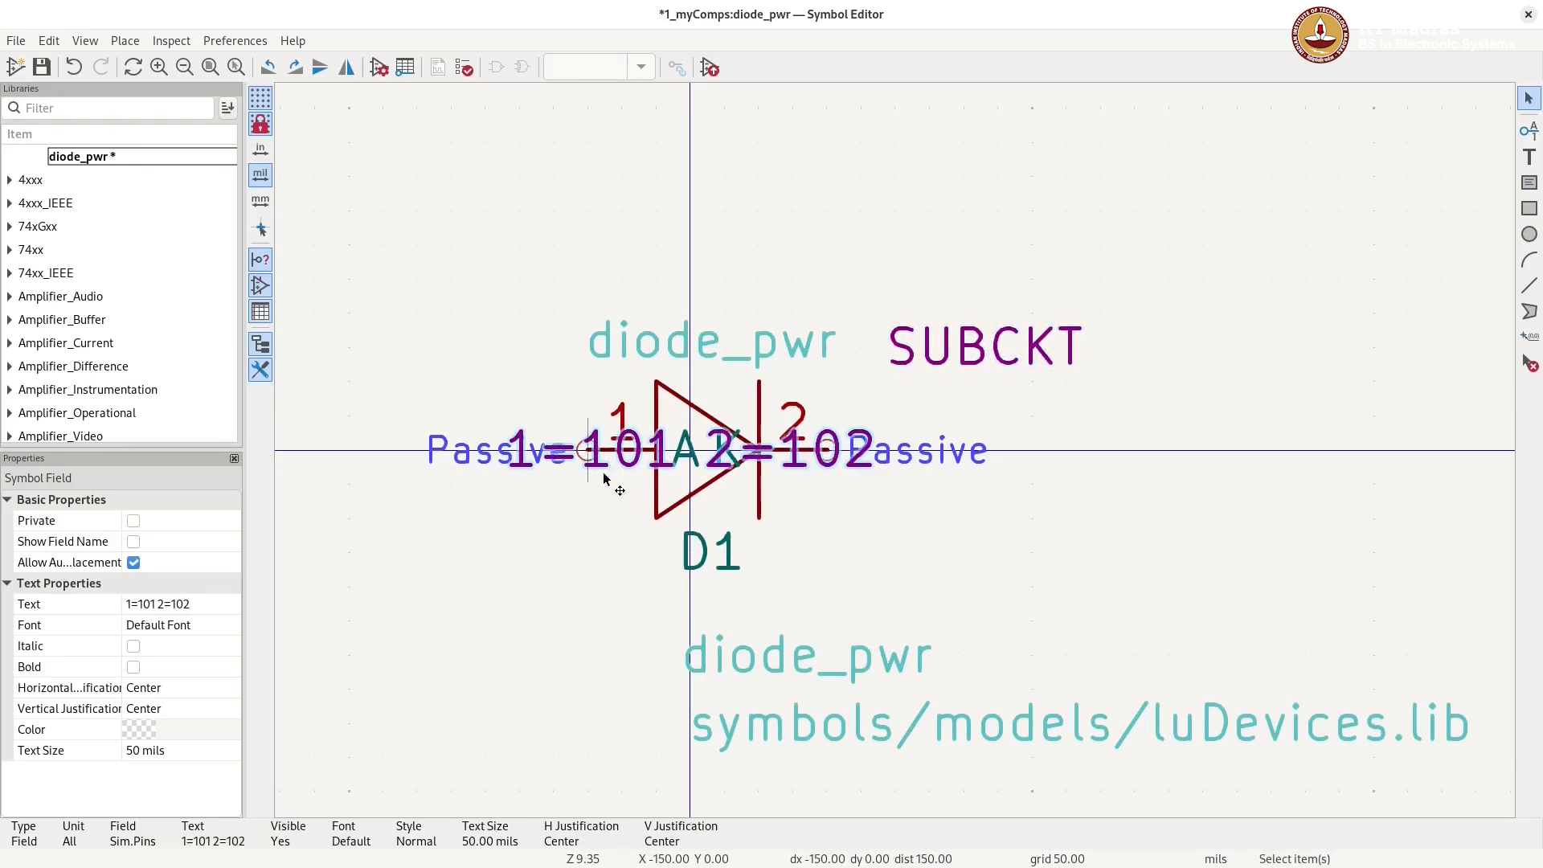
pyautogui.press('m')
pyautogui.click(734, 262)
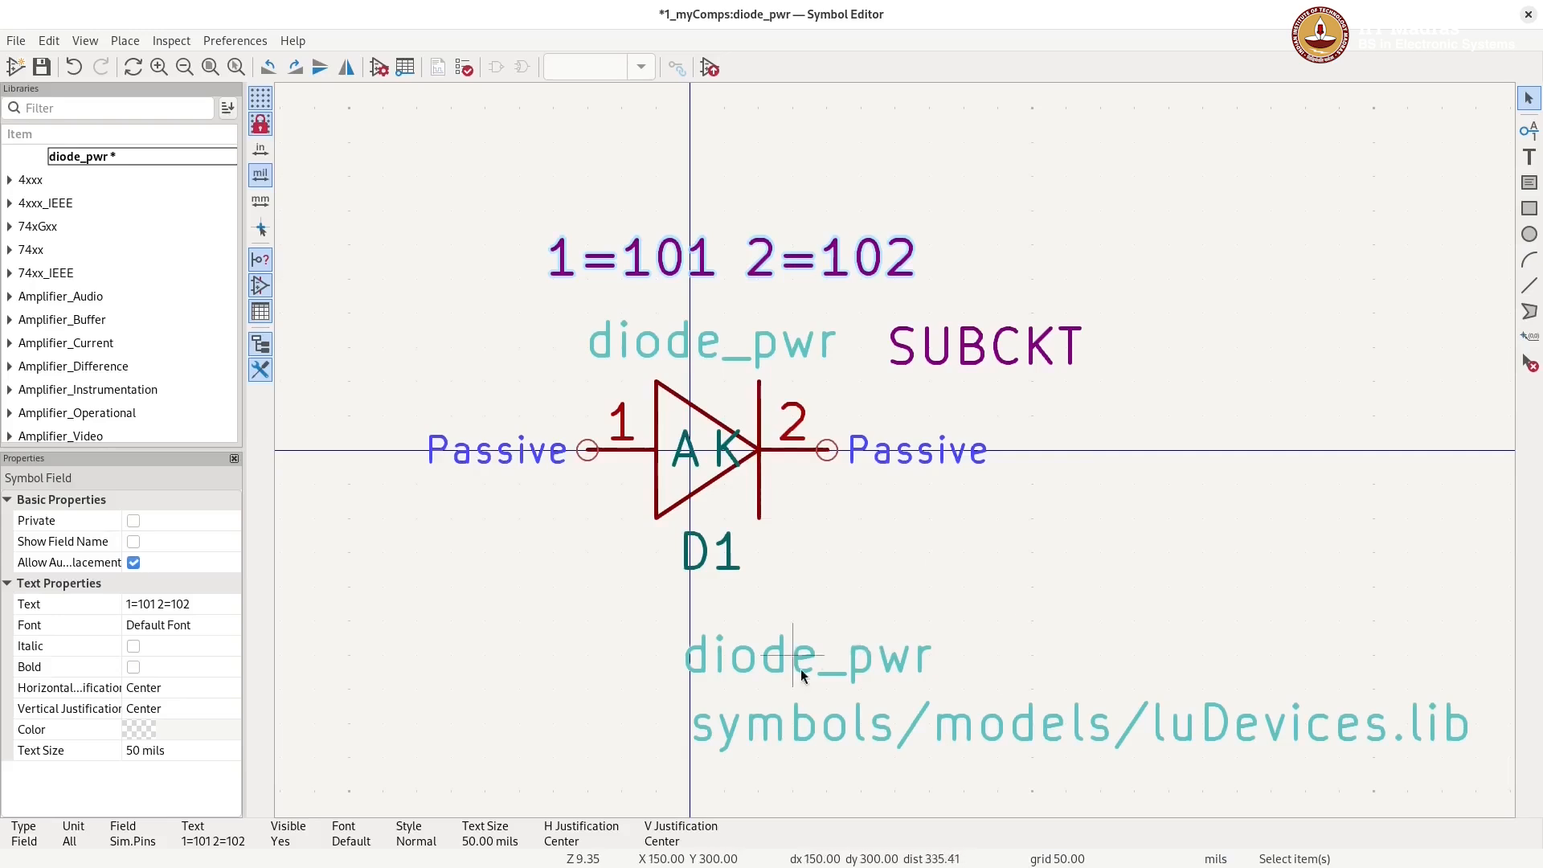
# Change the Sim.Library field text to models/luDevices.lib and realign it beneath the Sim.Name text.
pyautogui.click(1055, 736)
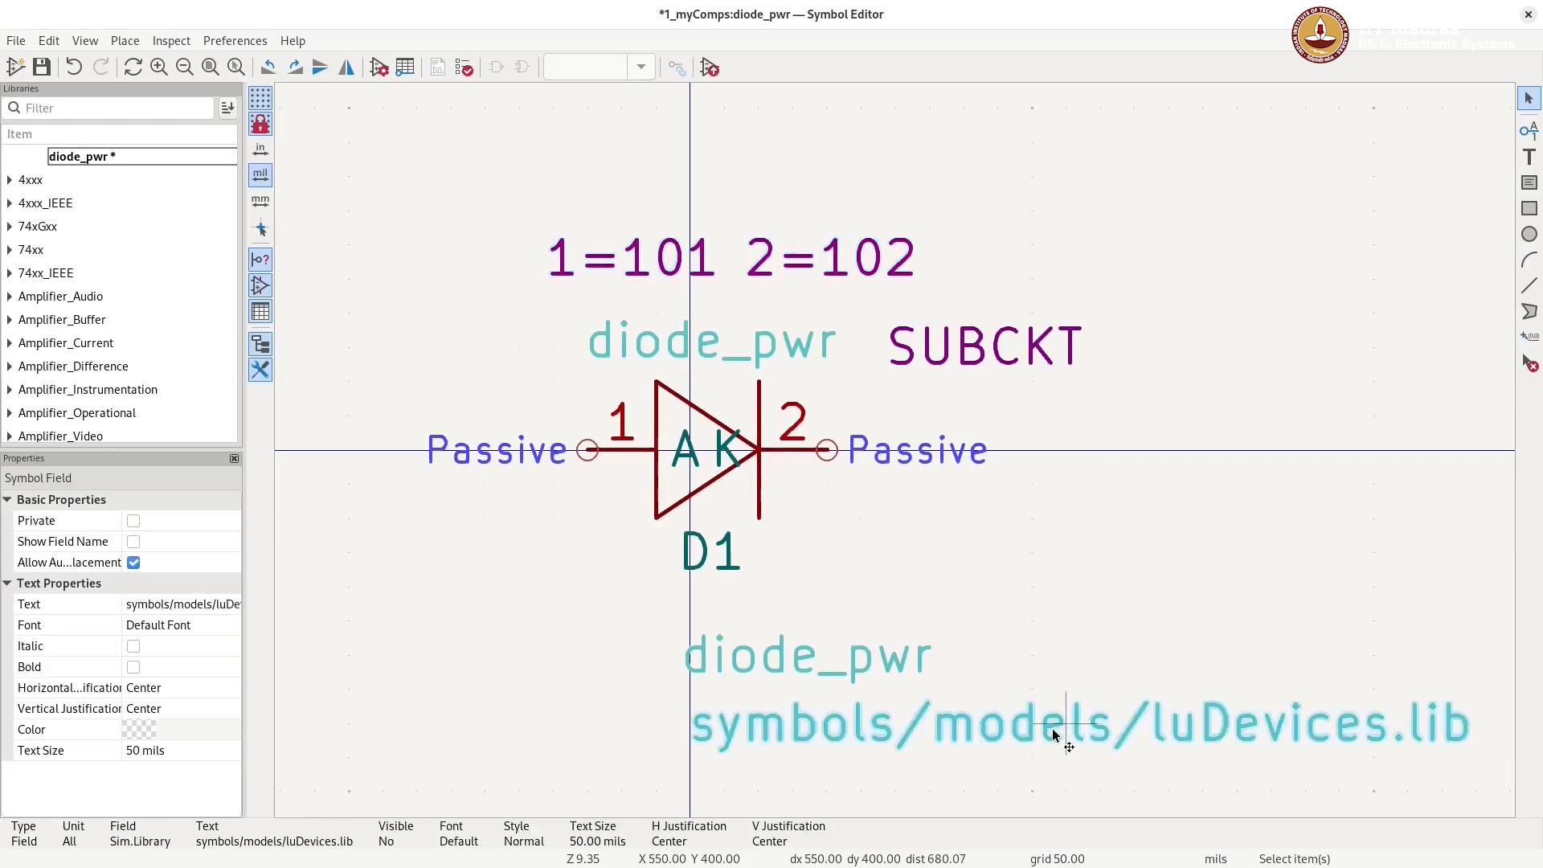
pyautogui.doubleClick(1054, 733)
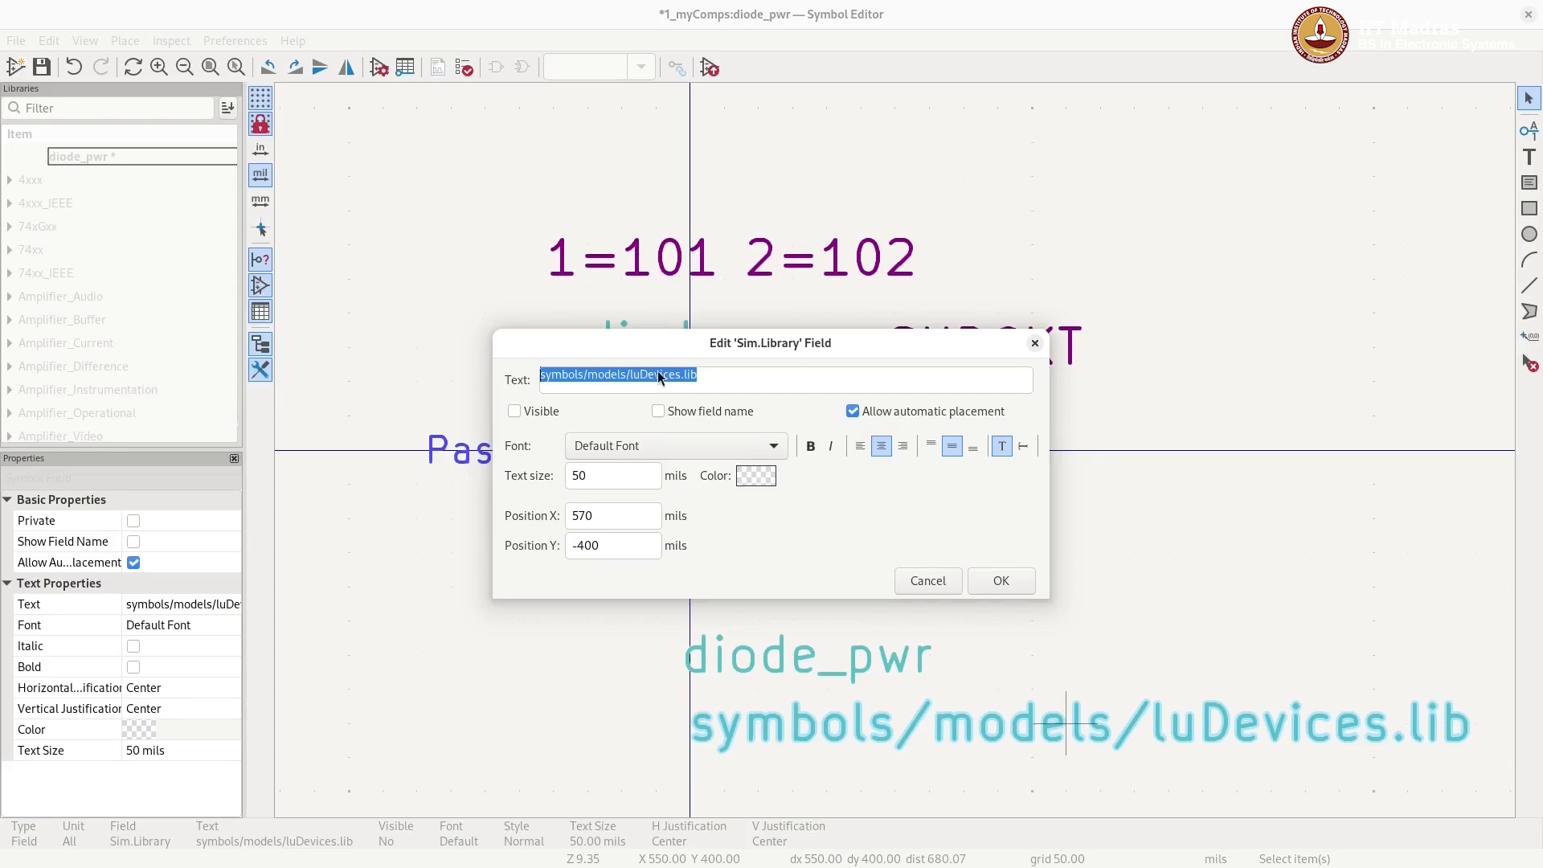
pyautogui.click(582, 375)
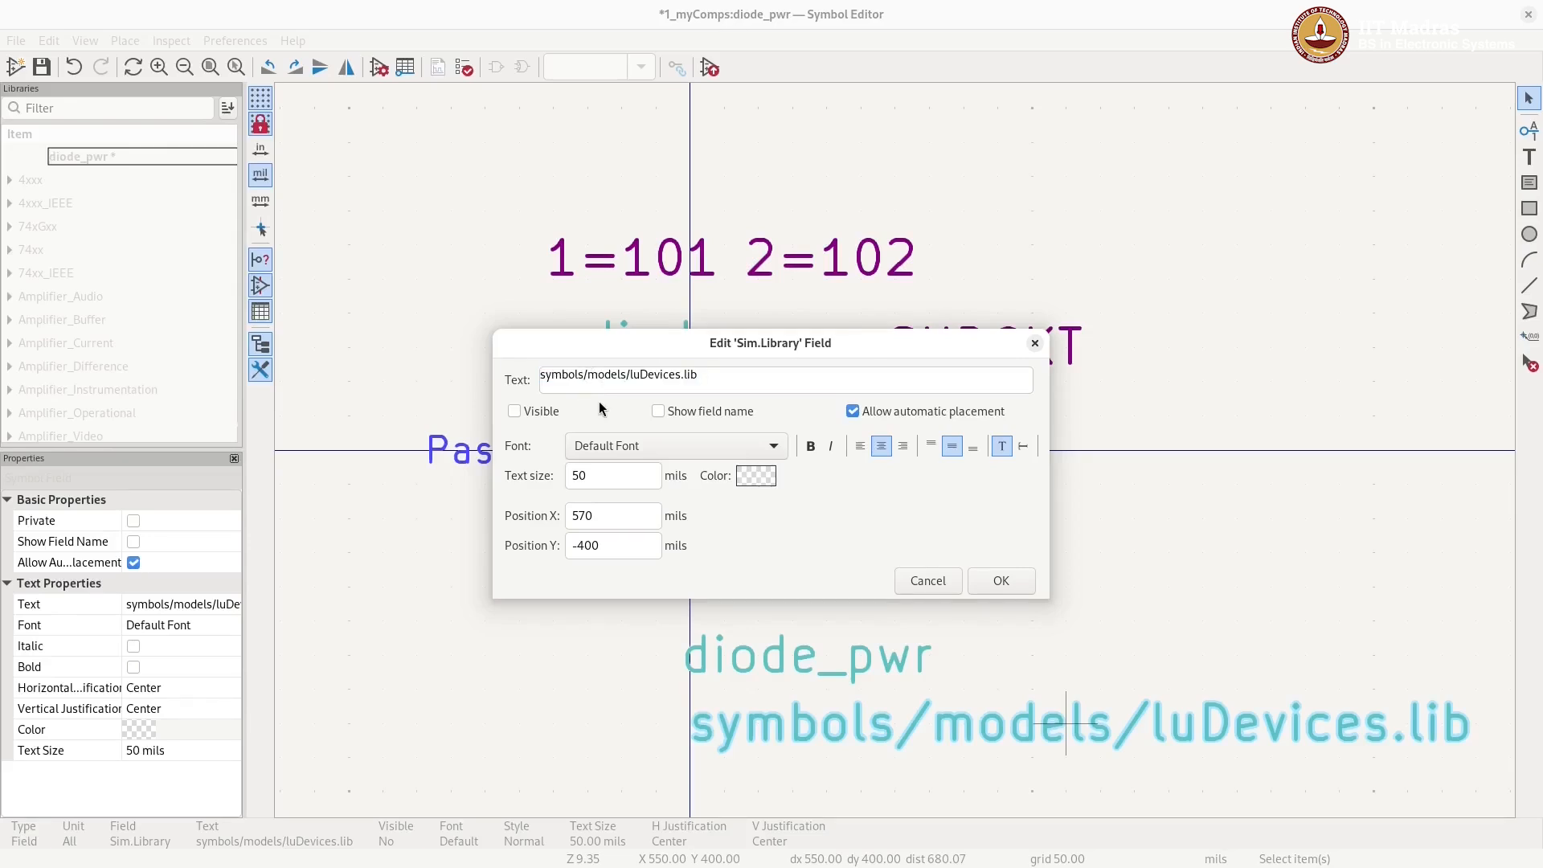
pyautogui.press('BackSpace')
pyautogui.press('BackSpace')
pyautogui.press('BackSpace')
pyautogui.press('BackSpace')
pyautogui.press('BackSpace')
pyautogui.press('BackSpace')
pyautogui.press('BackSpace')
pyautogui.click(1005, 582)
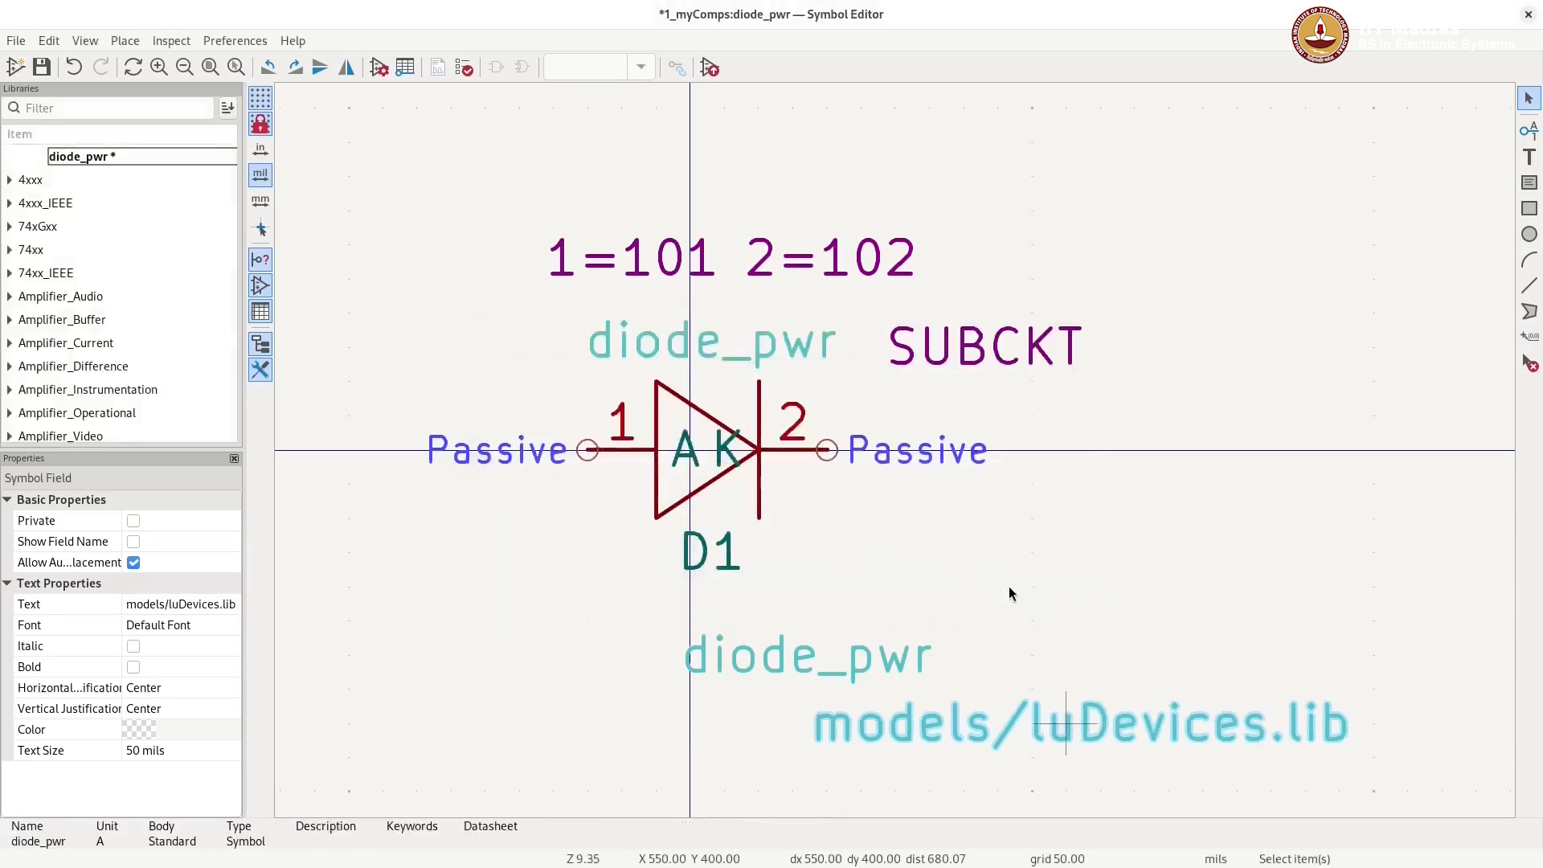
pyautogui.press('m')
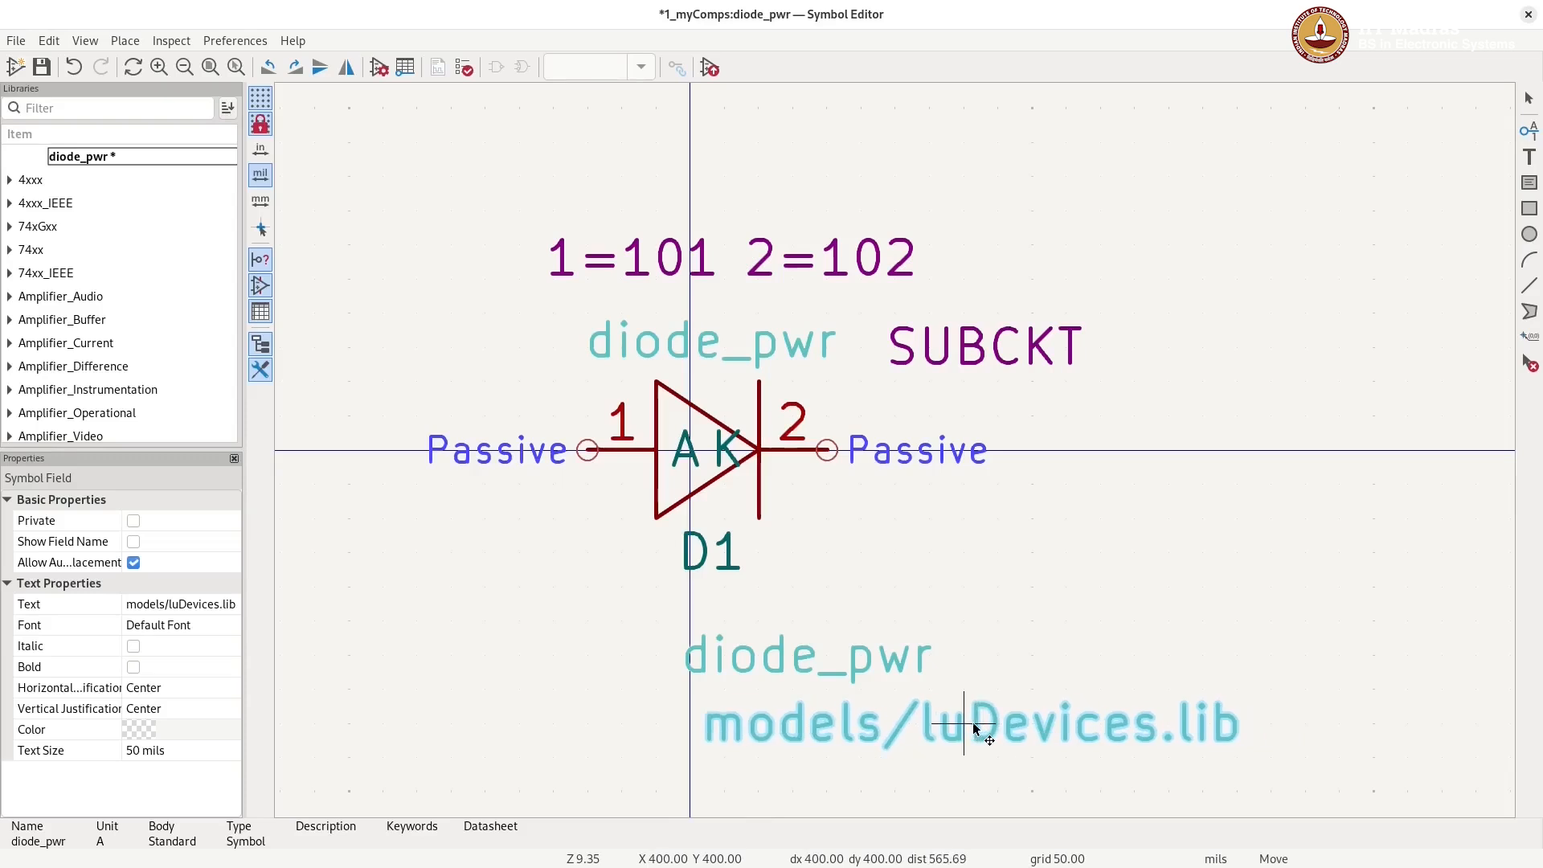
pyautogui.click(974, 727)
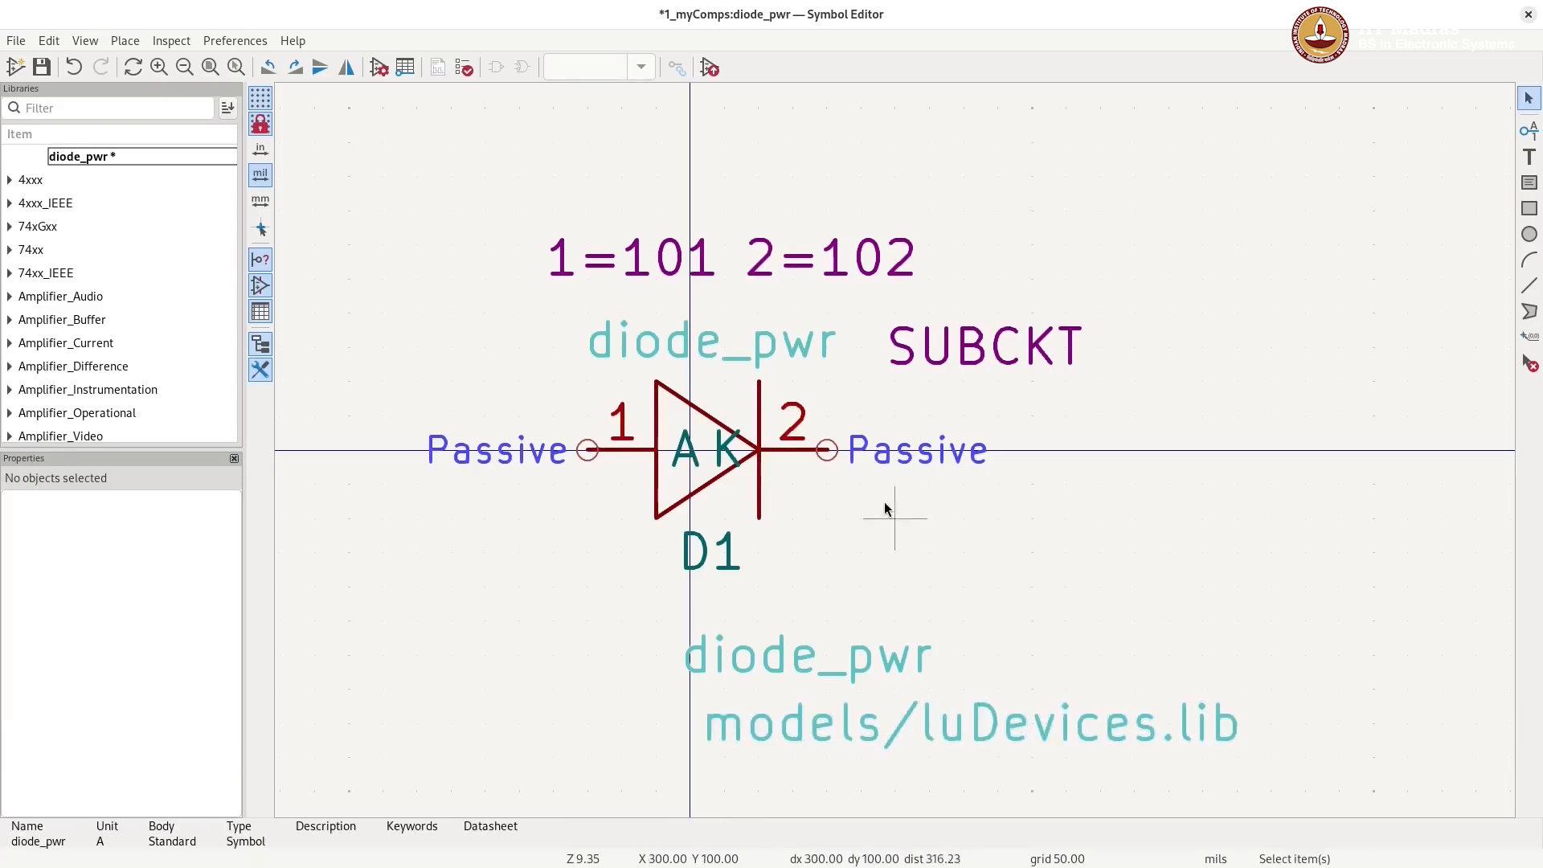
# Save the diode_pwr symbol and check that it is listed in the 1_myComps library.
pyautogui.click(43, 67)
pyautogui.scroll(1, 131, 236)
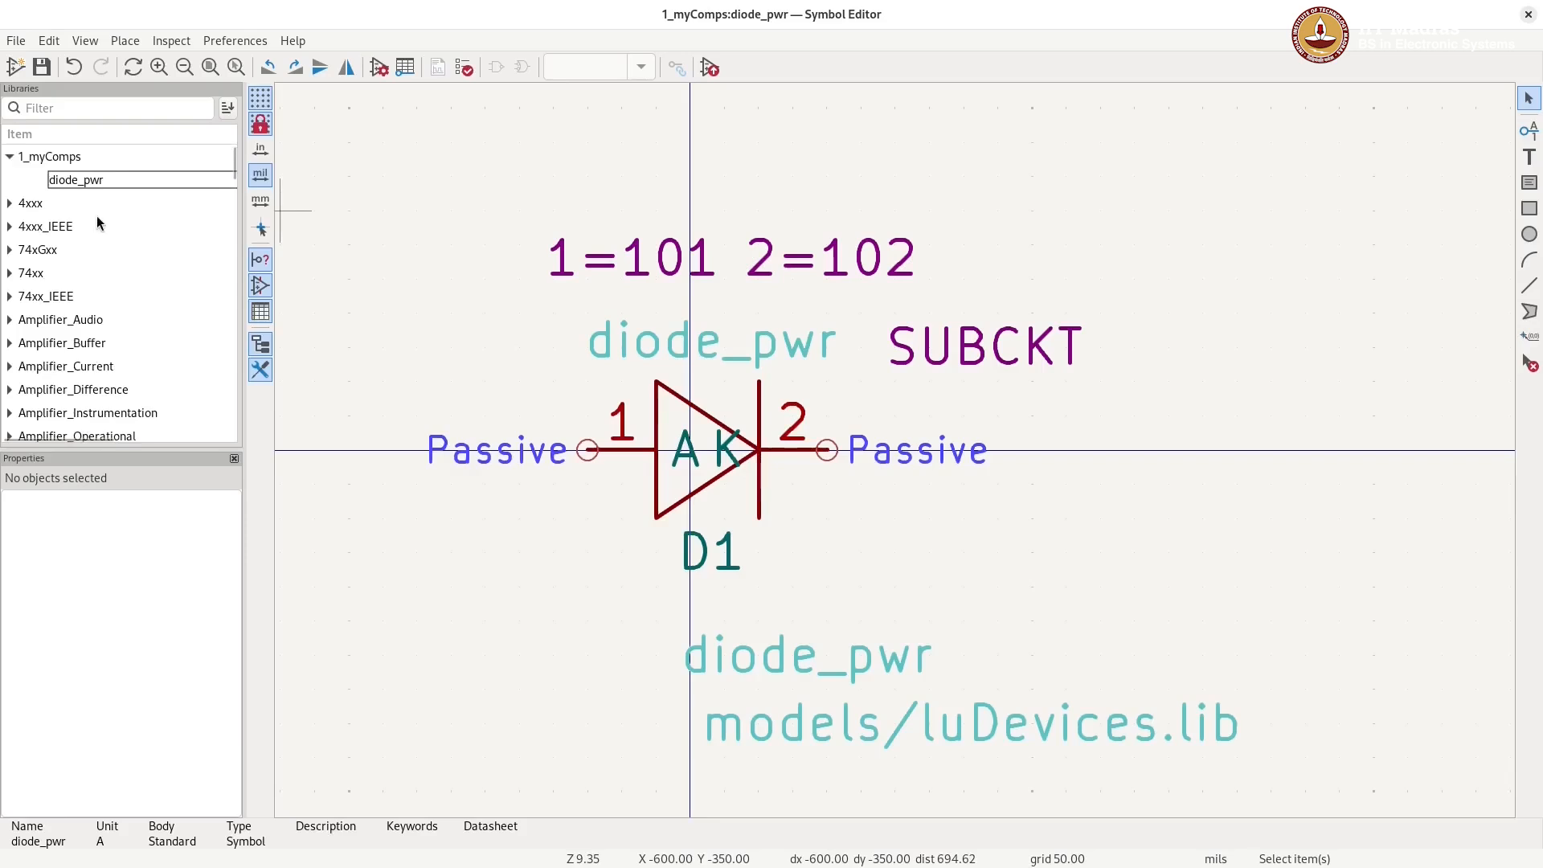
pyautogui.click(10, 160)
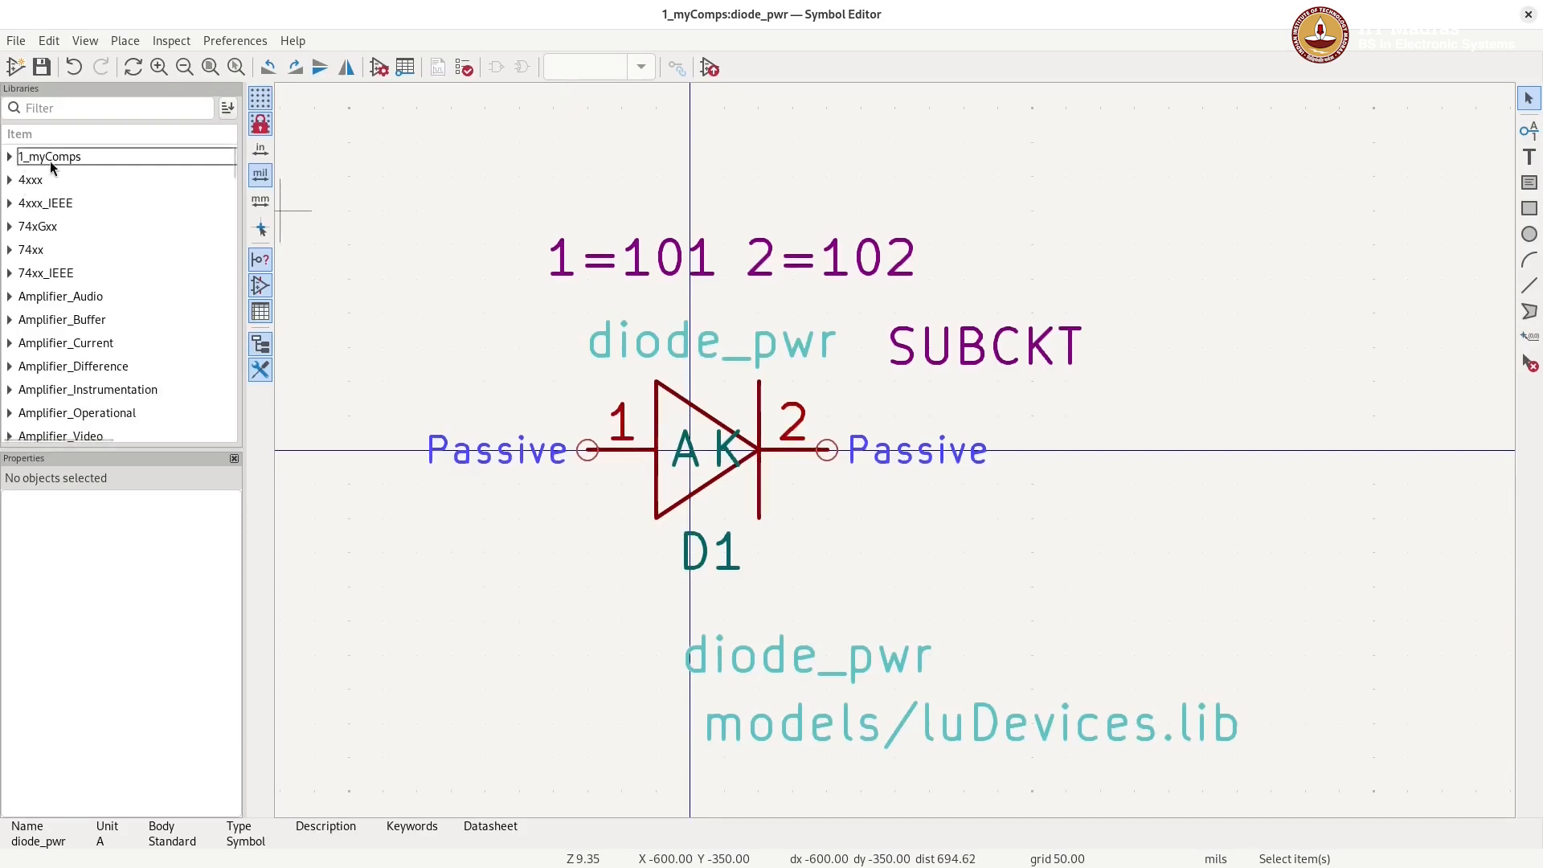
pyautogui.click(27, 164)
pyautogui.click(11, 158)
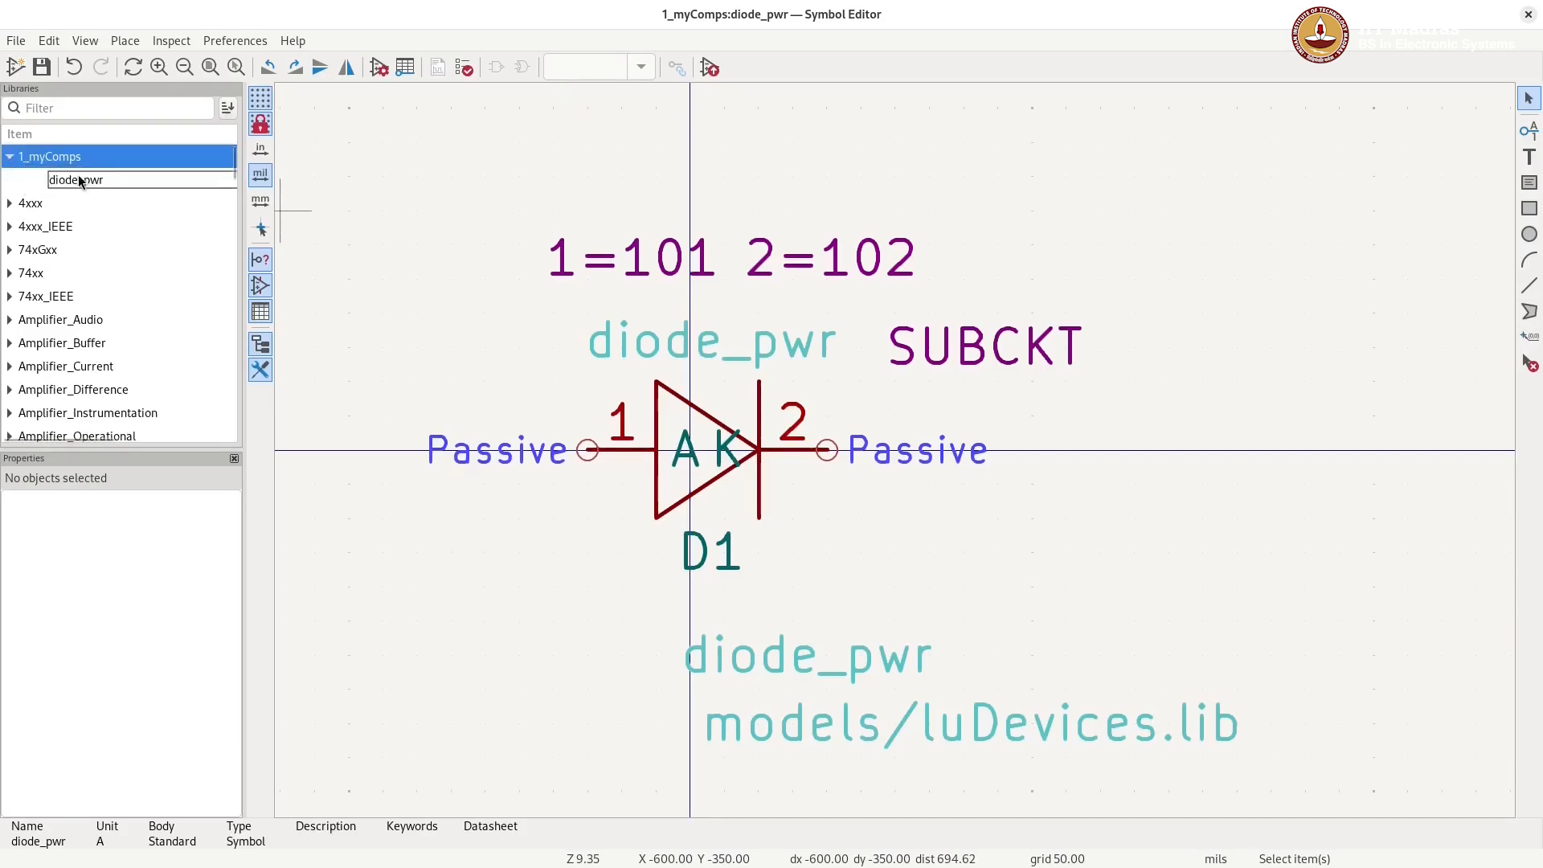
pyautogui.click(80, 181)
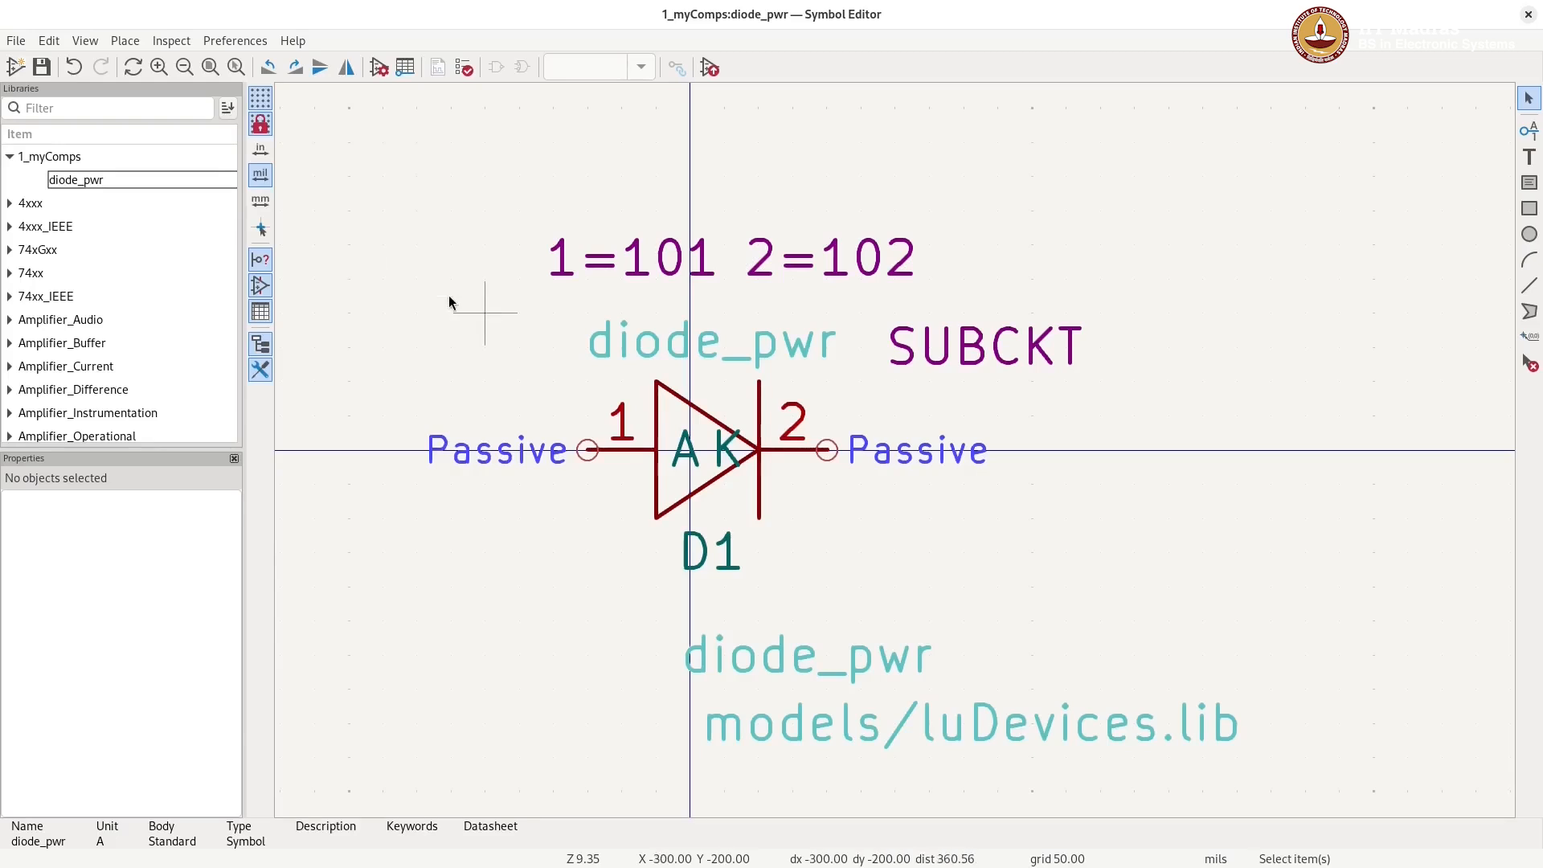
# Save the symbol once more and close the Symbol Editor.
pyautogui.click(16, 41)
pyautogui.click(43, 153)
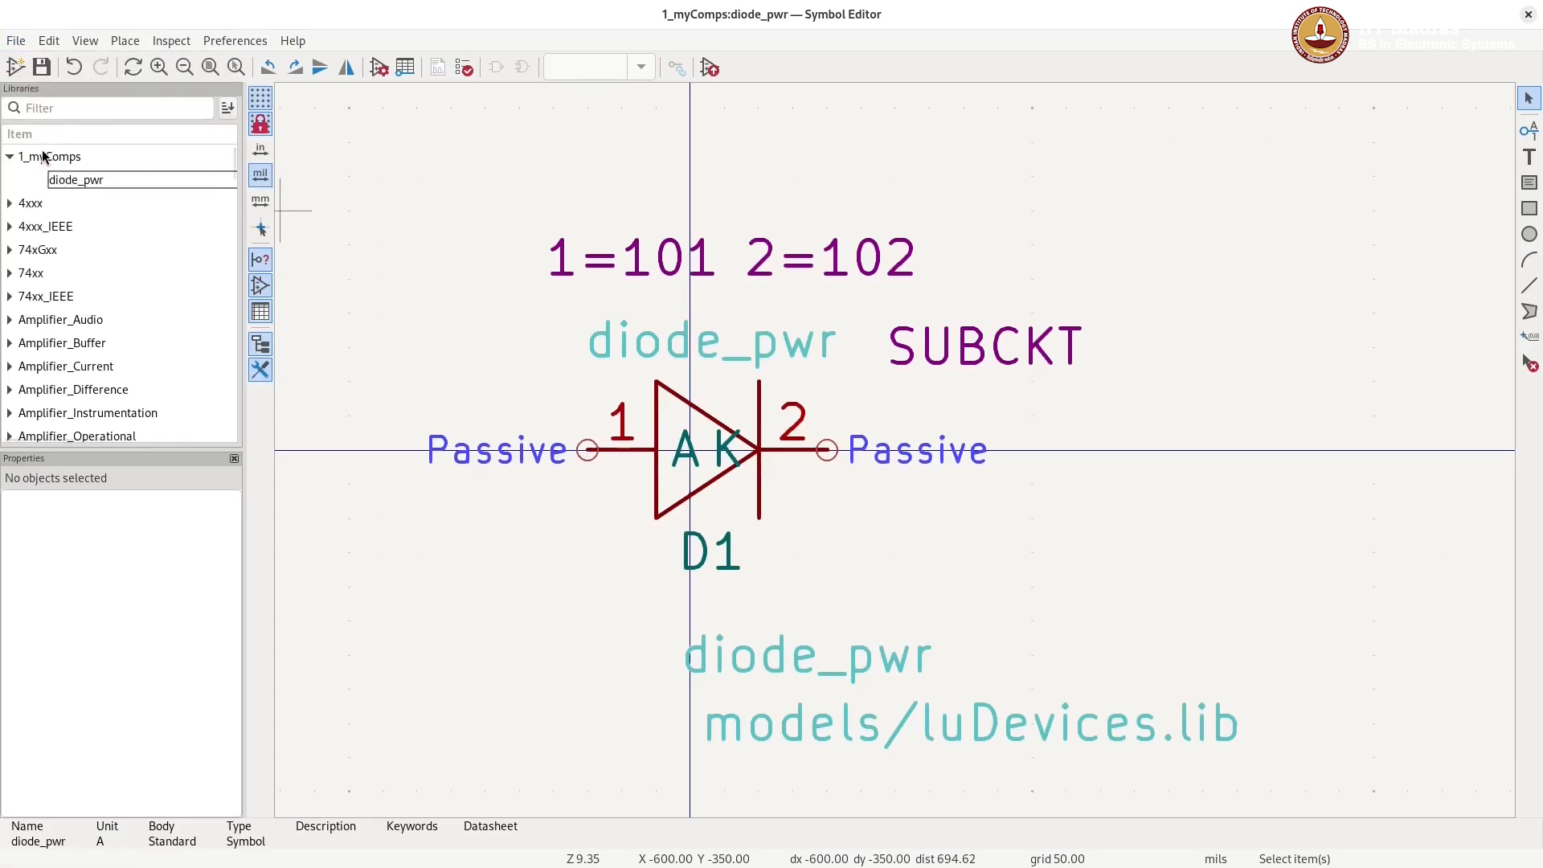
pyautogui.click(19, 41)
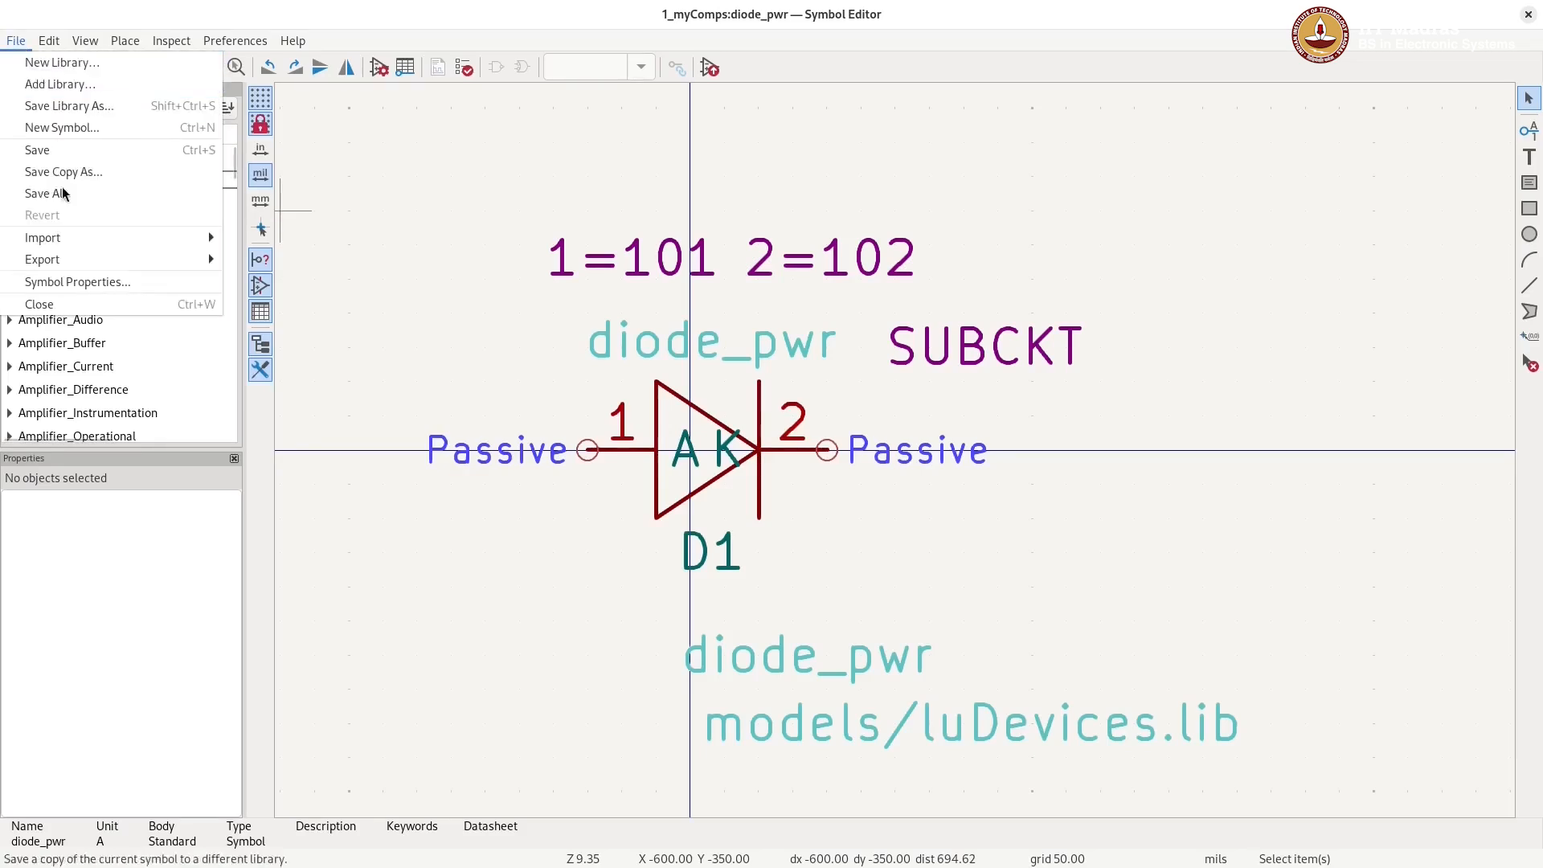
pyautogui.click(56, 305)
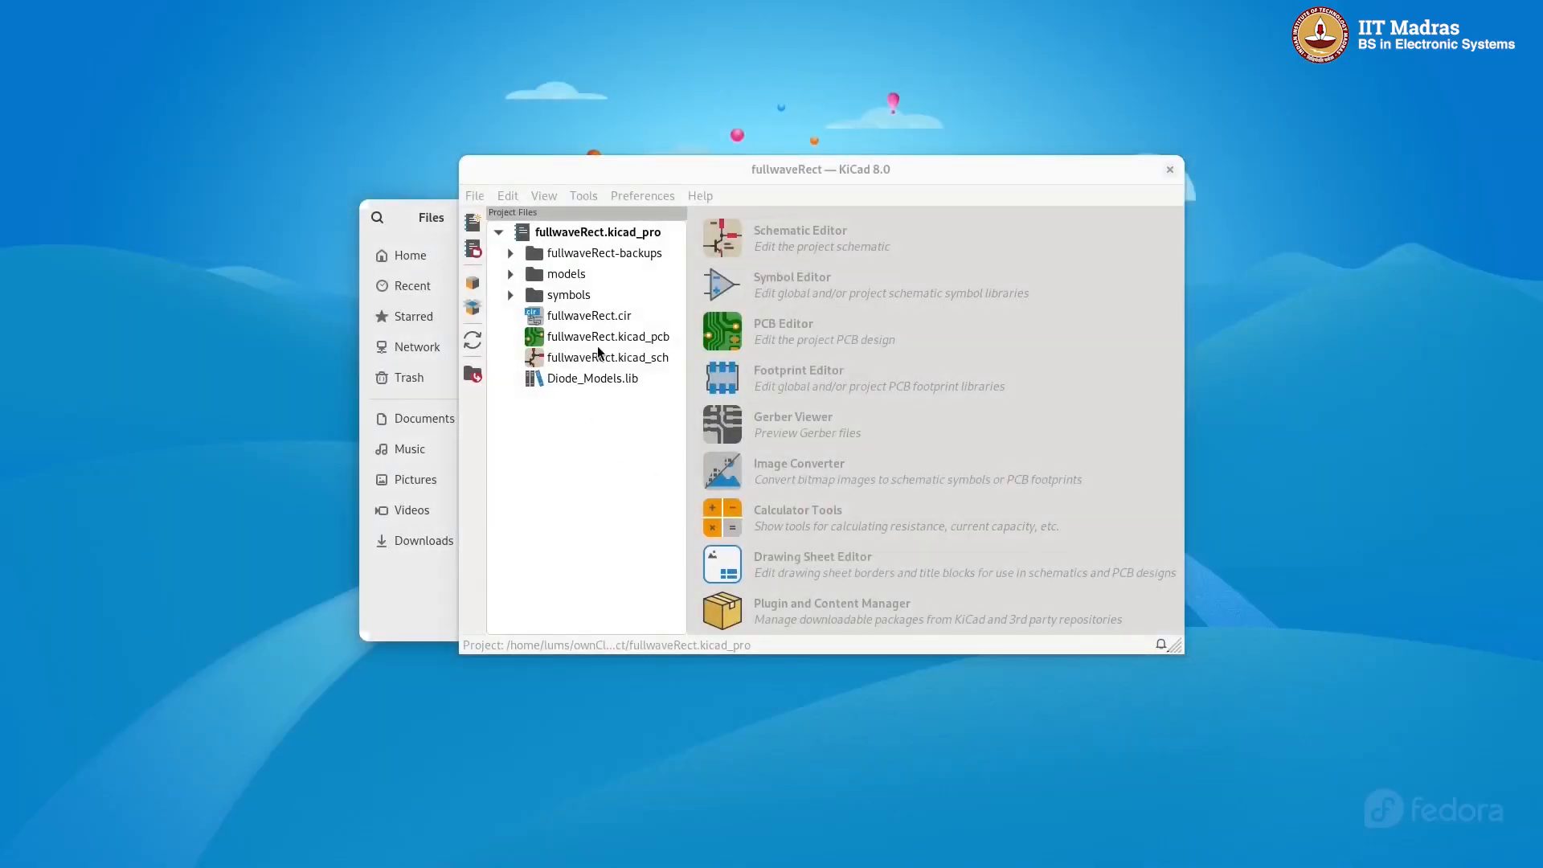
# Open the project schematic fullwaveRect.kicad_sch in the Schematic Editor.
pyautogui.click(642, 358)
pyautogui.doubleClick(640, 359)
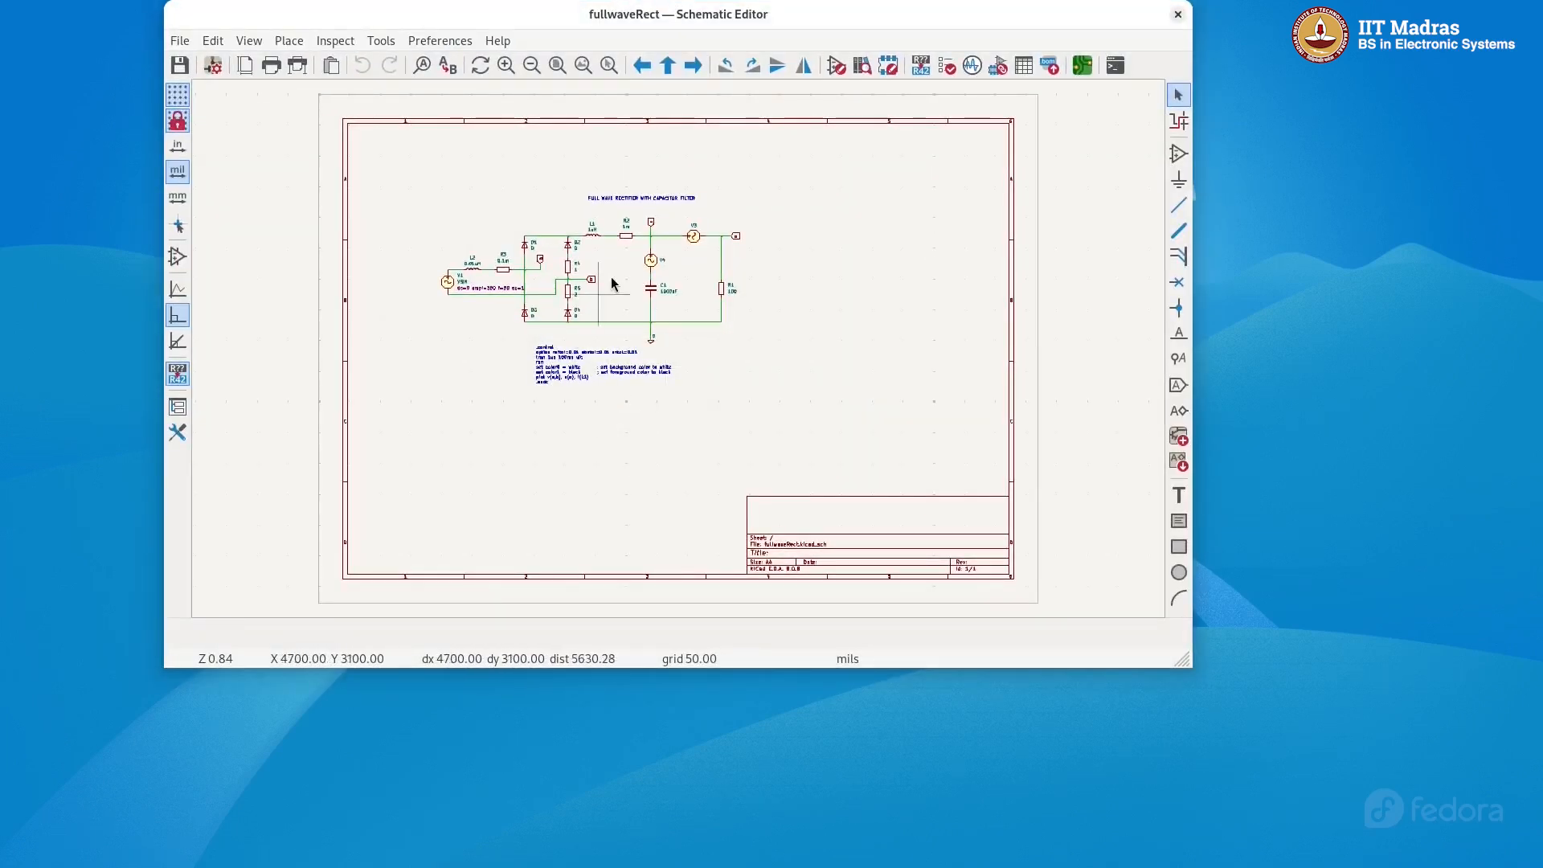
pyautogui.scroll(3, 613, 283)
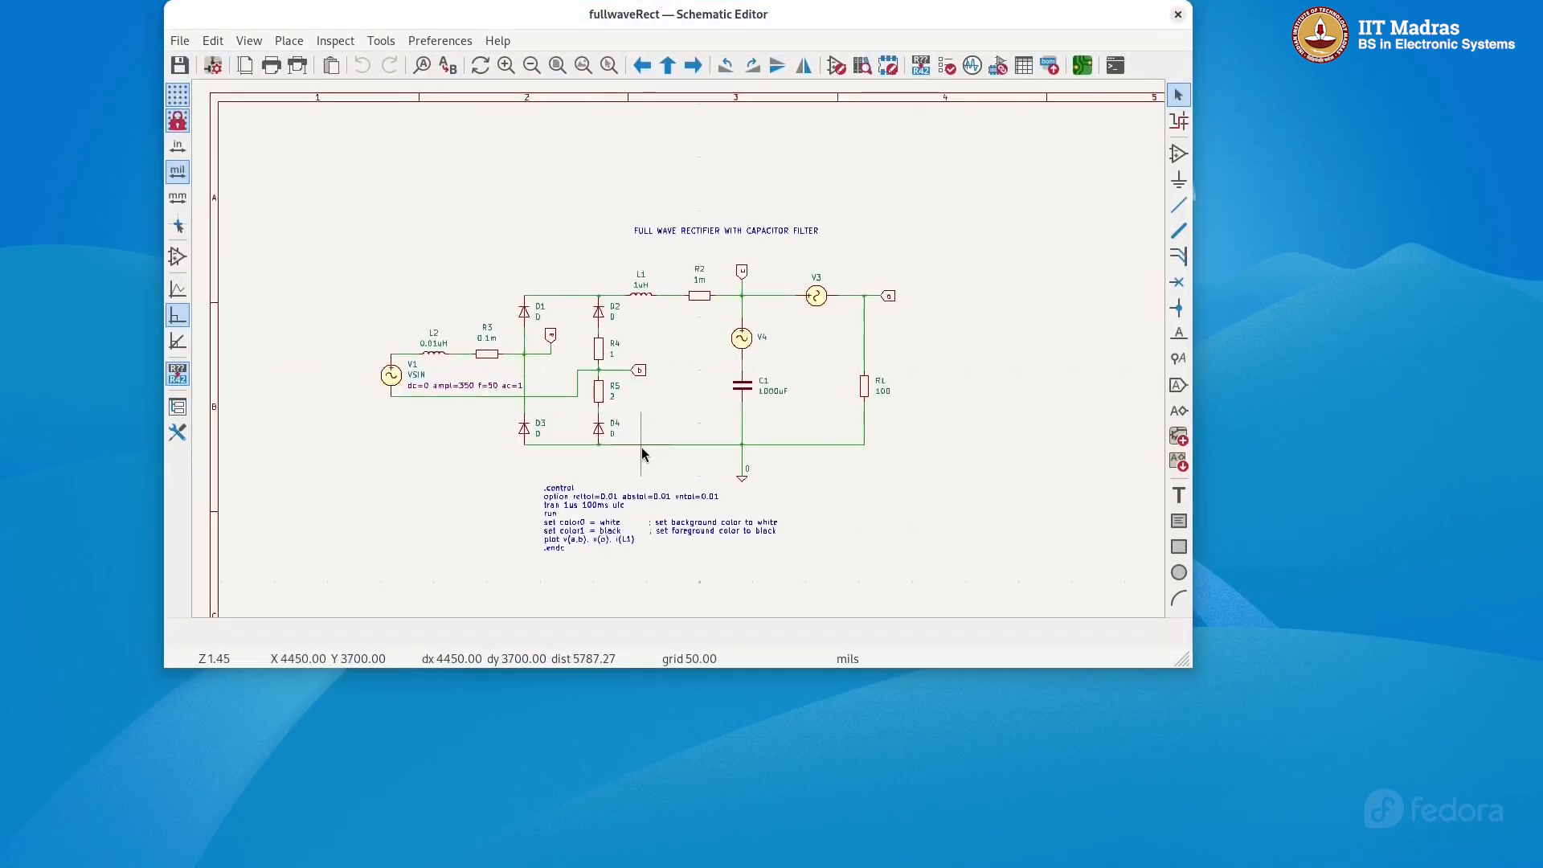
# Place one diode_pwr symbol from the 1_myComps library in the empty area to the right of resistor R1.
pyautogui.click(1175, 160)
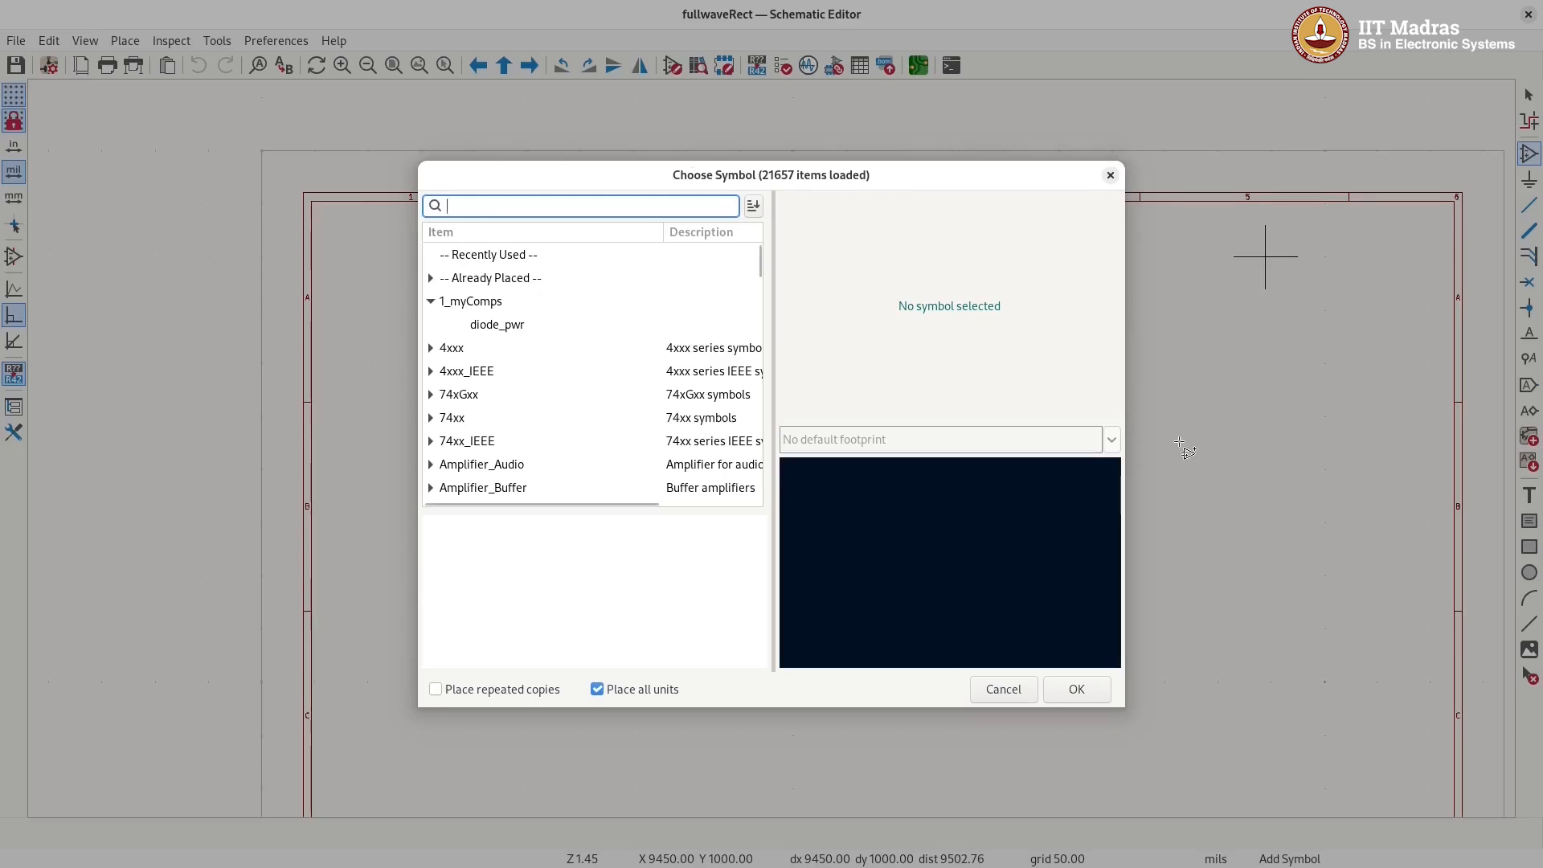
pyautogui.click(455, 308)
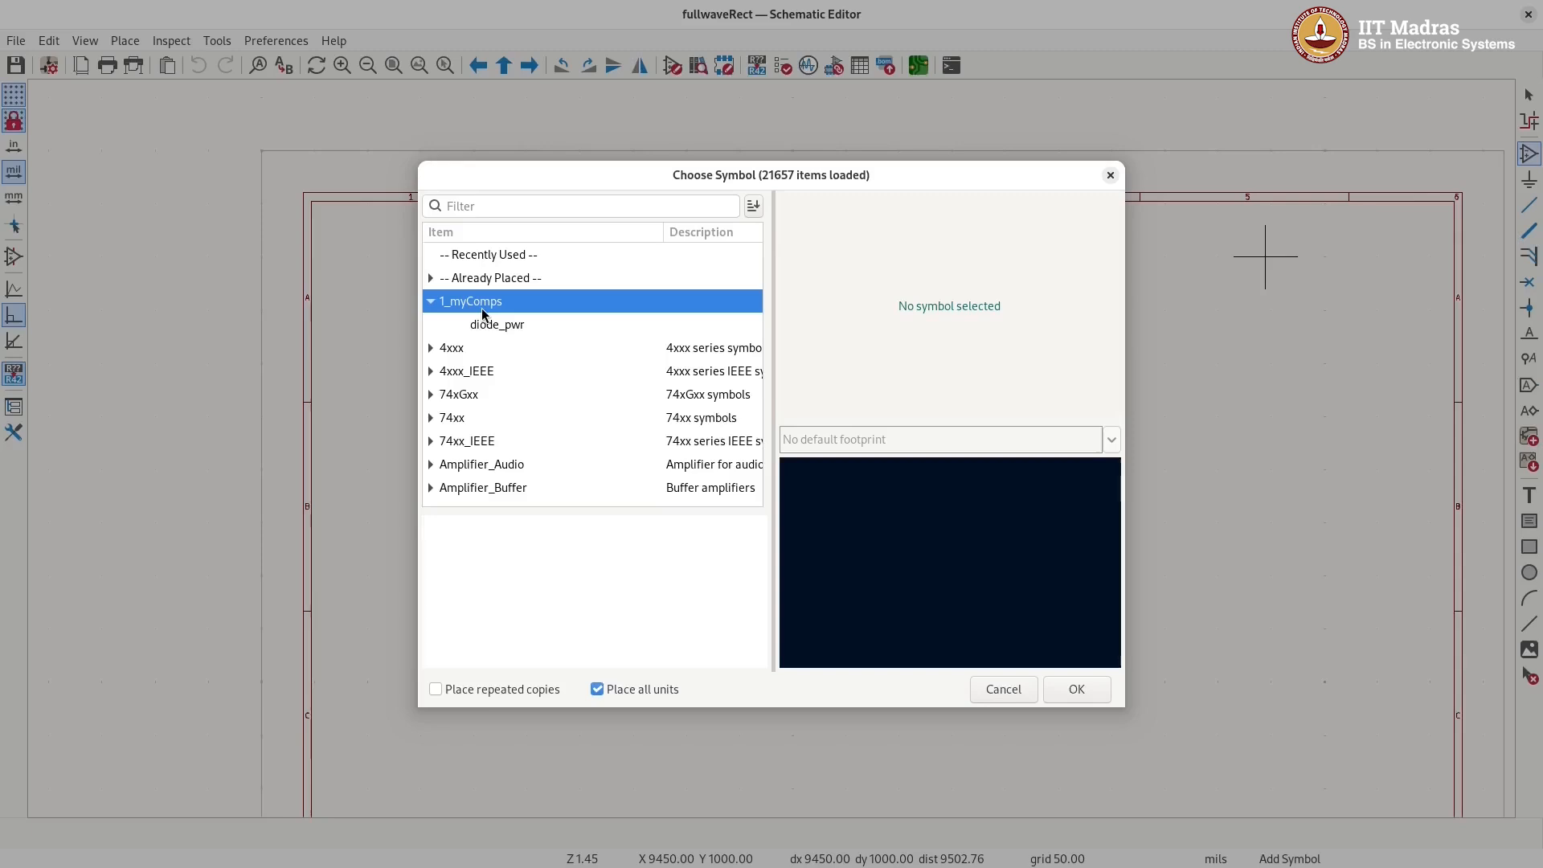
pyautogui.click(499, 324)
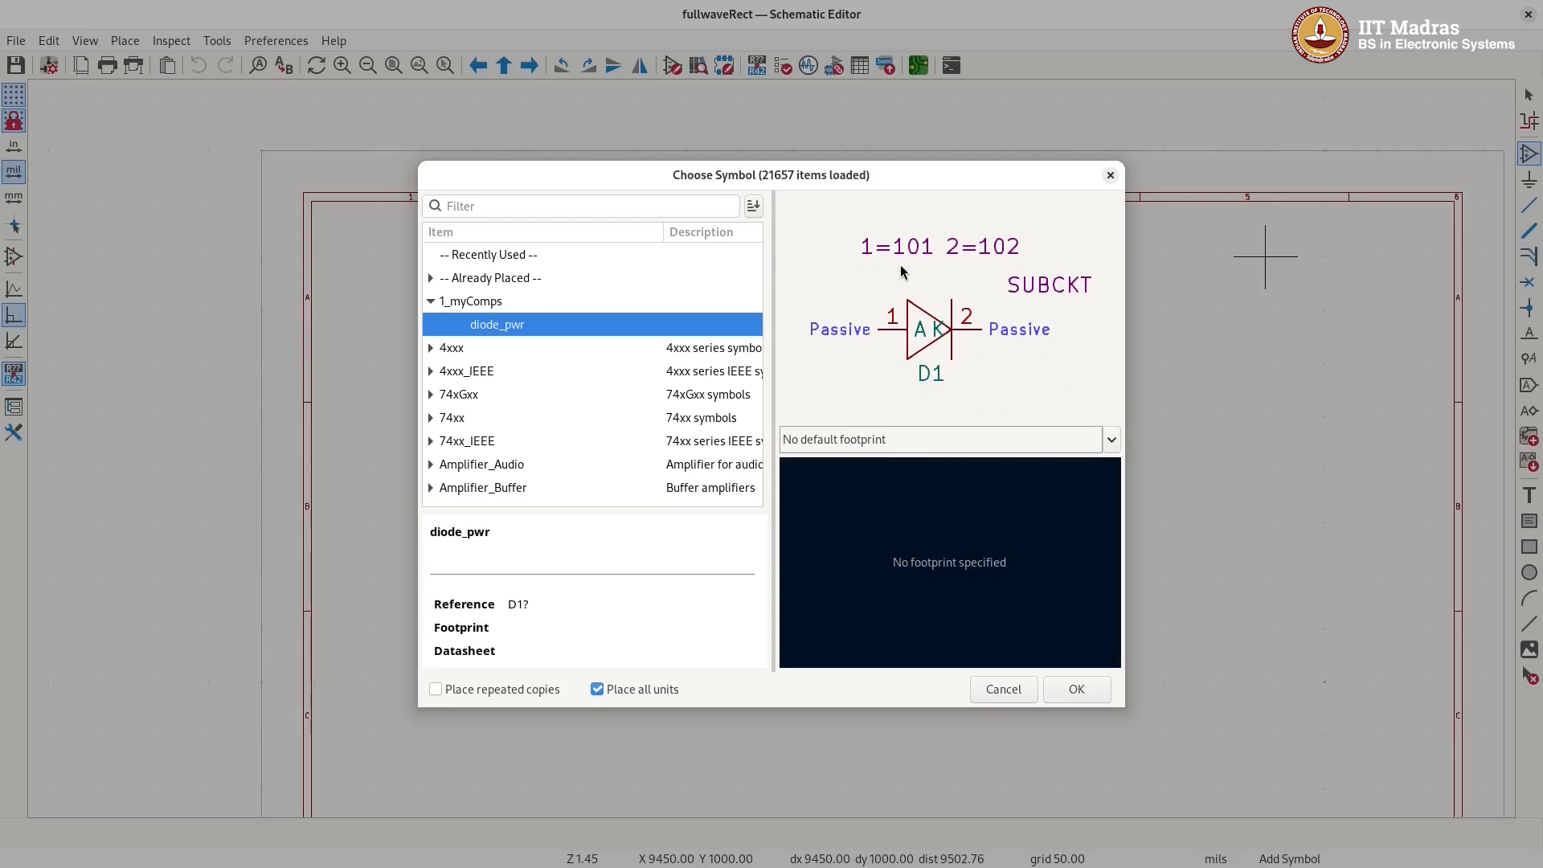
pyautogui.click(1086, 691)
pyautogui.click(1109, 480)
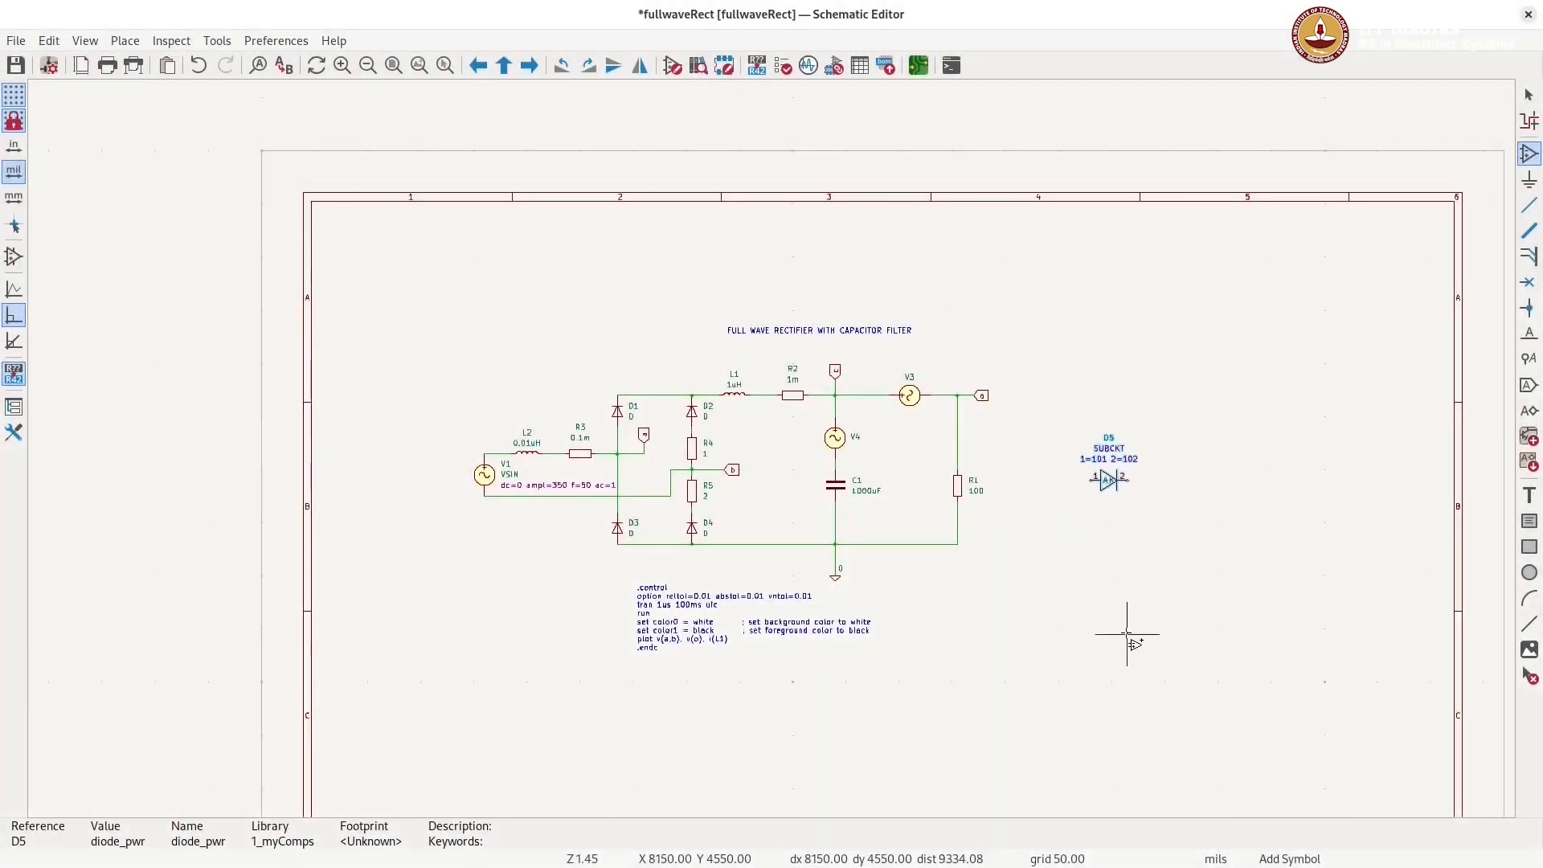
pyautogui.click(1132, 540)
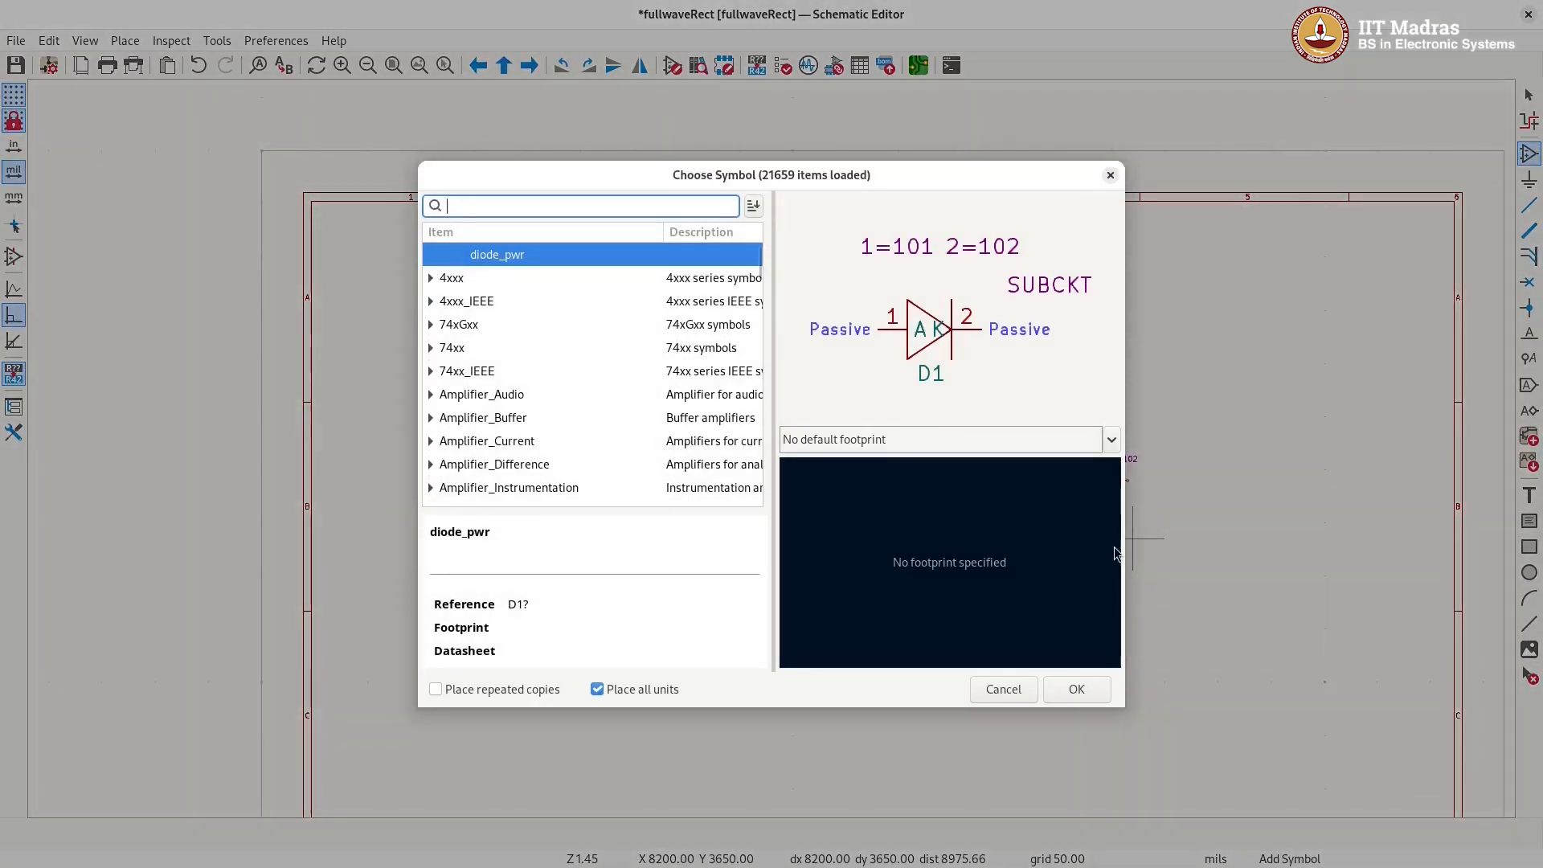
pyautogui.click(999, 689)
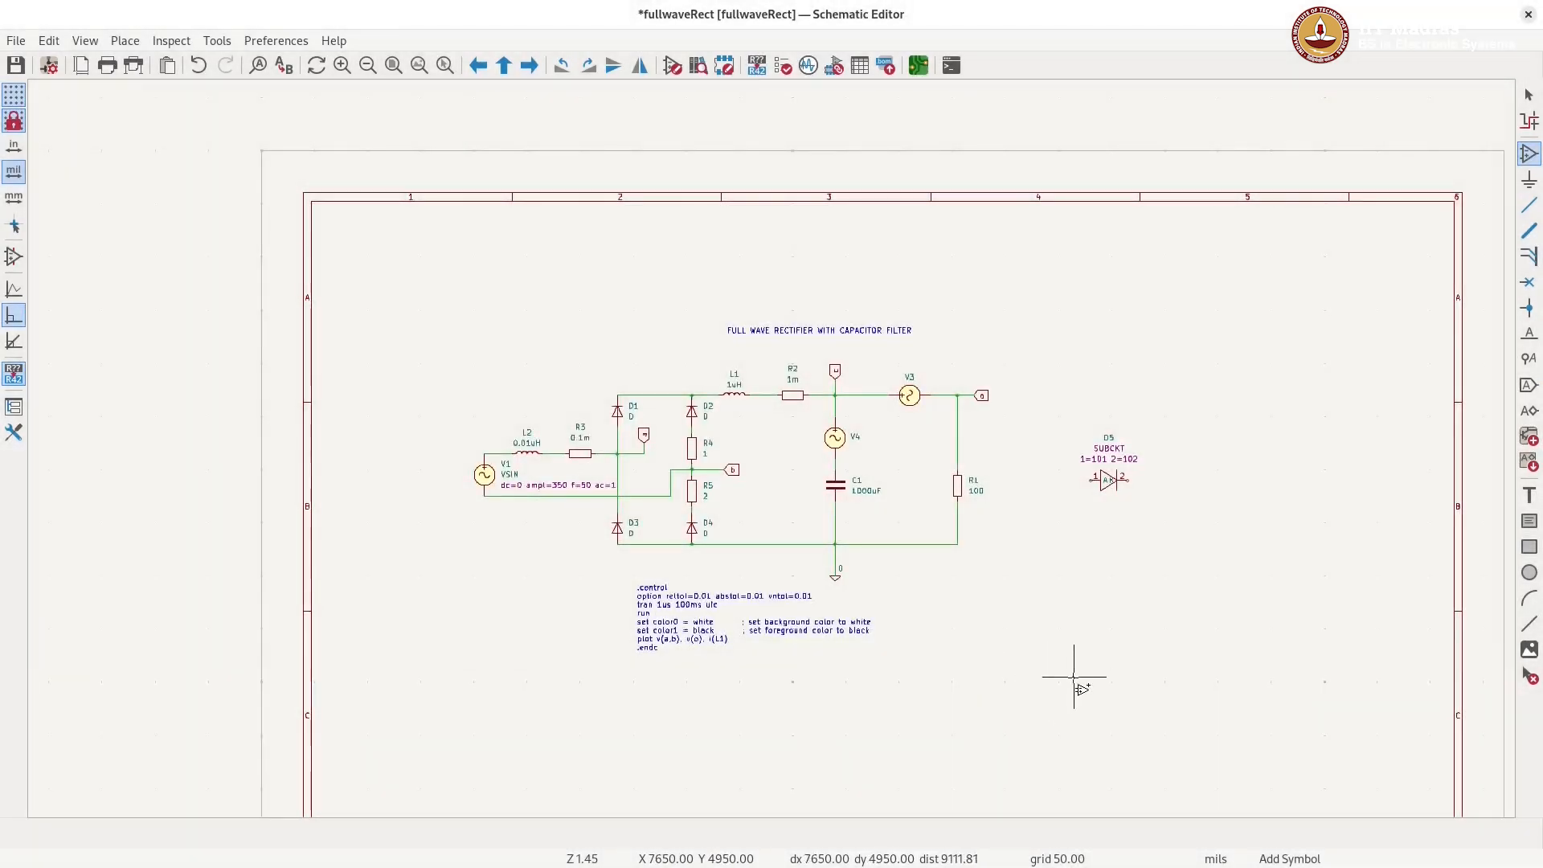
pyautogui.scroll(6, 1118, 482)
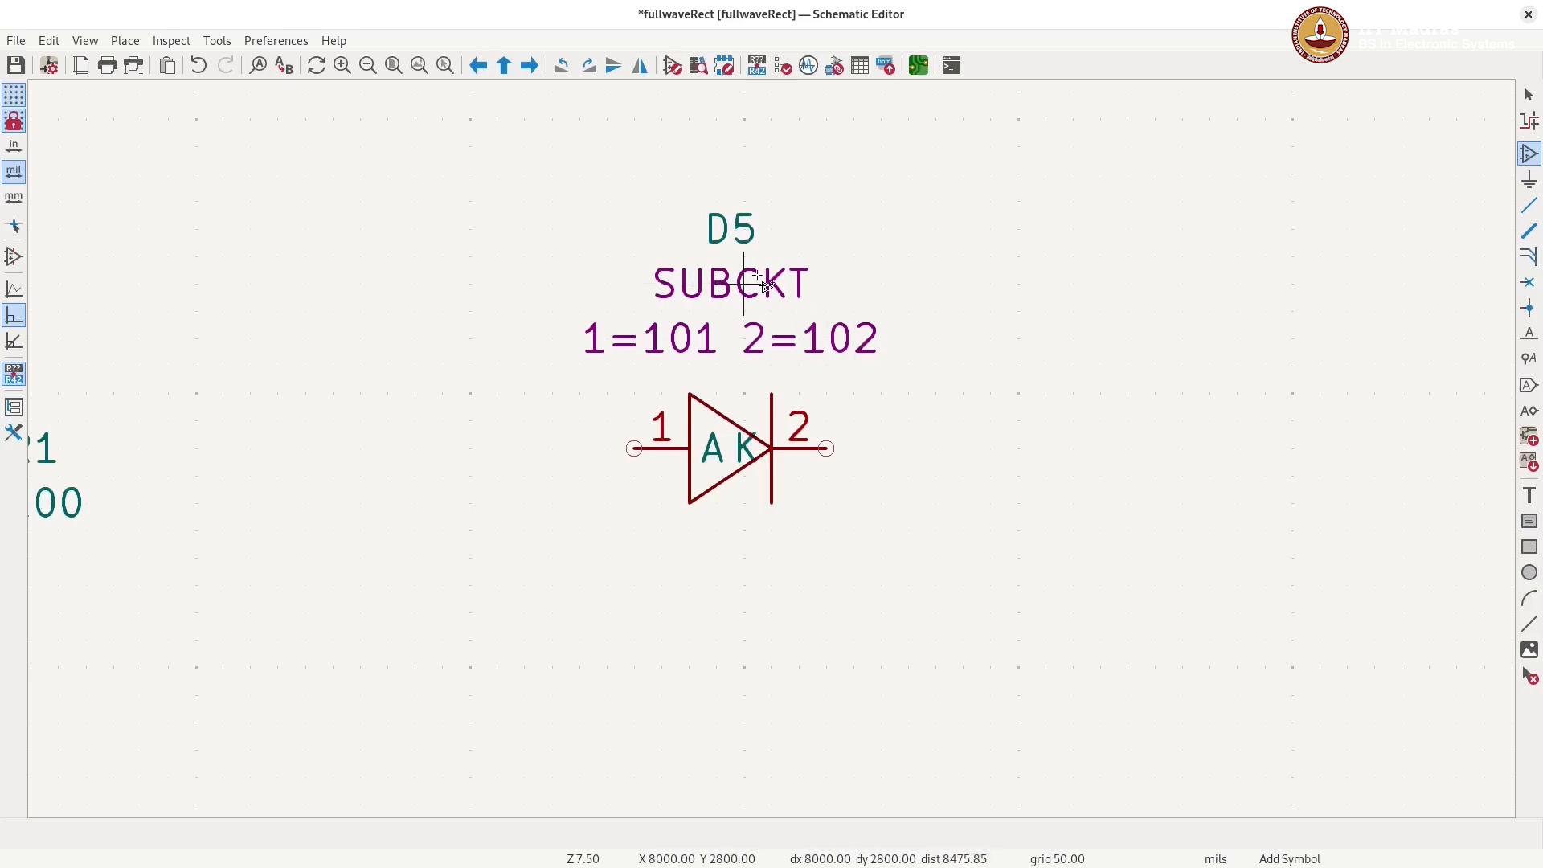
pyautogui.scroll(1, 778, 315)
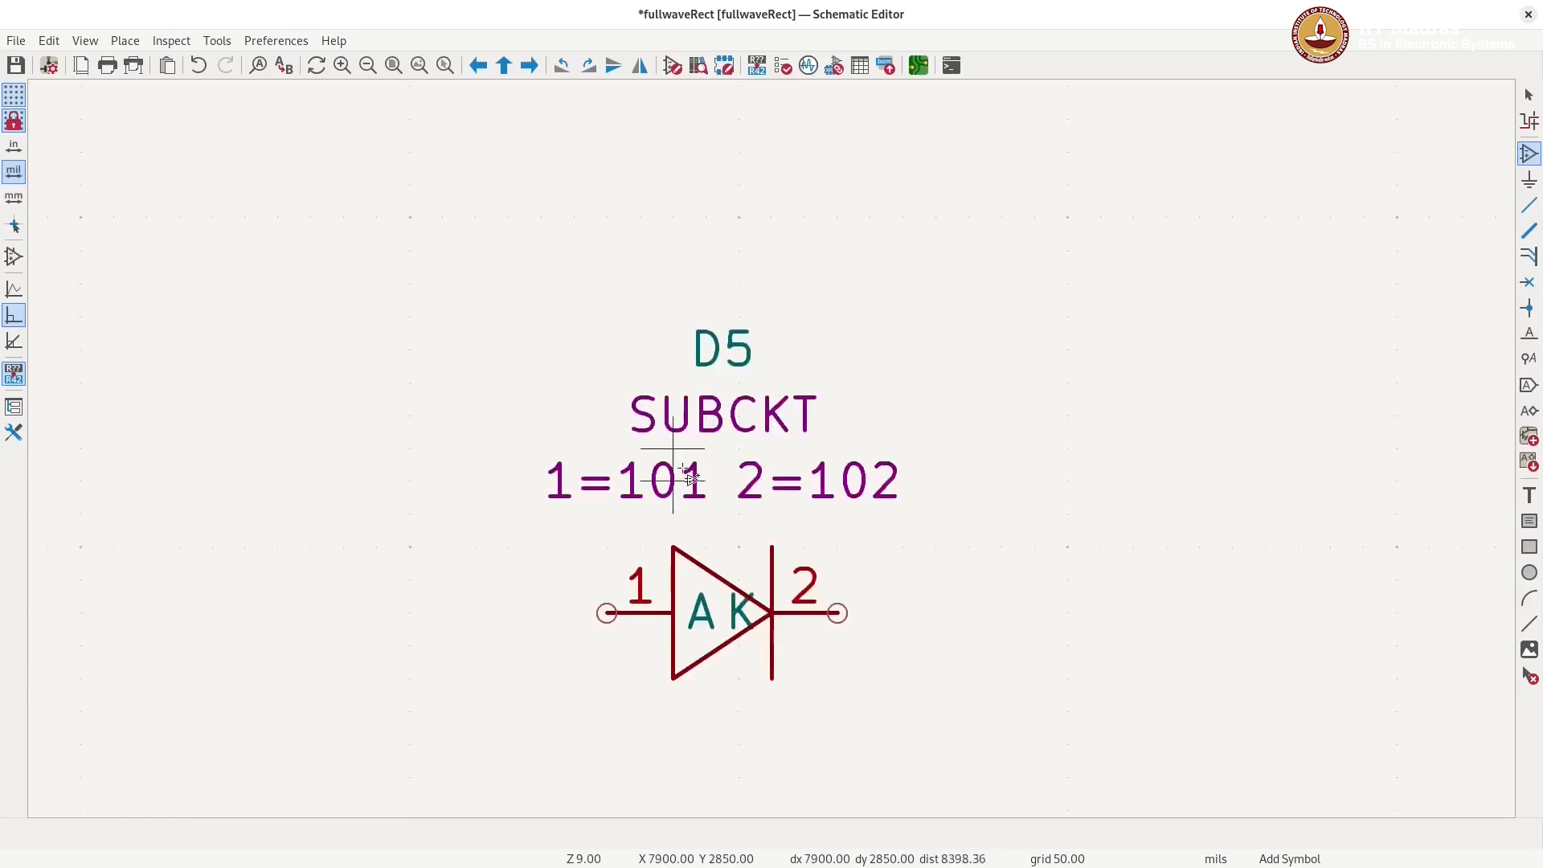
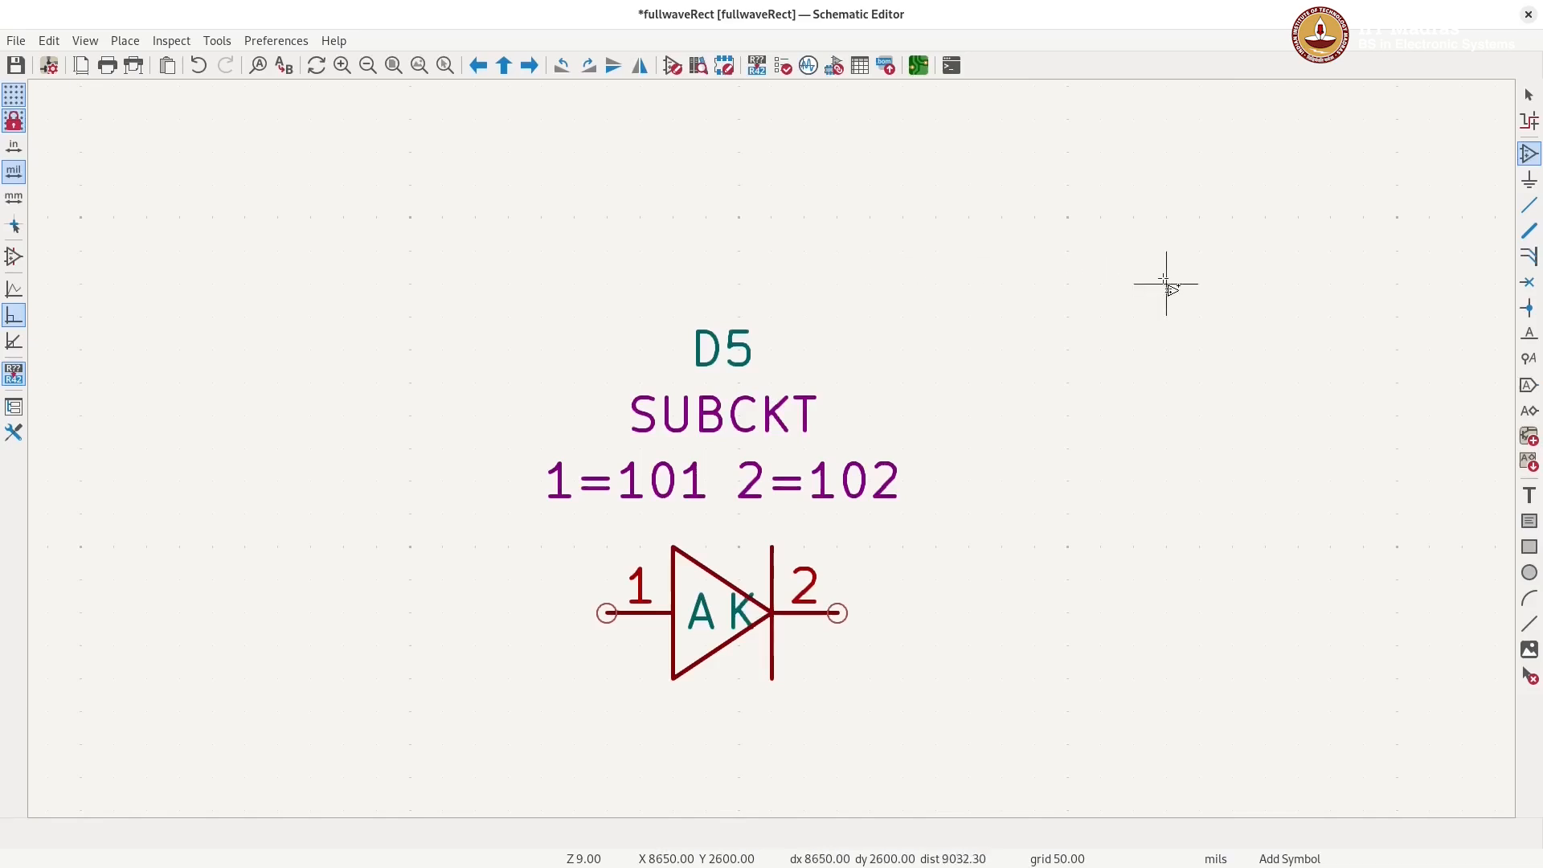
# Switch back to the KiCad project window and open diode_pwr from the 1_myComps library in the Symbol Editor.
pyautogui.press('super')
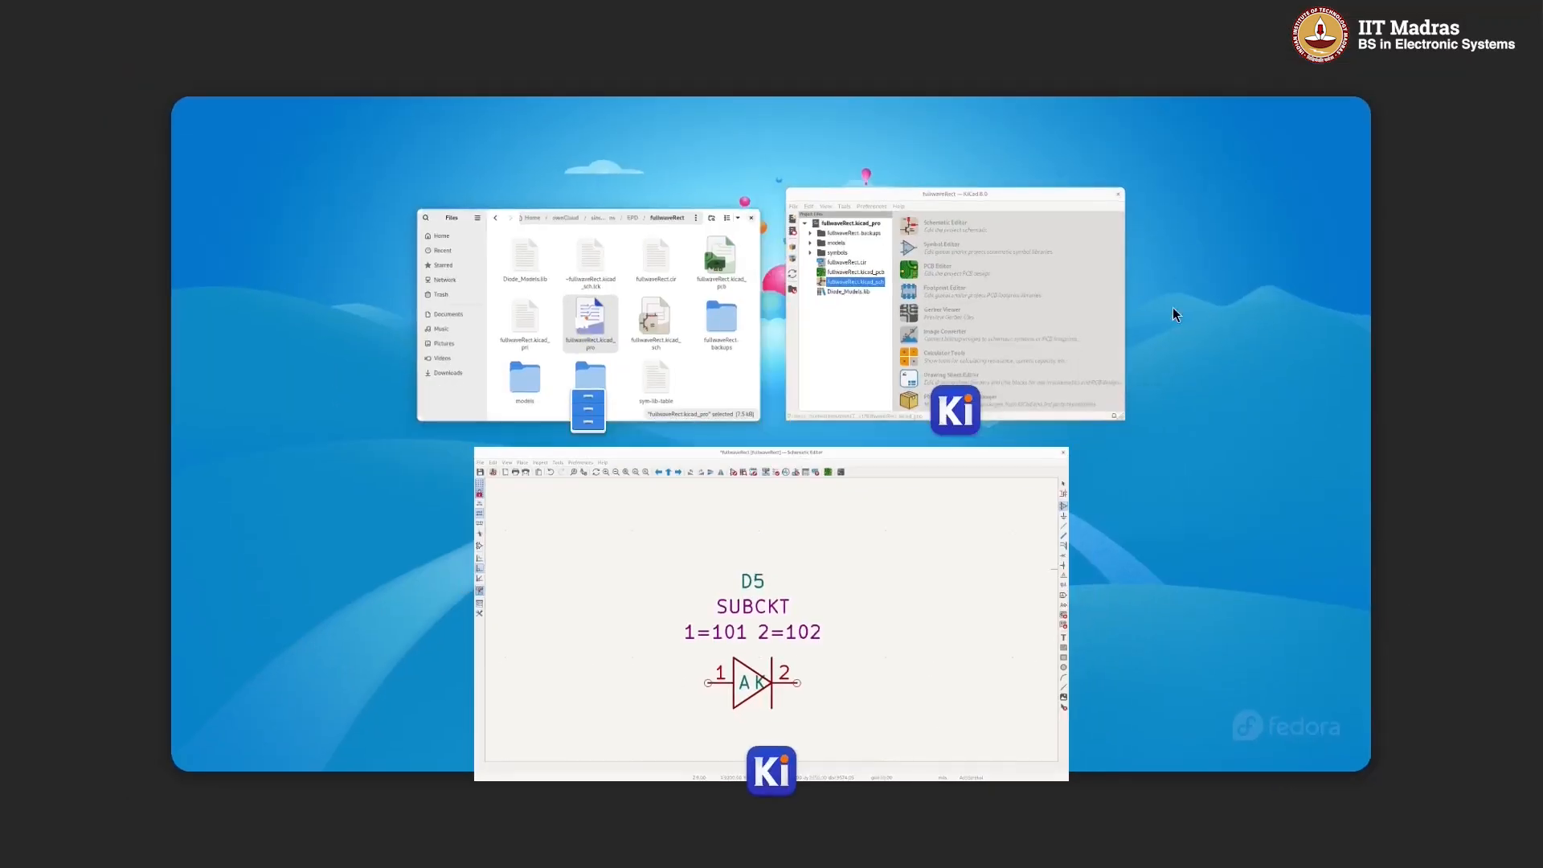
pyautogui.click(1010, 307)
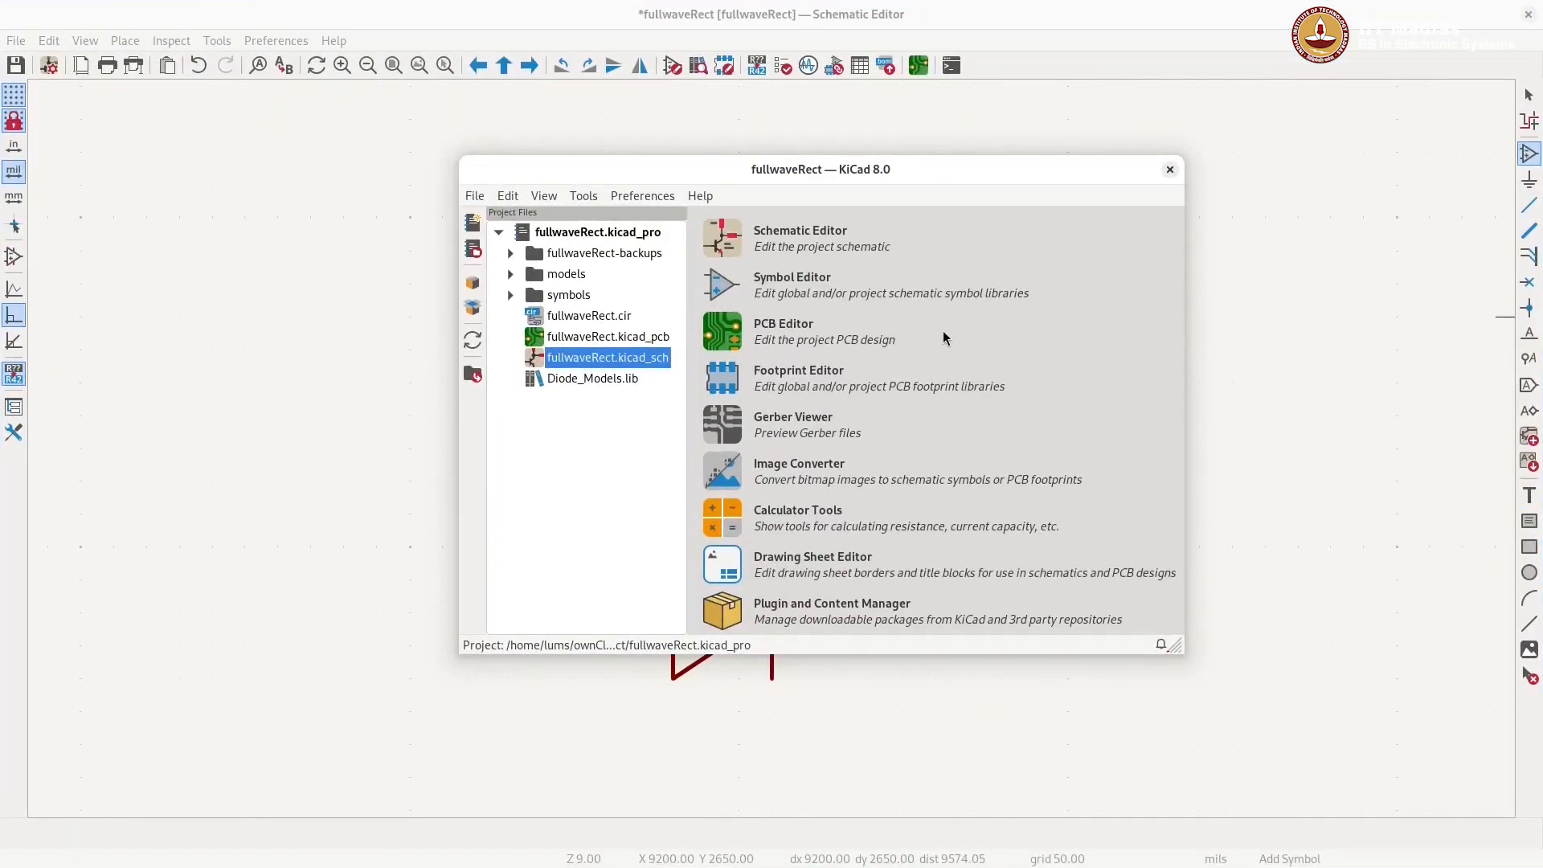
pyautogui.click(724, 287)
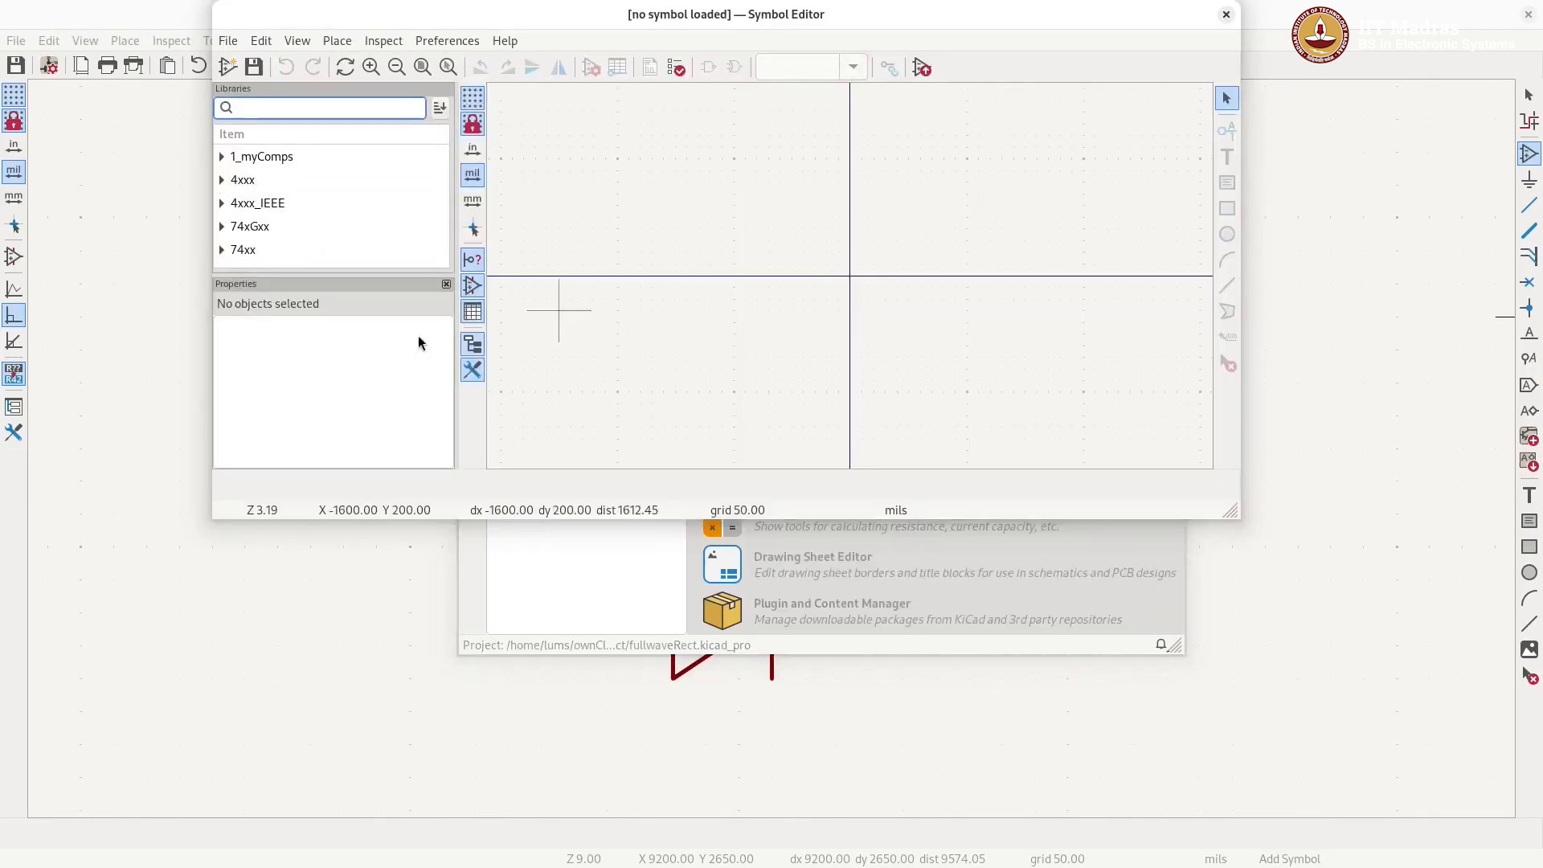
pyautogui.moveTo(844, 12)
pyautogui.mouseDown()
pyautogui.moveTo(840, 90)
pyautogui.moveTo(829, 5)
pyautogui.mouseUp()
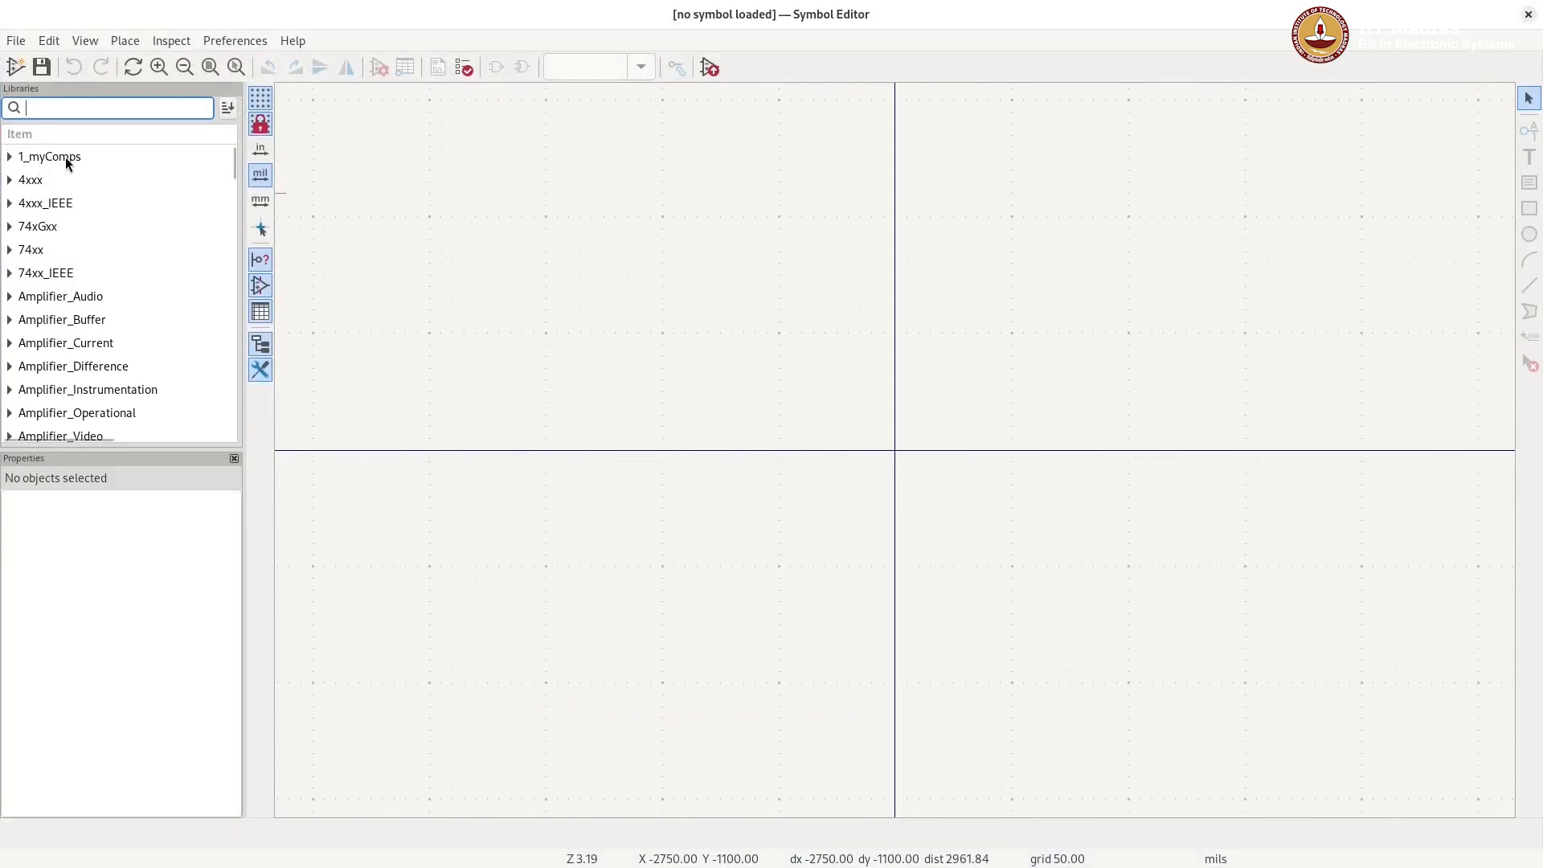
pyautogui.click(11, 157)
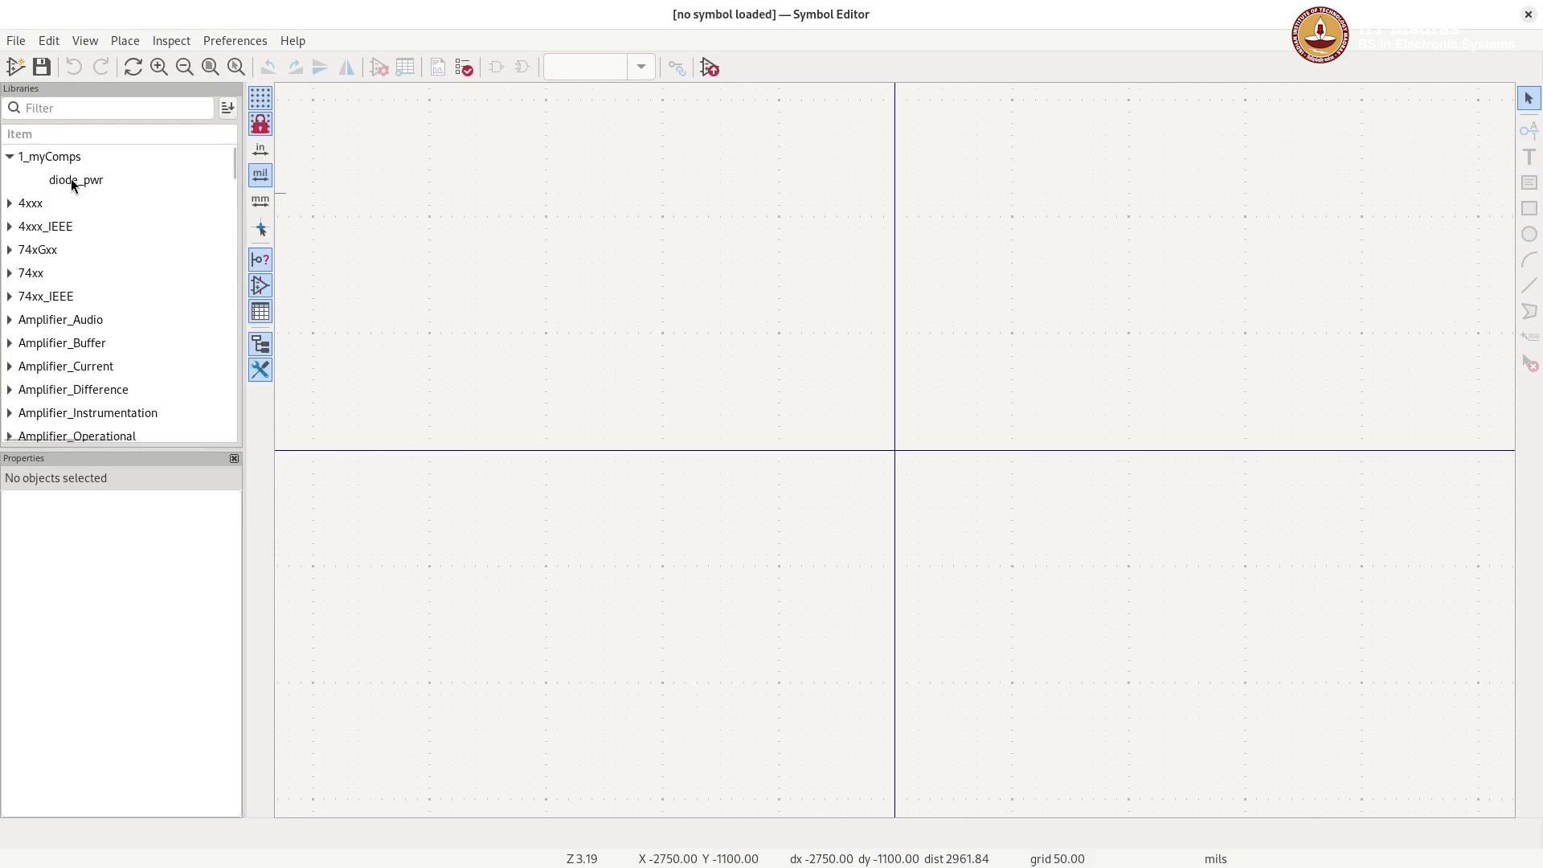
pyautogui.doubleClick(71, 178)
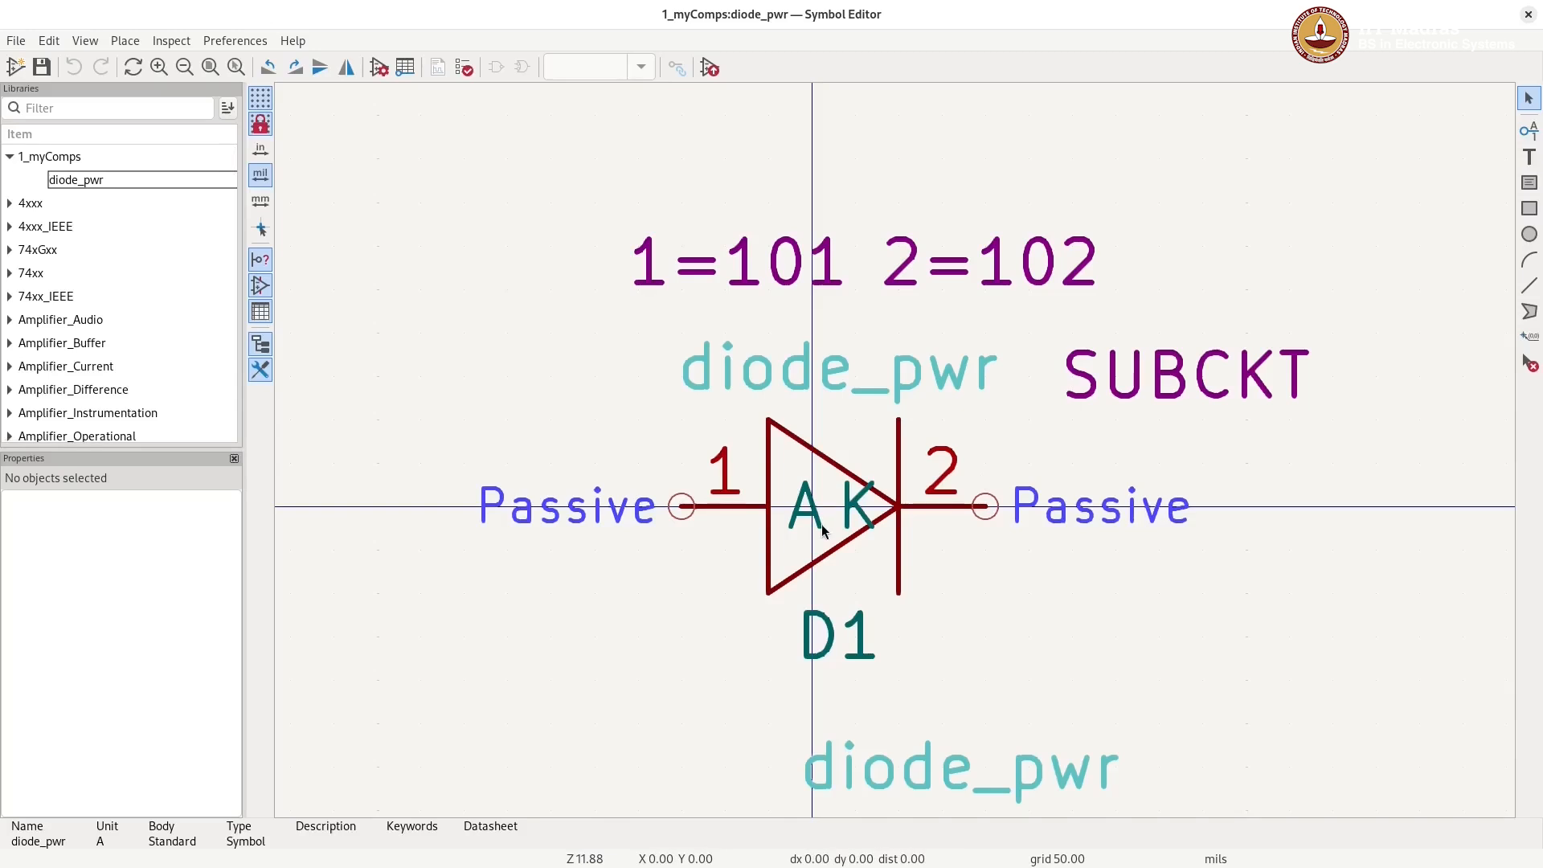
# Hide the symbol's Sim.Device and Sim.Pins fields, its pin numbers and pin names, and turn off placing pin names inside.
pyautogui.click(379, 69)
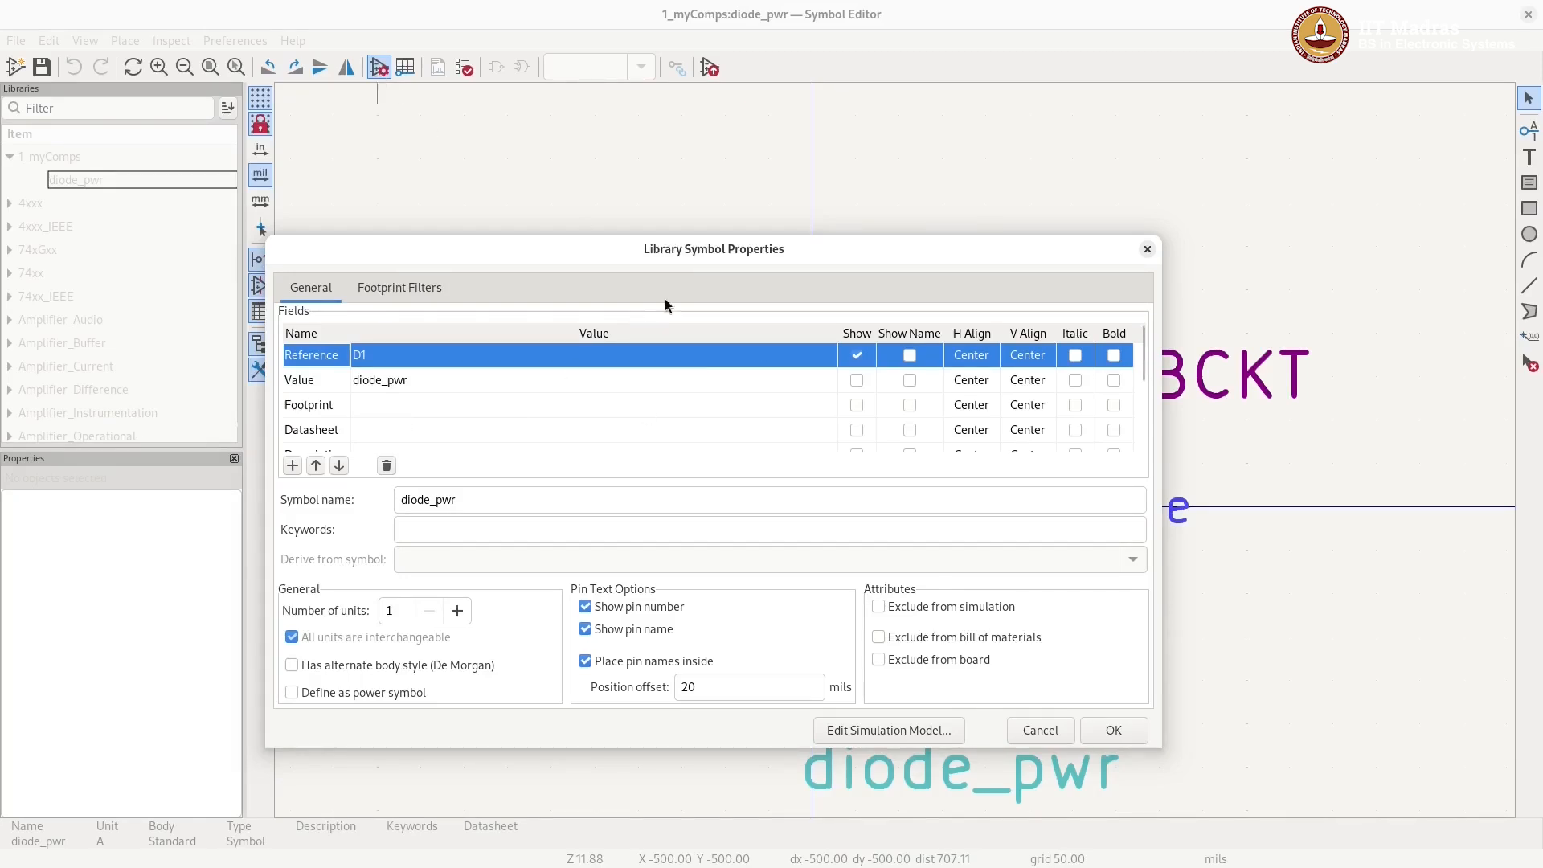
pyautogui.moveTo(666, 247); pyautogui.dragTo(501, 172)
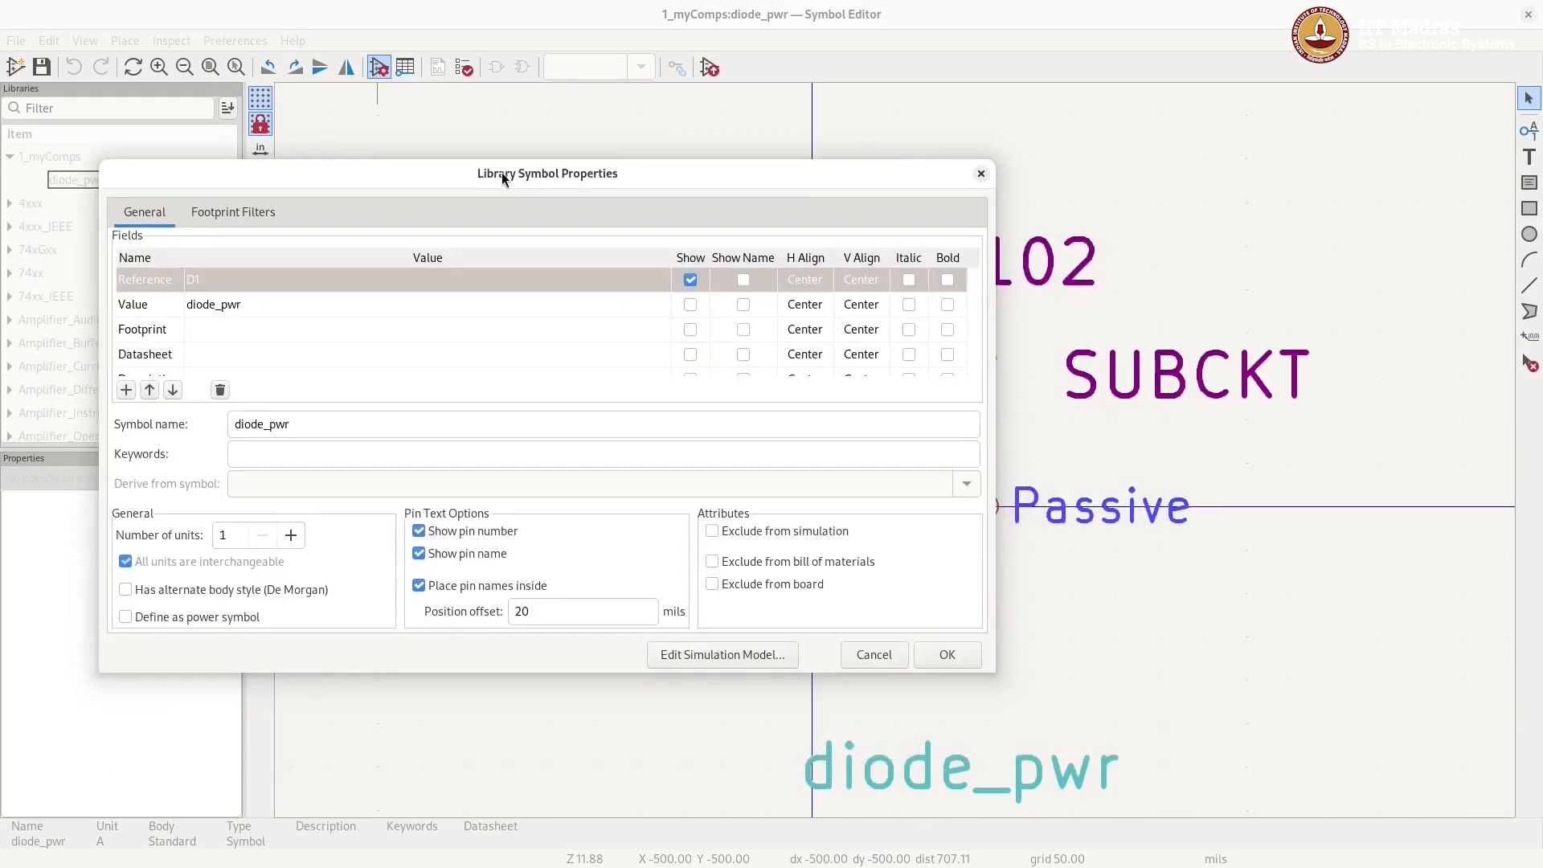
pyautogui.scroll(-5, 279, 302)
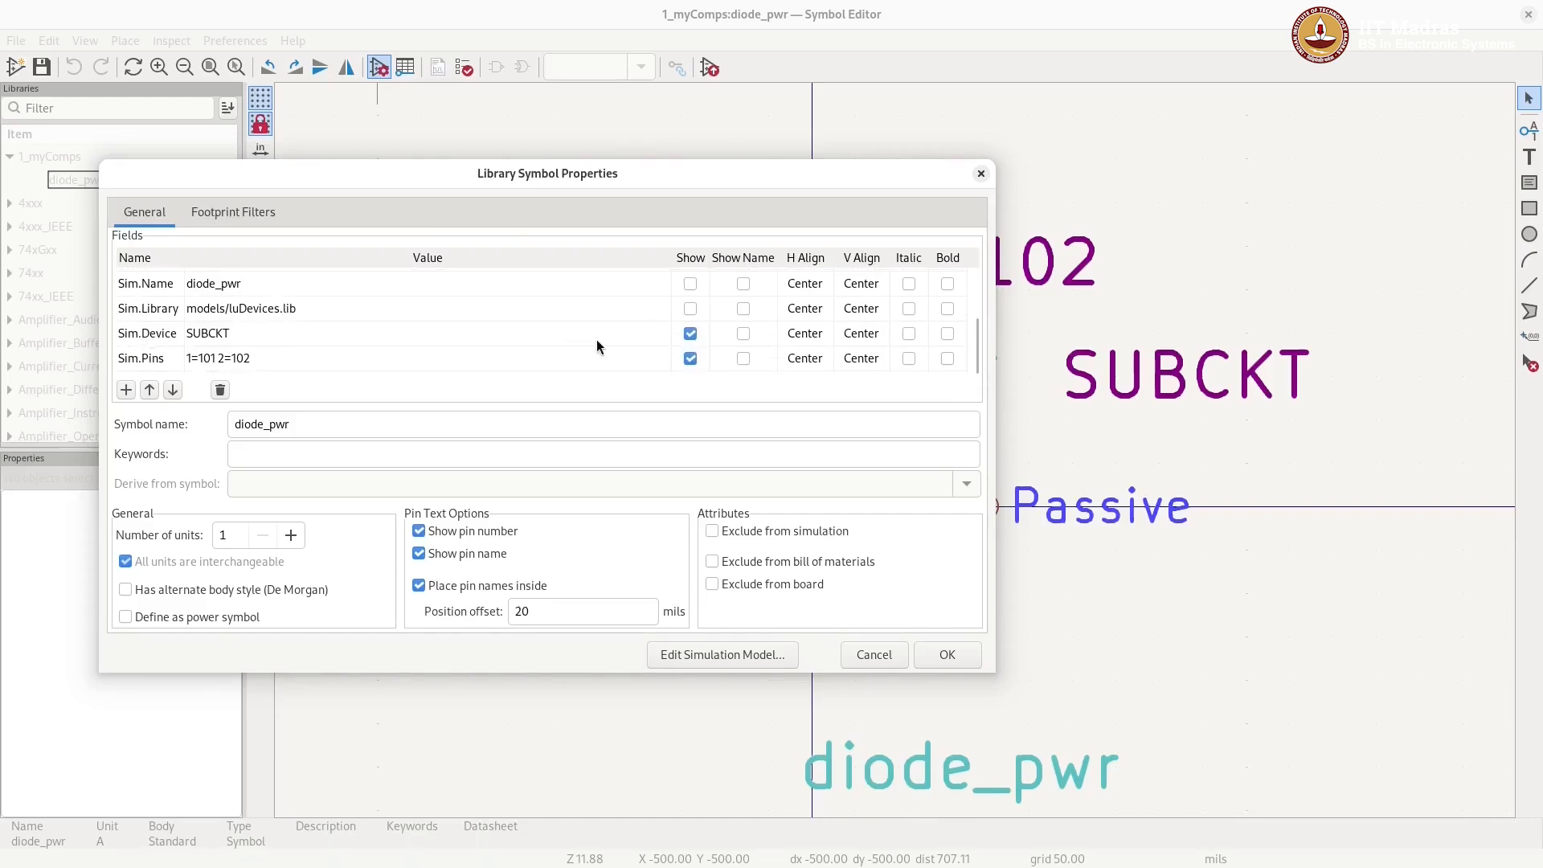
pyautogui.click(689, 333)
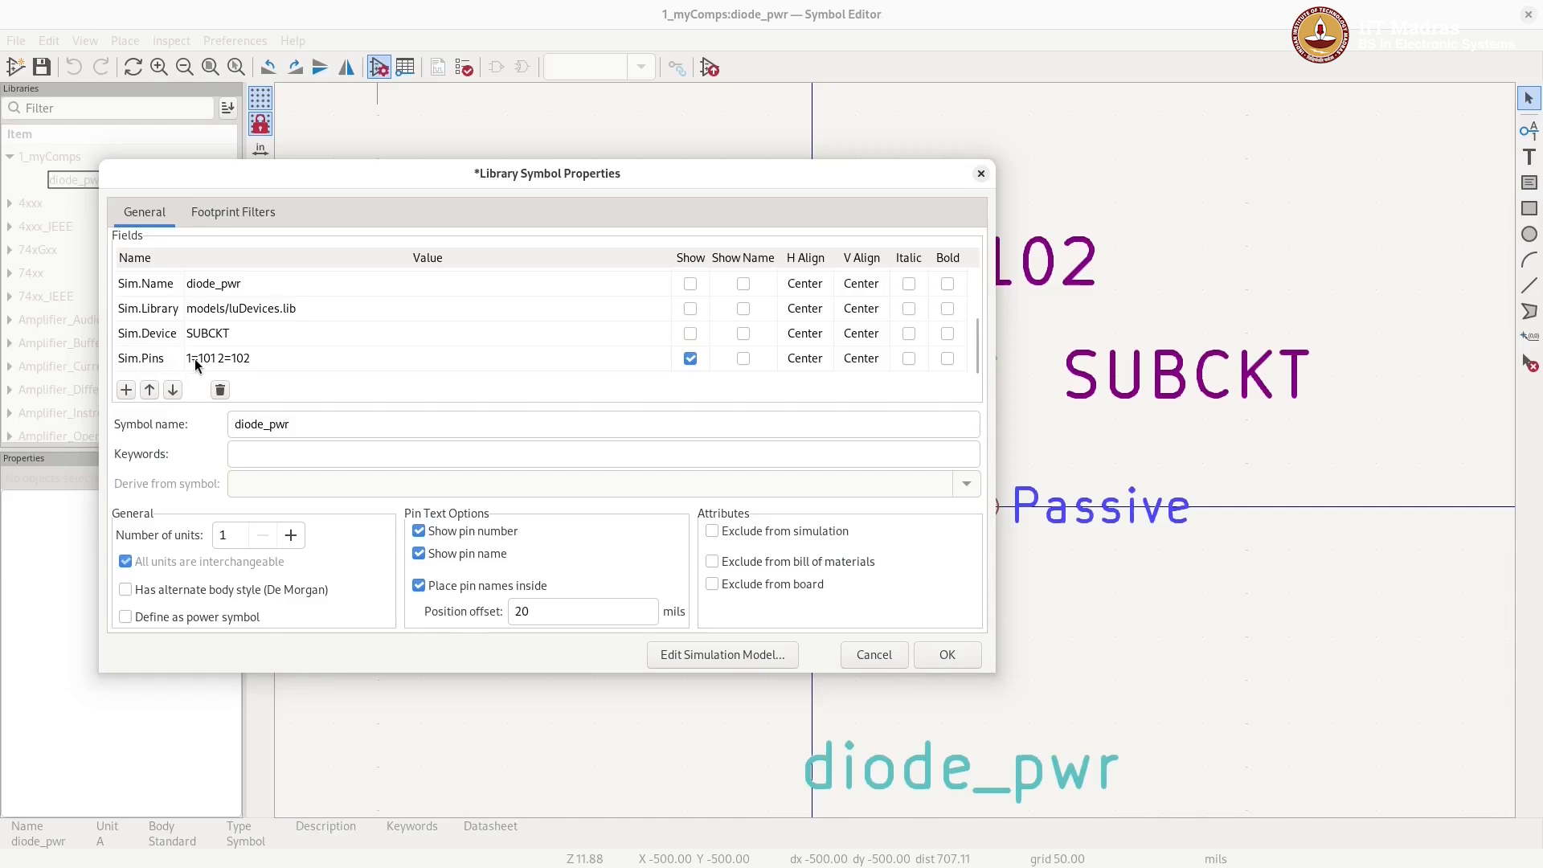
pyautogui.click(691, 357)
pyautogui.click(418, 586)
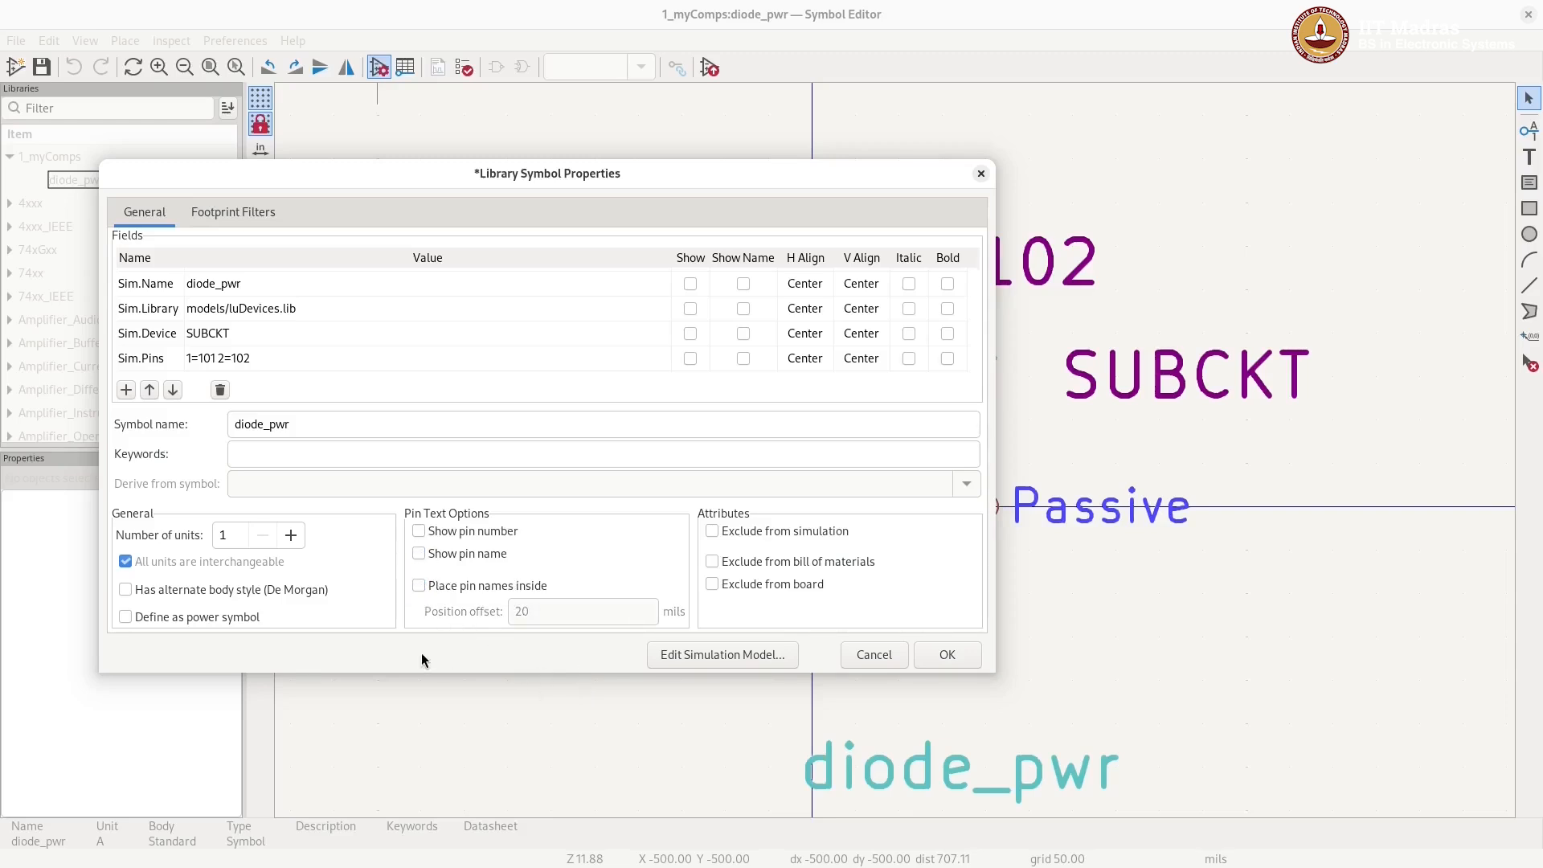
pyautogui.click(947, 655)
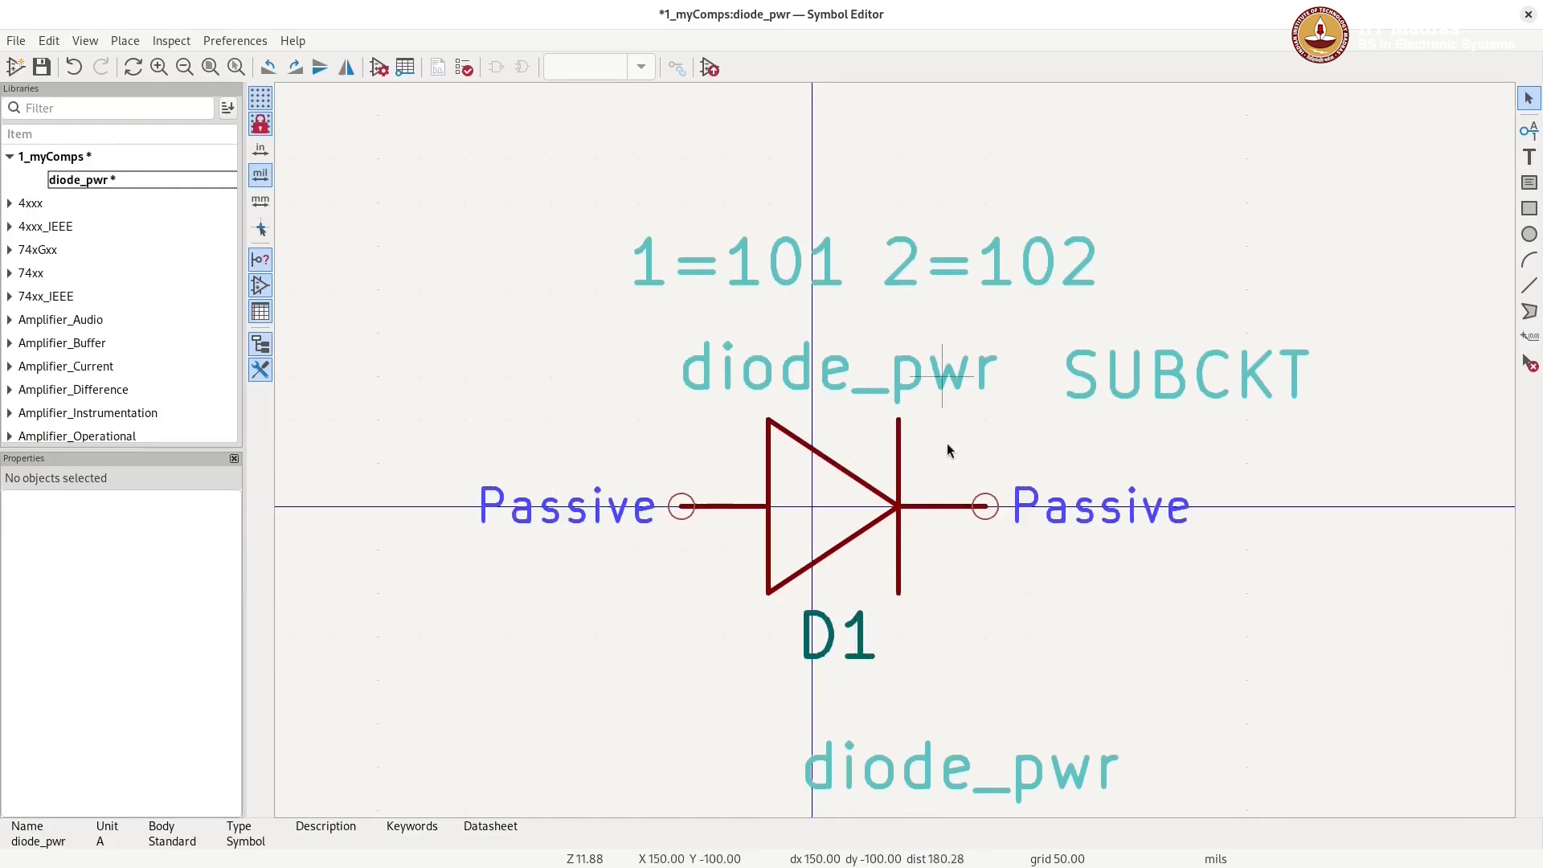
# Save the modified diode_pwr symbol and close the Symbol Editor.
pyautogui.click(42, 67)
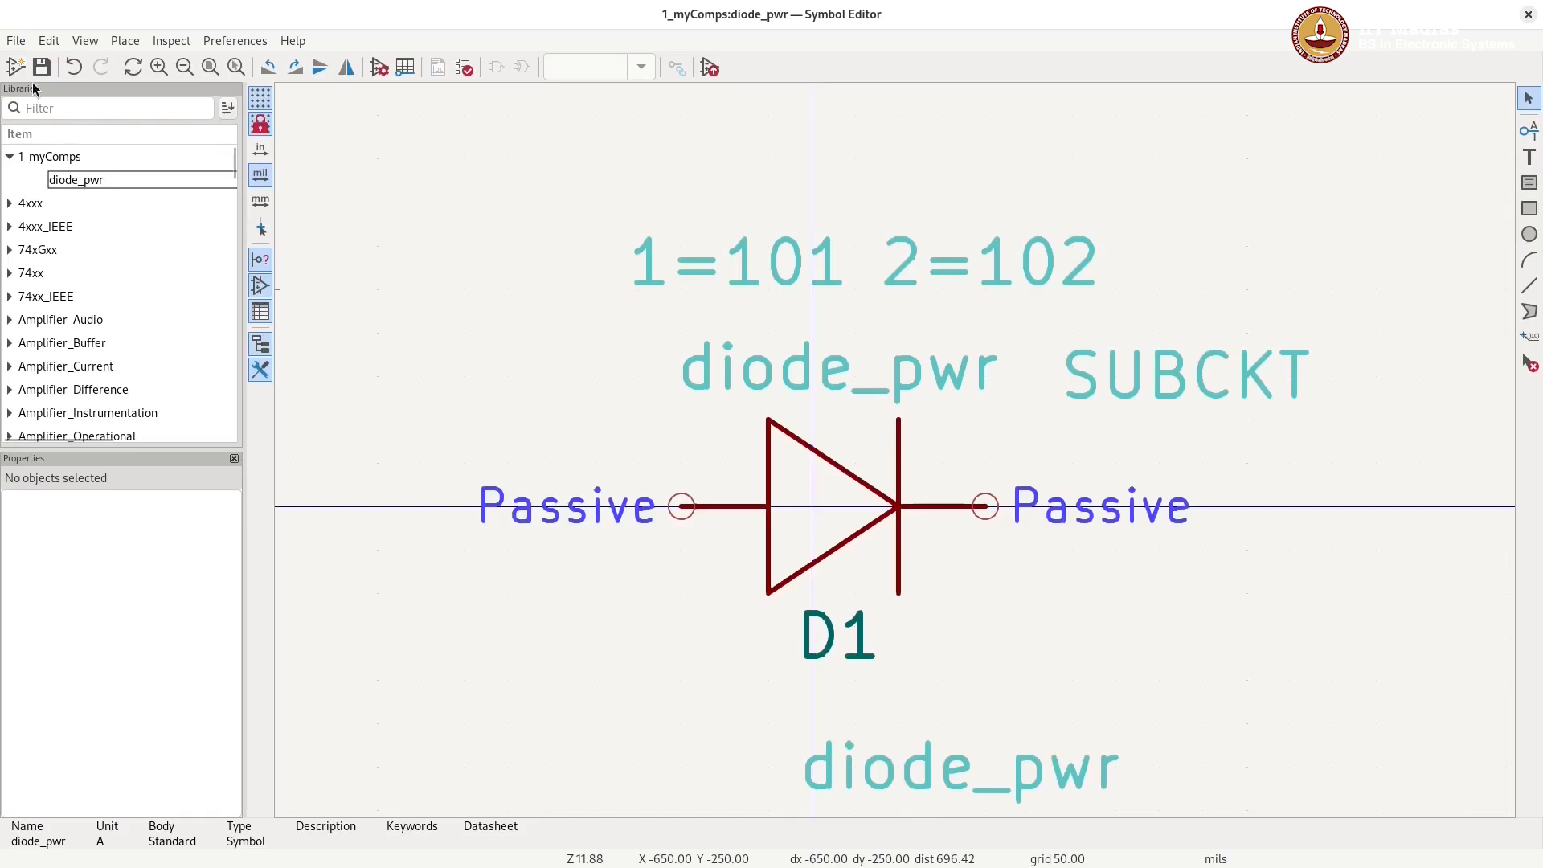
pyautogui.click(16, 40)
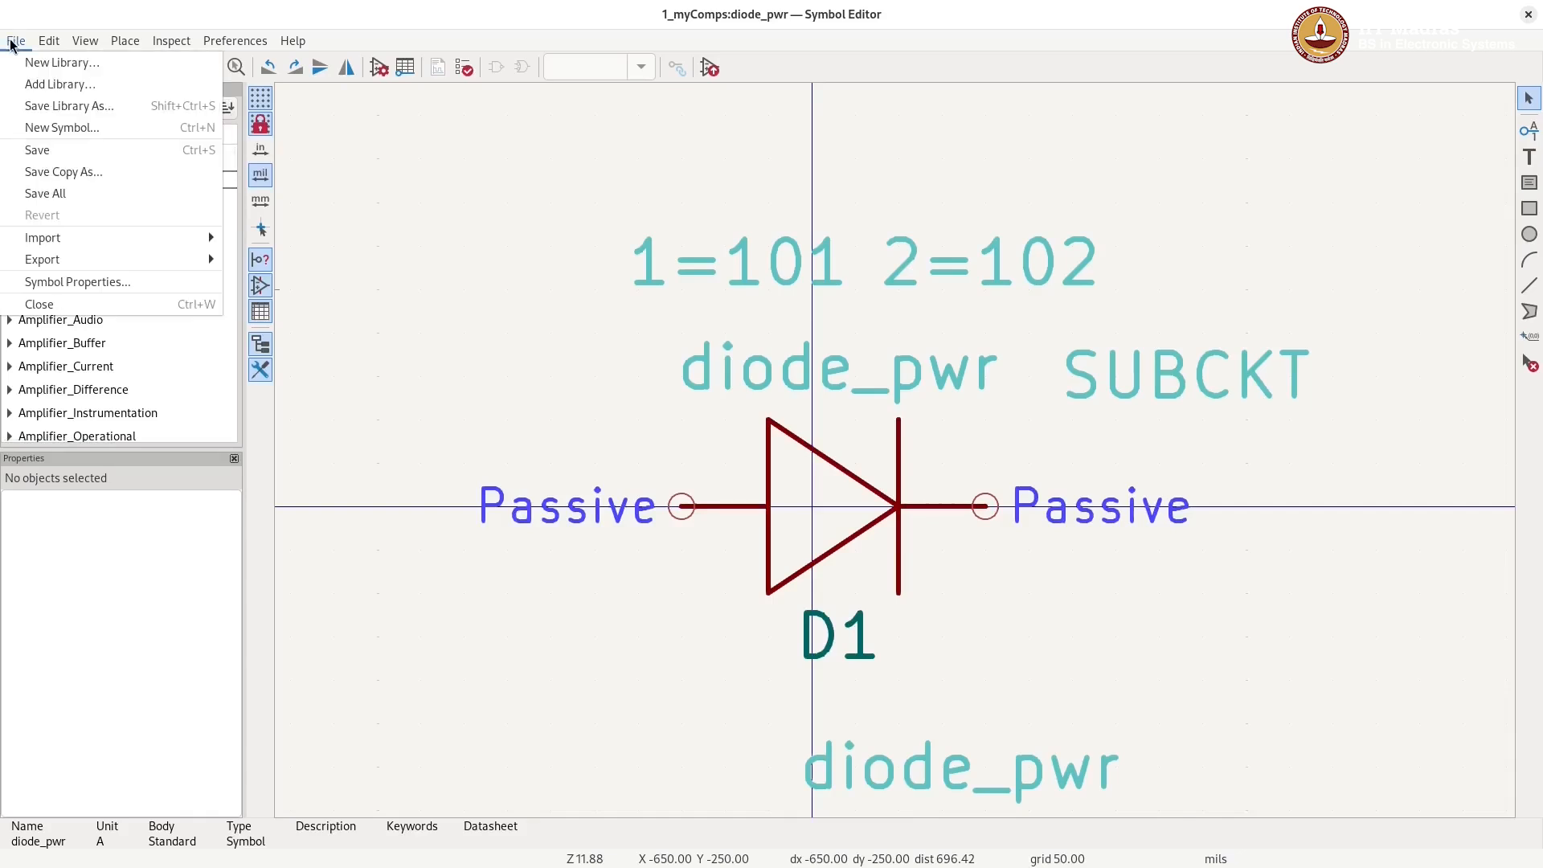
pyautogui.click(50, 306)
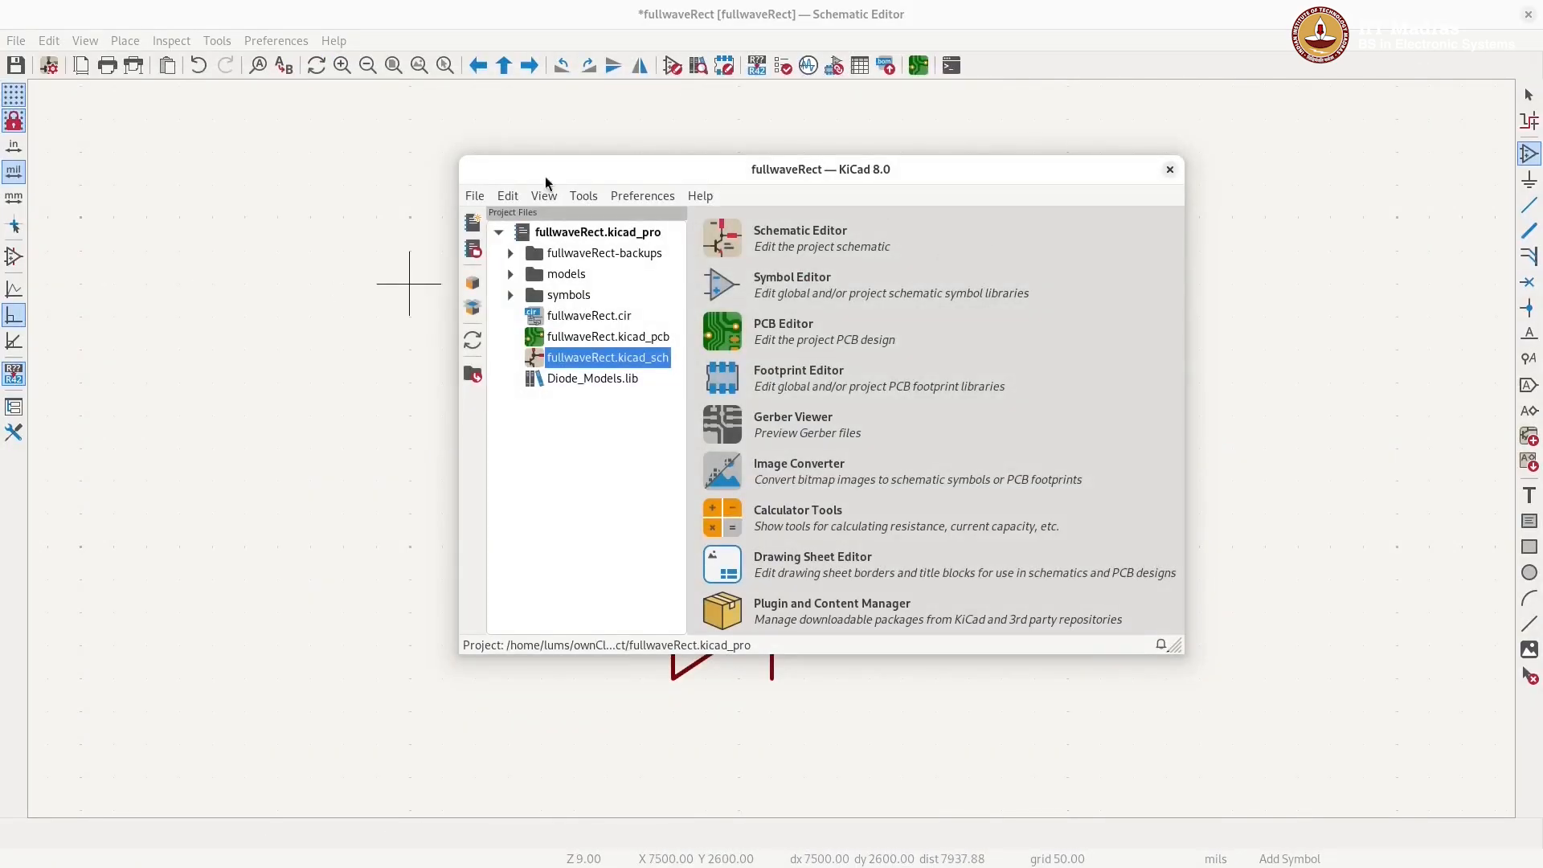
# Close the fullwaveRect schematic, discarding its unsaved changes, and reopen it from the project window.
pyautogui.click(344, 215)
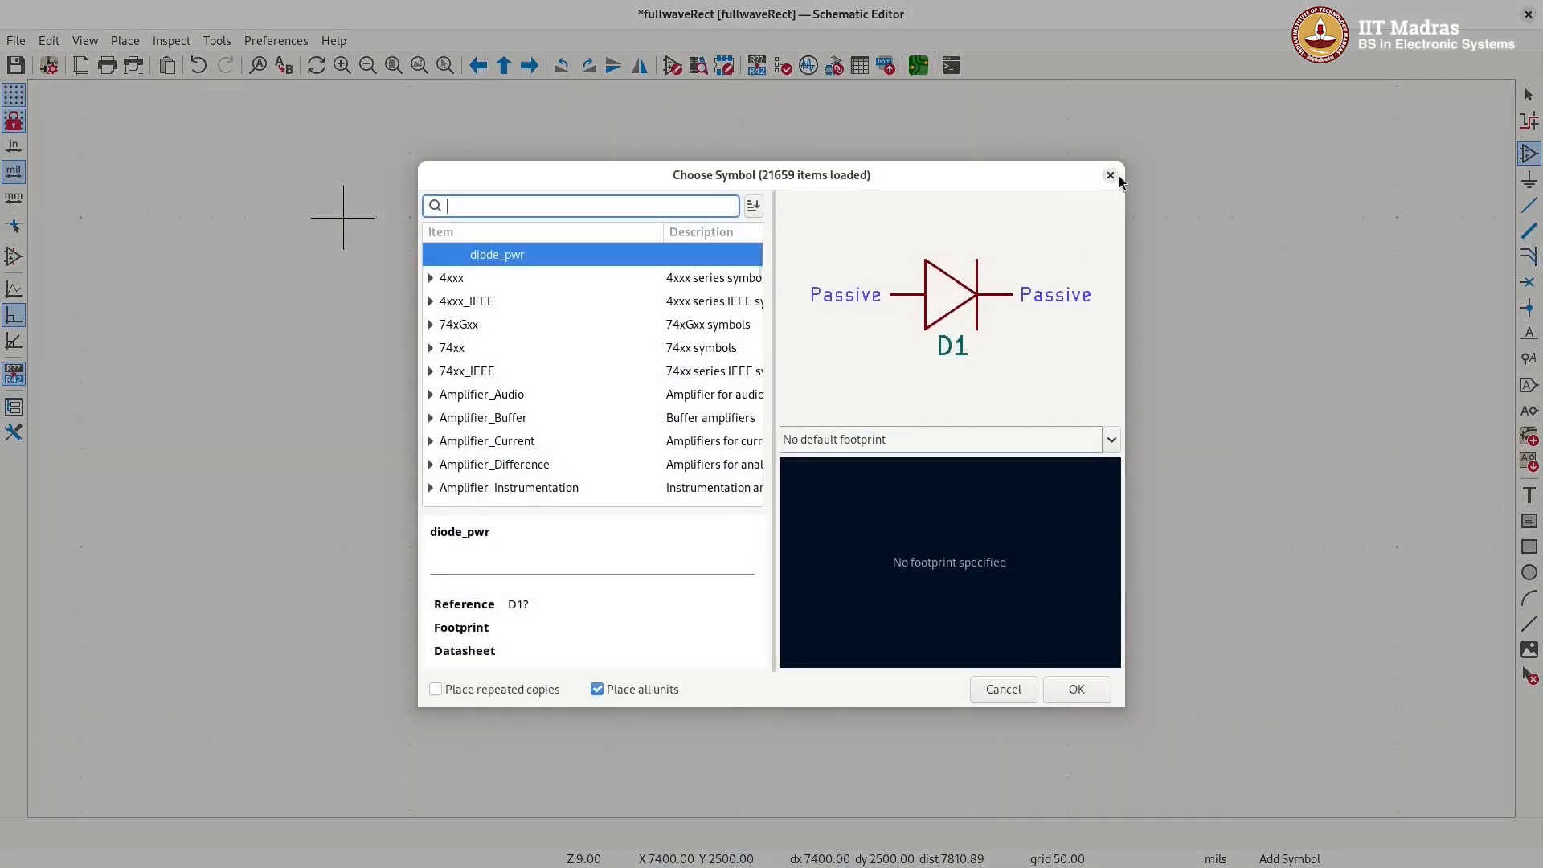
pyautogui.click(1110, 176)
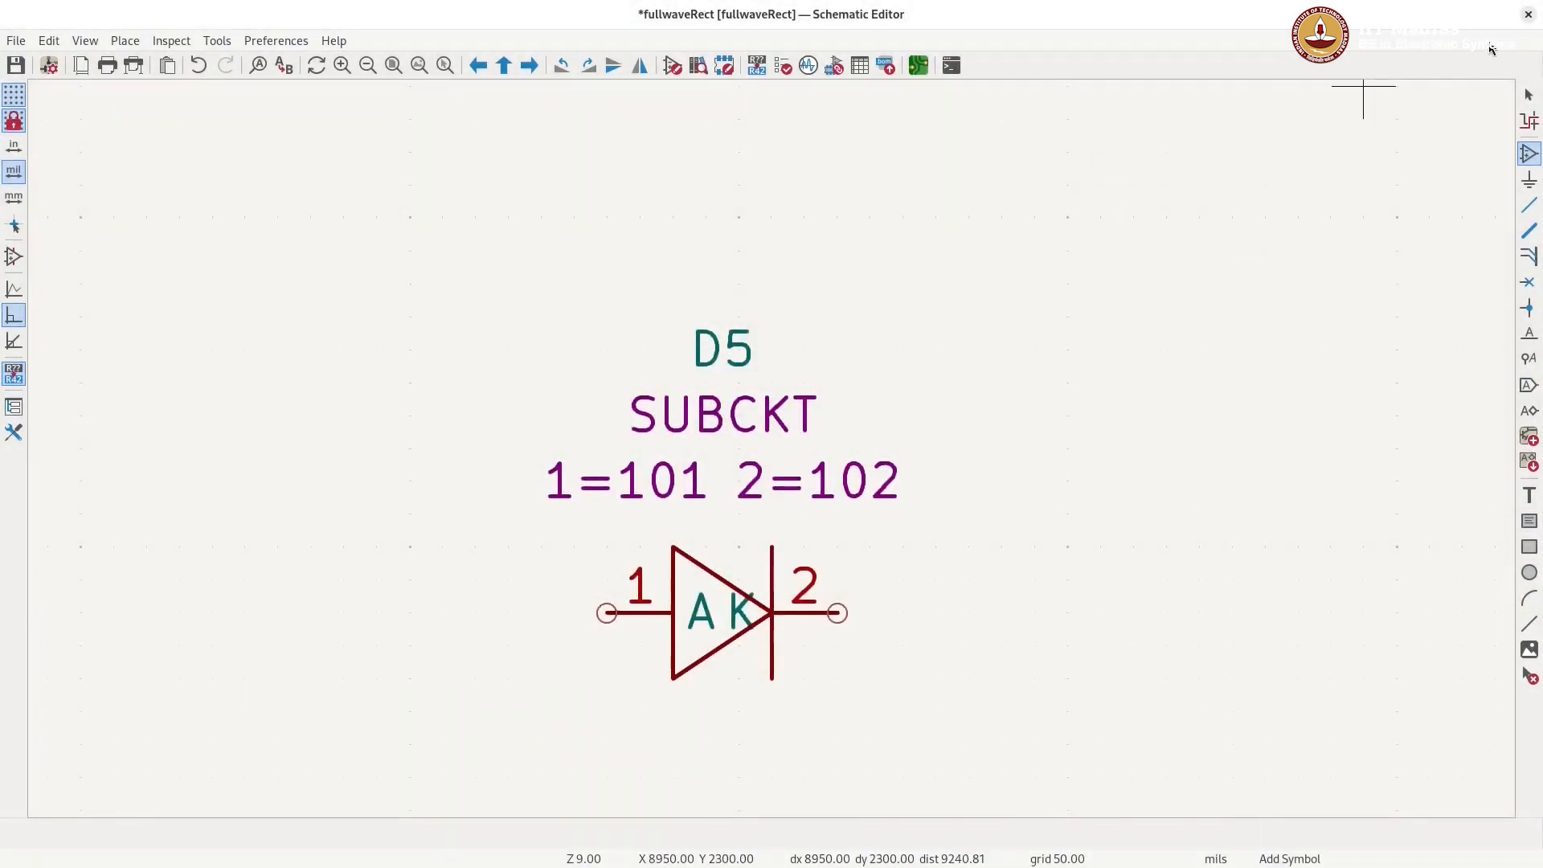
pyautogui.click(1528, 15)
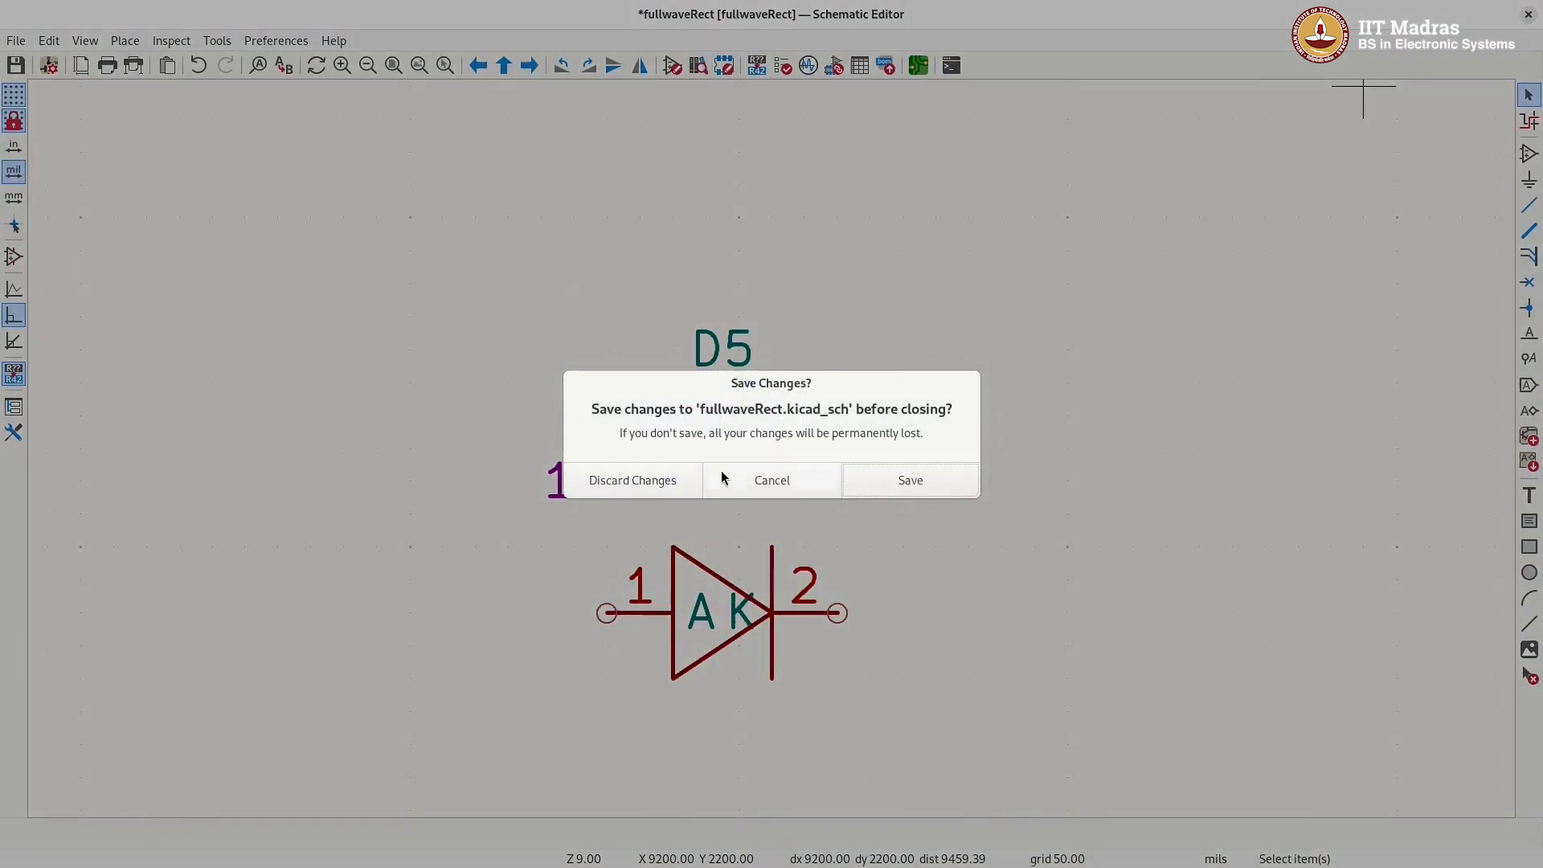
pyautogui.click(644, 487)
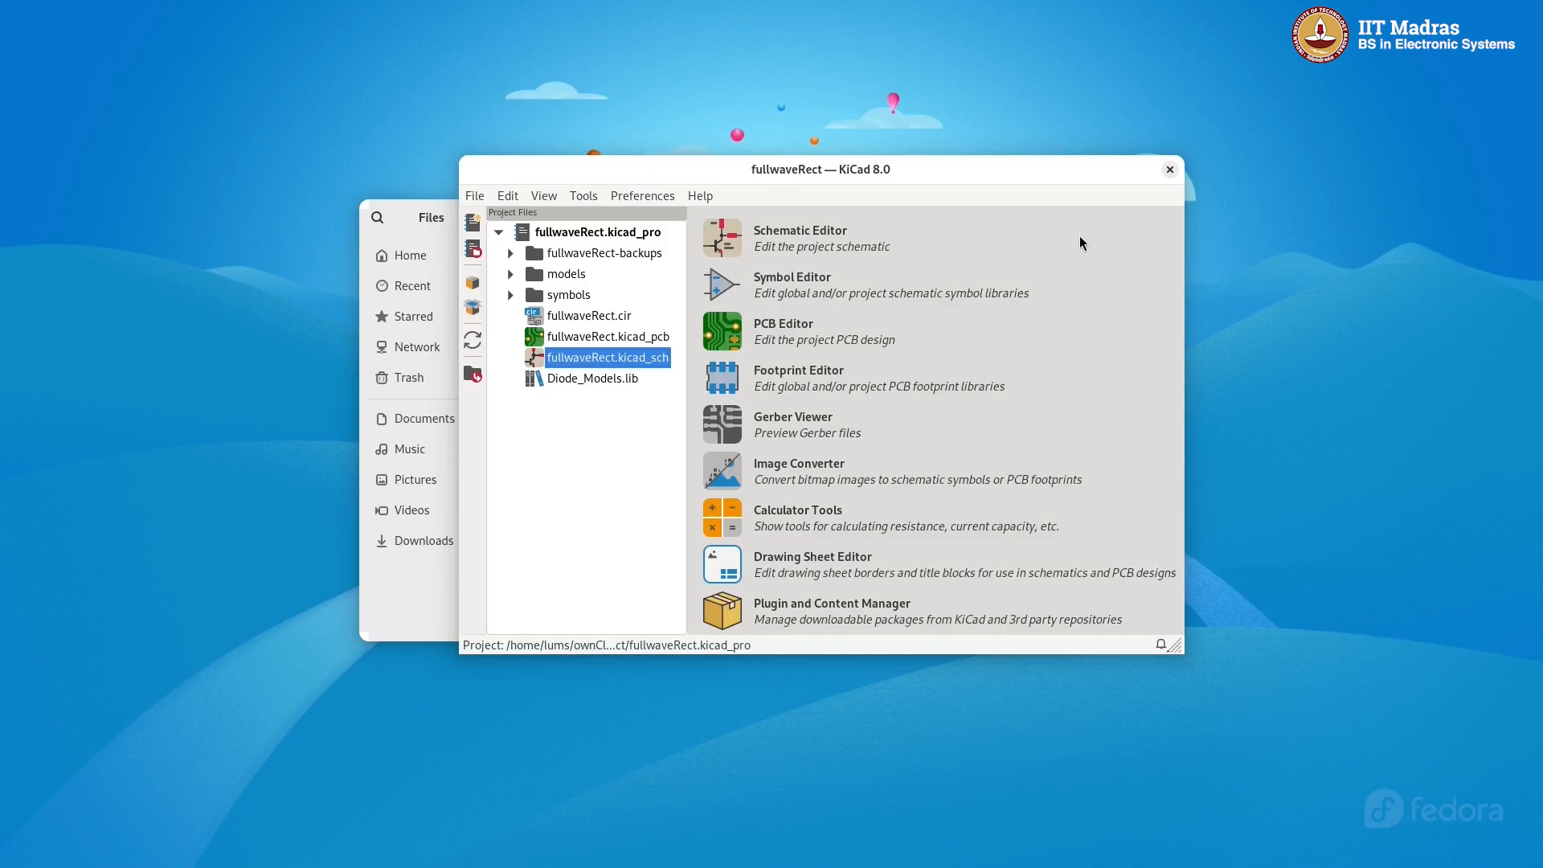
pyautogui.click(713, 240)
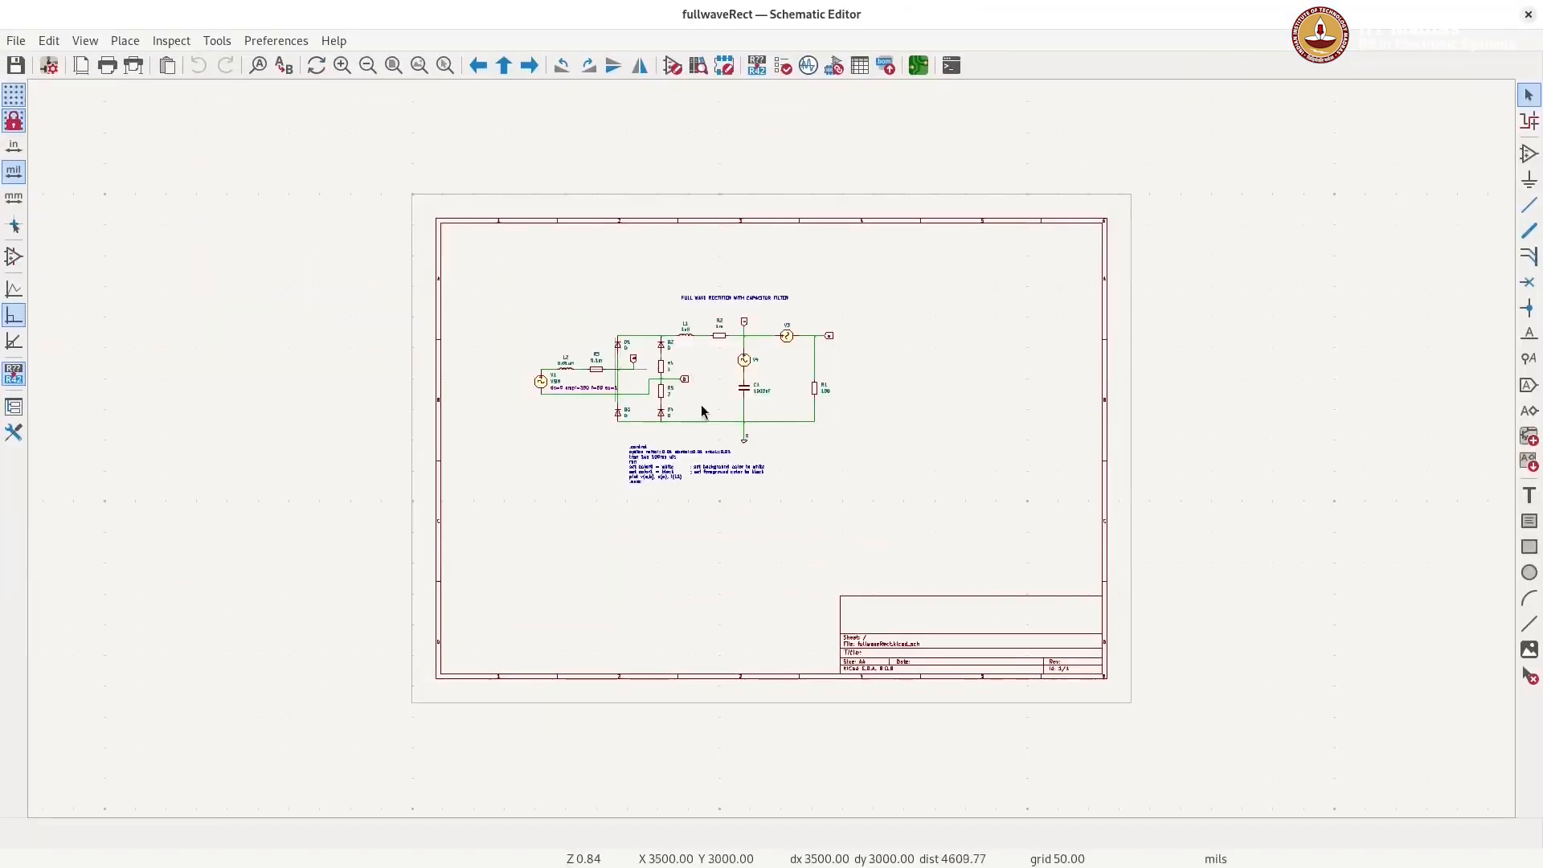
# Place one diode_pwr symbol from the updated 1_myComps library in the empty area to the right of resistor R1.
pyautogui.scroll(2, 771, 451)
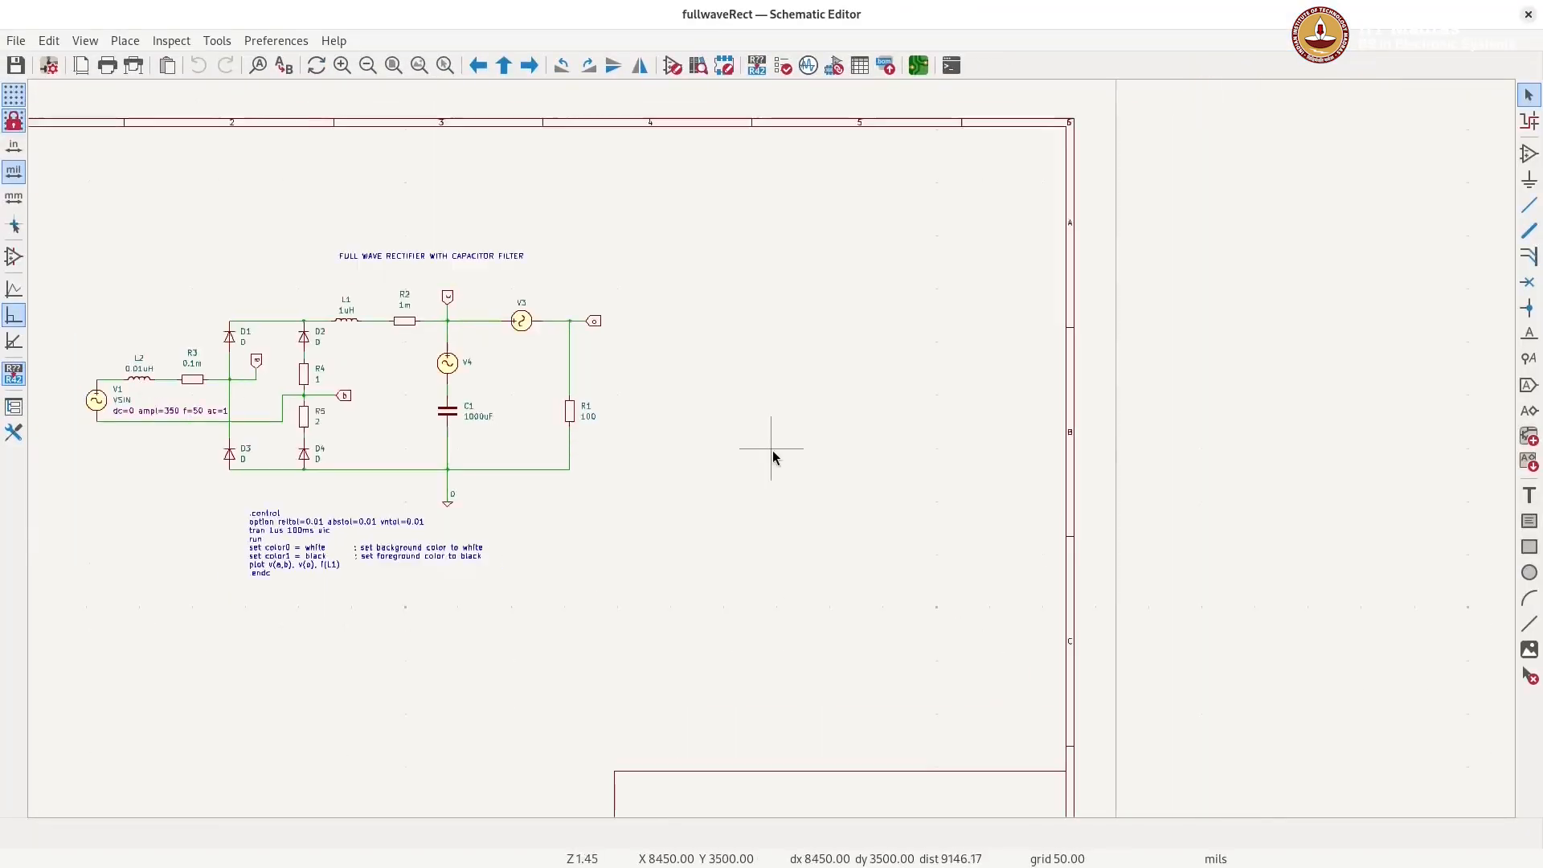
pyautogui.scroll(1, 537, 439)
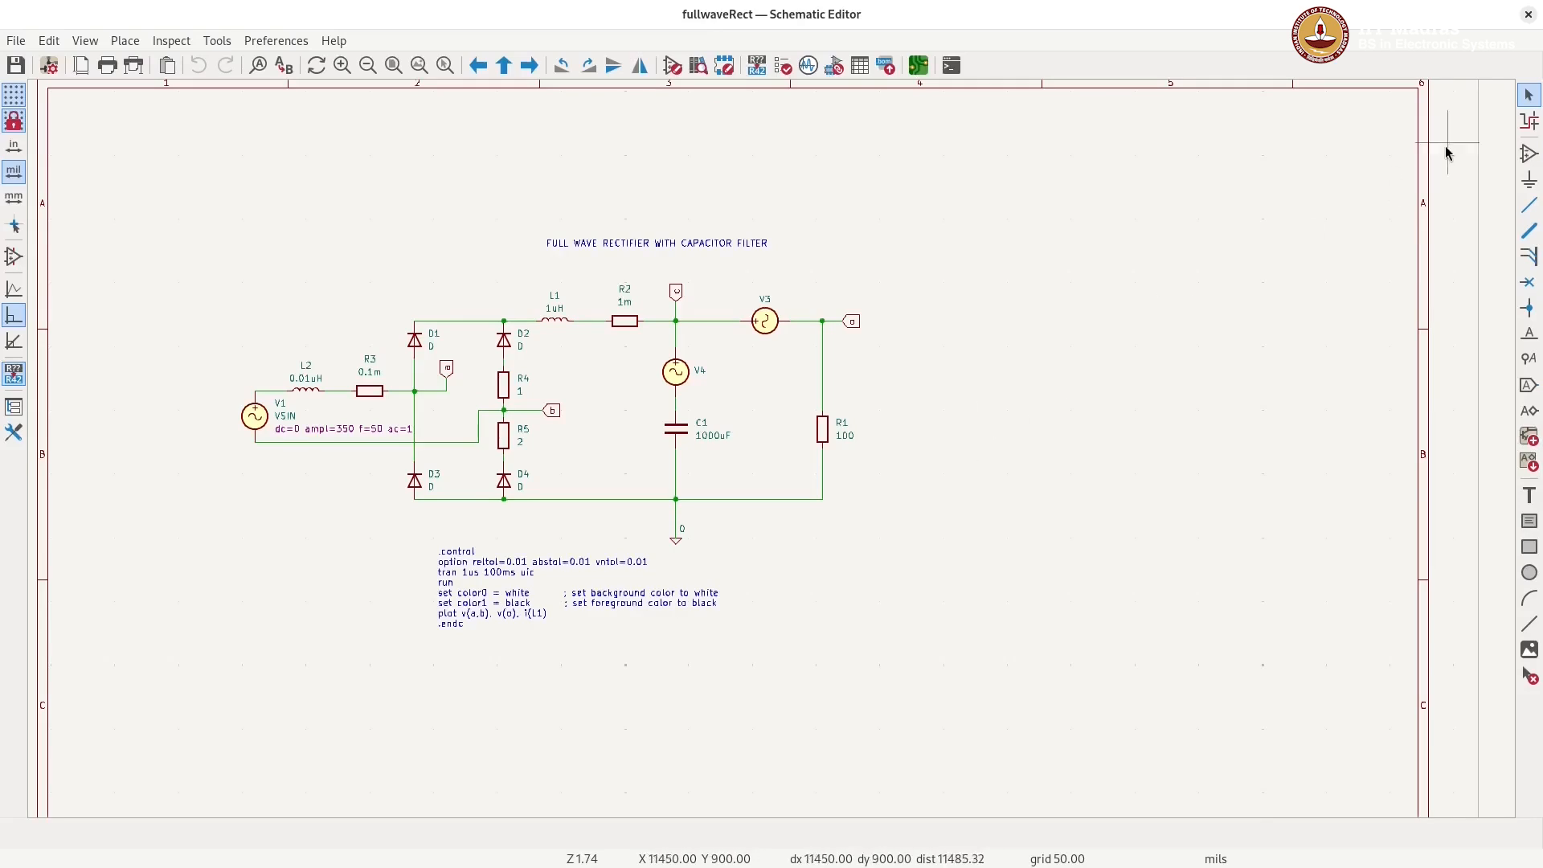
pyautogui.click(1530, 153)
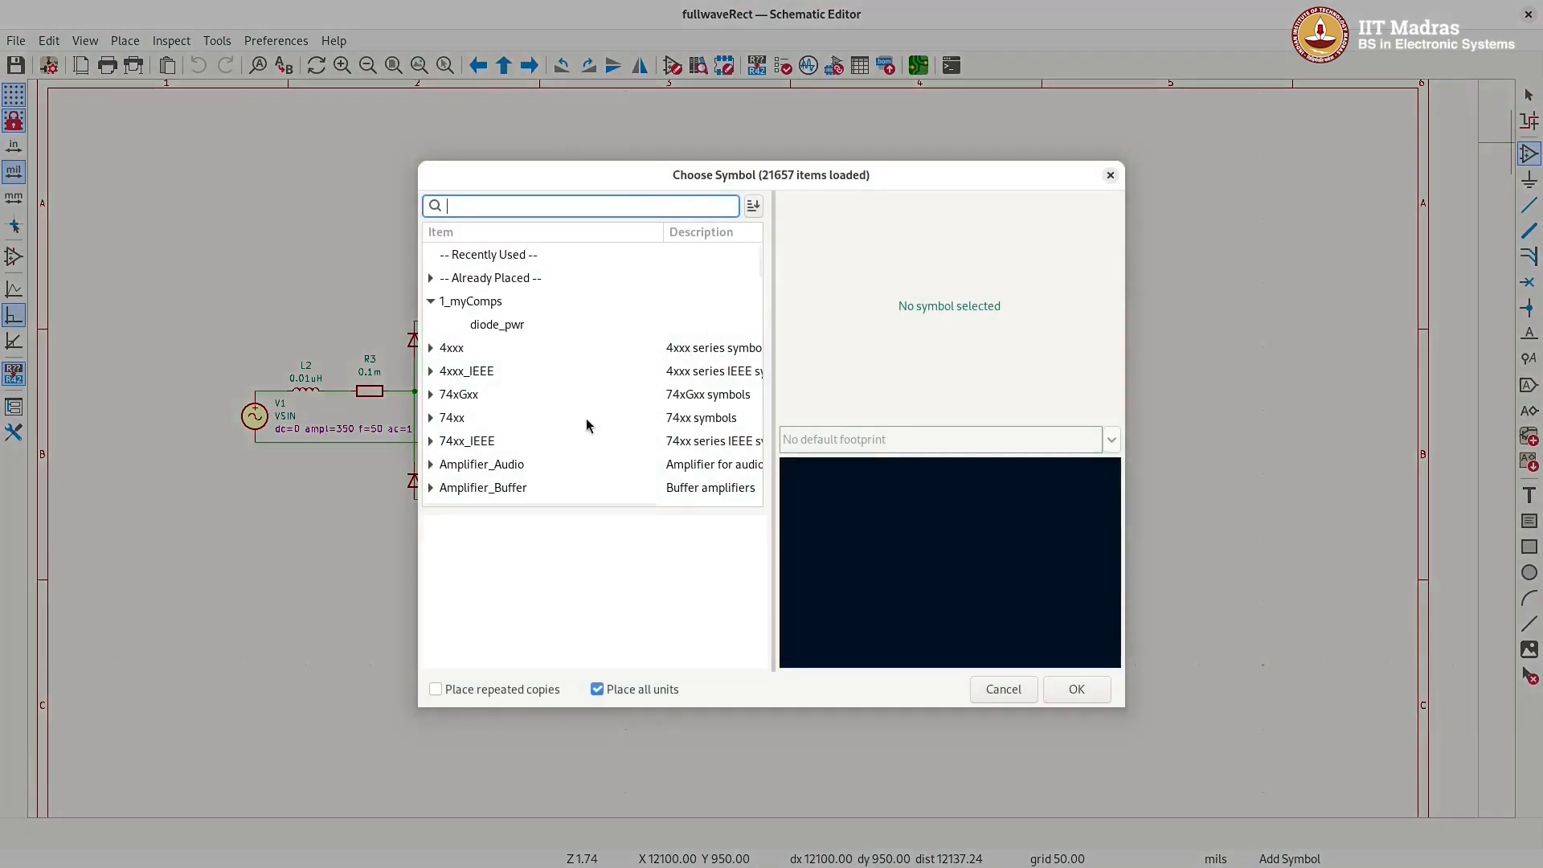
pyautogui.click(498, 326)
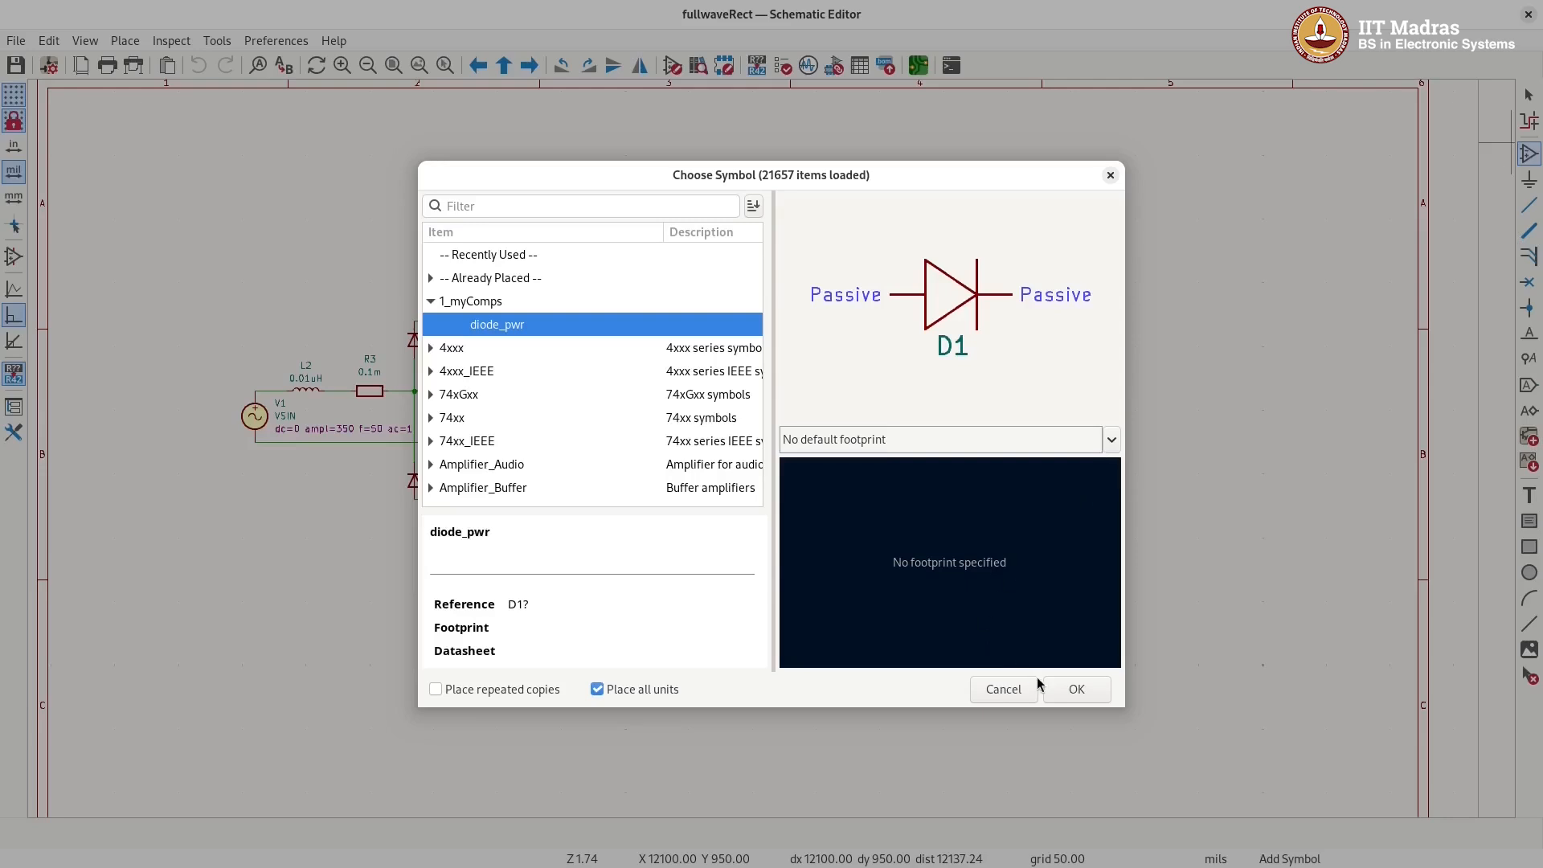
pyautogui.click(1076, 688)
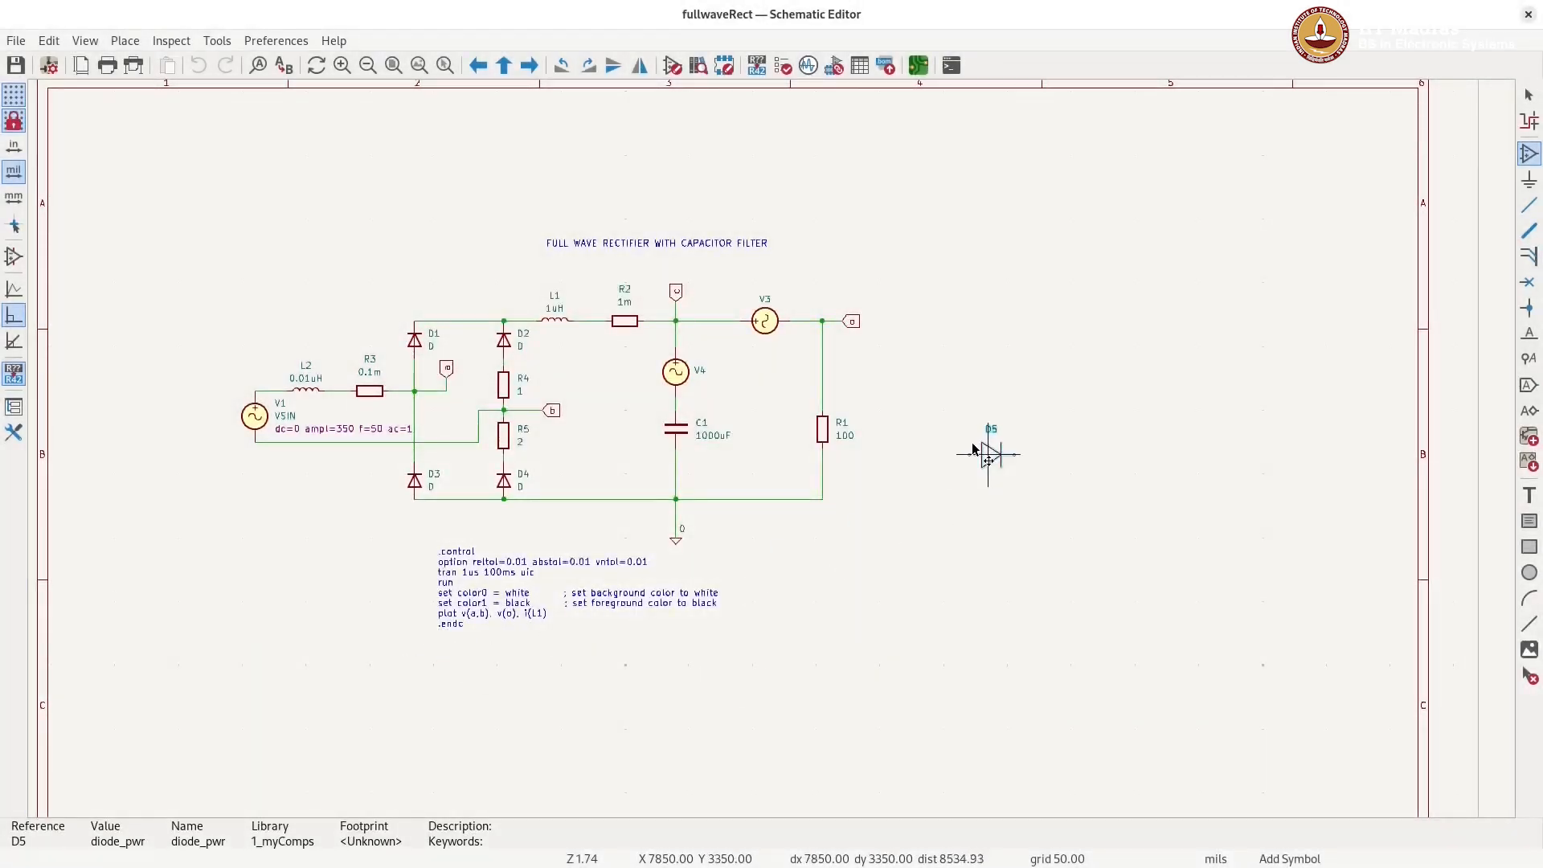
pyautogui.click(966, 421)
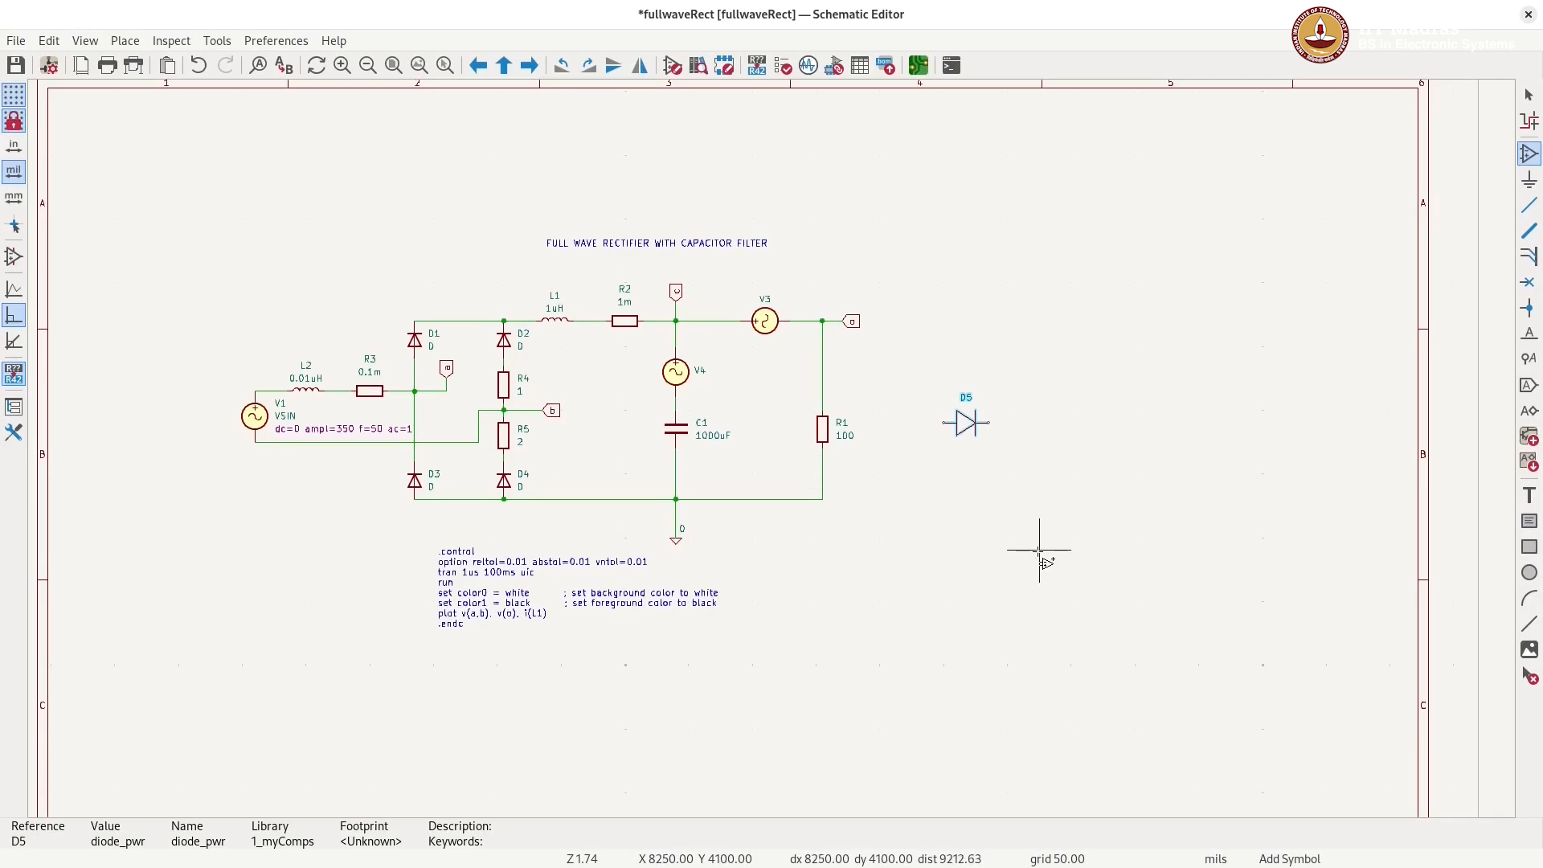
pyautogui.press('Escape')
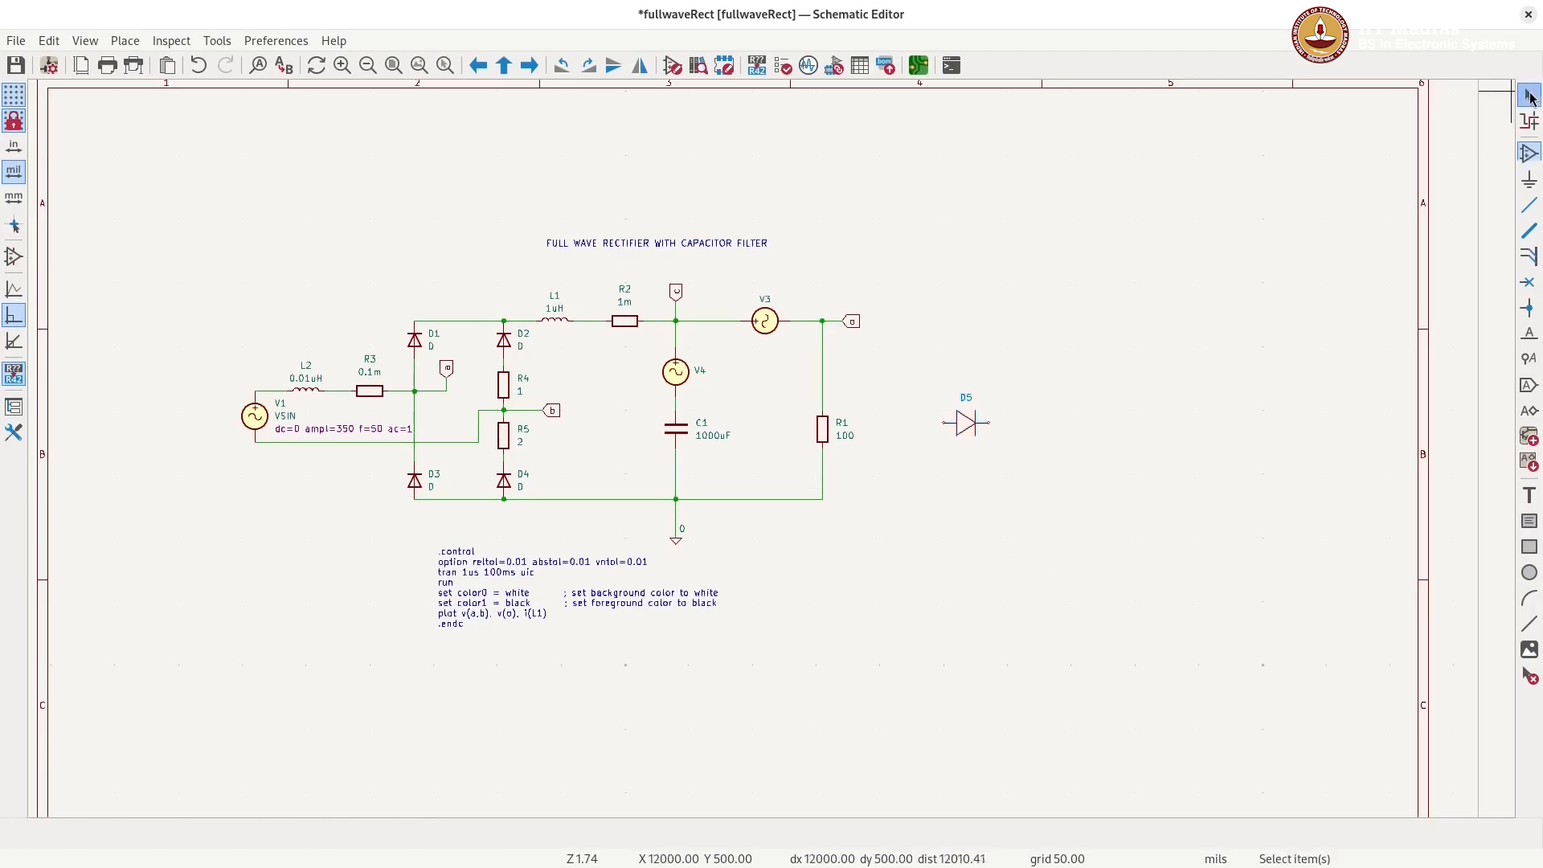
# Delete the four original bridge diodes D1, D2, D4 and D3 from the rectifier circuit.
pyautogui.click(418, 338)
pyautogui.press('Delete')
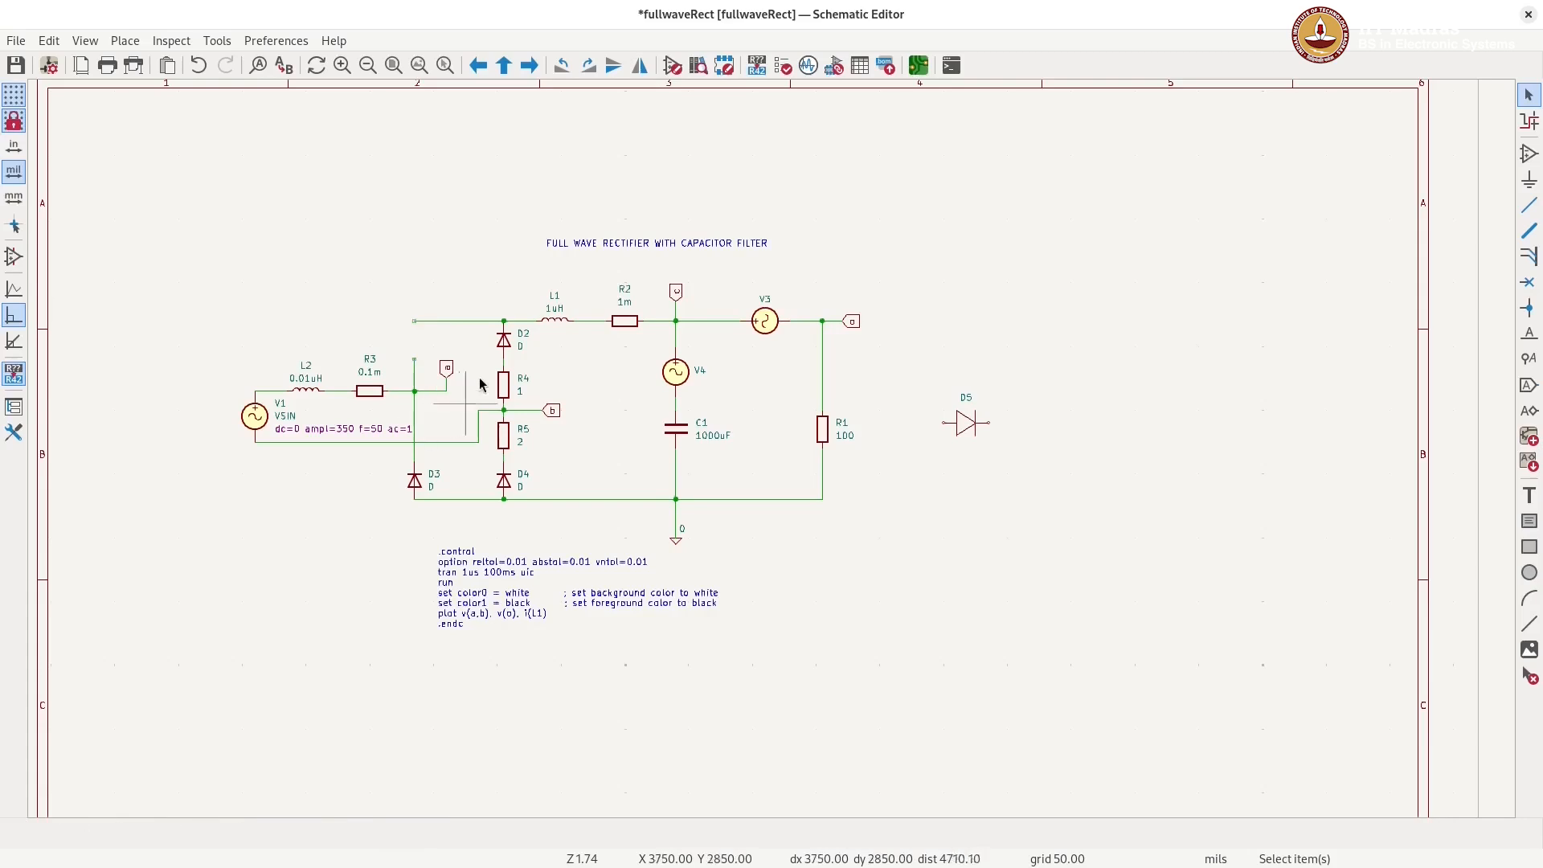
pyautogui.click(509, 344)
pyautogui.press('Delete')
pyautogui.click(506, 481)
pyautogui.press('Delete')
pyautogui.click(416, 484)
pyautogui.press('Delete')
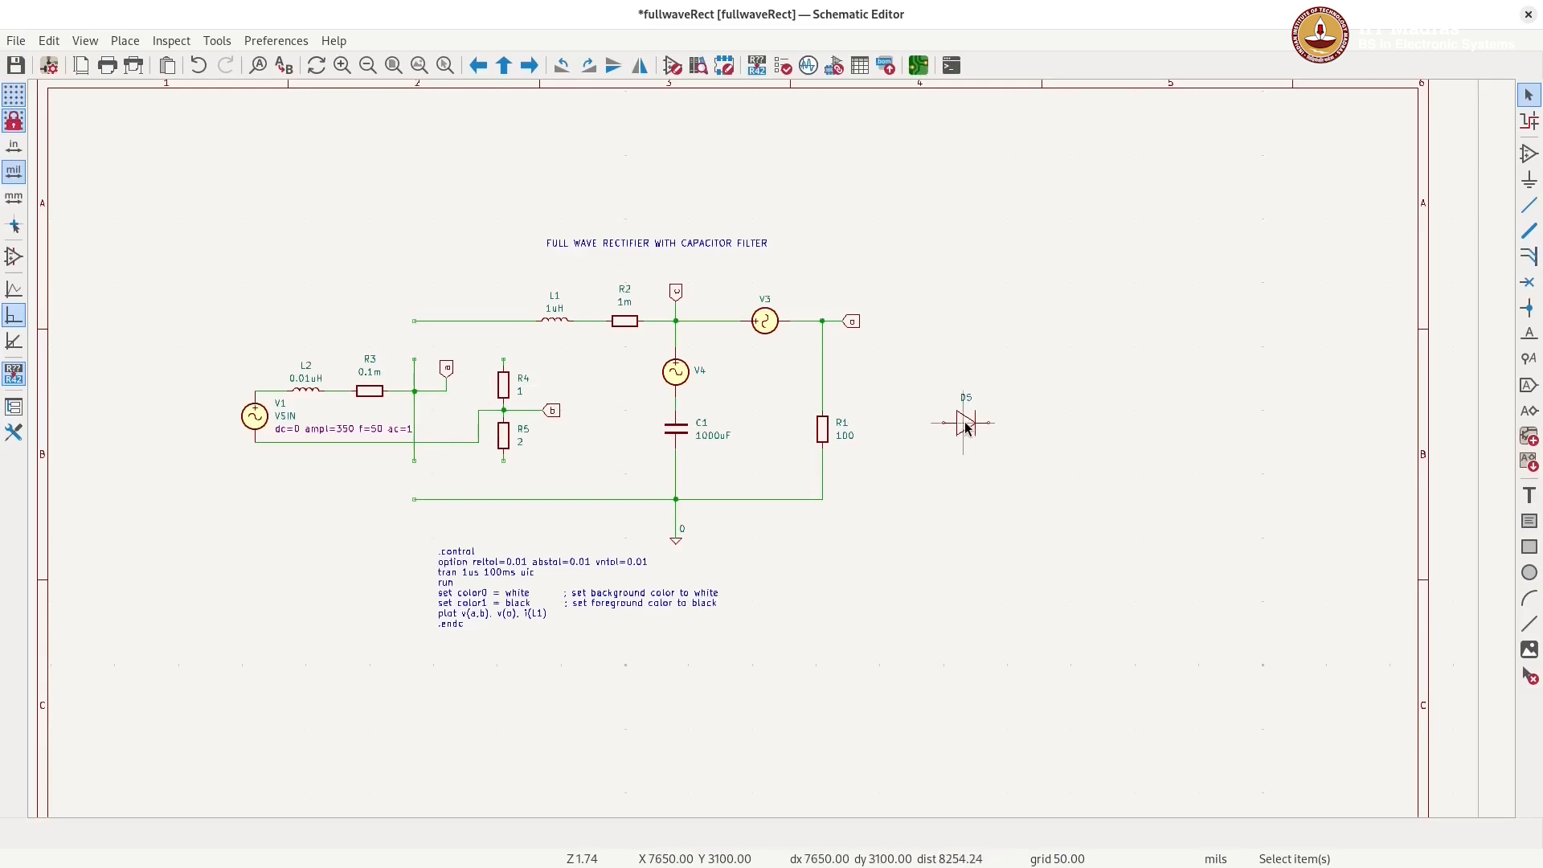
# Rotate the placed diode_pwr symbol to point upward and move it level with output label o.
pyautogui.moveTo(968, 428); pyautogui.dragTo(977, 433)
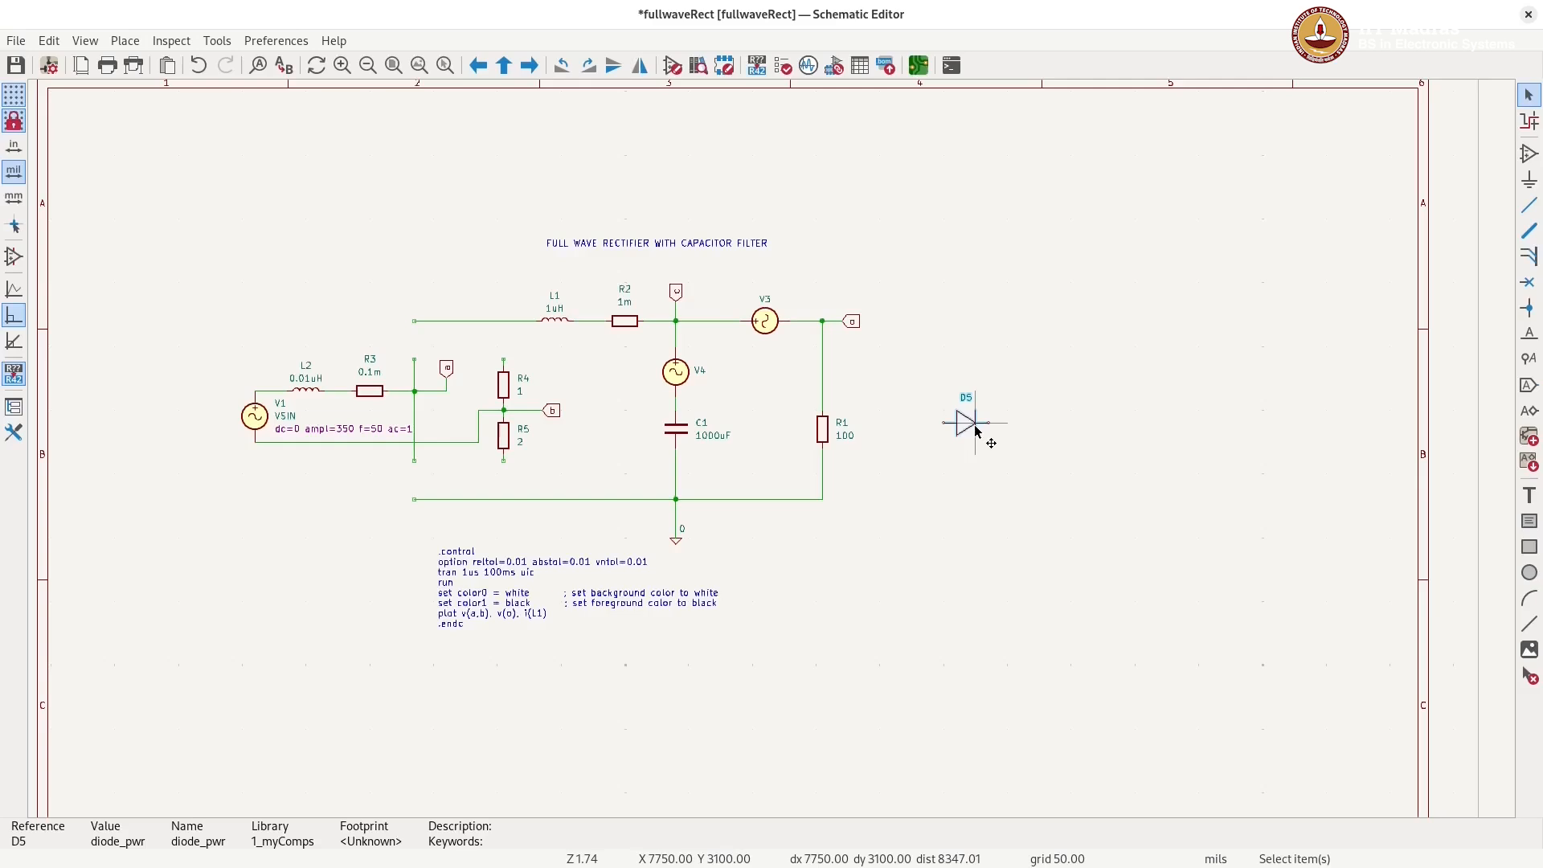
pyautogui.press('r')
pyautogui.moveTo(976, 430); pyautogui.dragTo(957, 336)
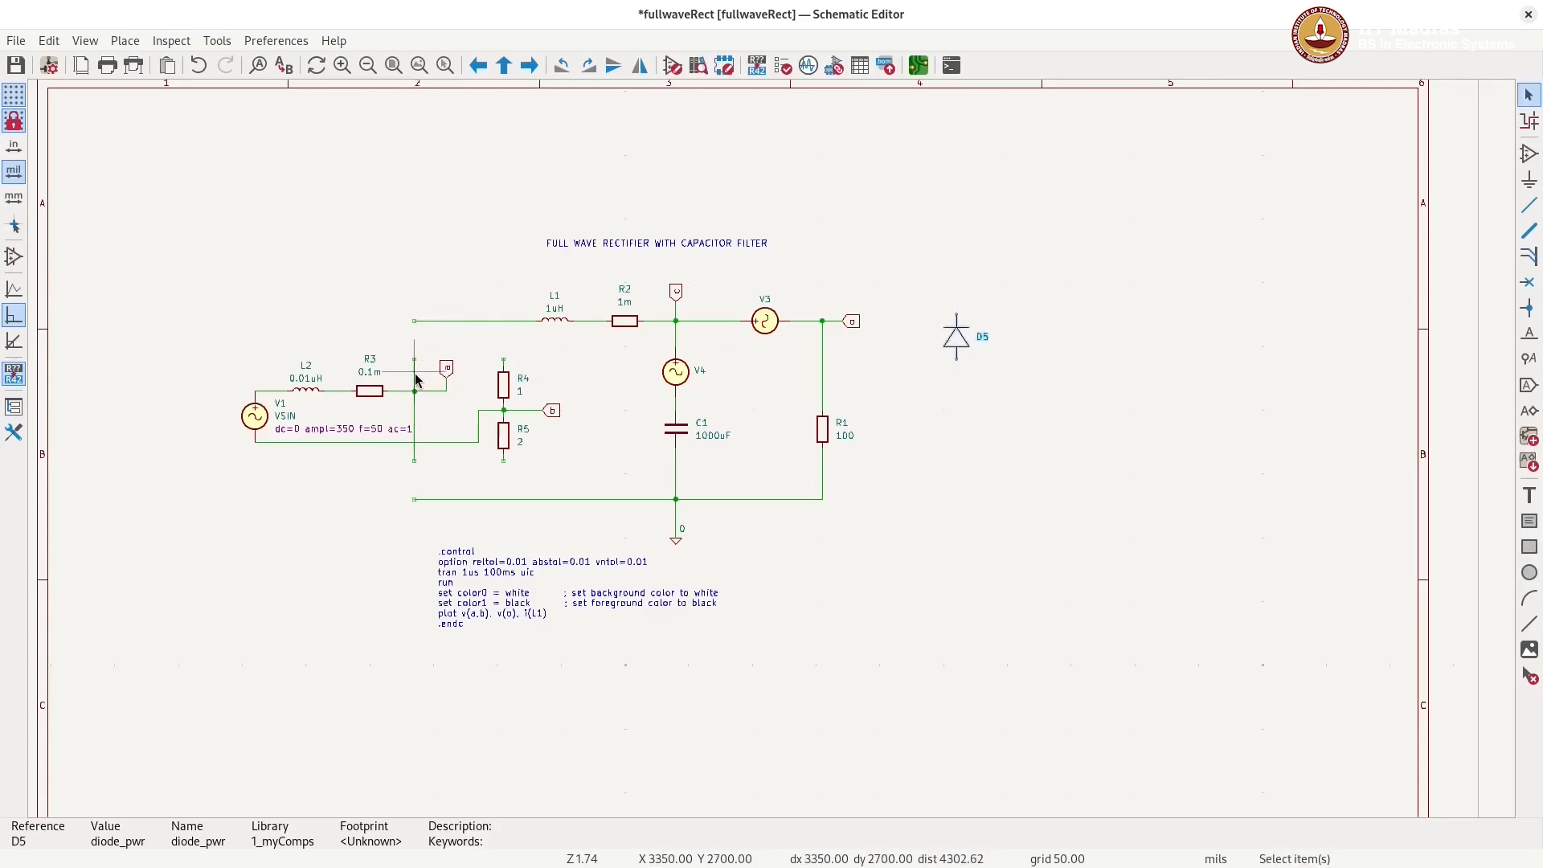
# Delete the two vertical wire segments left between the former positions of D1 and D3.
pyautogui.moveTo(415, 379); pyautogui.dragTo(421, 380)
pyautogui.press('Delete')
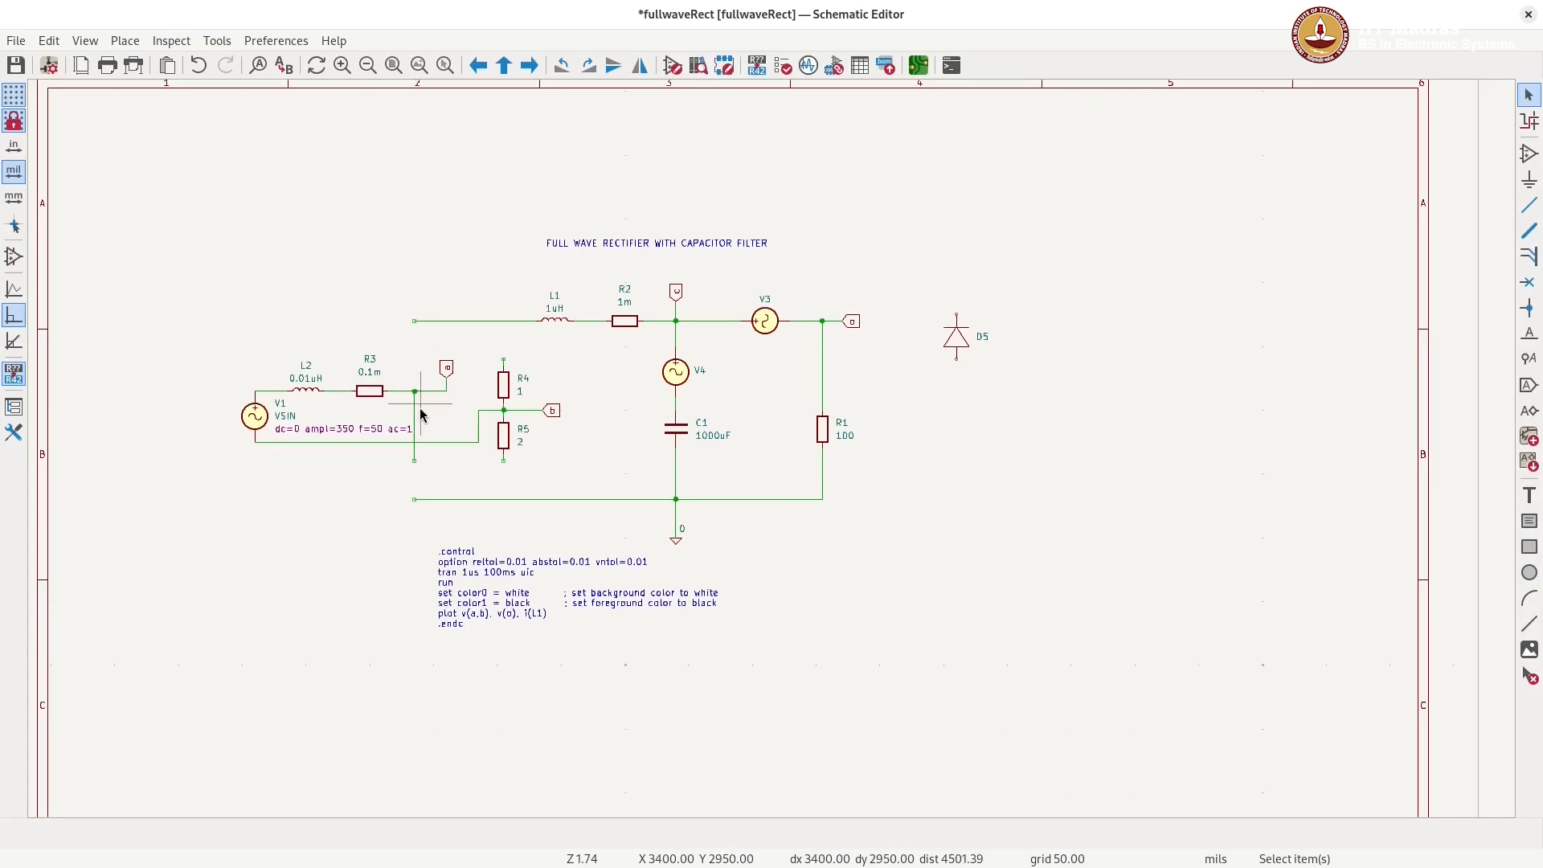
pyautogui.click(414, 419)
pyautogui.press('Delete')
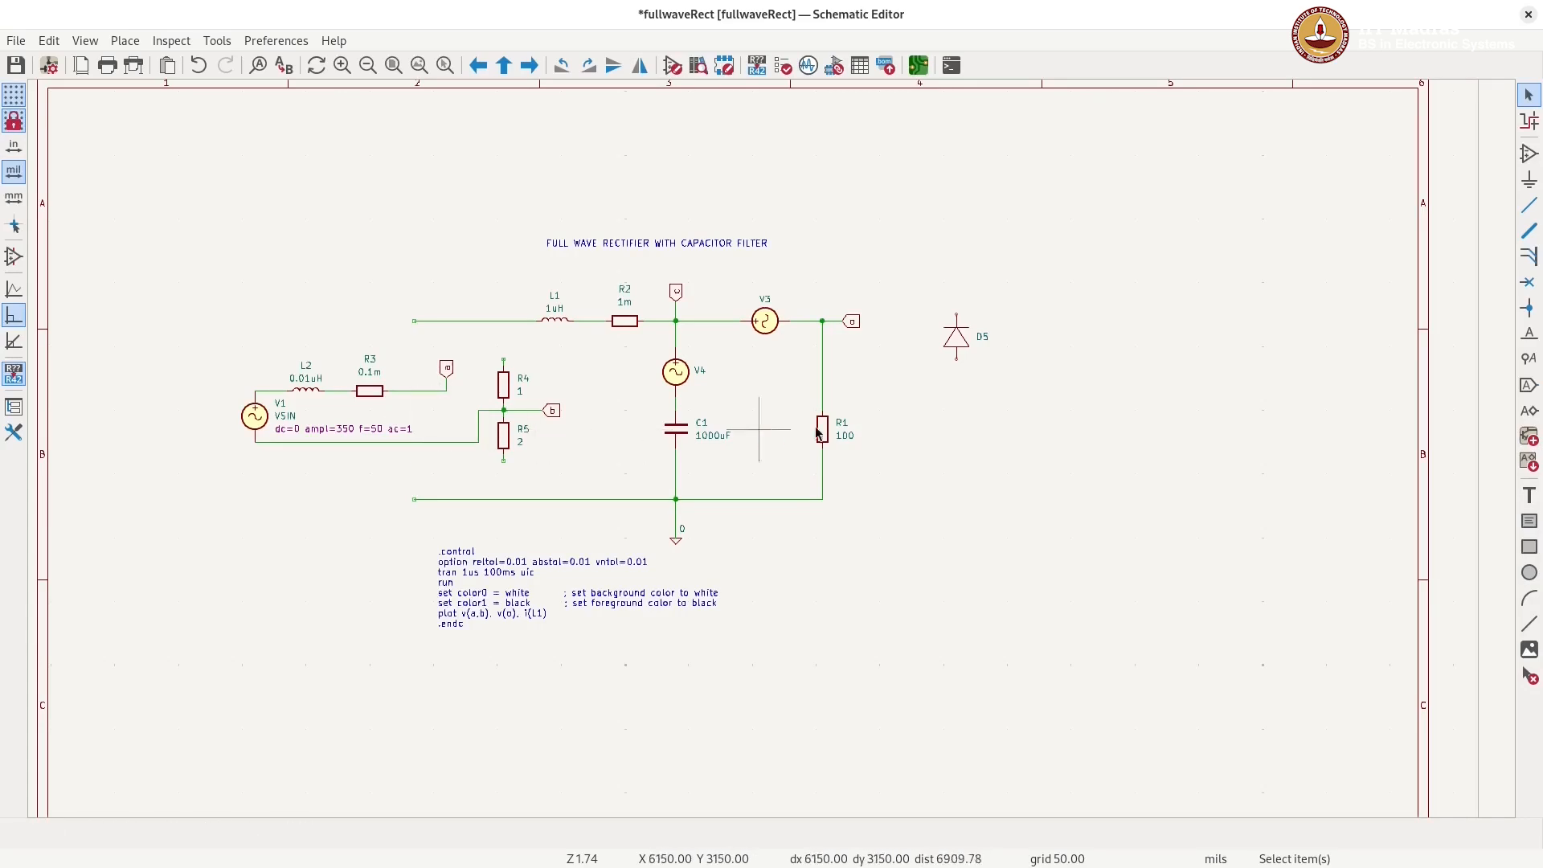
# Move the upright diode_pwr symbol to D1's former position, with its cathode on the free end of the upper wire.
pyautogui.moveTo(973, 343); pyautogui.dragTo(740, 315)
pyautogui.click(965, 334)
pyautogui.moveTo(964, 335); pyautogui.dragTo(415, 345)
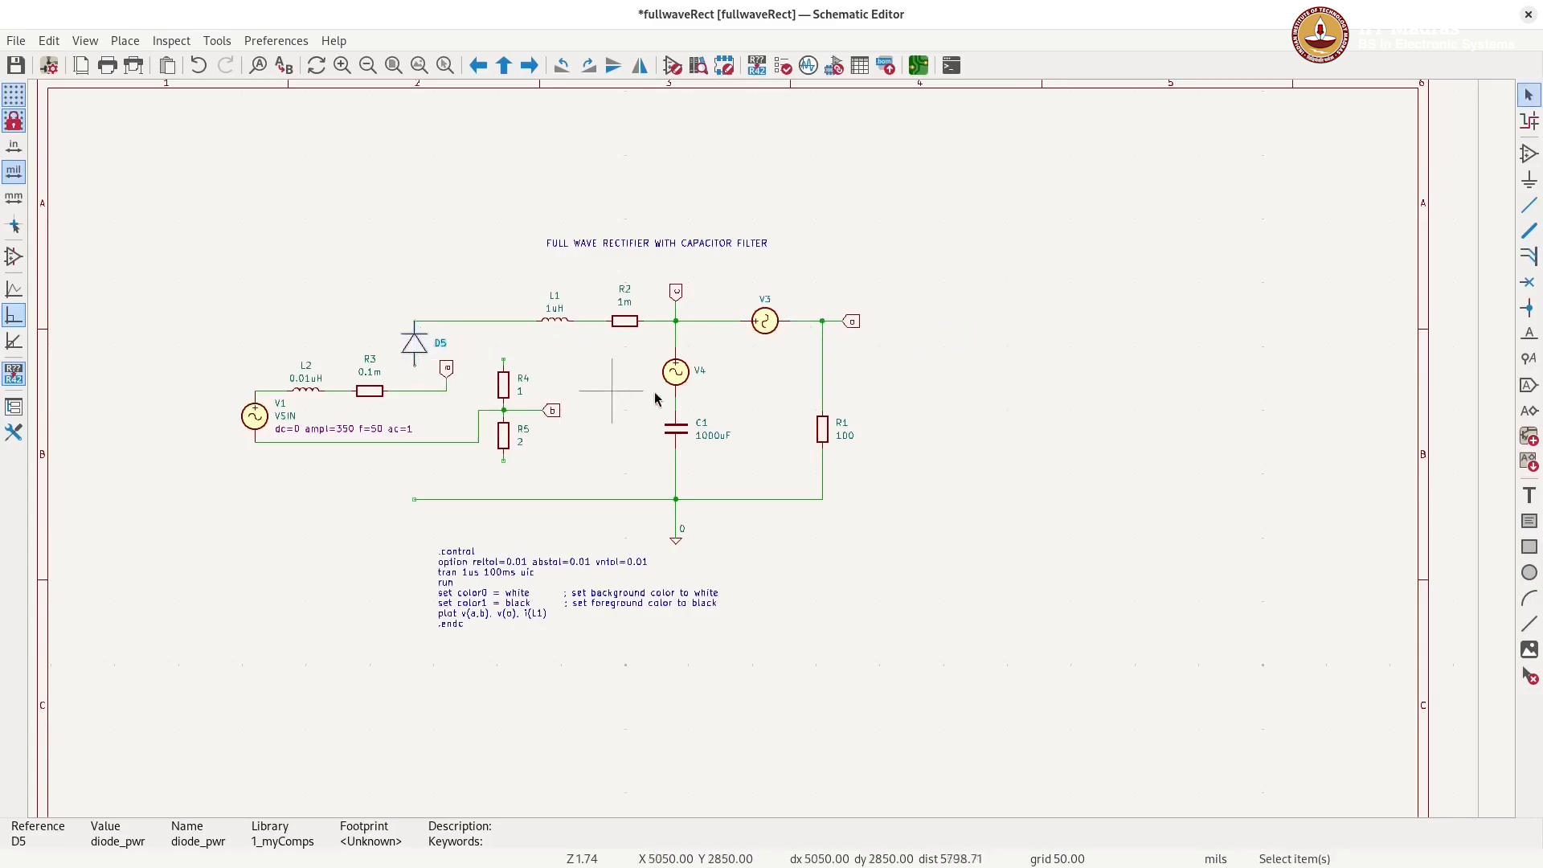
# Place two upright diode_pwr symbols one above the other in the empty area beyond output label o.
pyautogui.click(1061, 372)
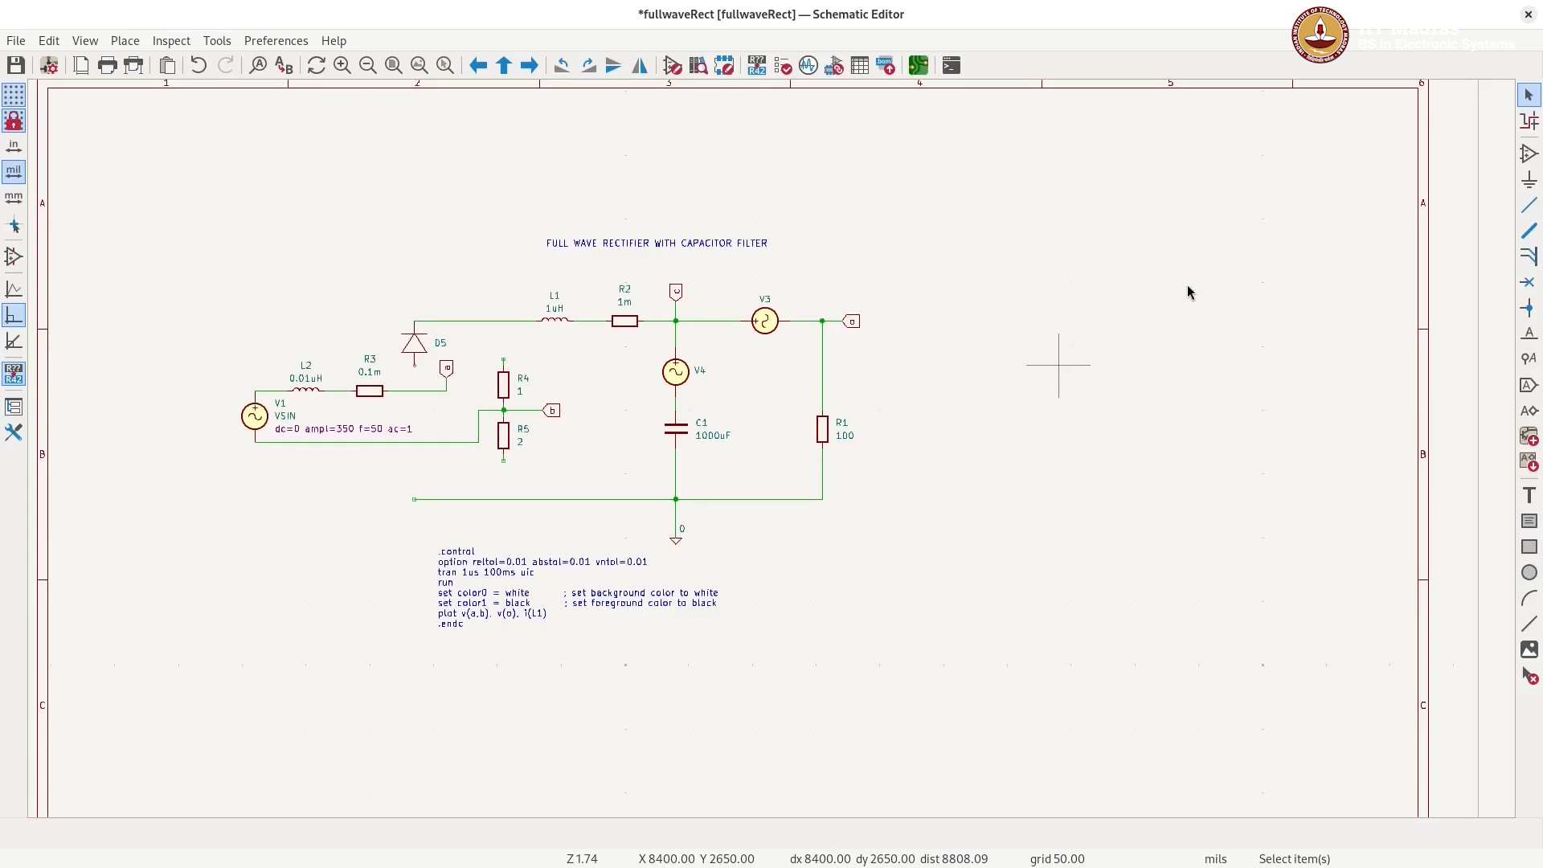
pyautogui.click(1529, 153)
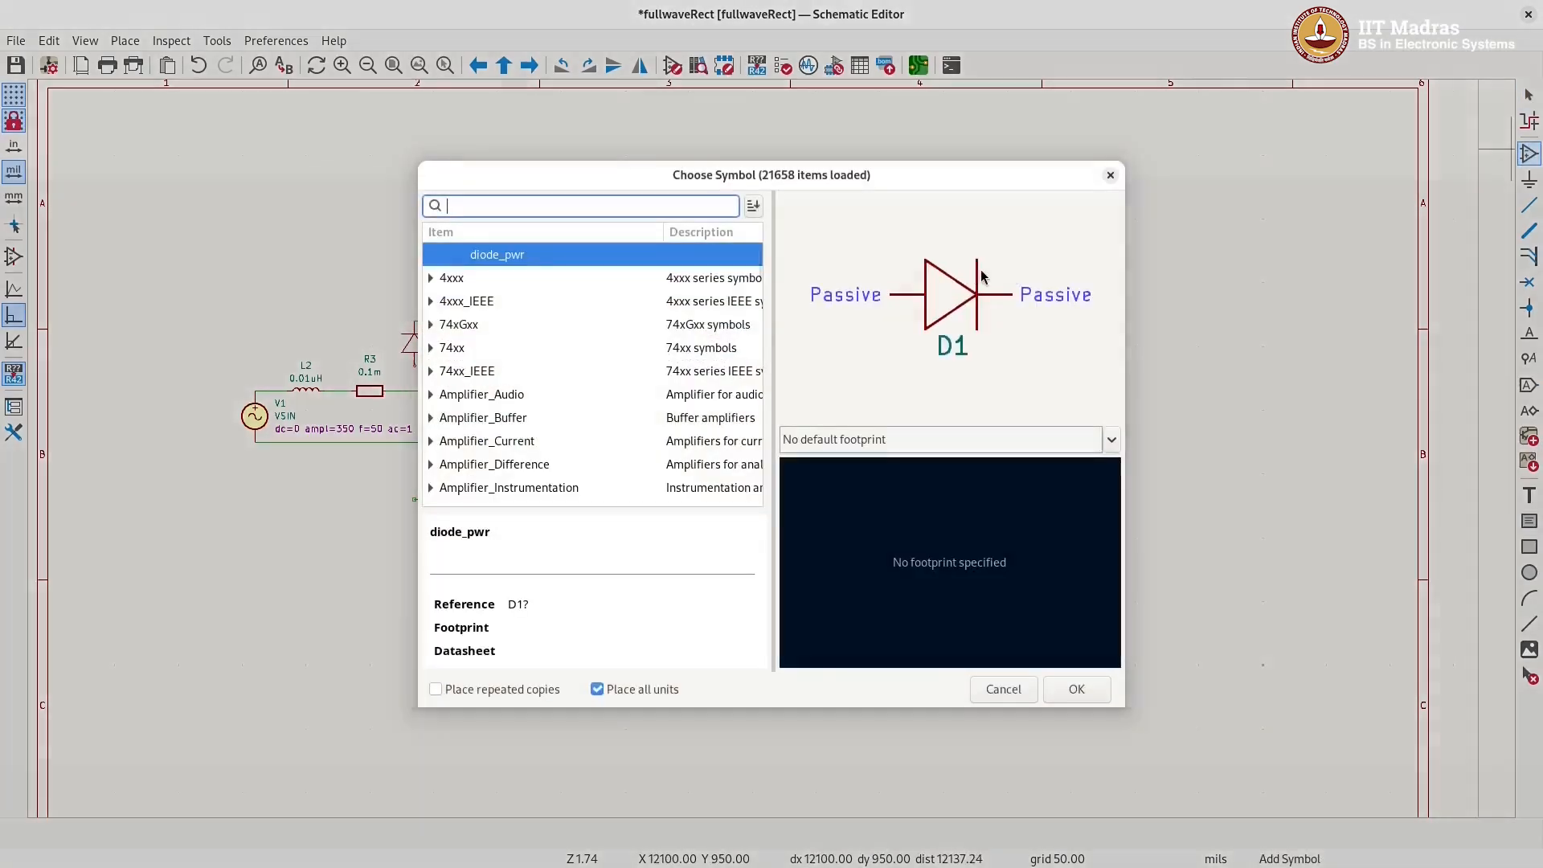
pyautogui.click(1076, 689)
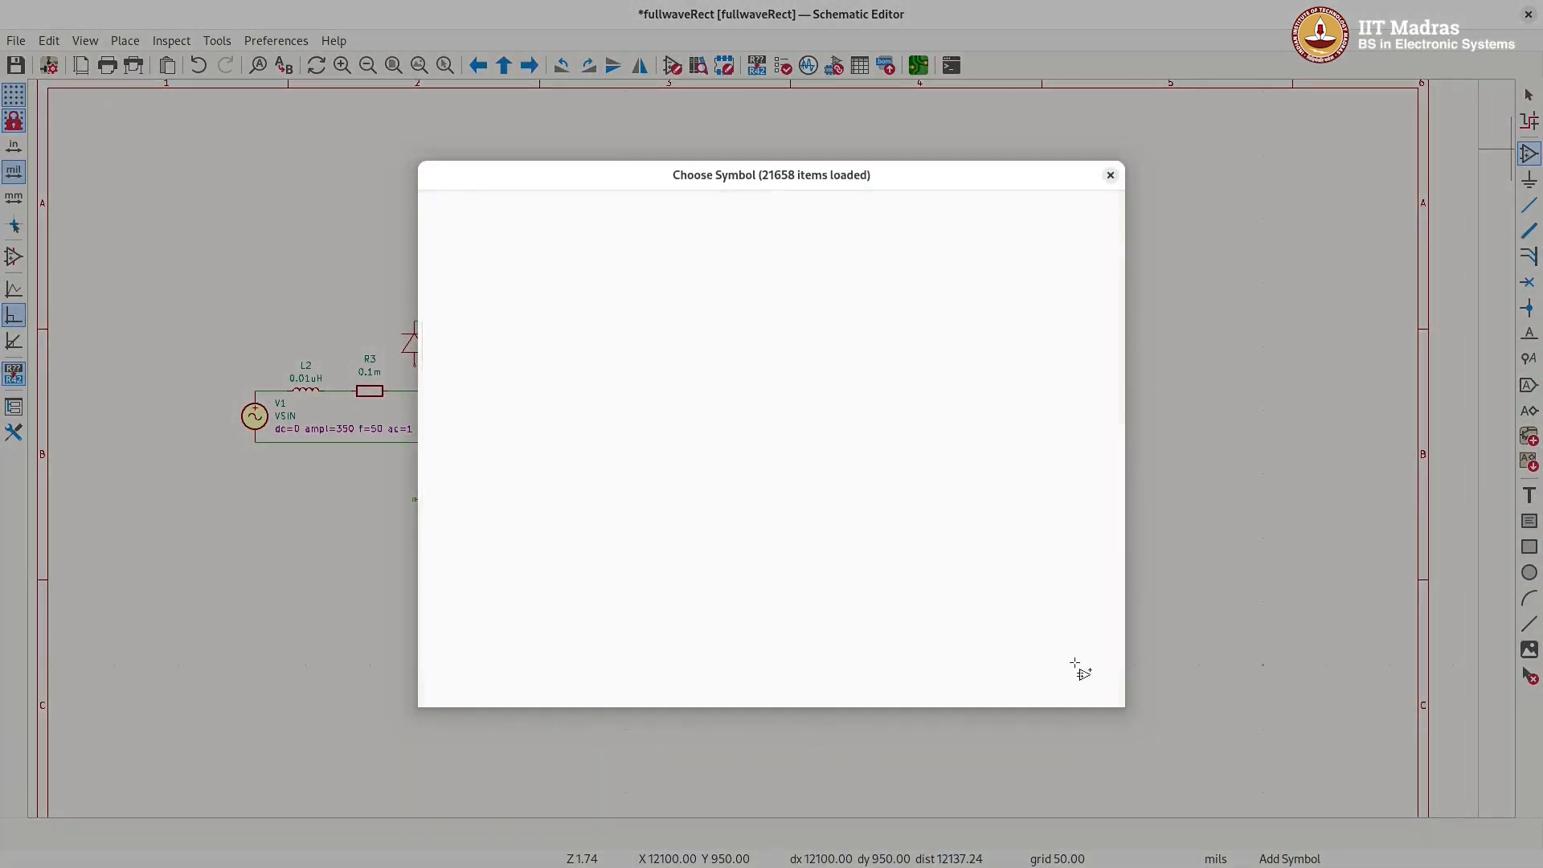
pyautogui.press('r')
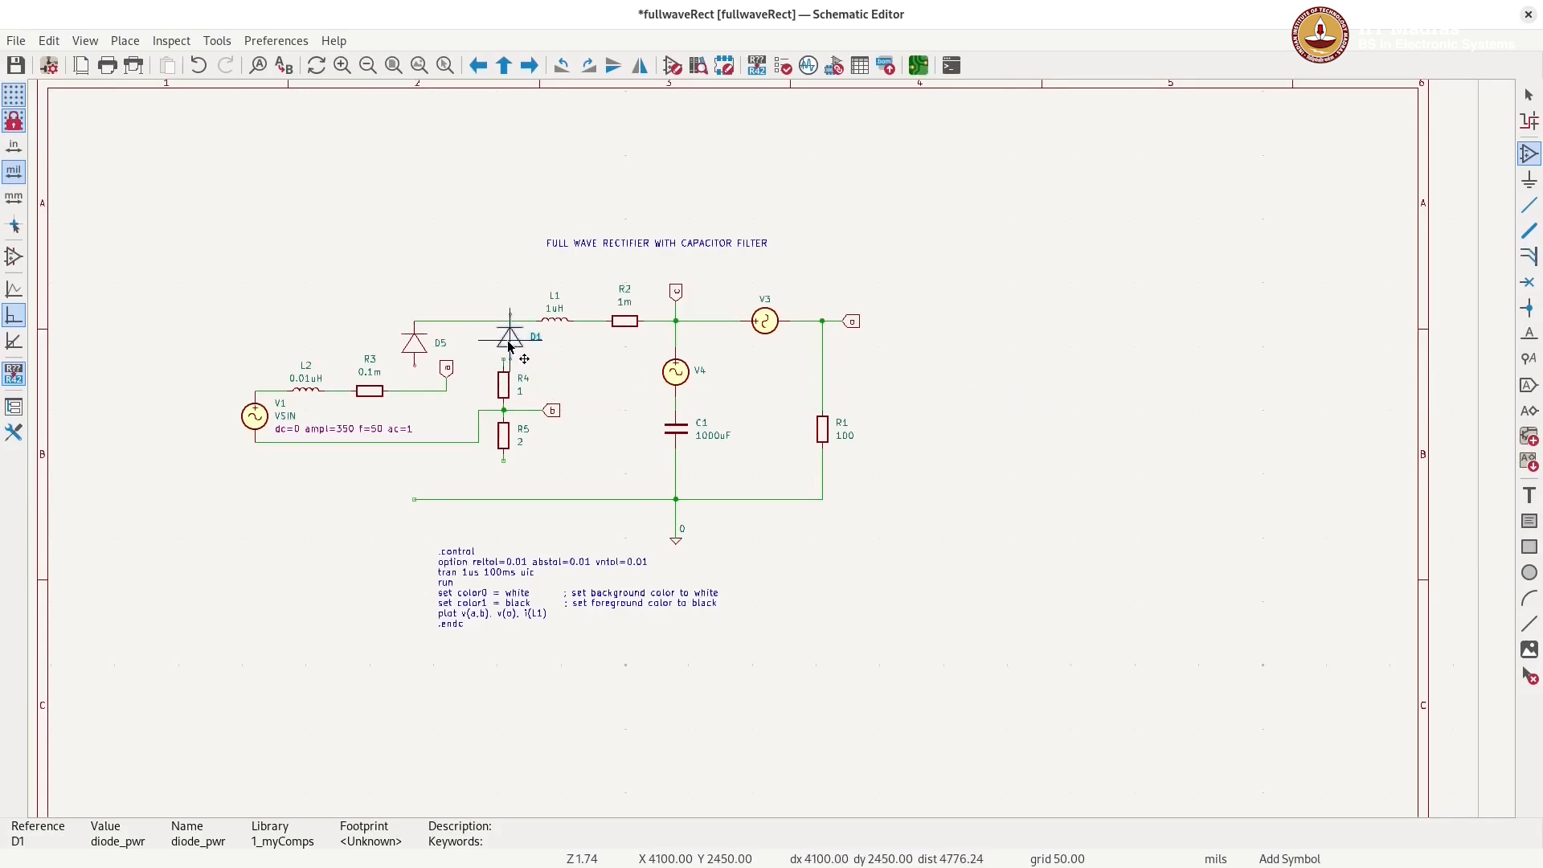
pyautogui.click(1013, 345)
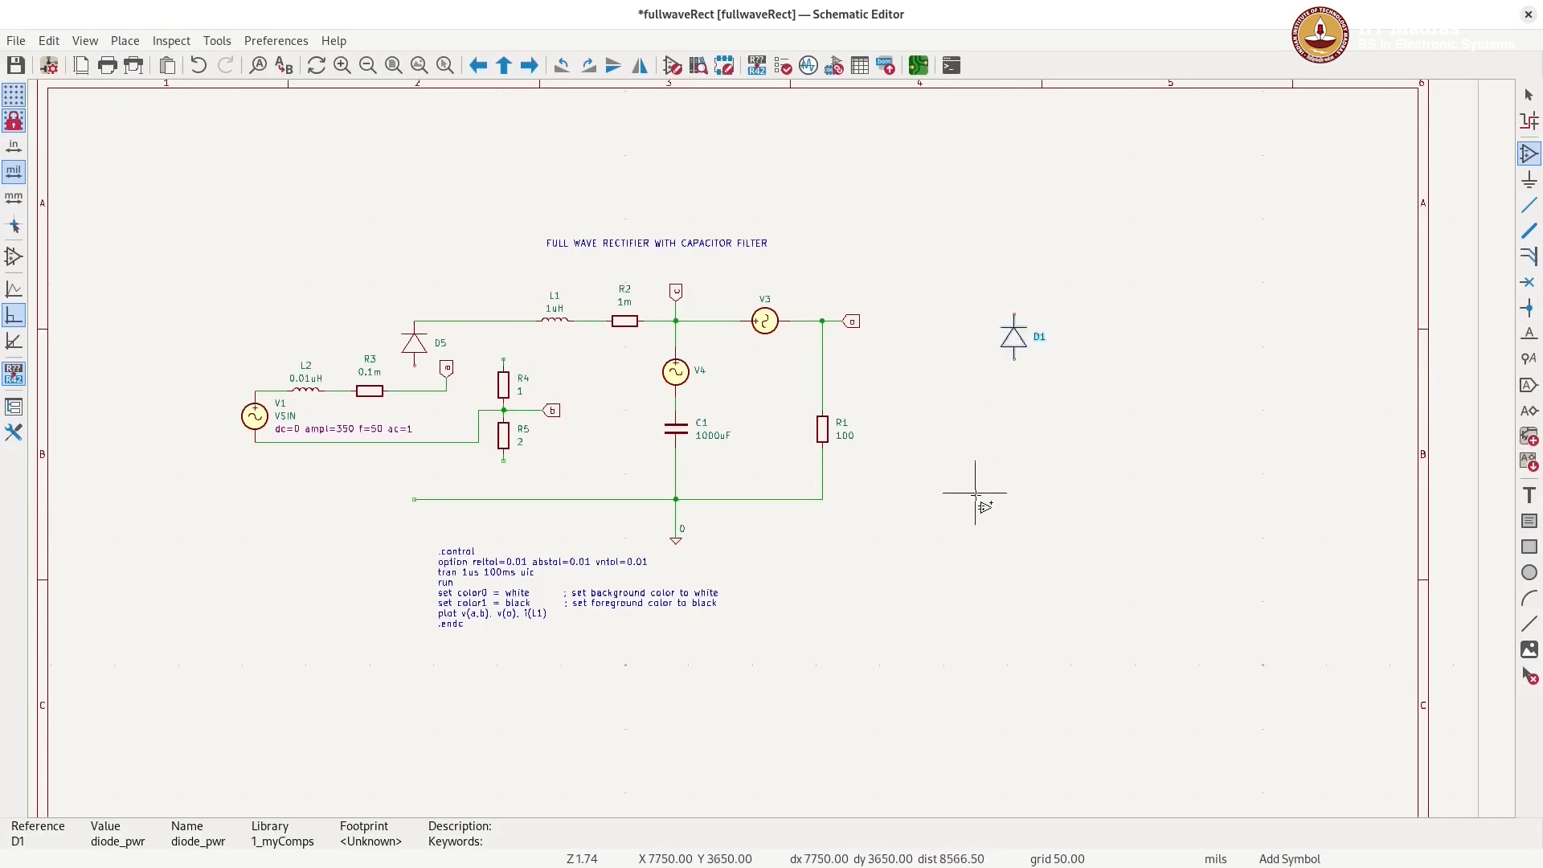
pyautogui.click(1013, 467)
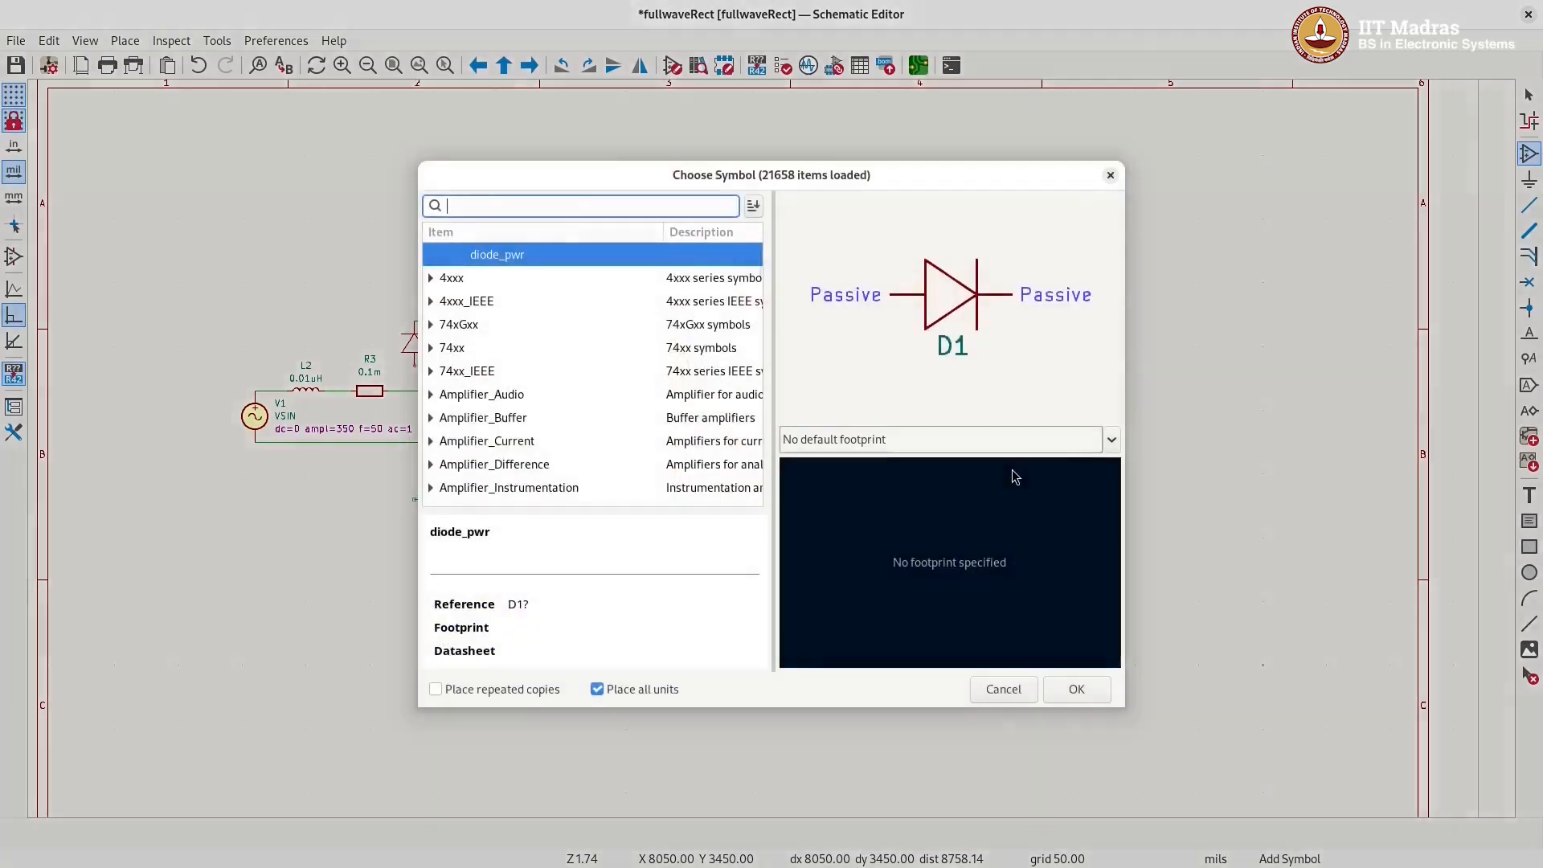
pyautogui.click(1077, 689)
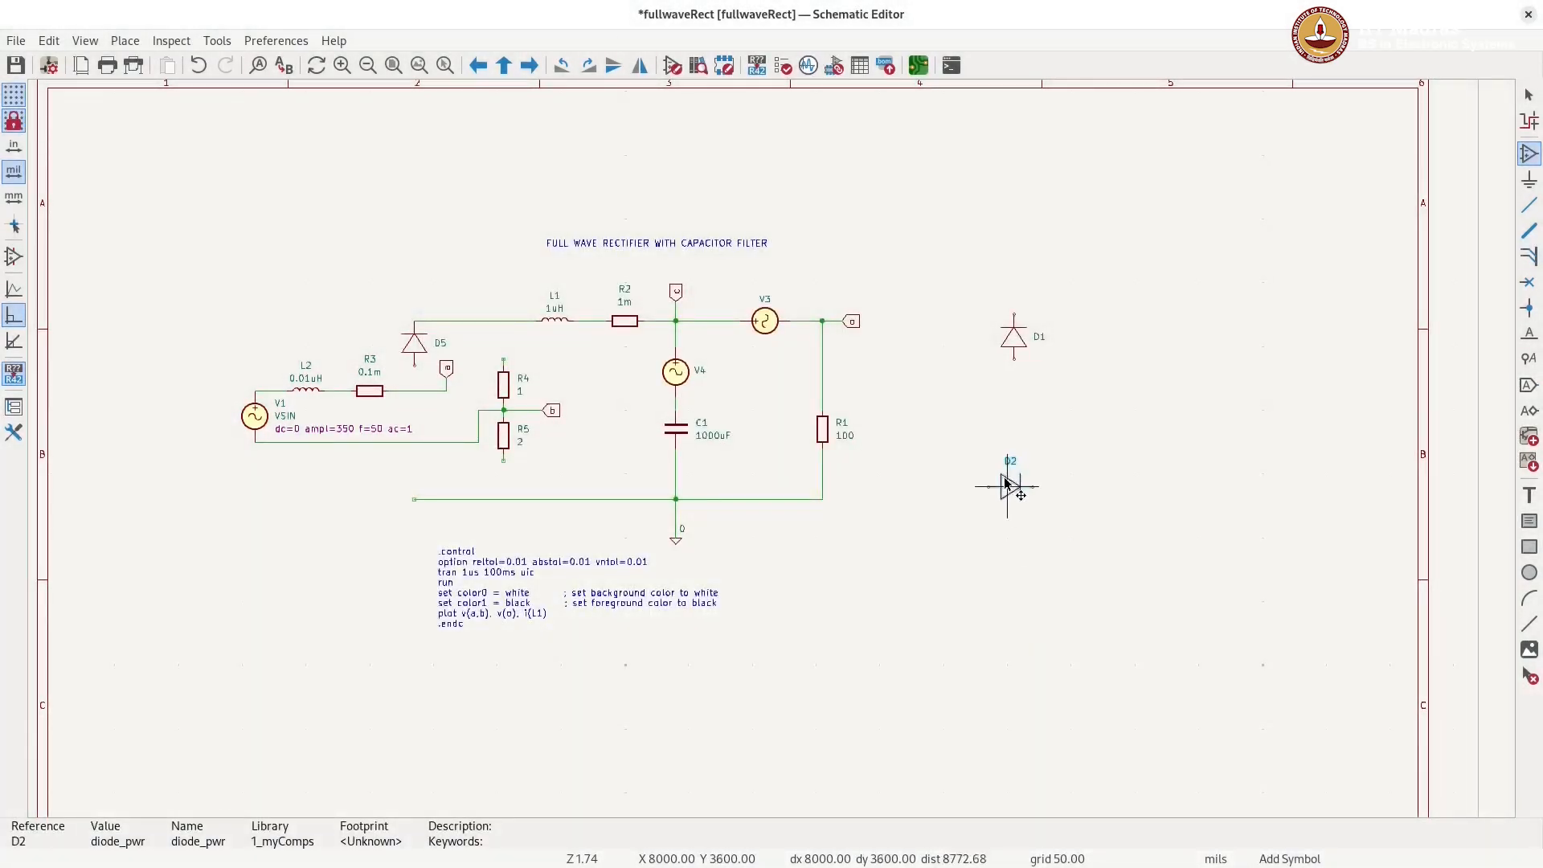
pyautogui.press('r')
pyautogui.click(1012, 460)
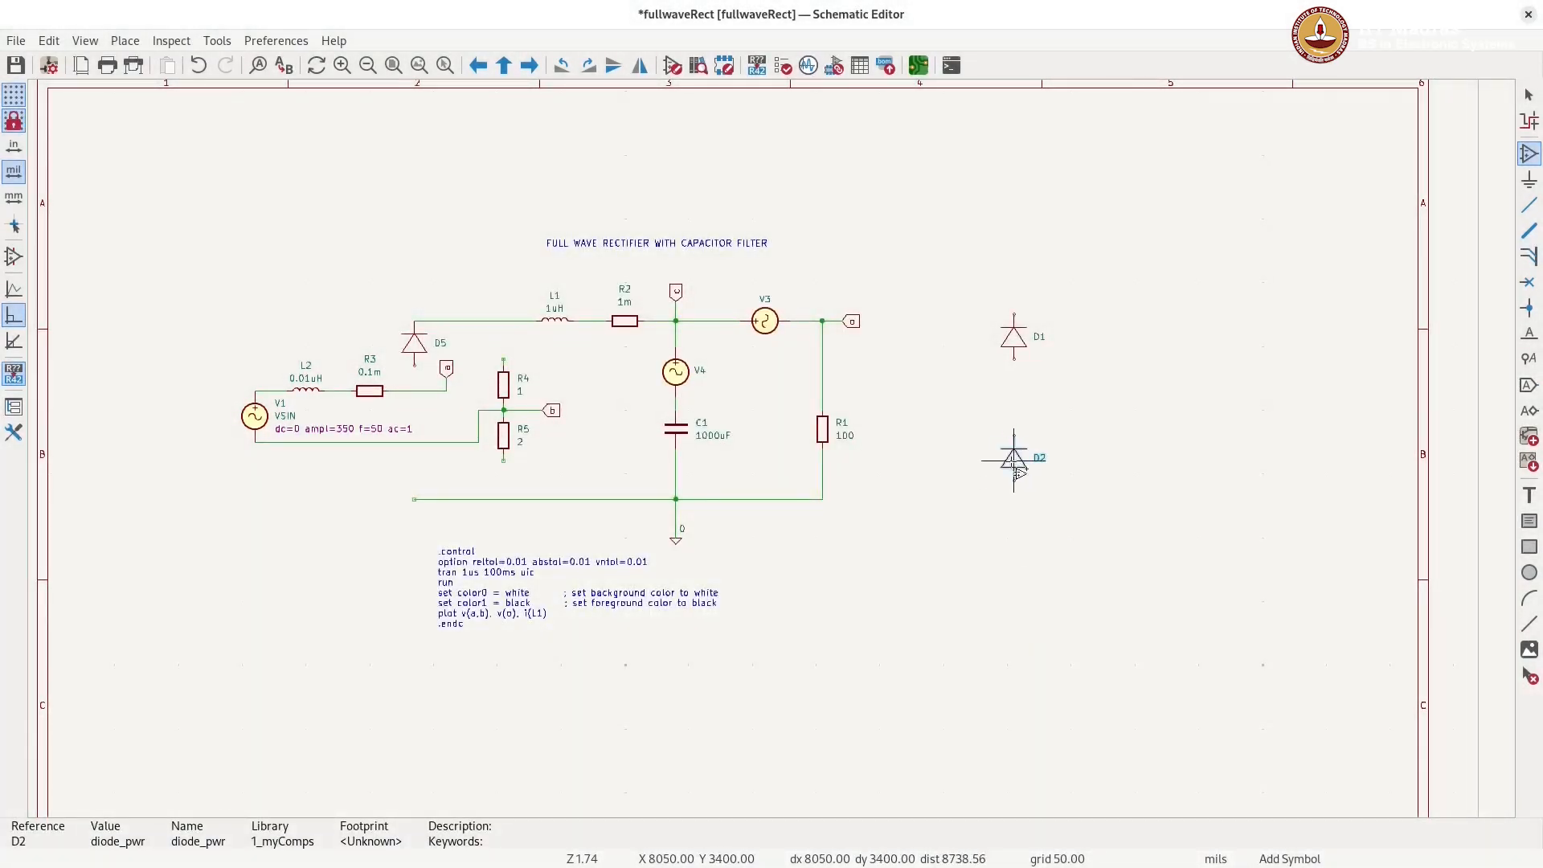
# Place two more upright diode_pwr symbols as a second column beside D1 and D2.
pyautogui.click(1155, 333)
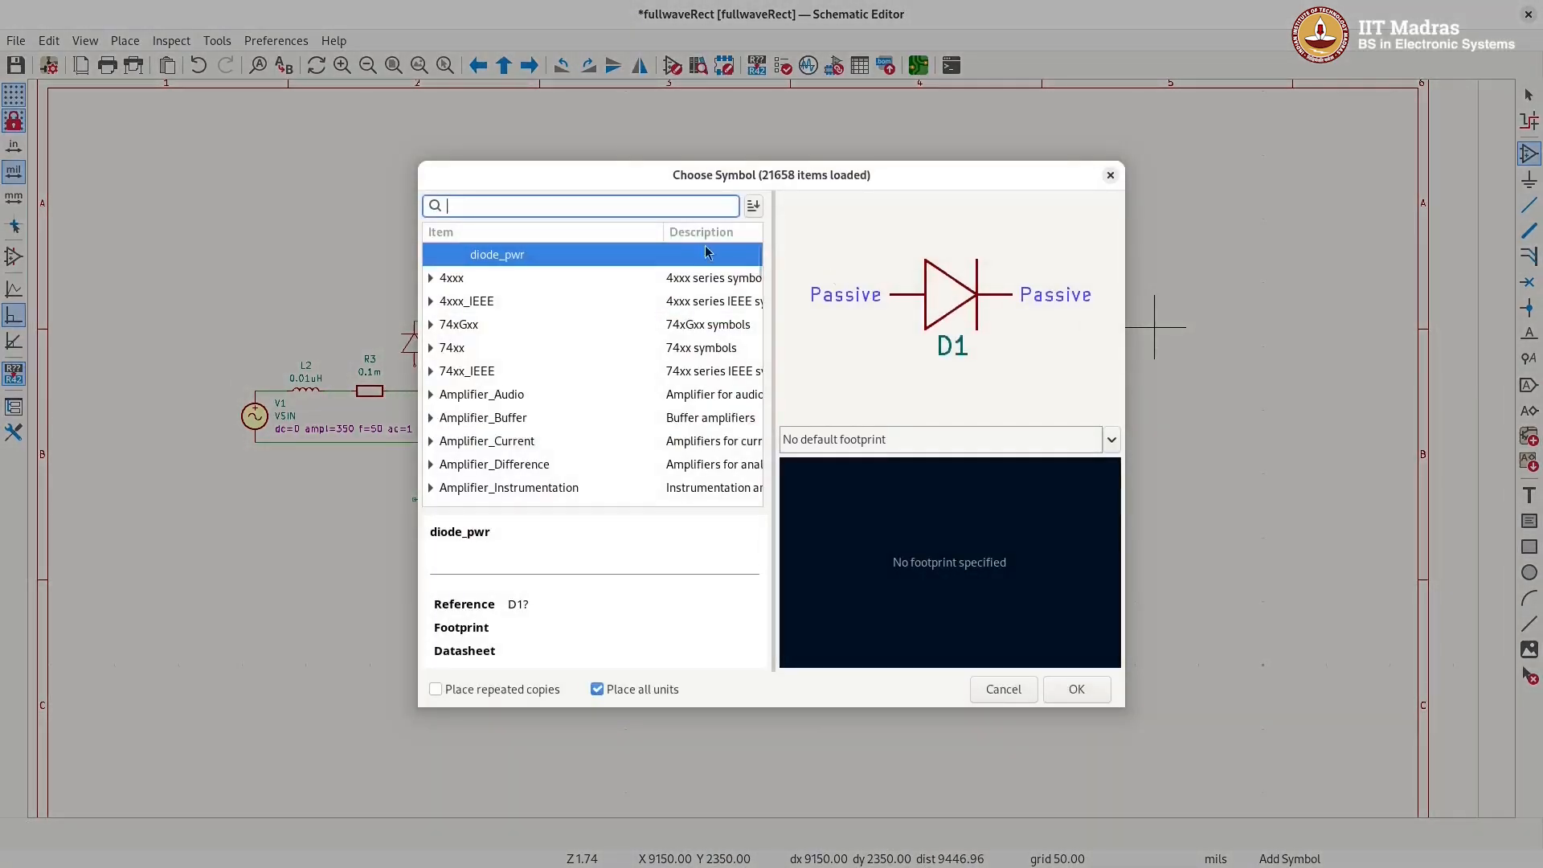
pyautogui.click(1077, 689)
pyautogui.press('r')
pyautogui.click(1154, 335)
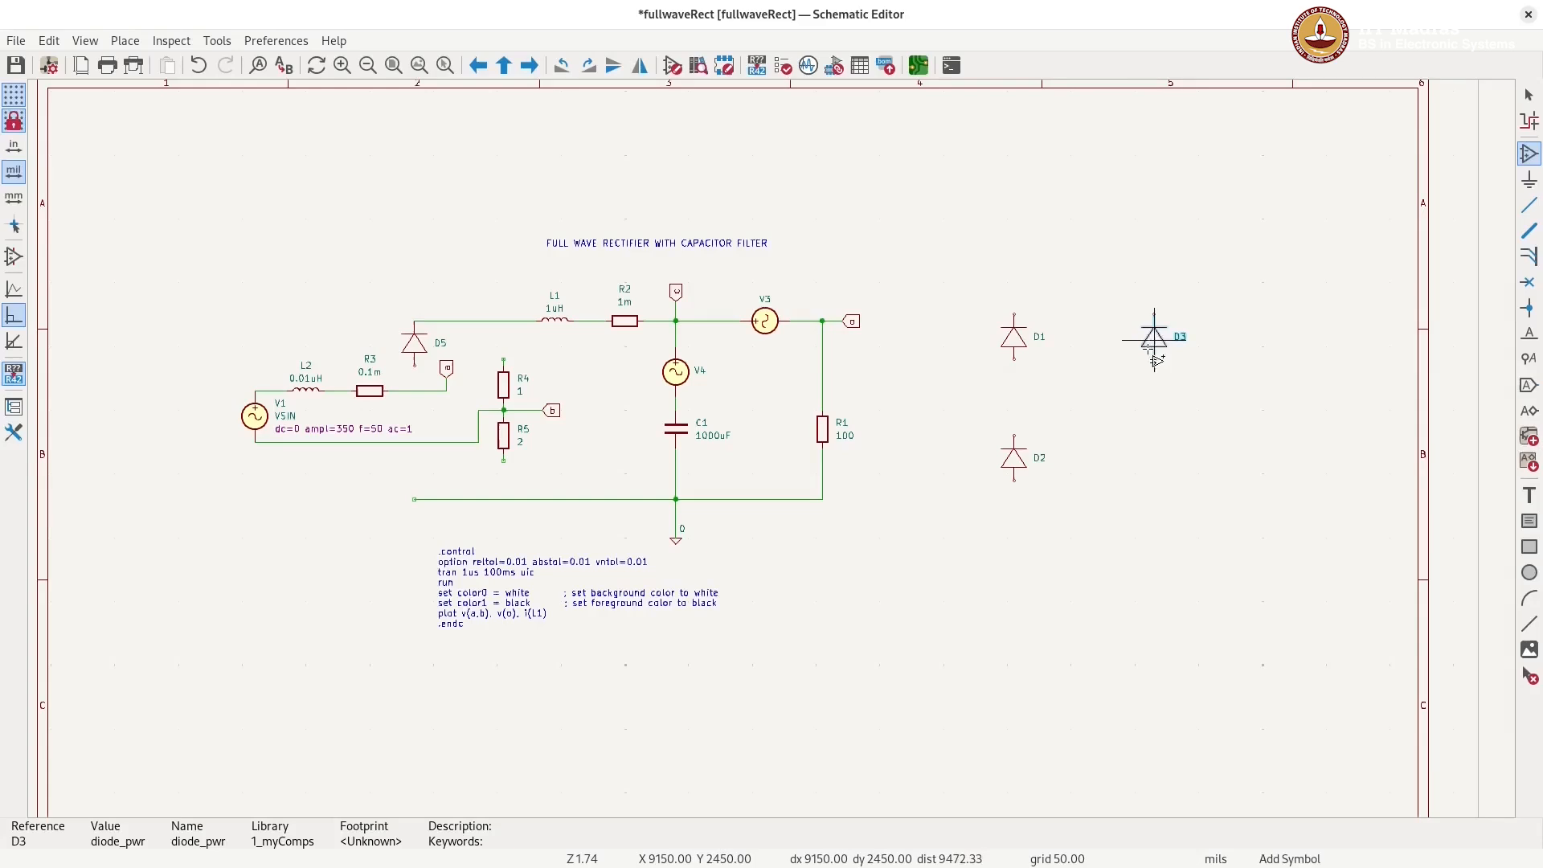
pyautogui.click(1148, 467)
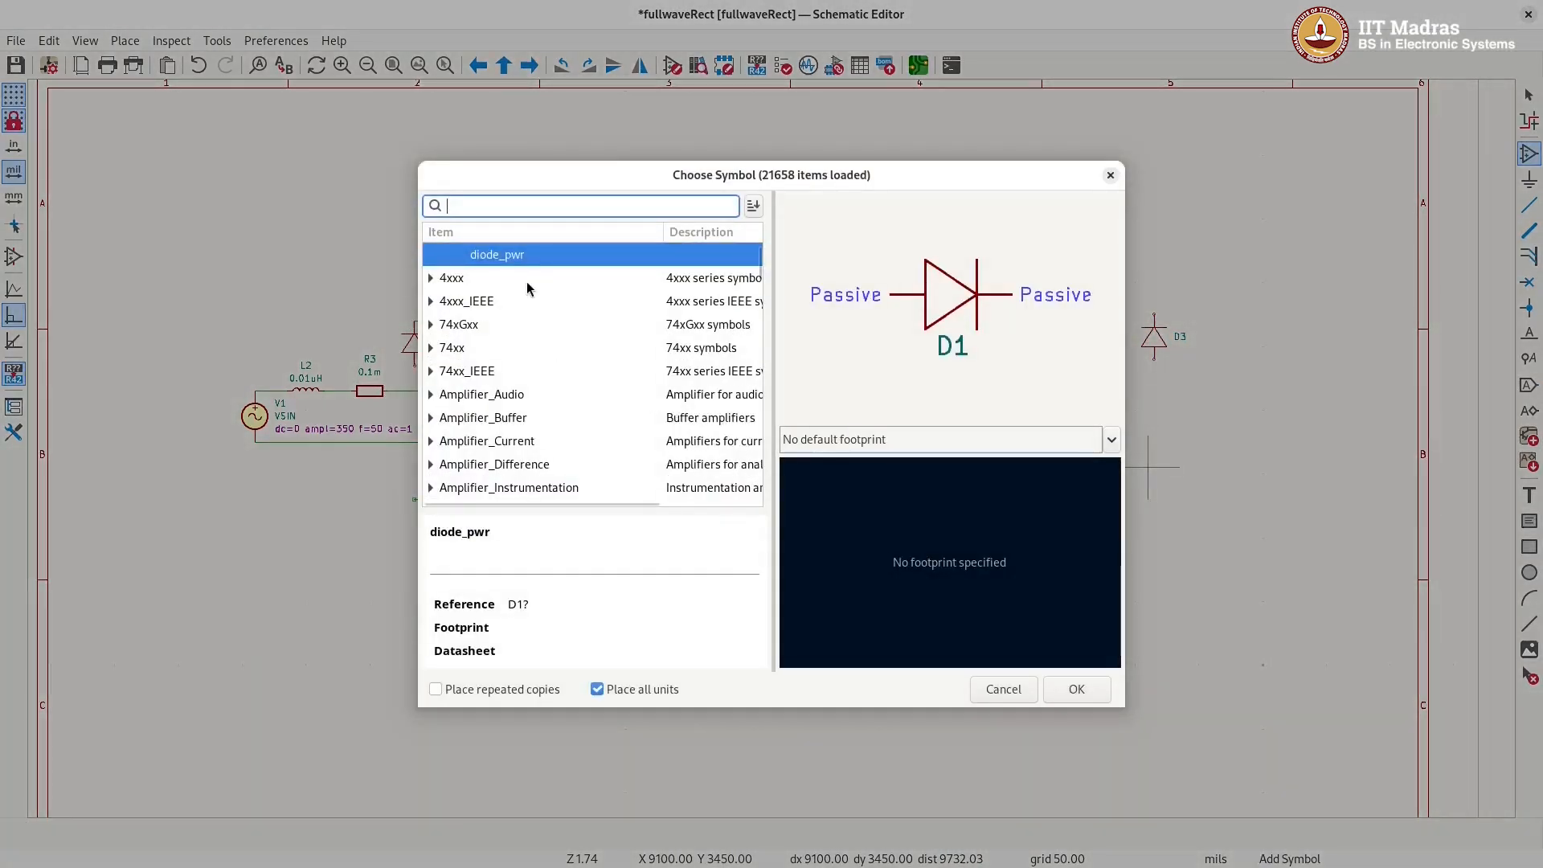
pyautogui.click(1077, 690)
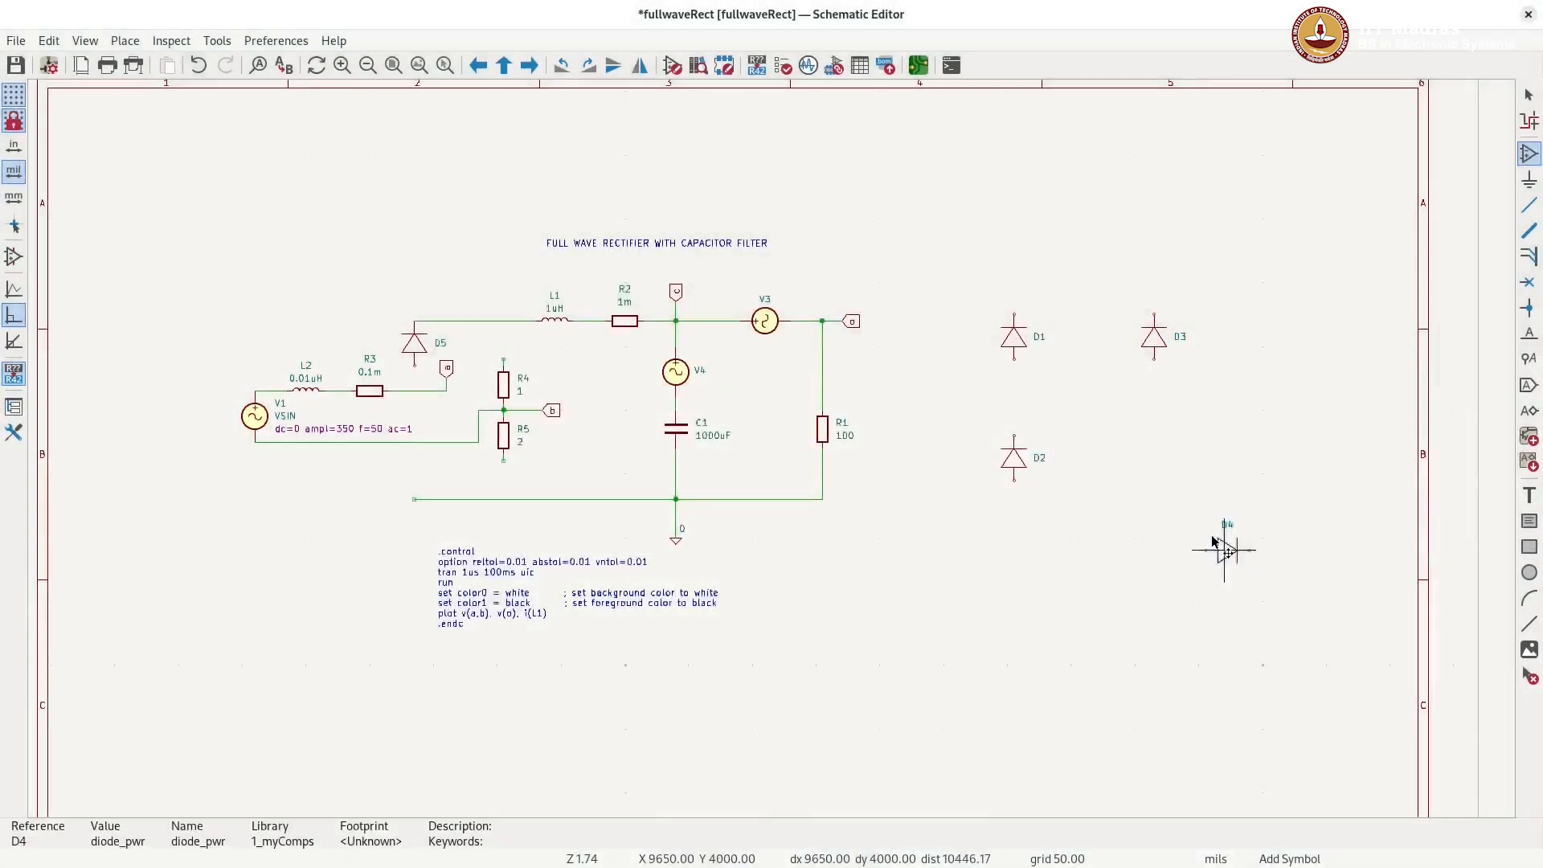
pyautogui.press('r')
pyautogui.click(1160, 463)
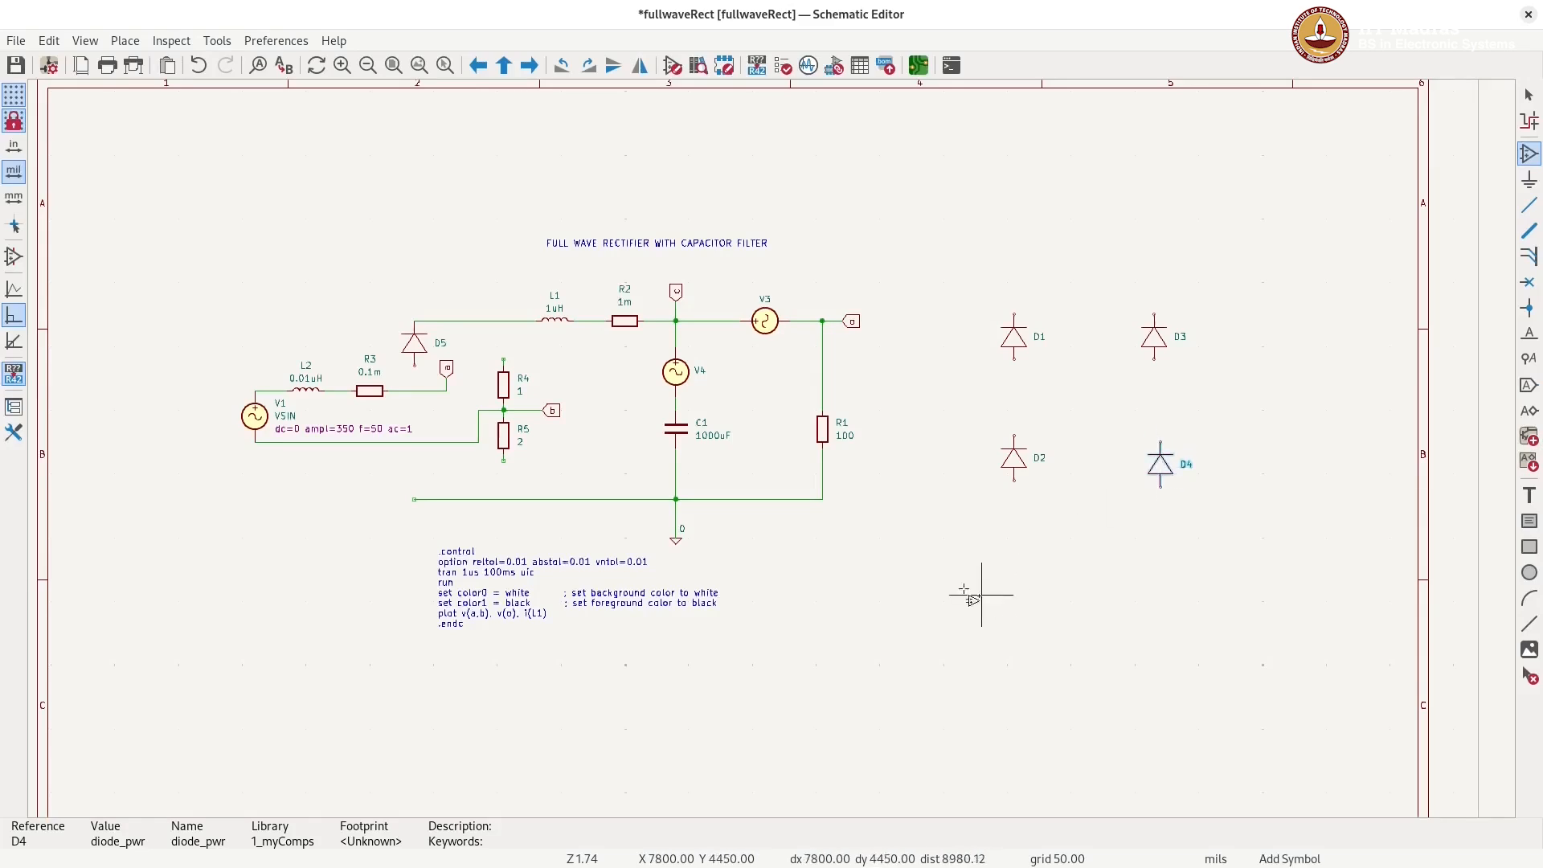
pyautogui.click(1529, 95)
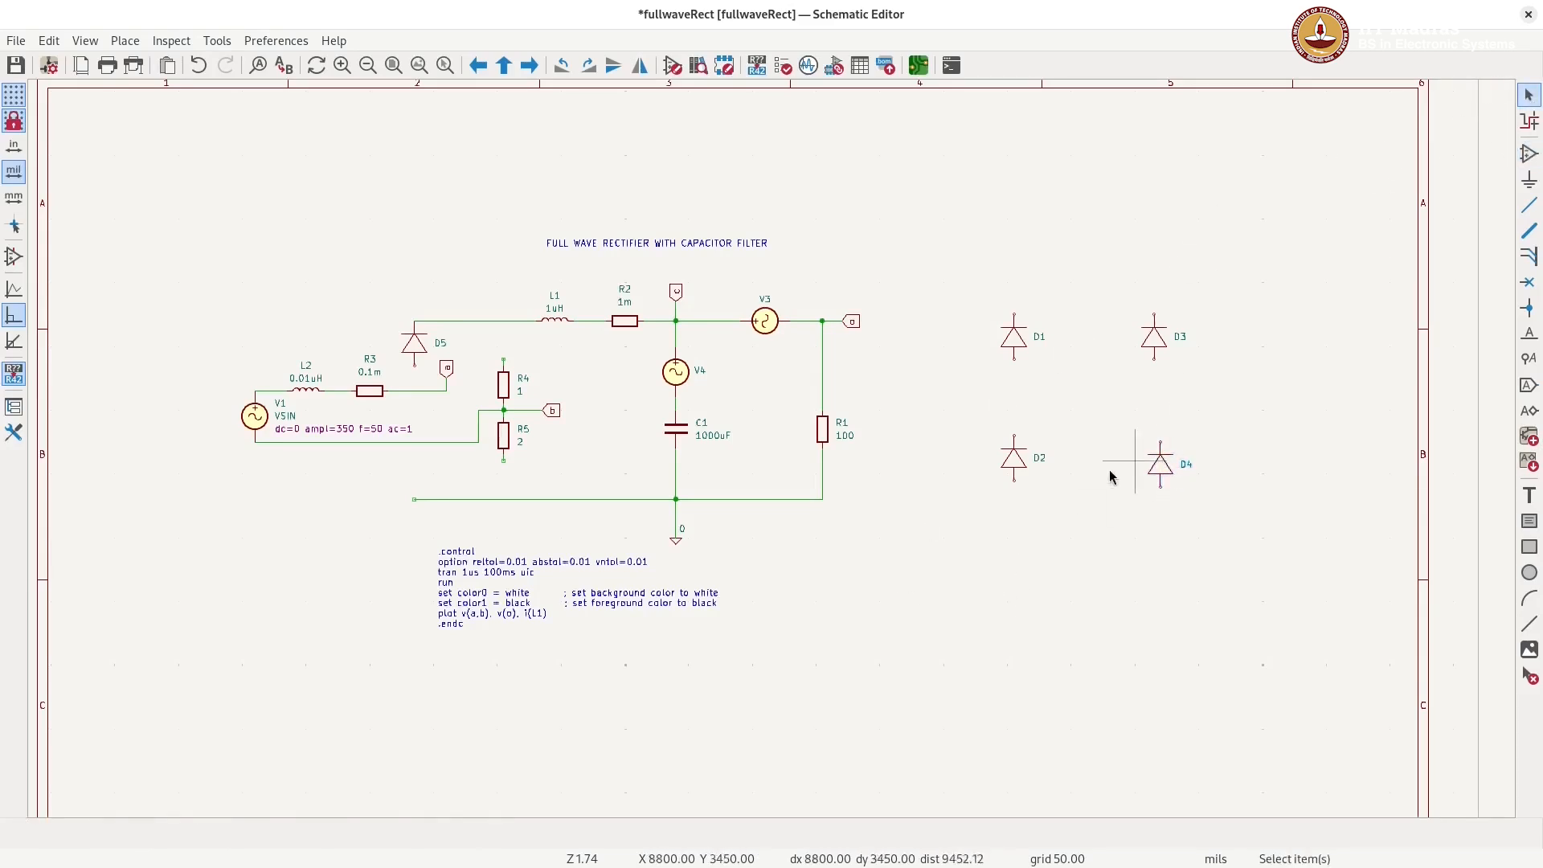
# Delete diode D5 from the upper wire and resistors R4 and R5 from the rectifier circuit.
pyautogui.click(414, 350)
pyautogui.press('Delete')
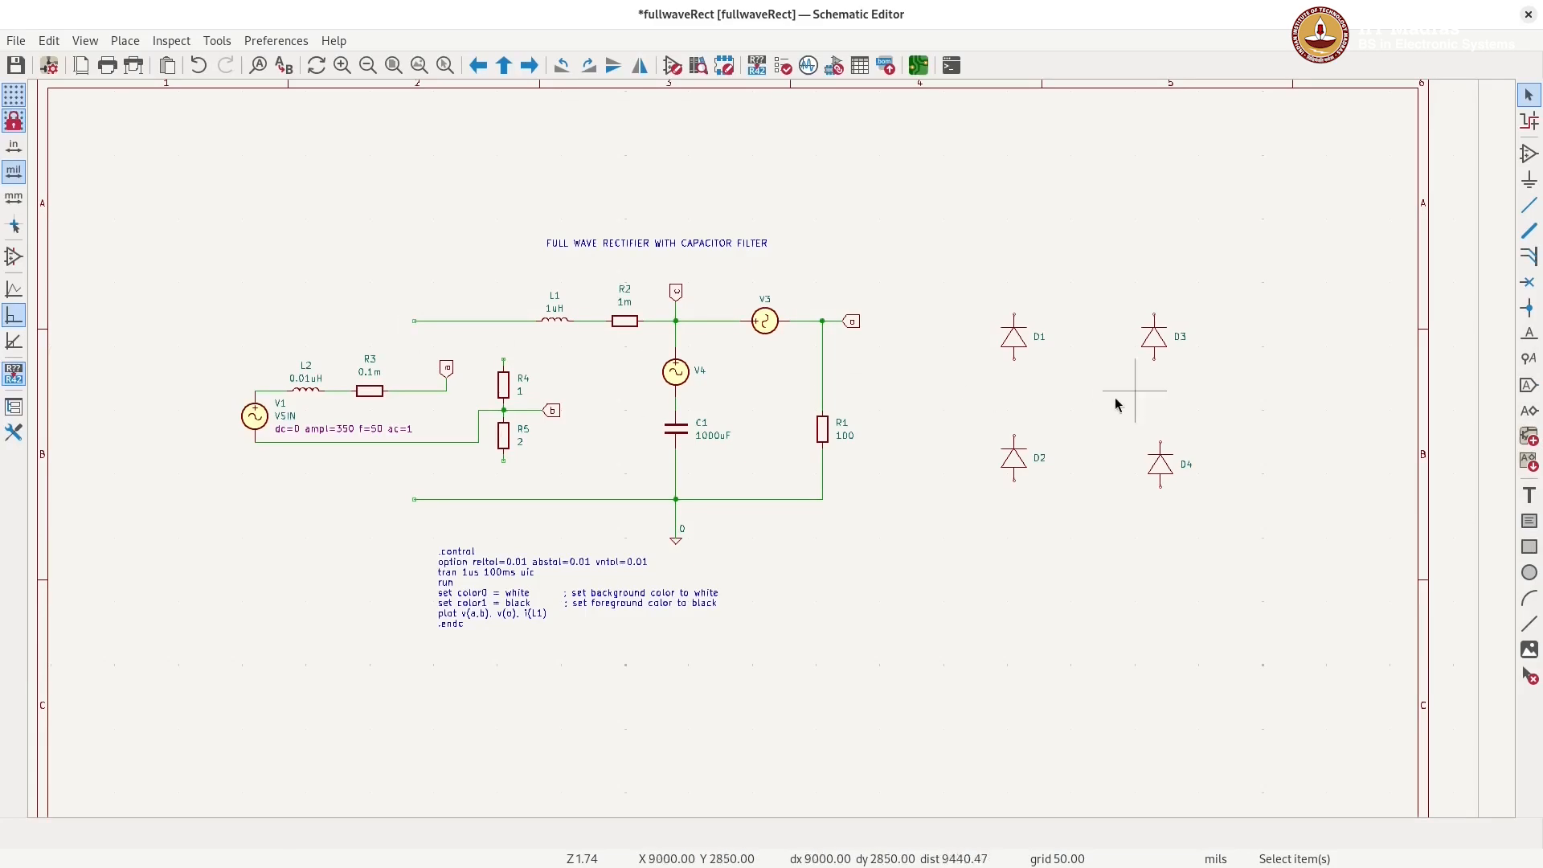
pyautogui.click(506, 377)
pyautogui.press('Delete')
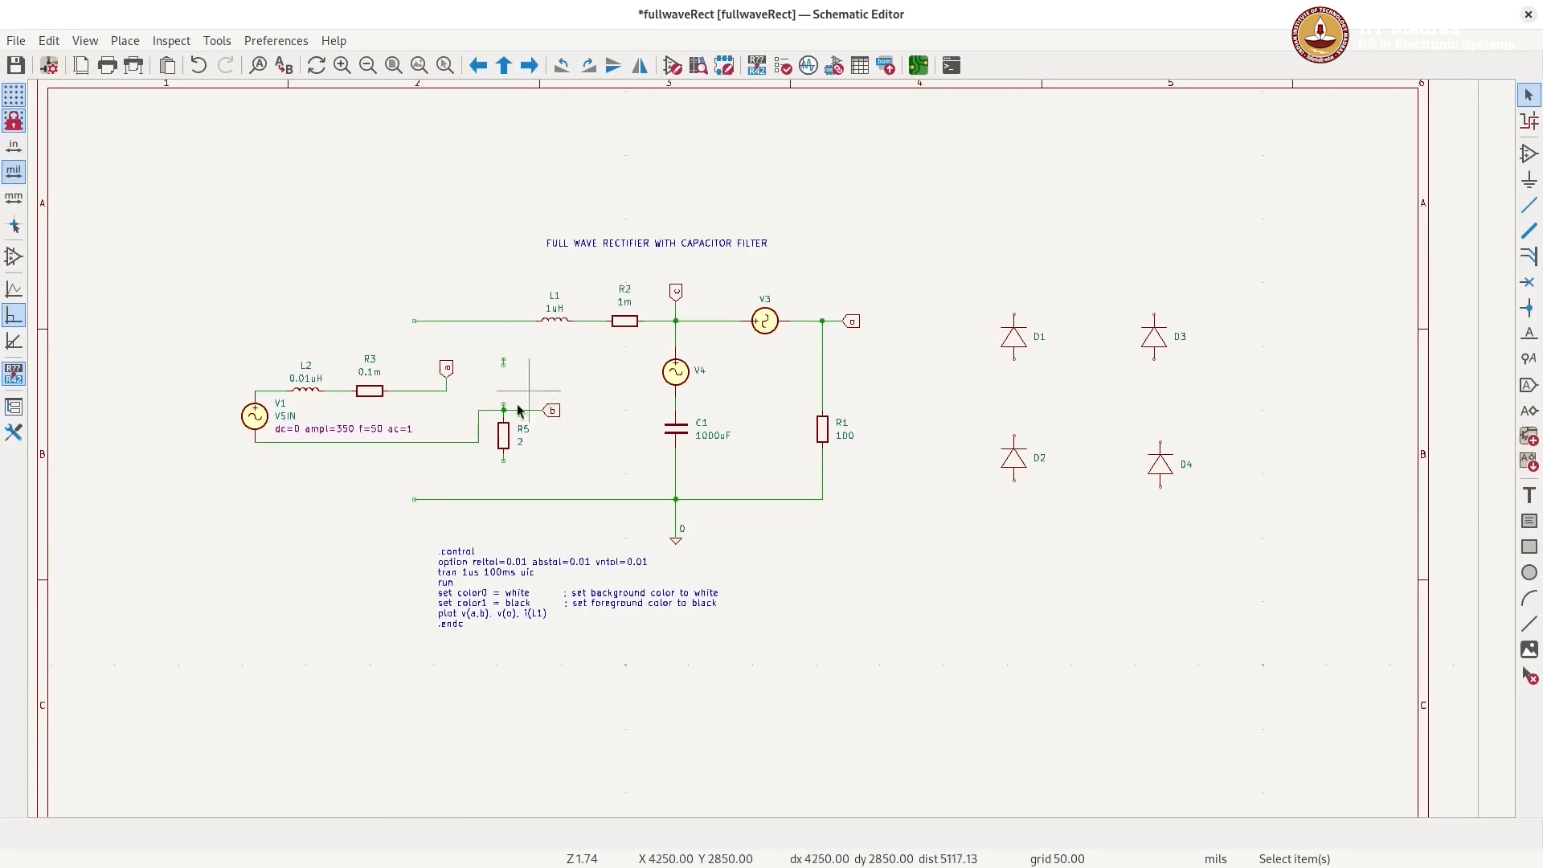
pyautogui.click(506, 436)
pyautogui.press('Delete')
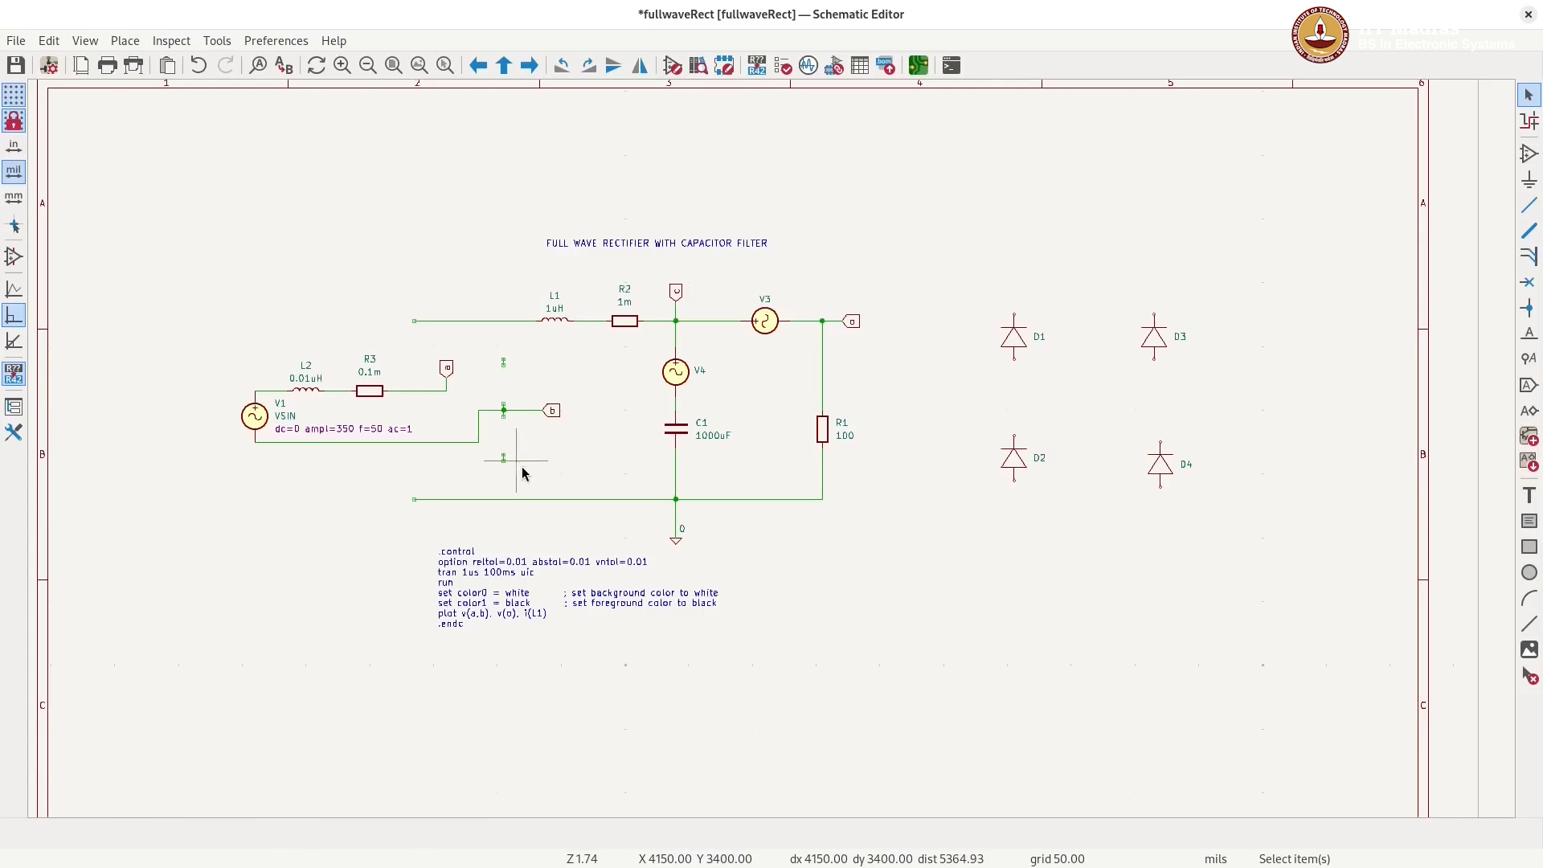
# Delete the short vertical wire stubs left at the former positions of R4 and R5.
pyautogui.moveTo(516, 469); pyautogui.dragTo(495, 448)
pyautogui.press('Delete')
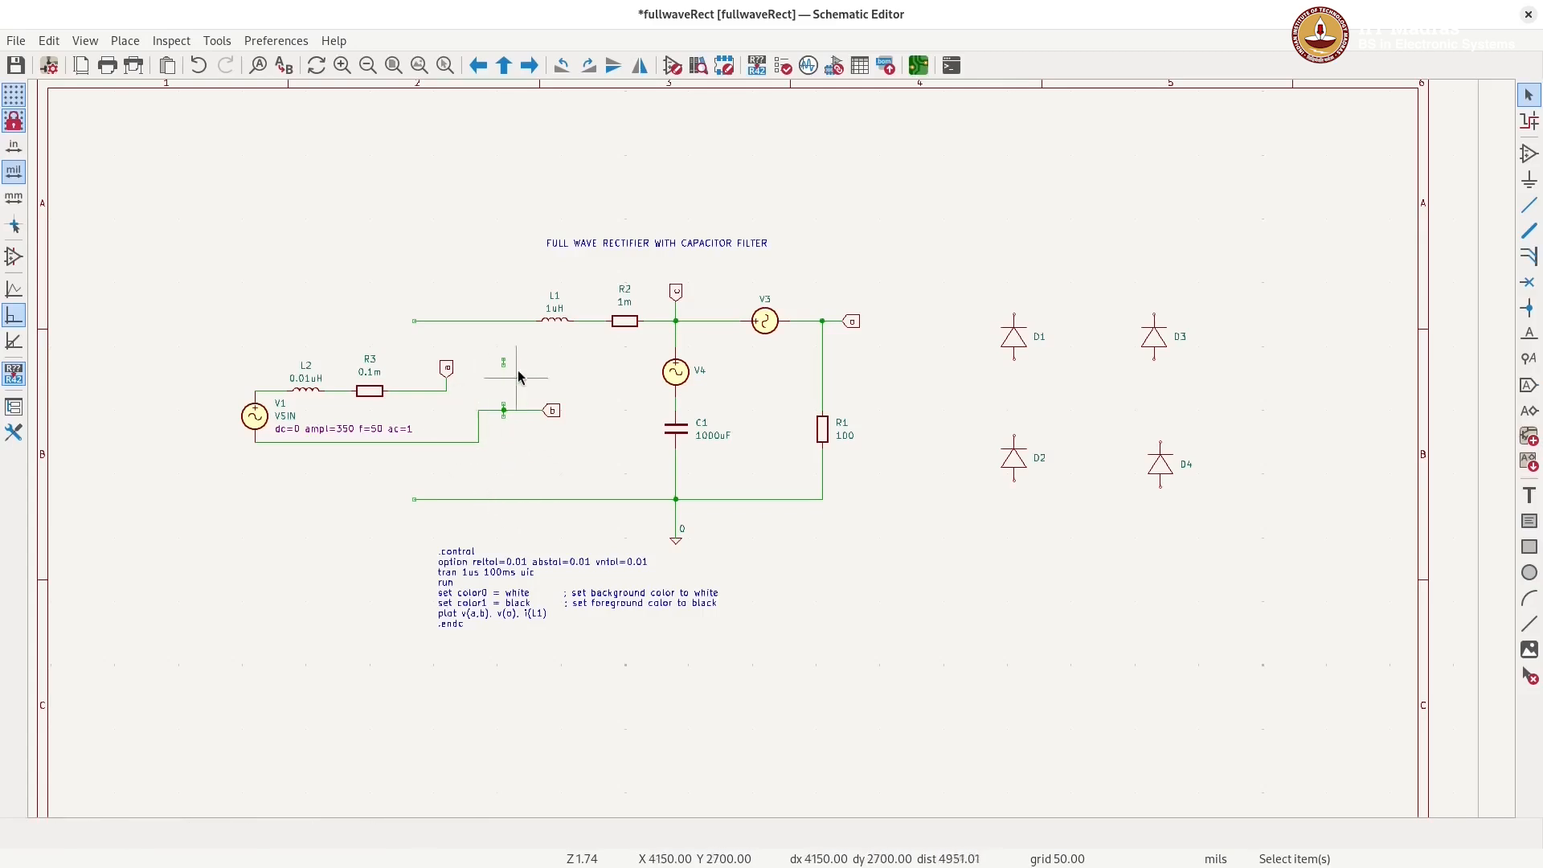
pyautogui.moveTo(492, 347); pyautogui.dragTo(517, 457)
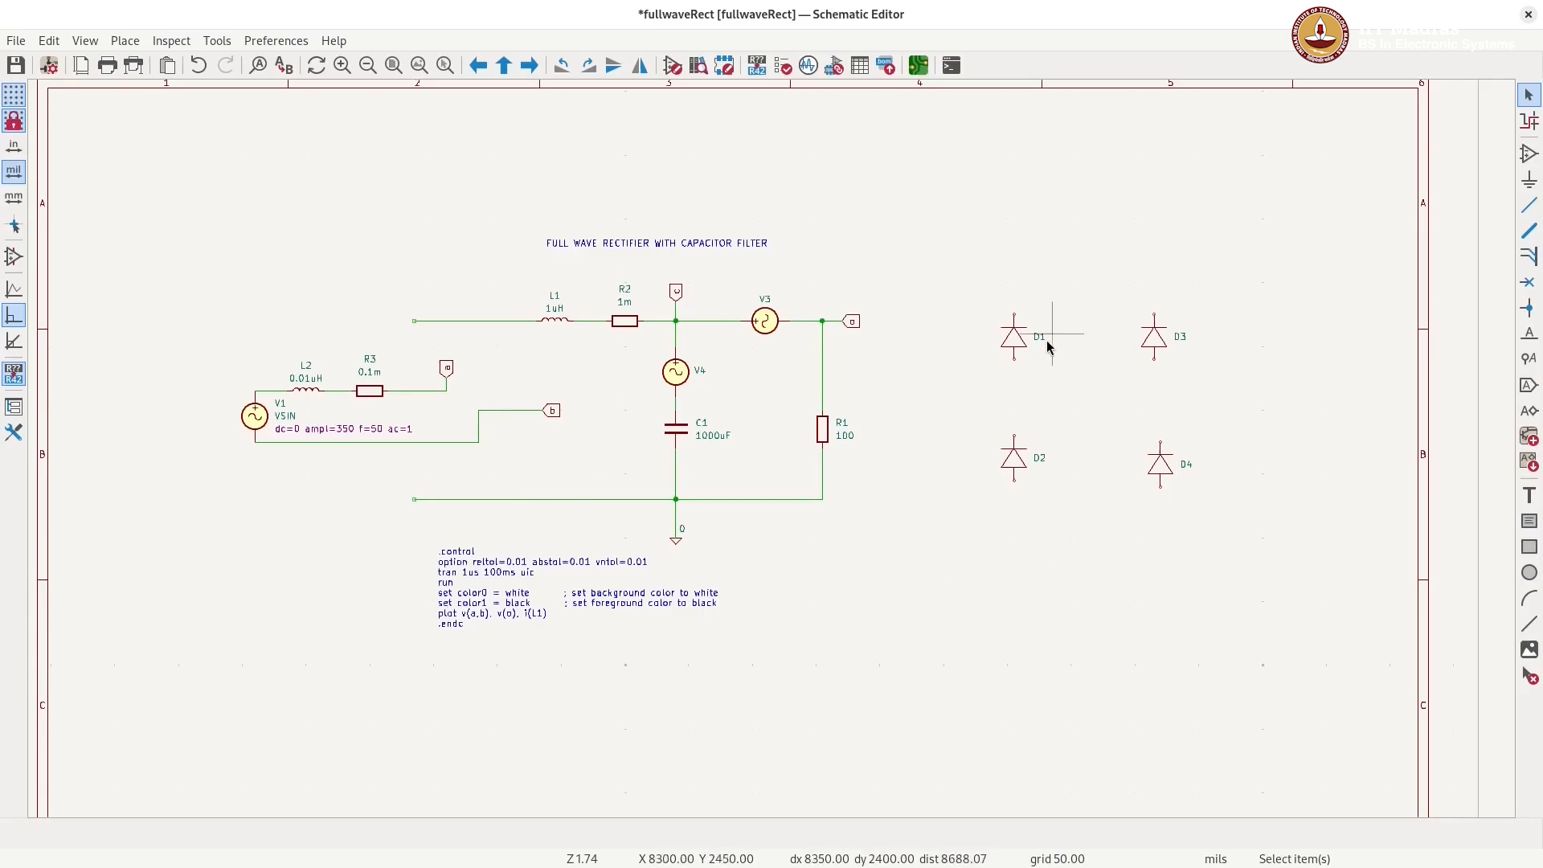
pyautogui.click(1017, 334)
pyautogui.moveTo(1016, 333); pyautogui.dragTo(498, 354)
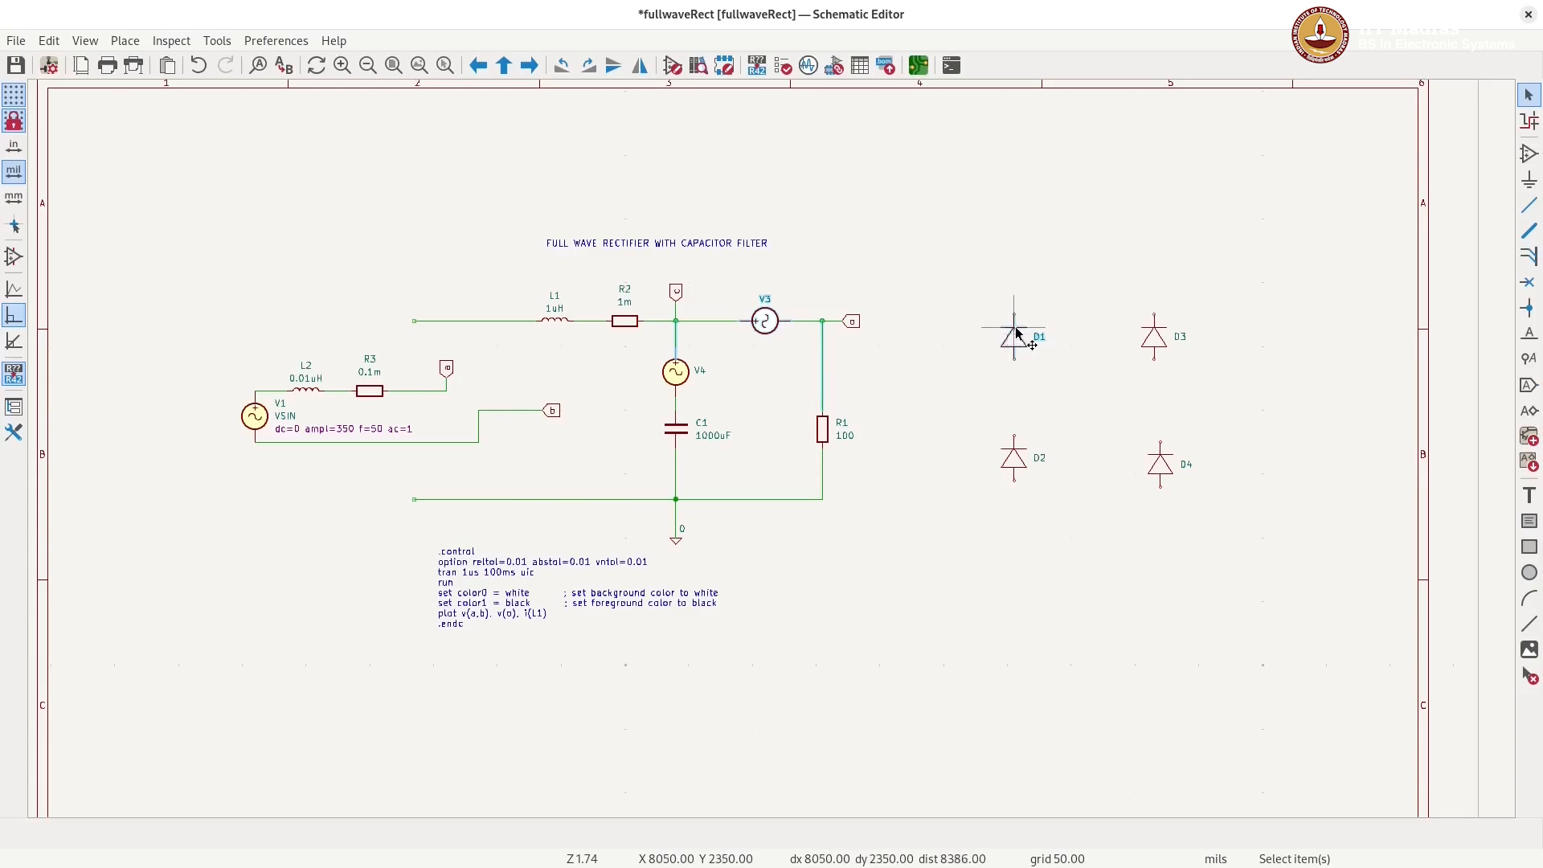
pyautogui.moveTo(1016, 334); pyautogui.dragTo(567, 370)
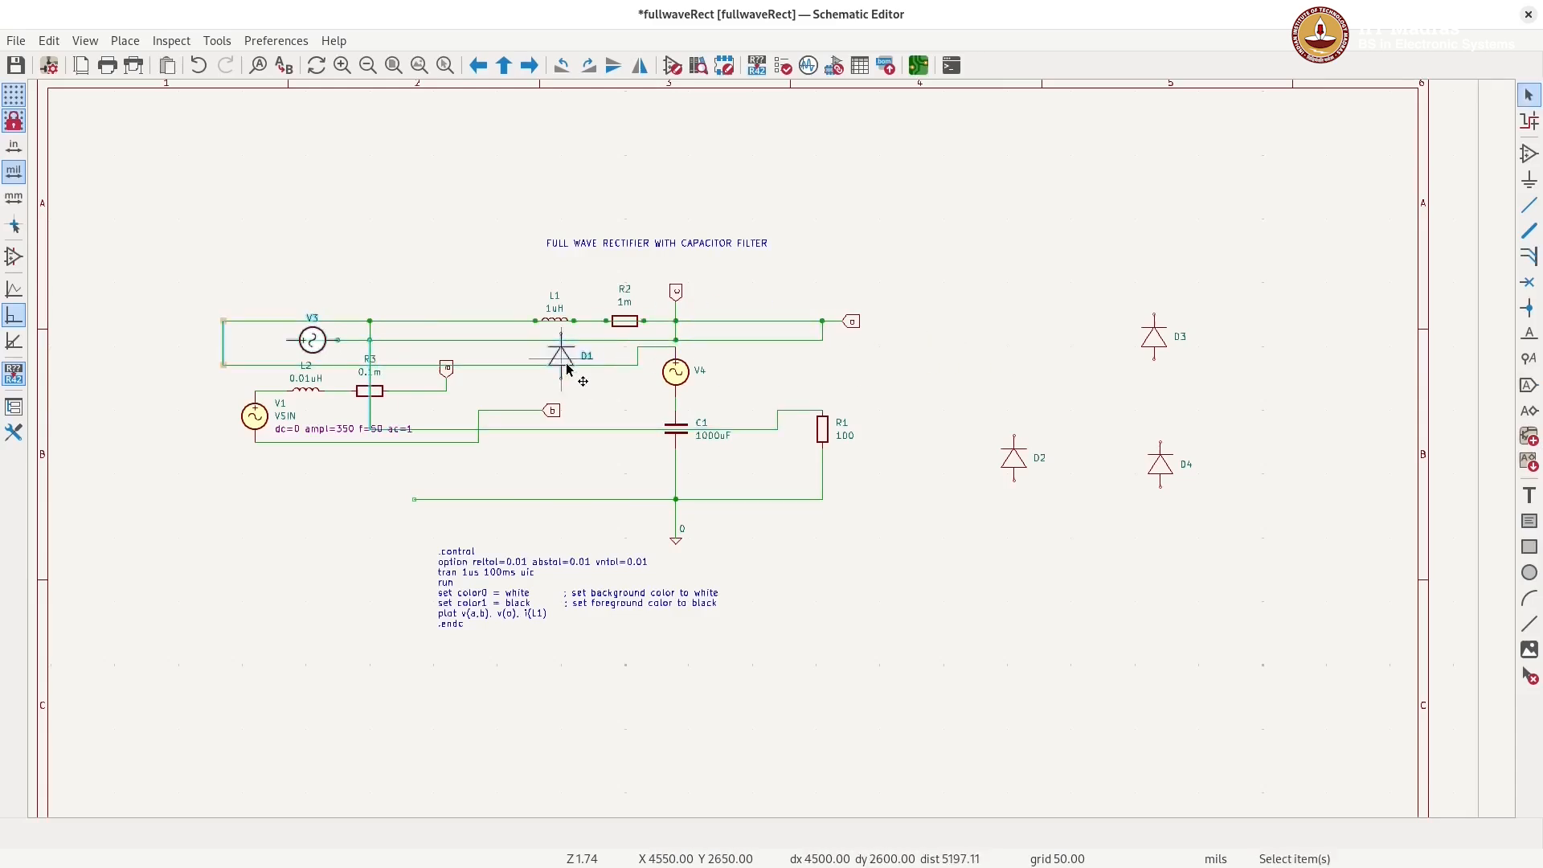
pyautogui.hotkey('ctrl', 'z')
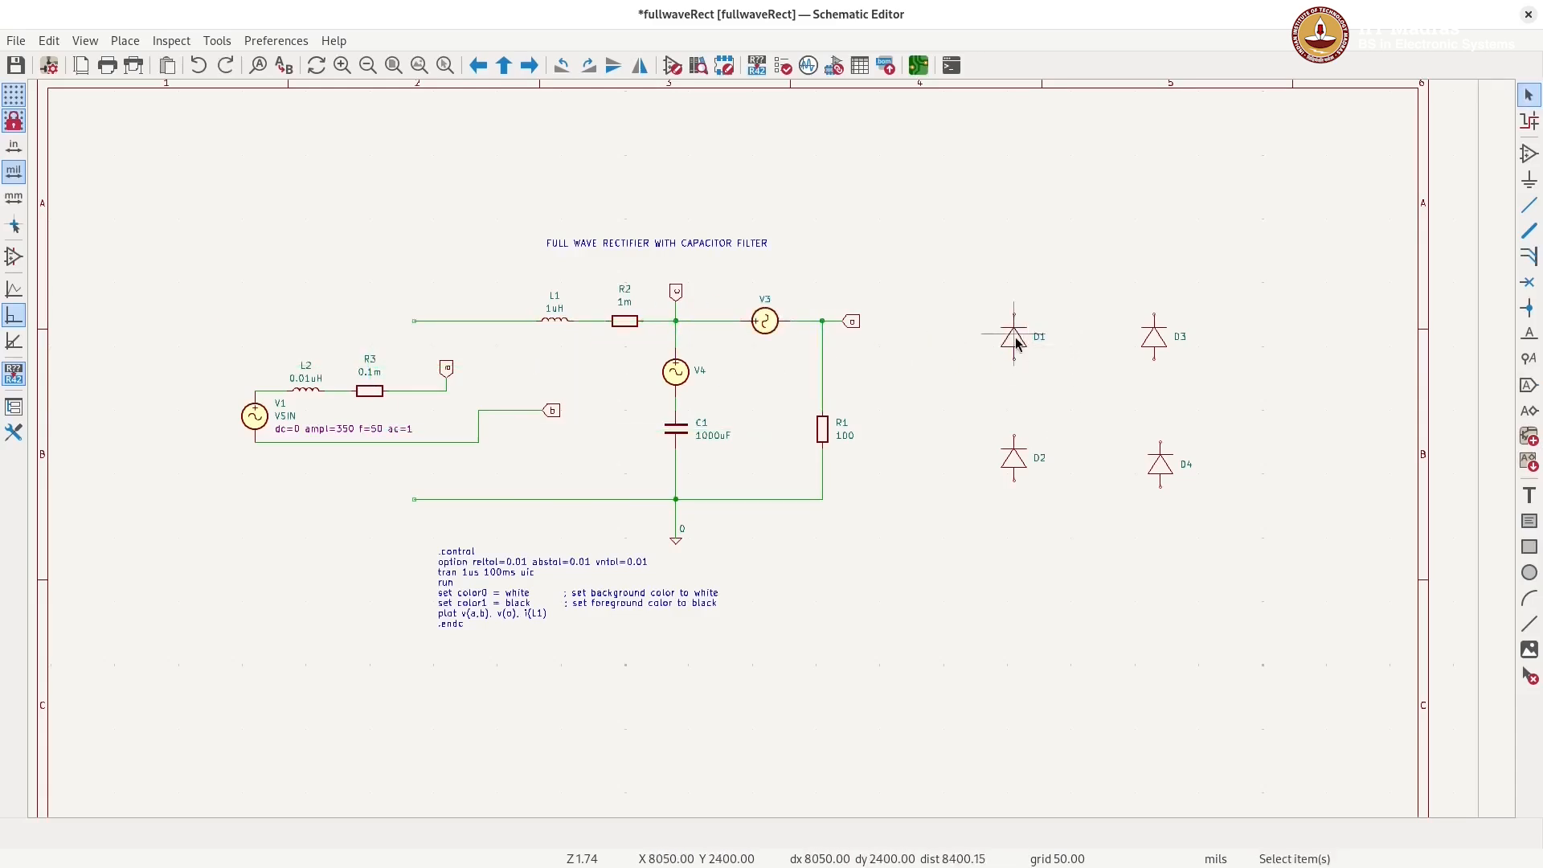
# Move D1 to the free end of the upper wire and D3 beside it, with both cathodes on that wire.
pyautogui.click(1014, 337)
pyautogui.moveTo(1016, 339); pyautogui.dragTo(415, 354)
pyautogui.moveTo(1157, 338); pyautogui.dragTo(511, 351)
# Move D2 directly below D1 and D4 directly below D3, with both anodes on the lower wire.
pyautogui.moveTo(1016, 460); pyautogui.dragTo(418, 491)
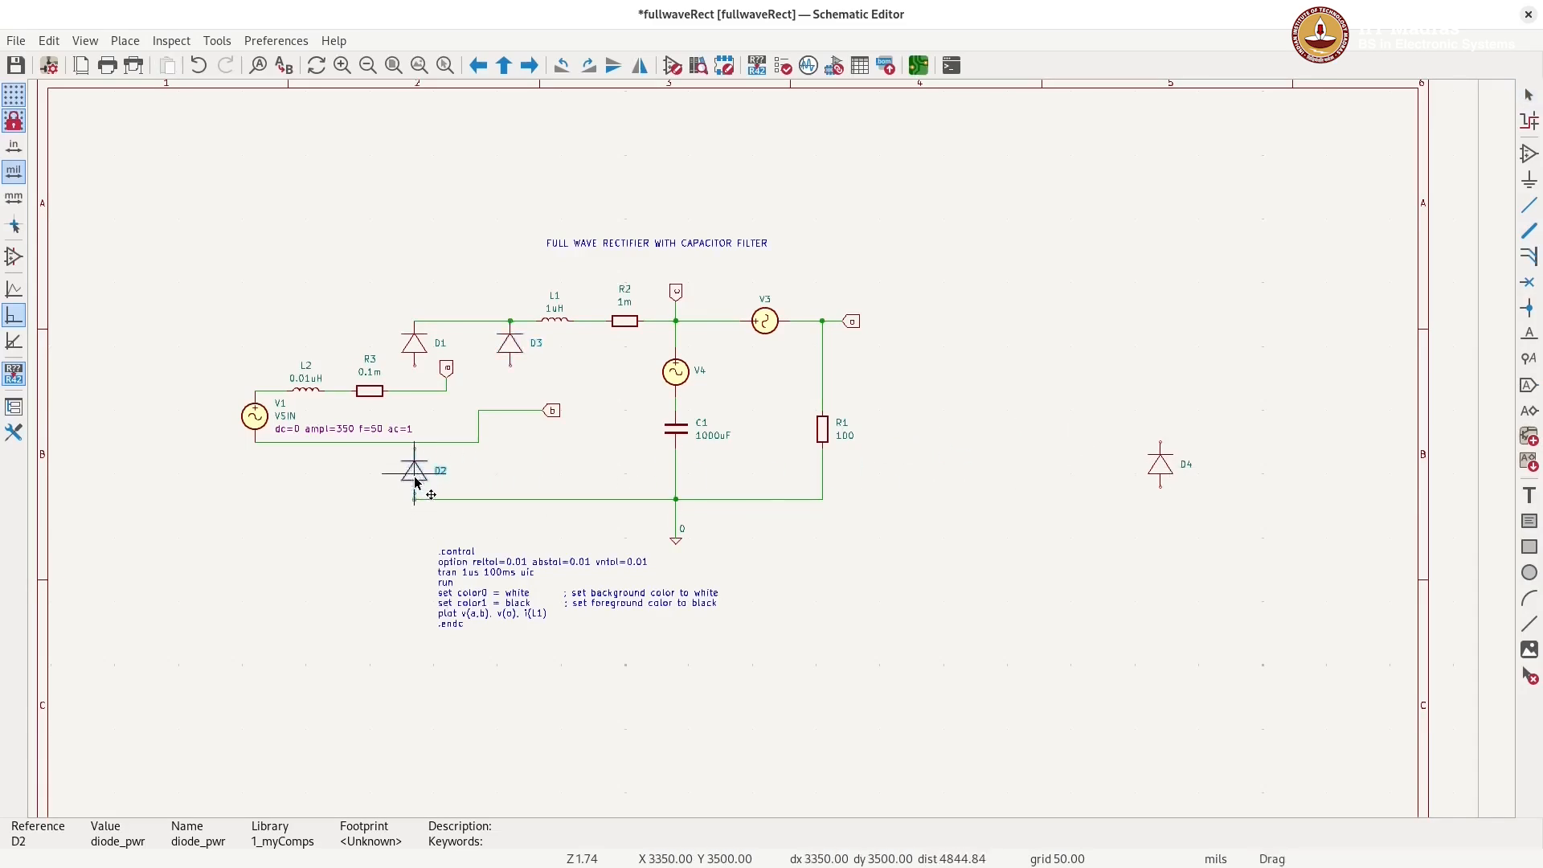
pyautogui.click(416, 488)
pyautogui.click(1161, 463)
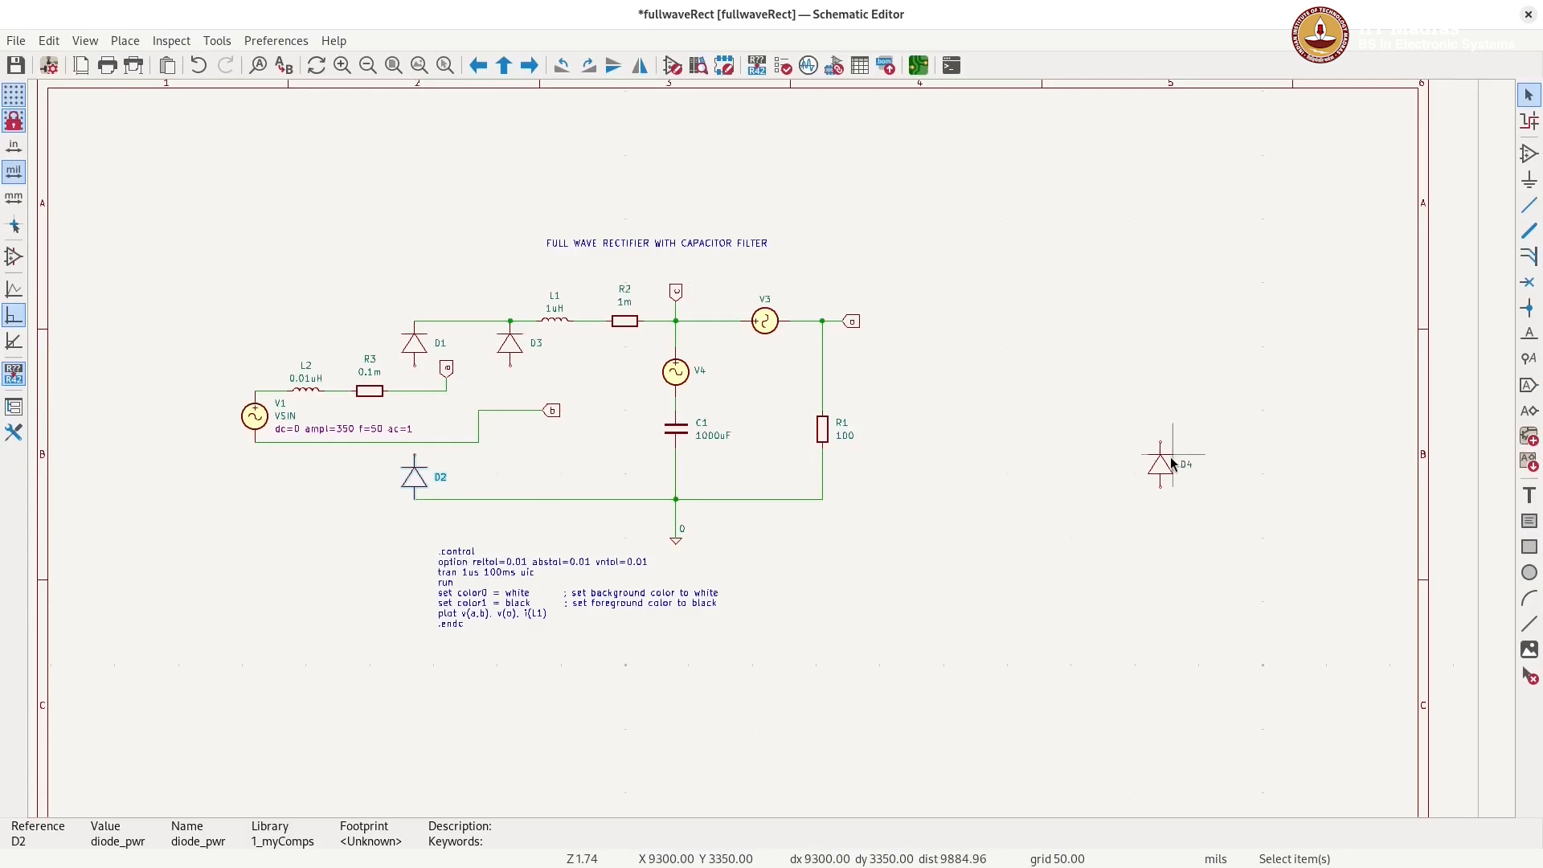
pyautogui.press('g')
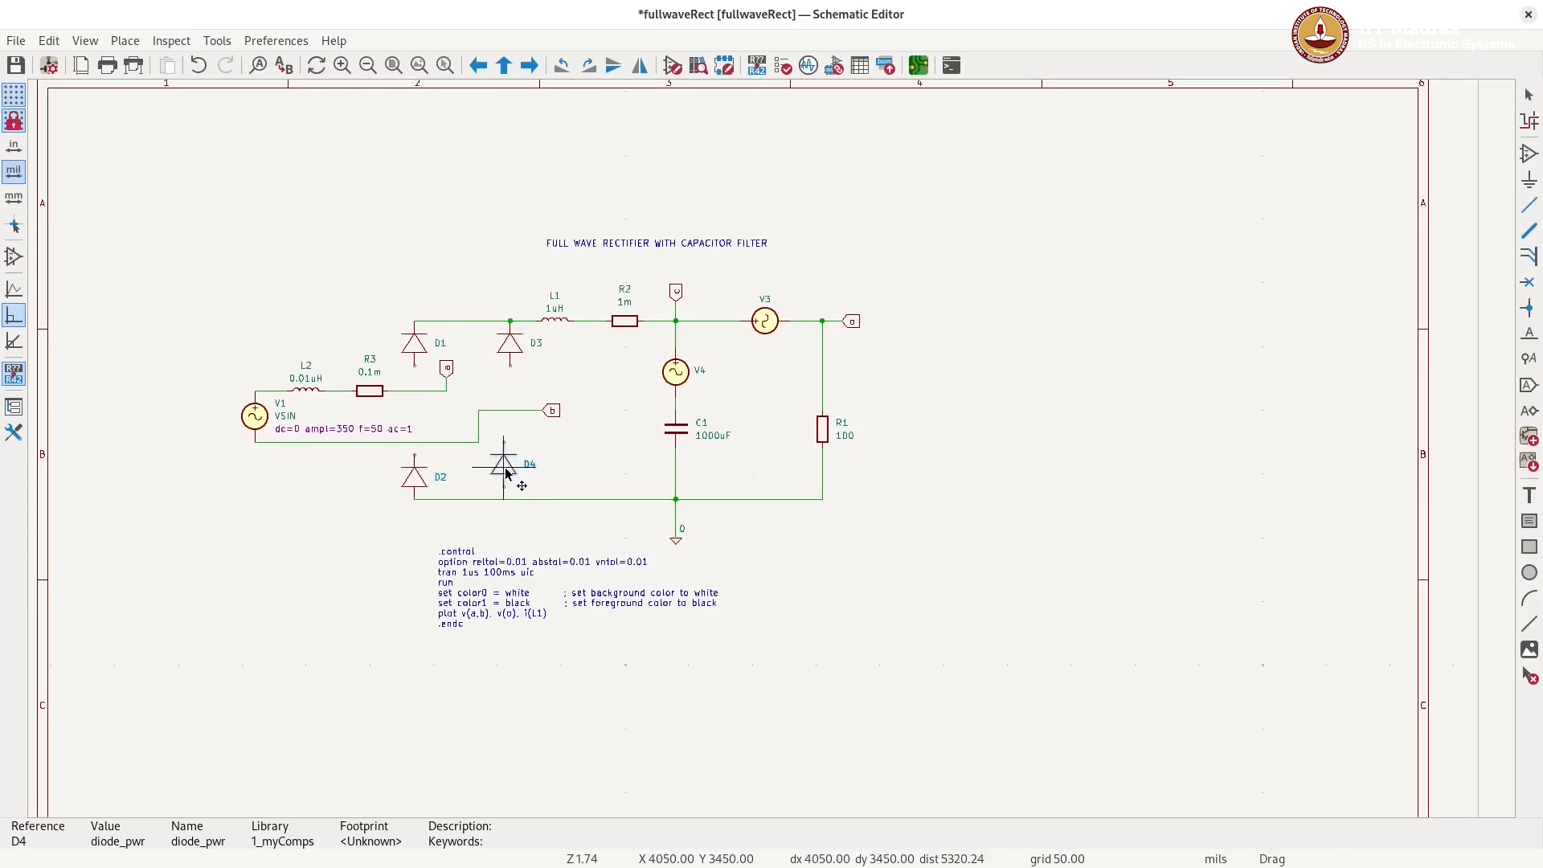
pyautogui.click(512, 484)
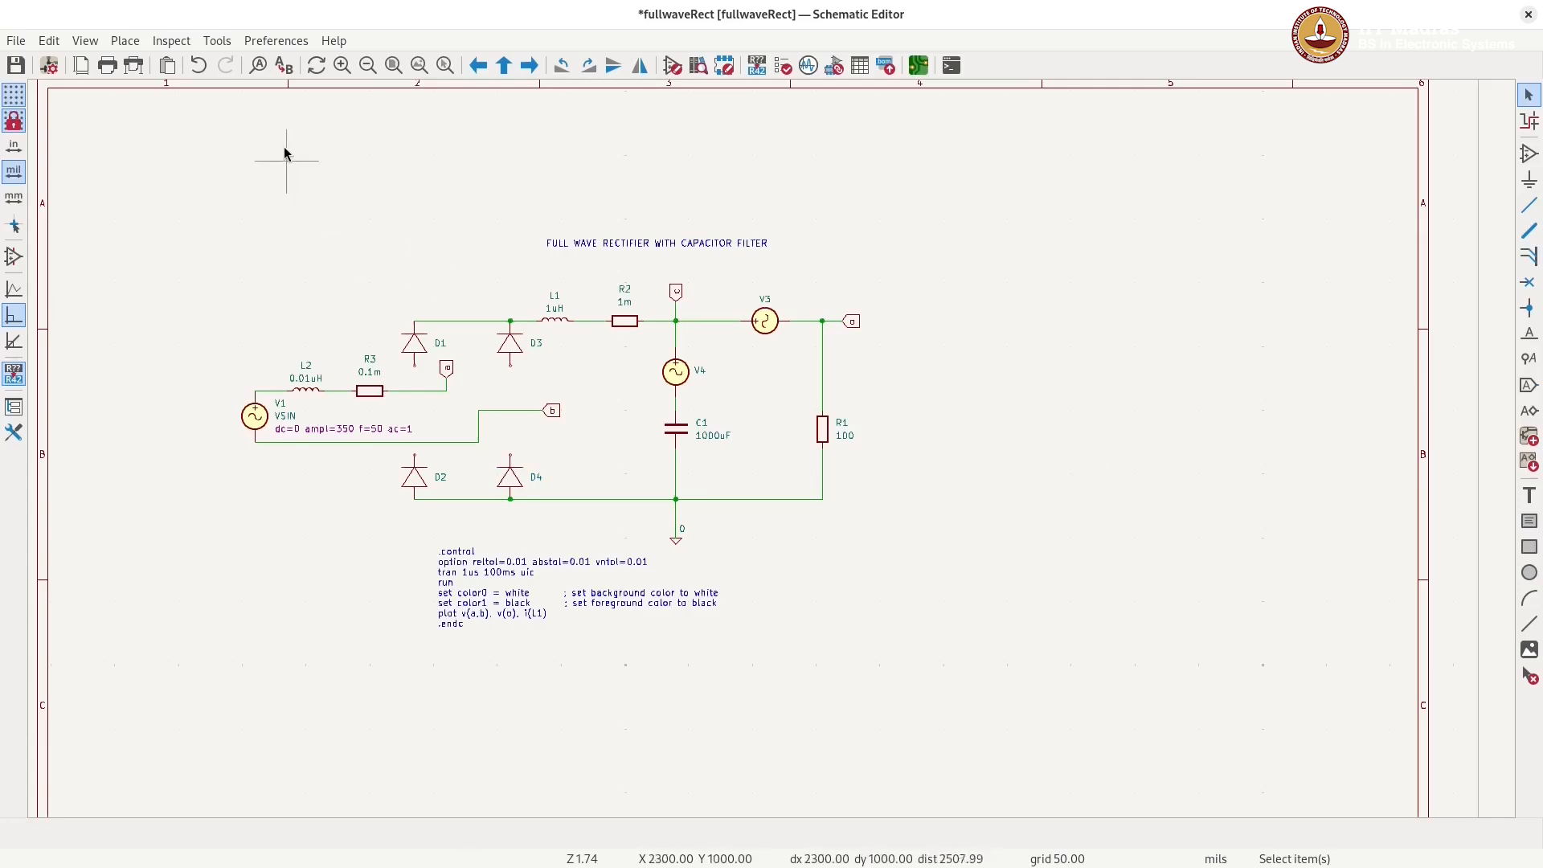
# Wire D2's cathode to D1's anode and D4's cathode to D3's anode with vertical wires.
pyautogui.click(1530, 205)
pyautogui.click(414, 455)
pyautogui.click(416, 366)
pyautogui.click(509, 366)
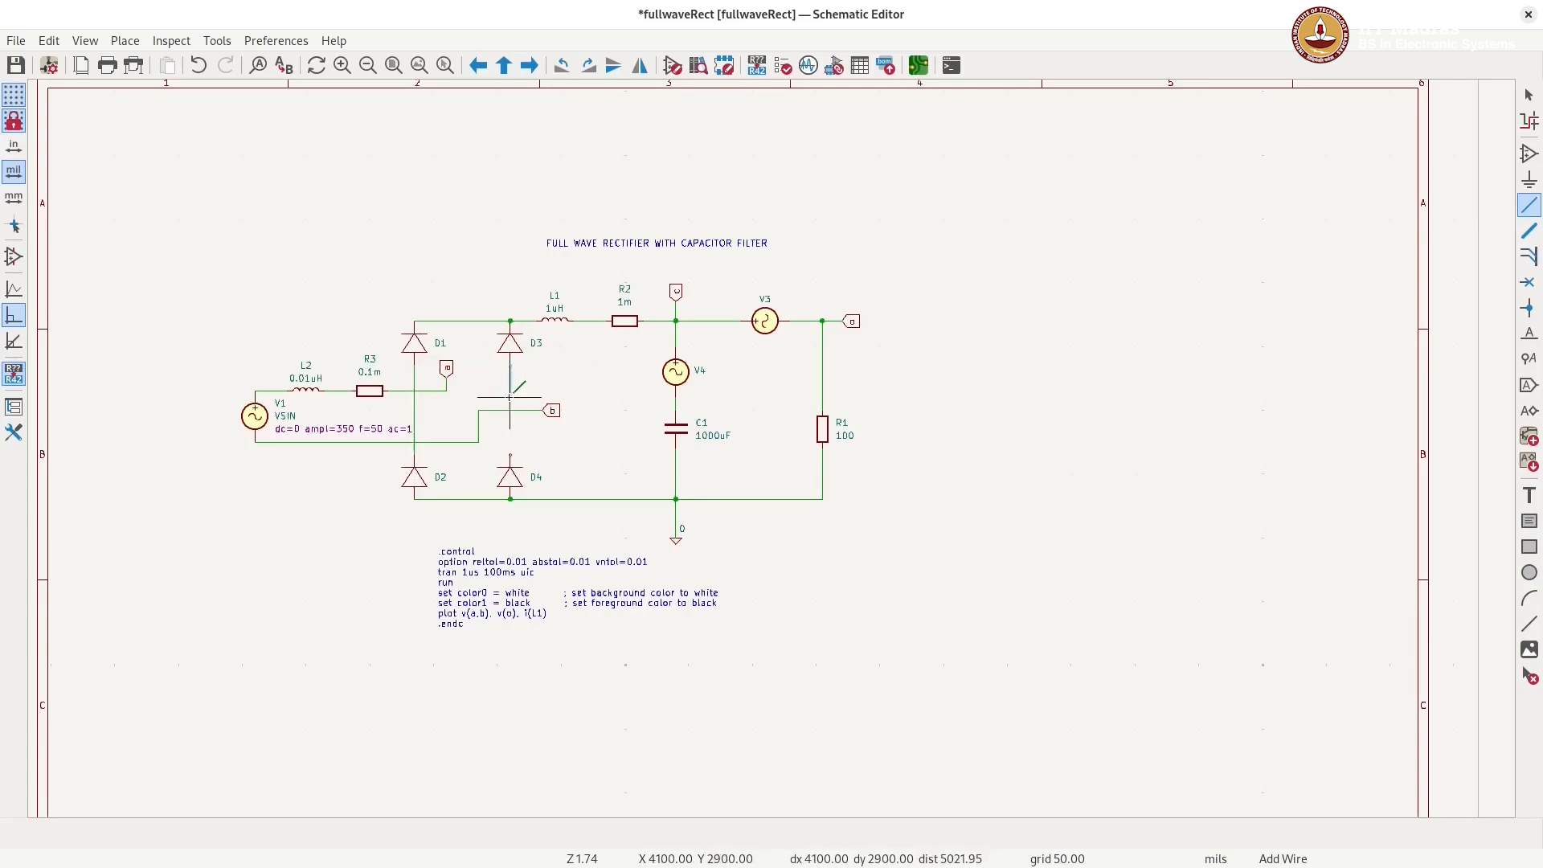
pyautogui.press('Escape')
pyautogui.click(510, 446)
pyautogui.click(510, 364)
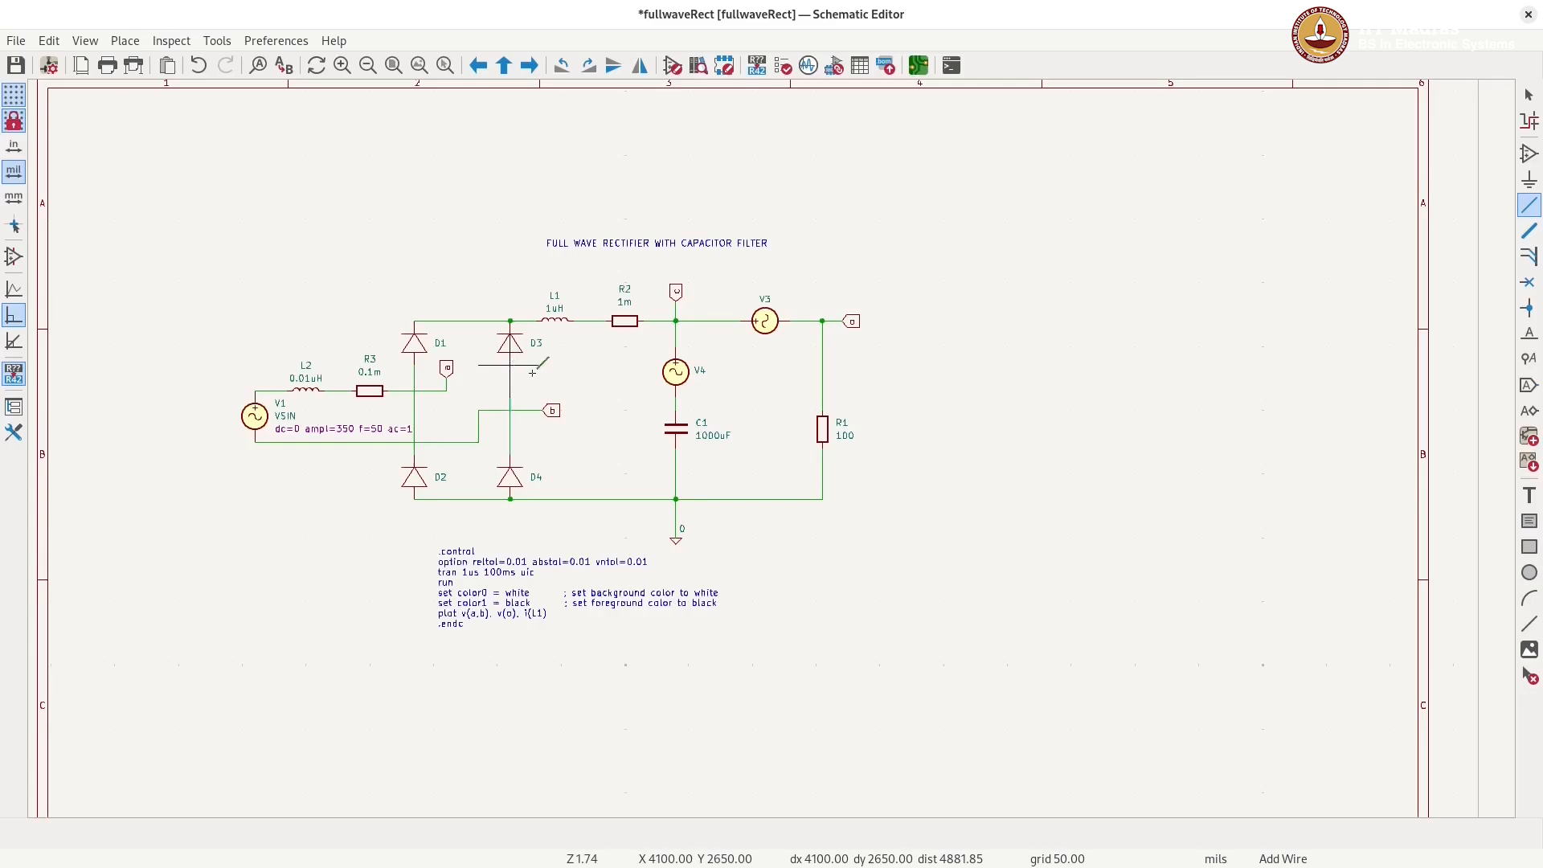
pyautogui.click(1528, 95)
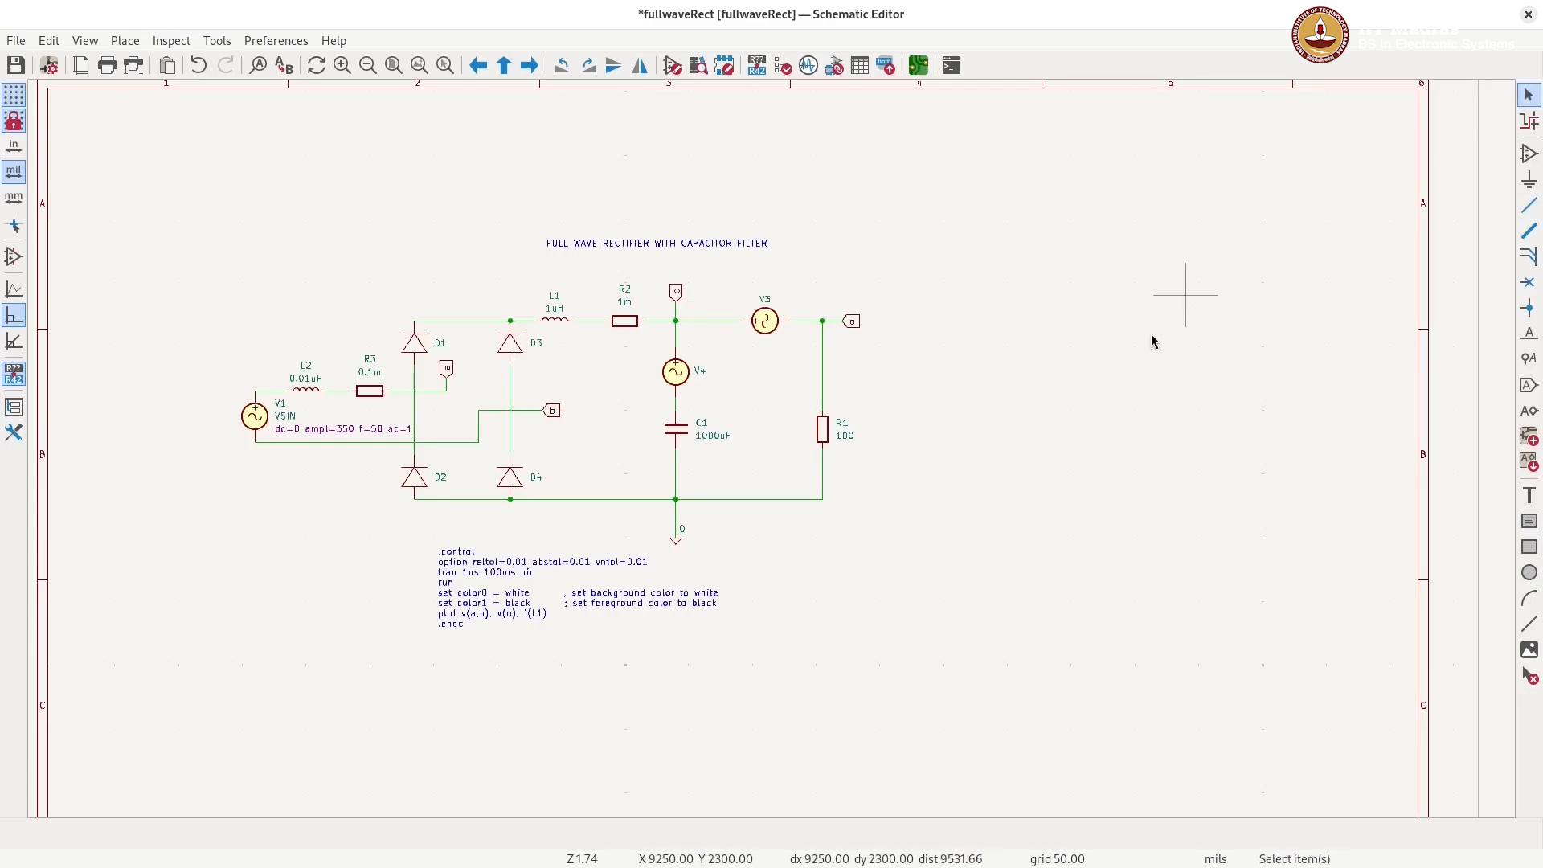
# Replace the horizontal wire at label b with two segments joining label b and the V1 return wire to the D3–D4 wire.
pyautogui.click(497, 411)
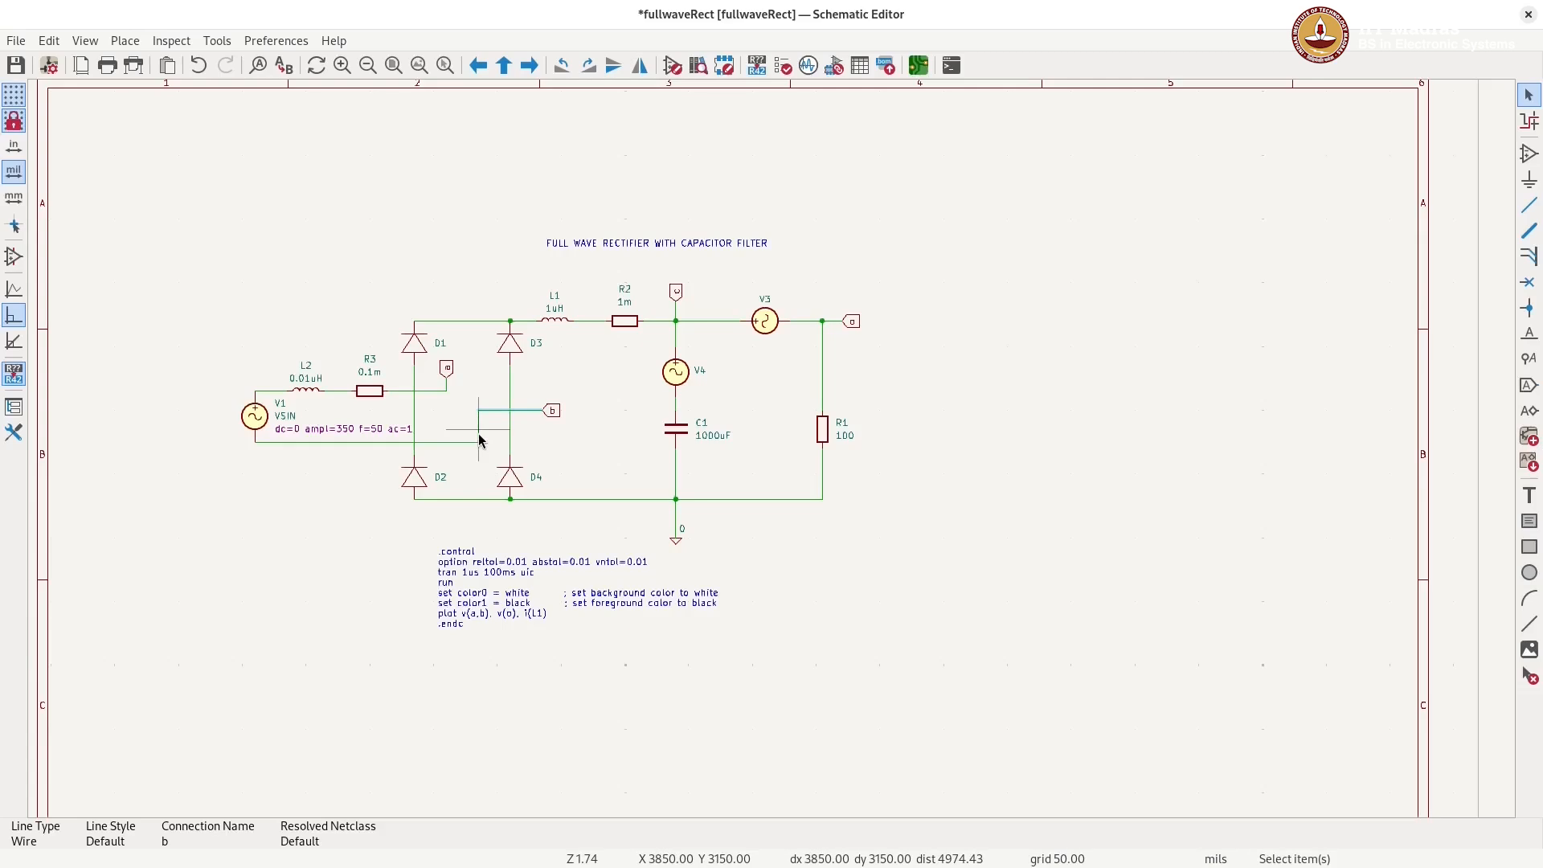
pyautogui.press('Delete')
pyautogui.click(1530, 206)
pyautogui.click(545, 410)
pyautogui.click(510, 410)
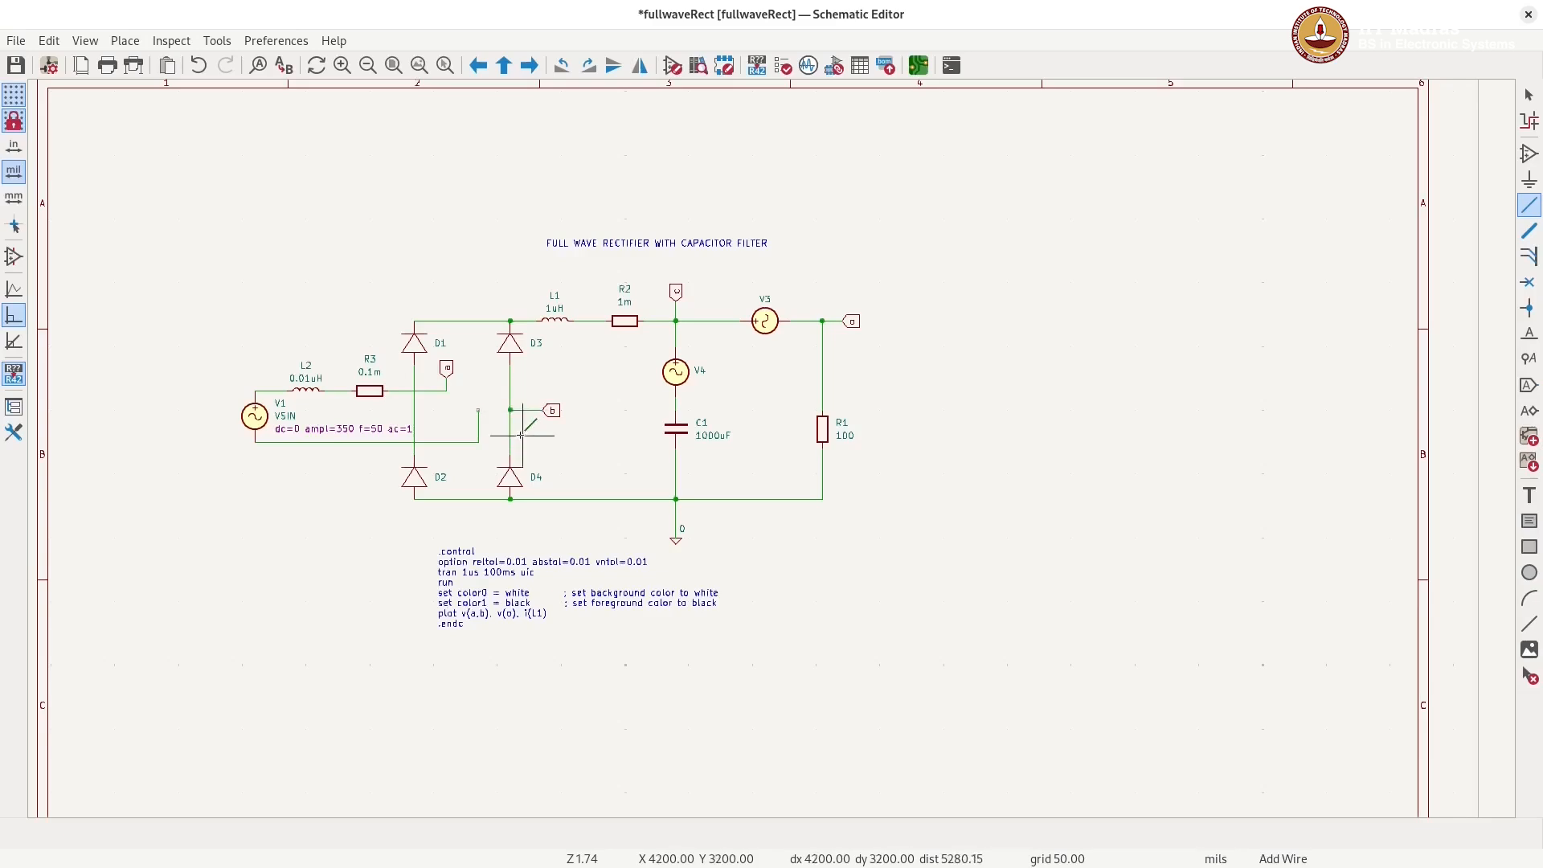
pyautogui.click(479, 409)
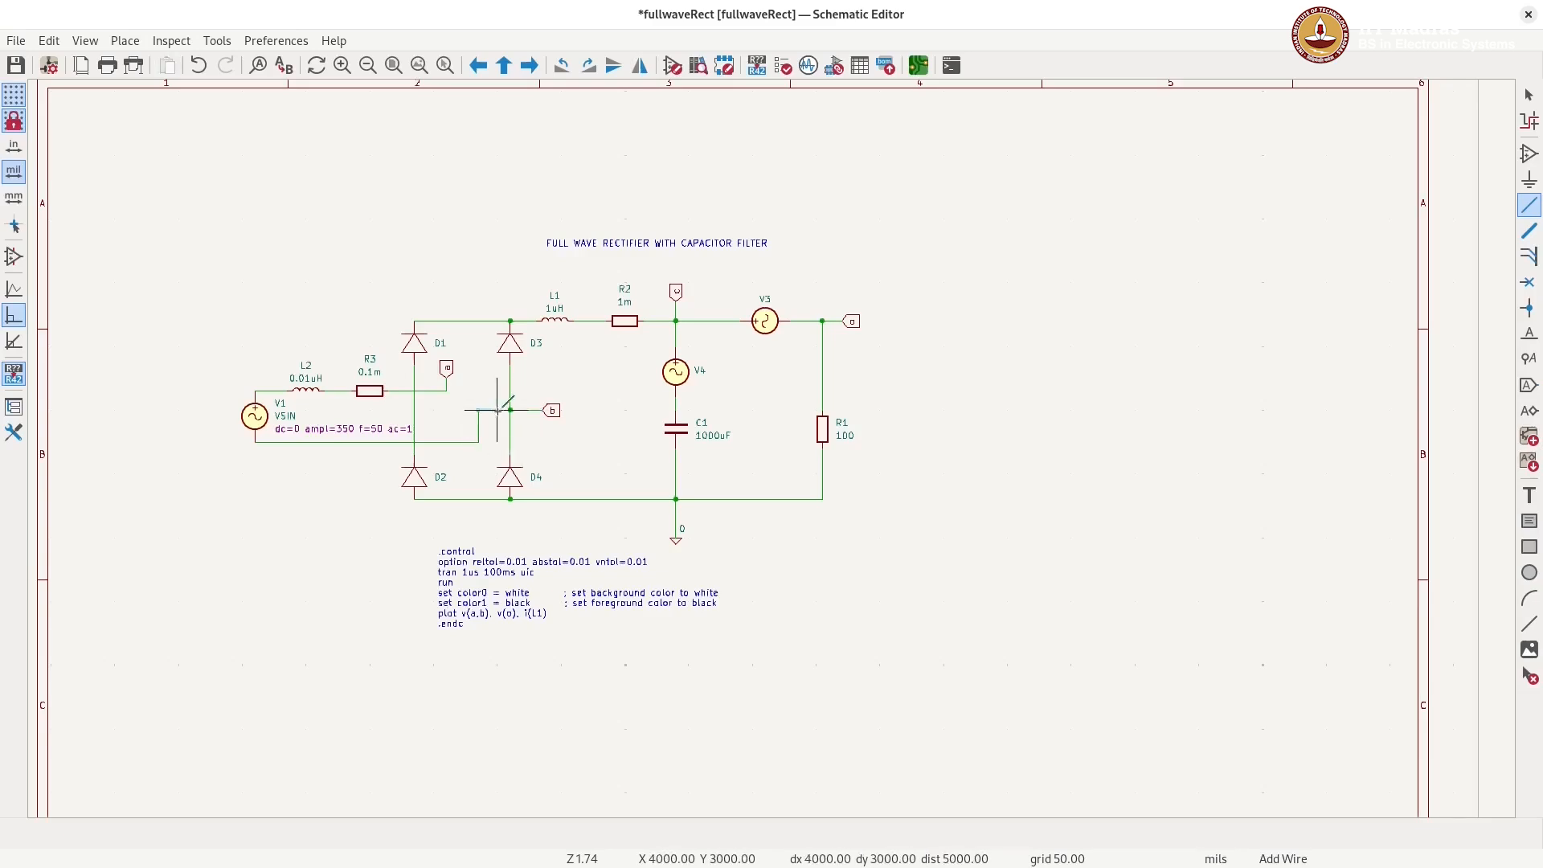
pyautogui.click(510, 409)
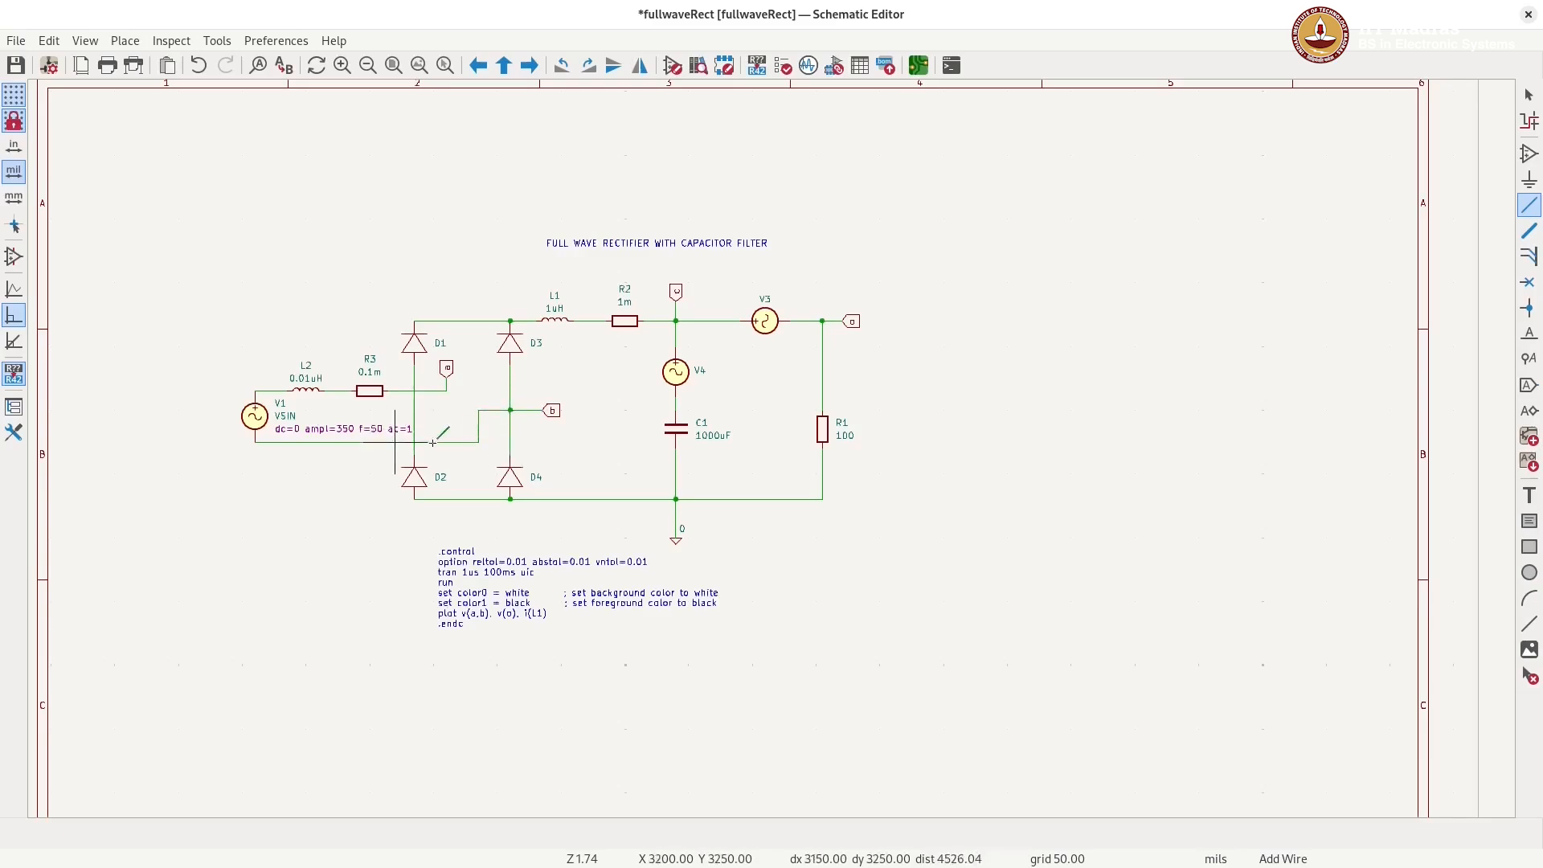
pyautogui.click(1529, 96)
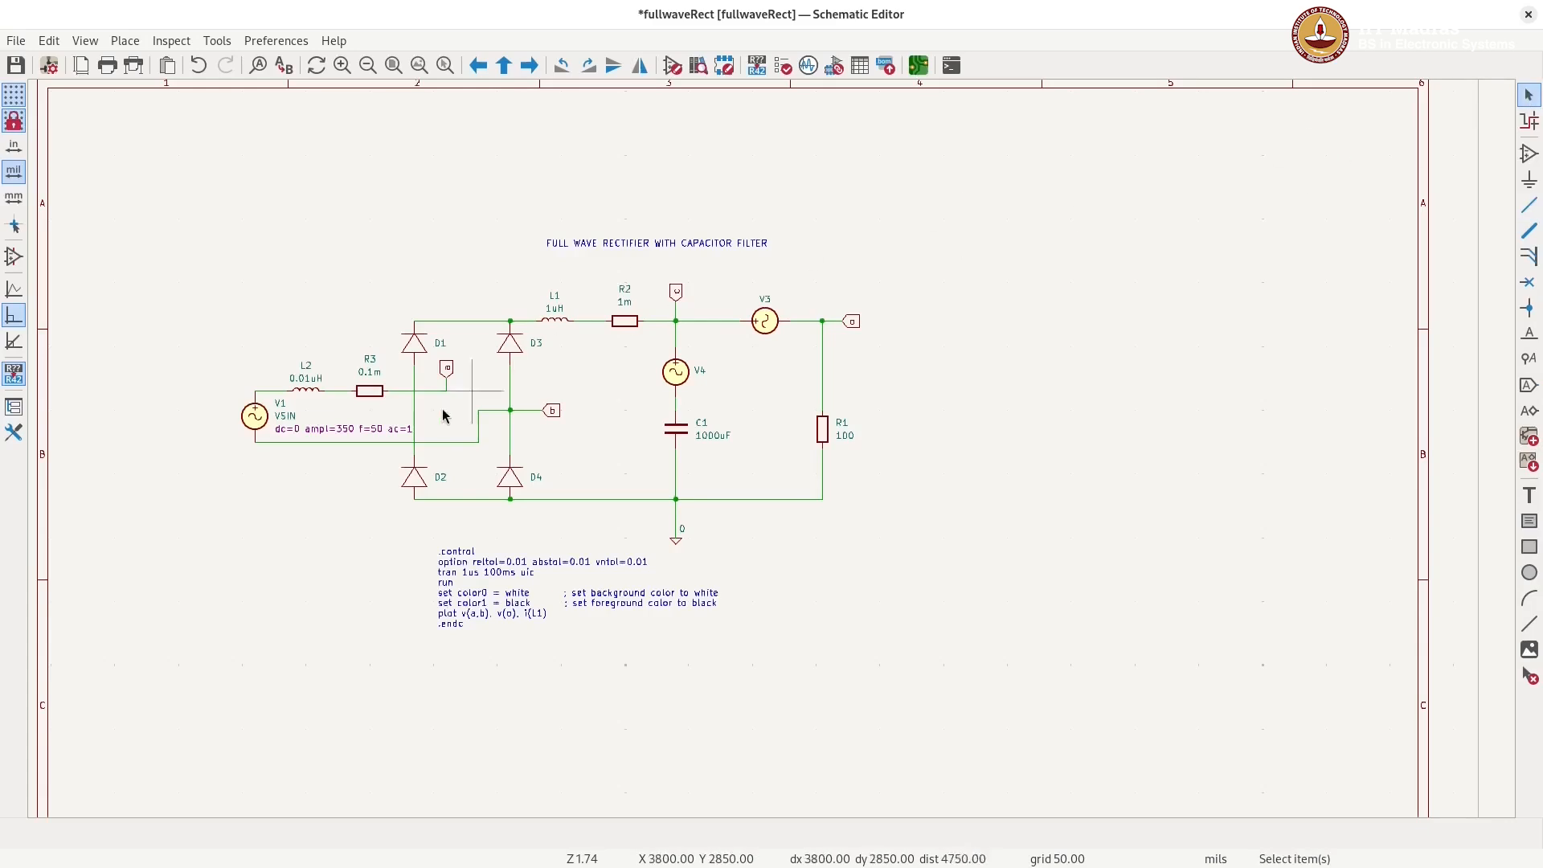
# Replace the wire from R3 to label a with two segments that meet on the vertical D1–D2 wire.
pyautogui.click(428, 395)
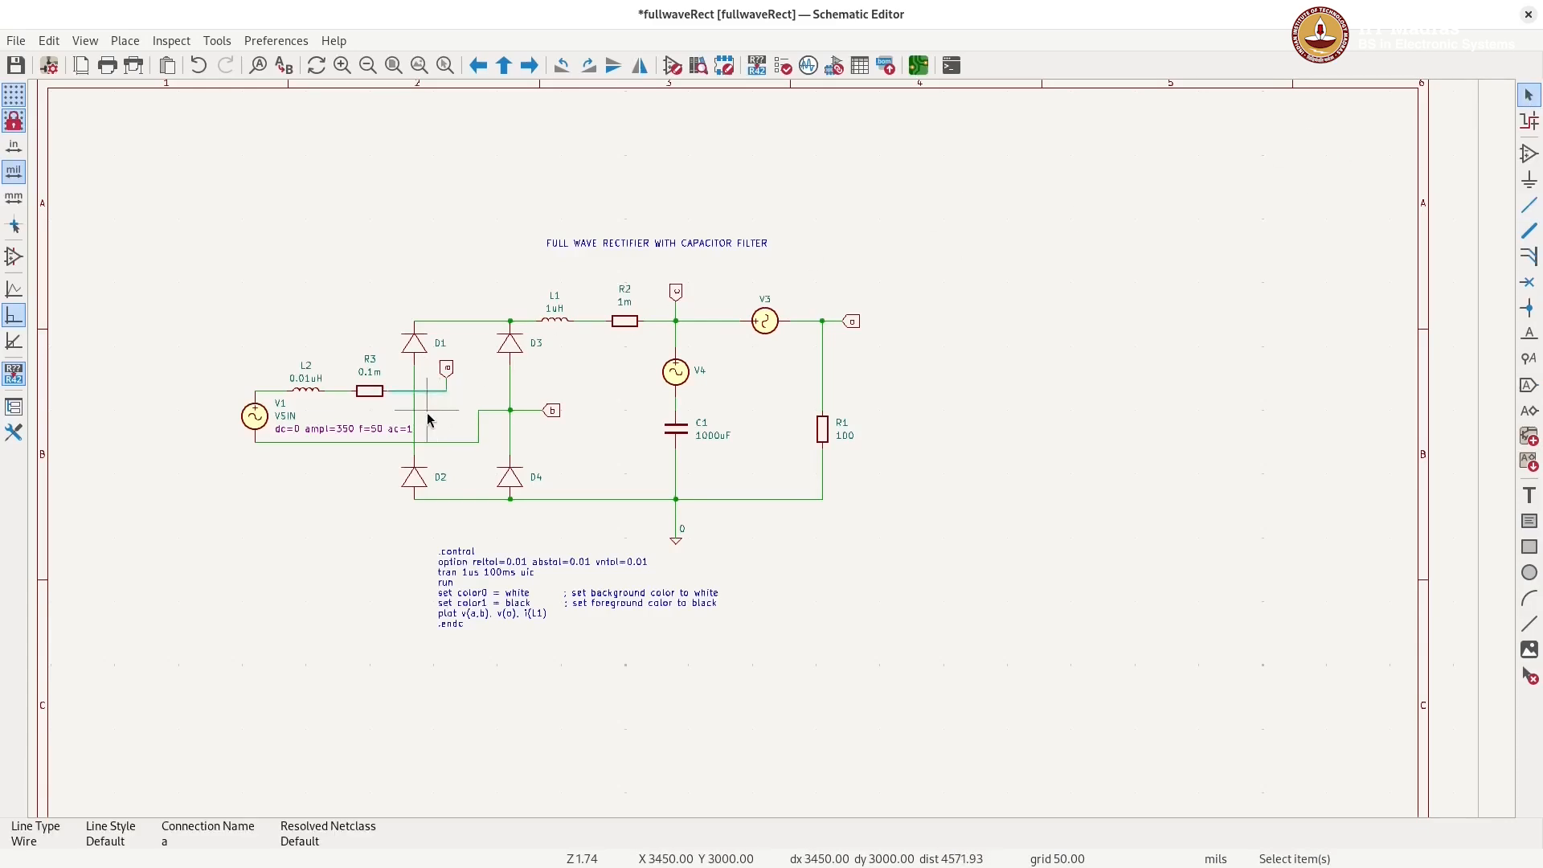
pyautogui.press('Delete')
pyautogui.click(1529, 208)
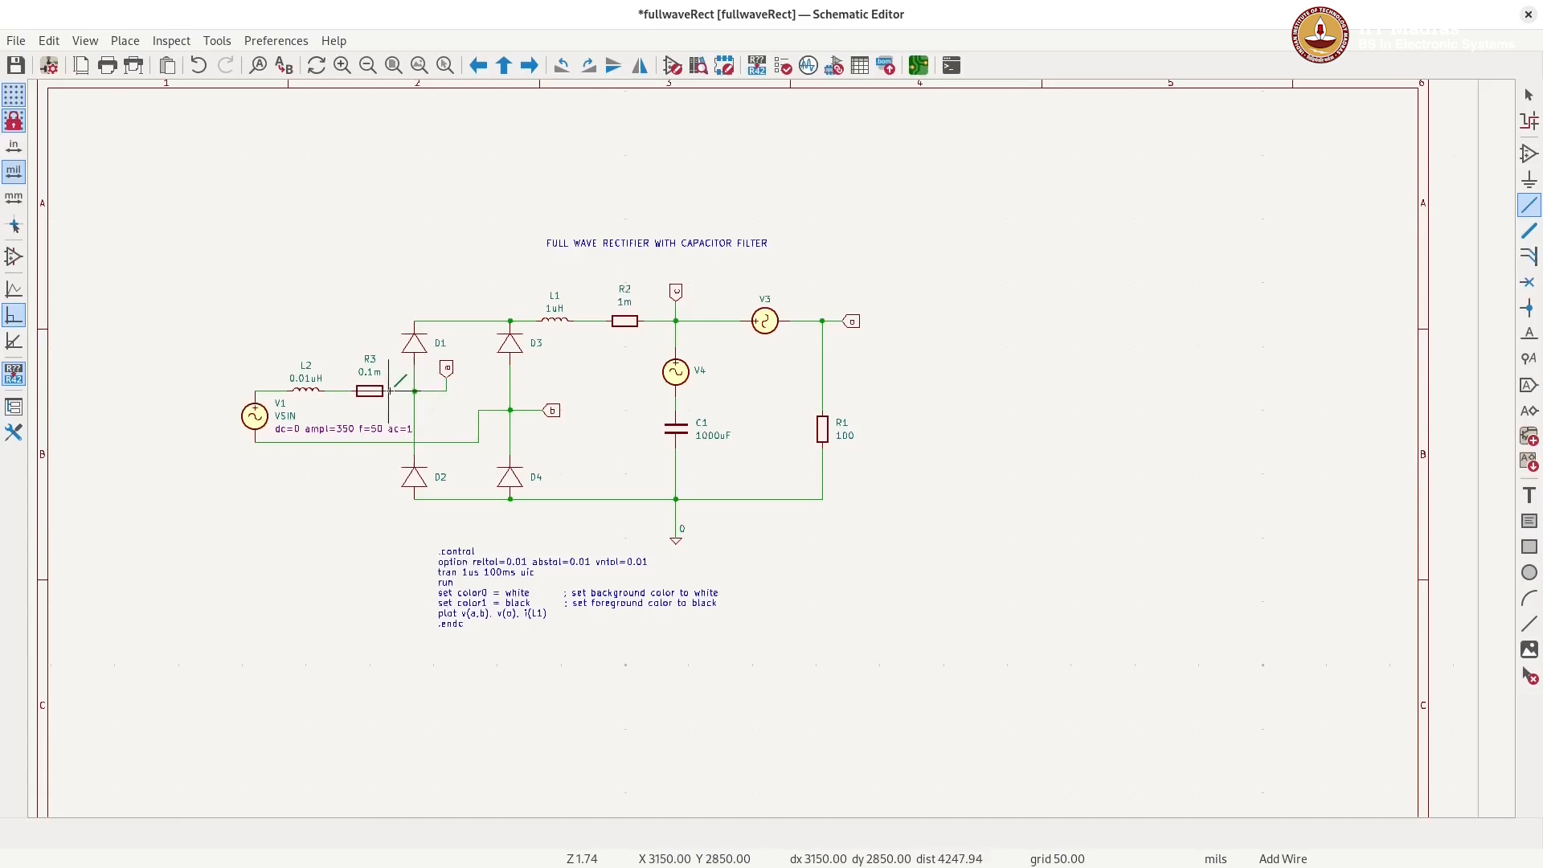
pyautogui.click(416, 392)
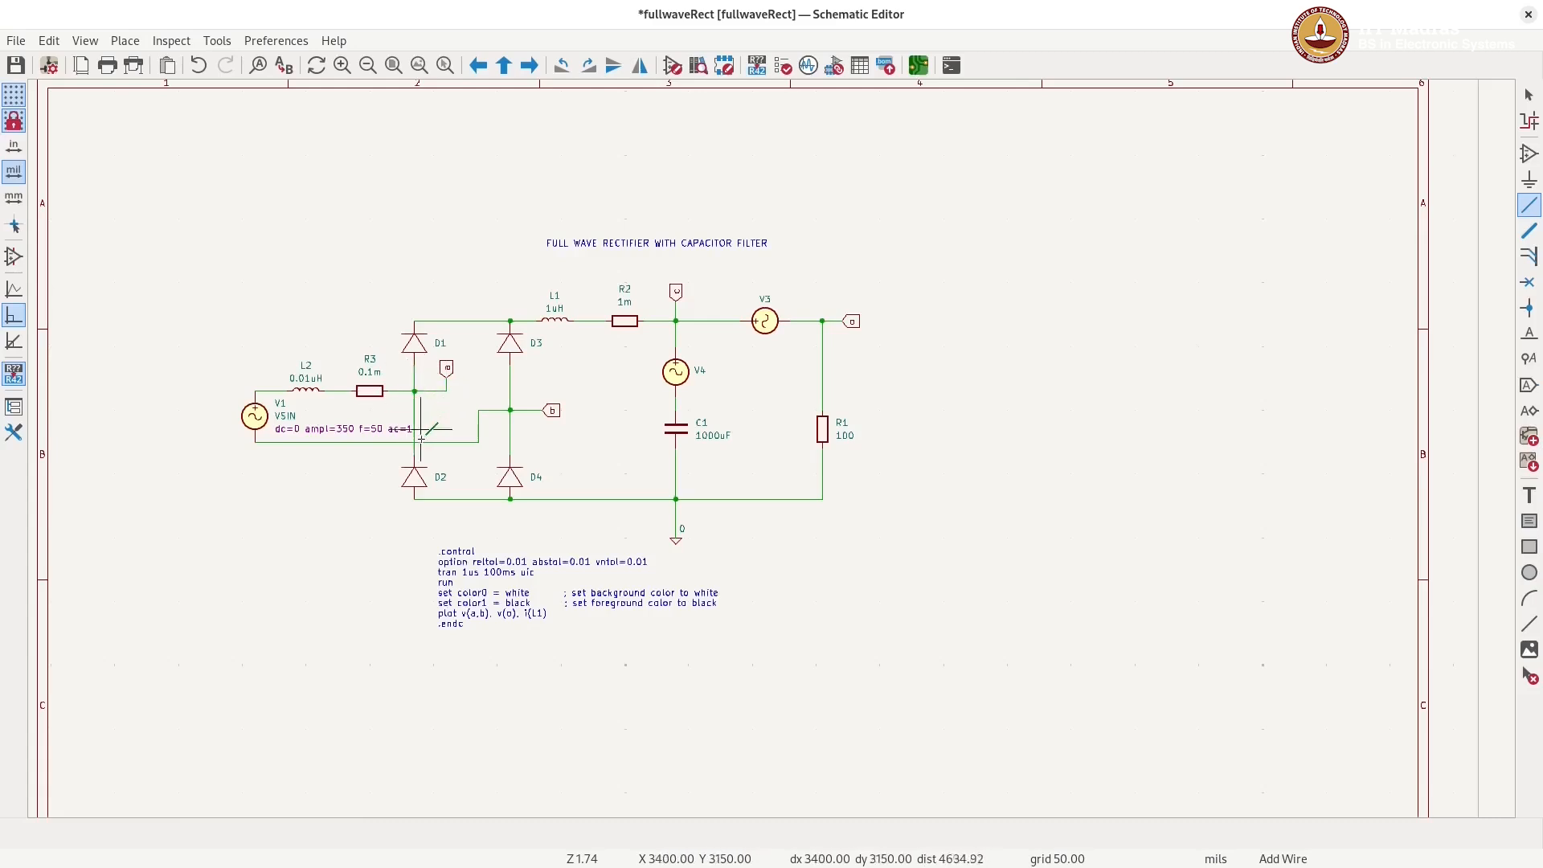
pyautogui.click(1529, 95)
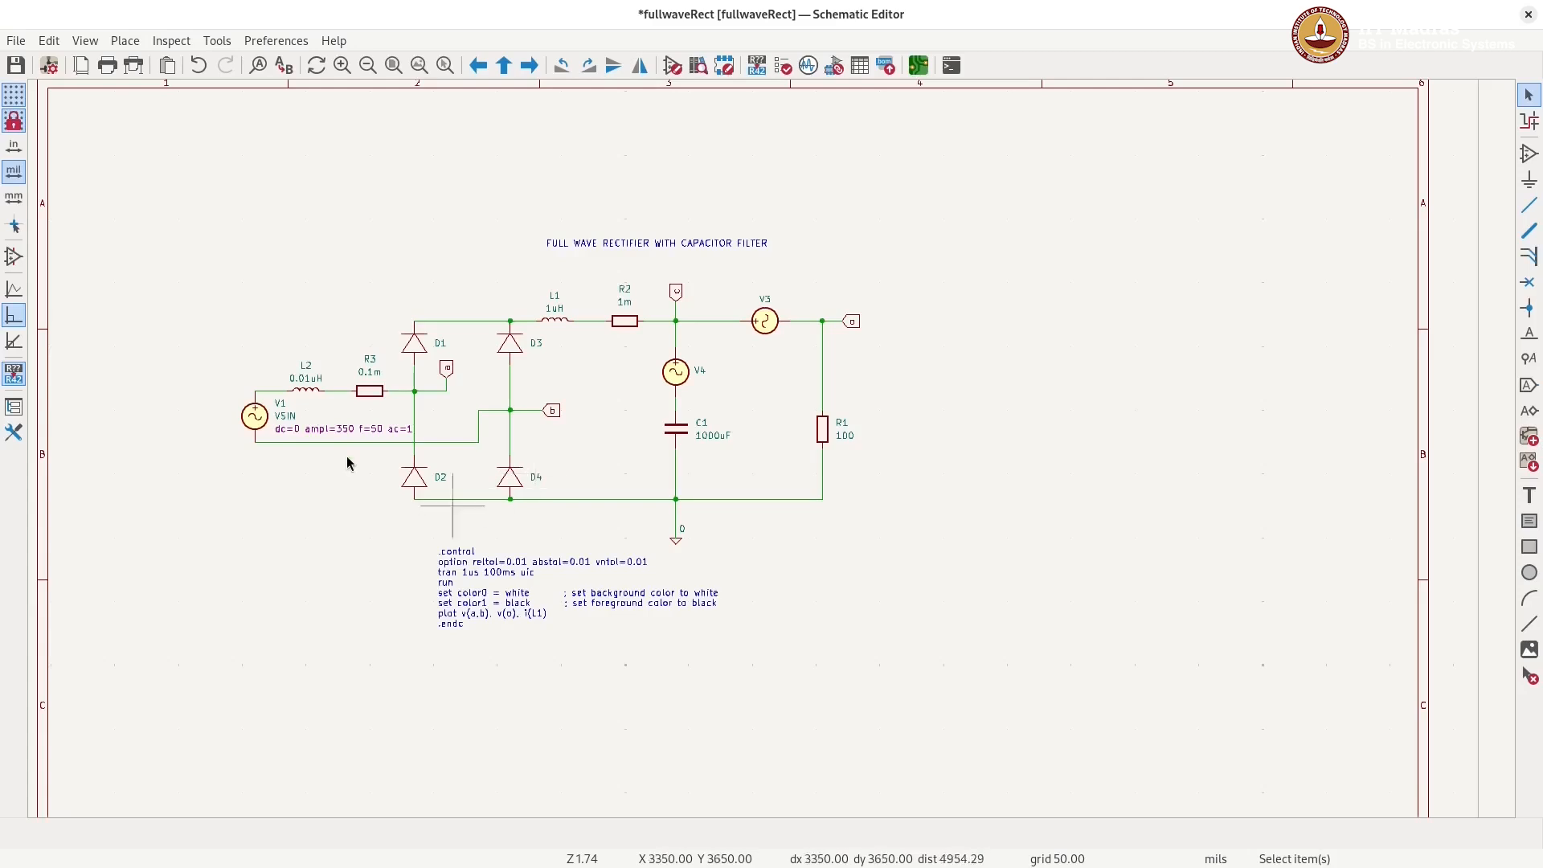
# Save the rewired fullwaveRect schematic.
pyautogui.click(18, 46)
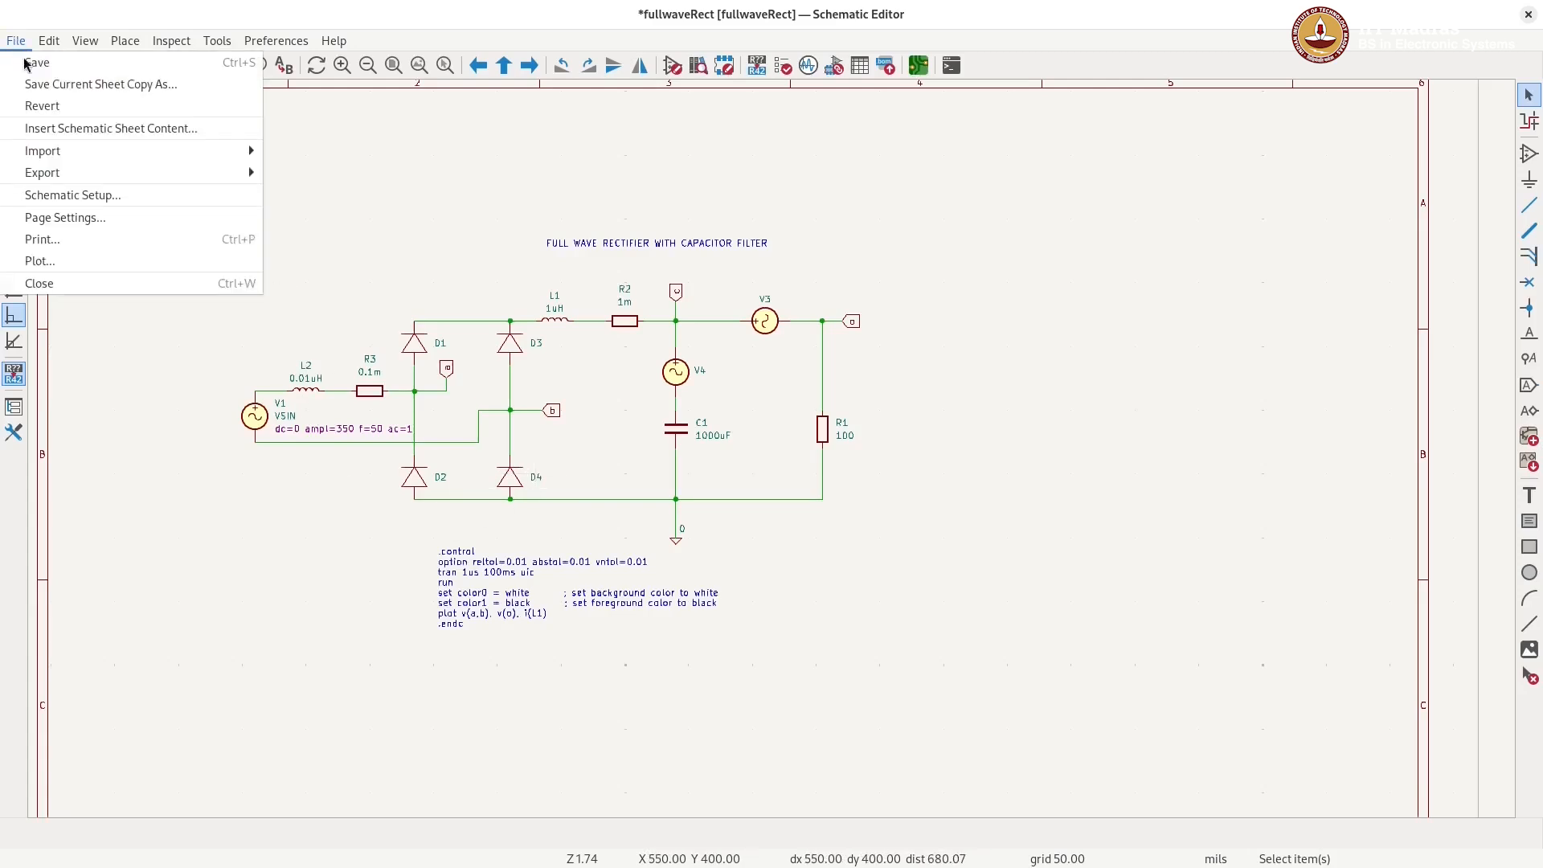
pyautogui.moveTo(51, 175)
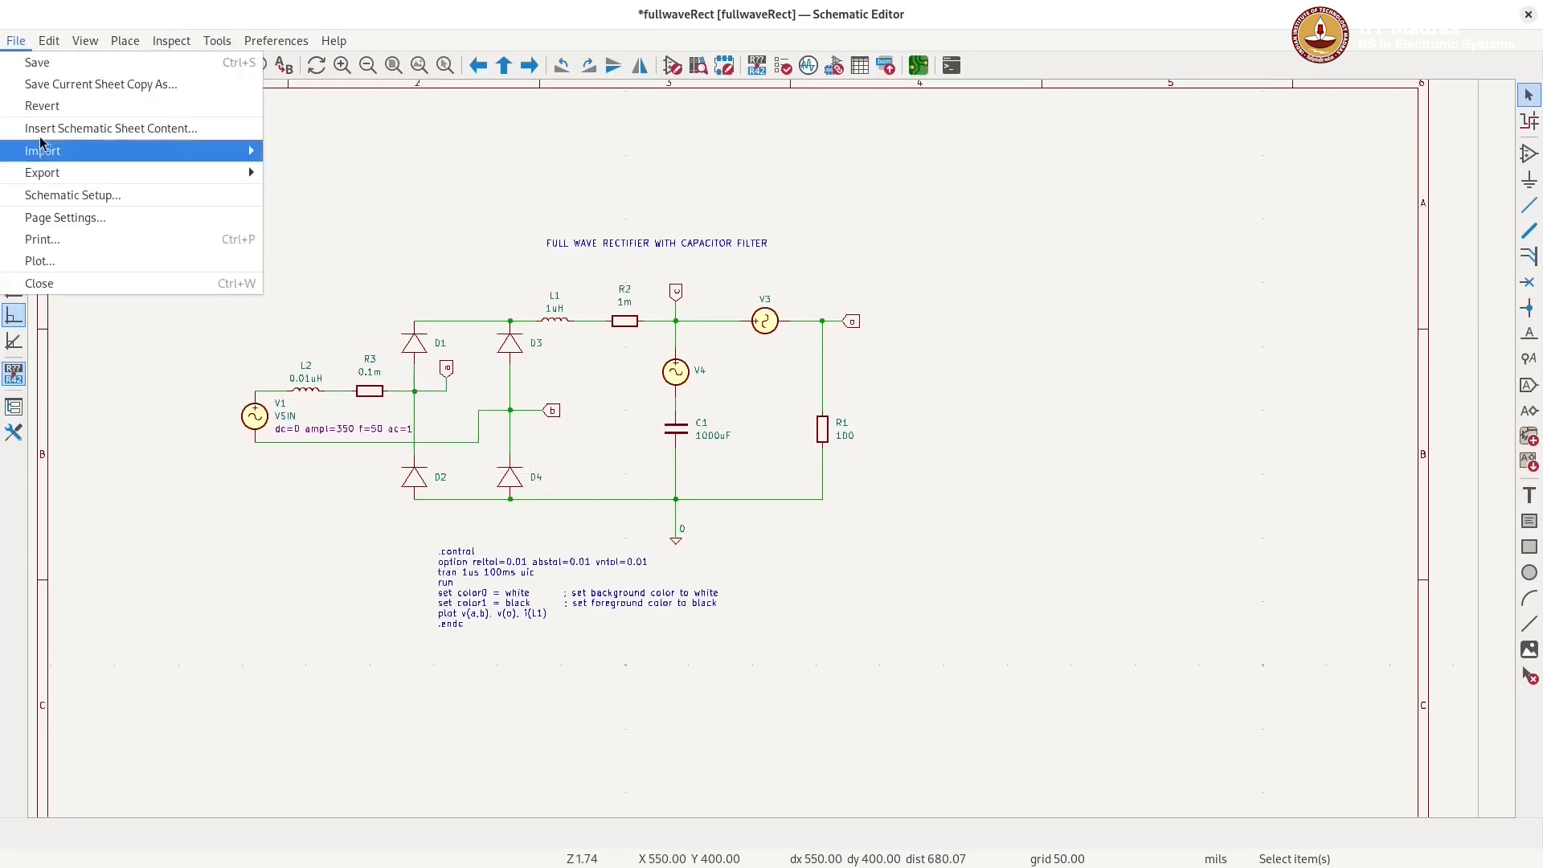
pyautogui.click(41, 64)
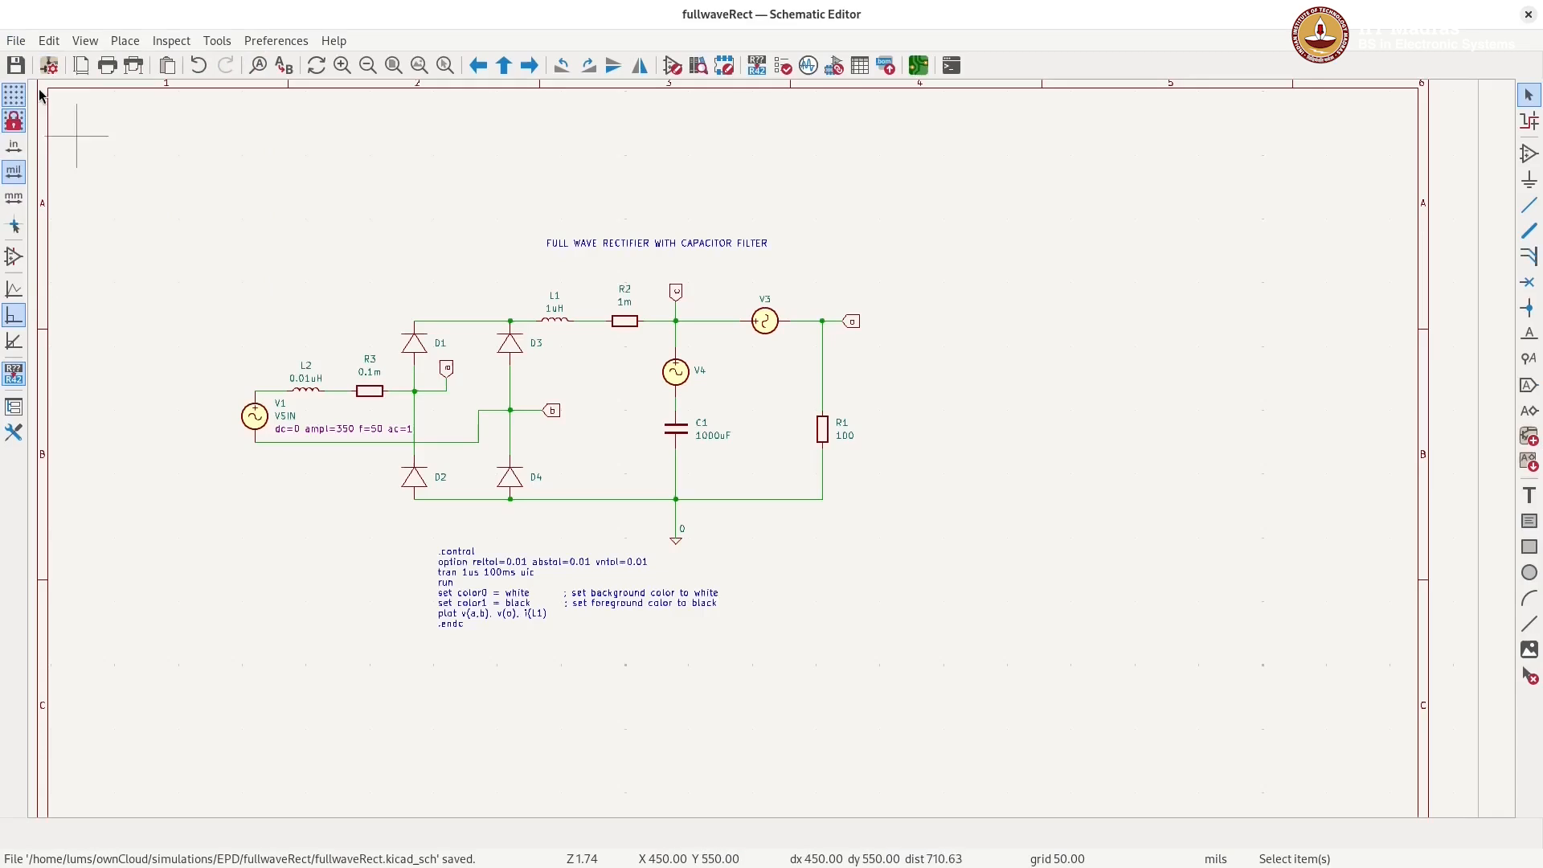
# Export the schematic as a SPICE netlist to fullwaveRect.cir in the fullwaveRect project folder, replacing the existing file.
pyautogui.click(16, 41)
pyautogui.moveTo(52, 172)
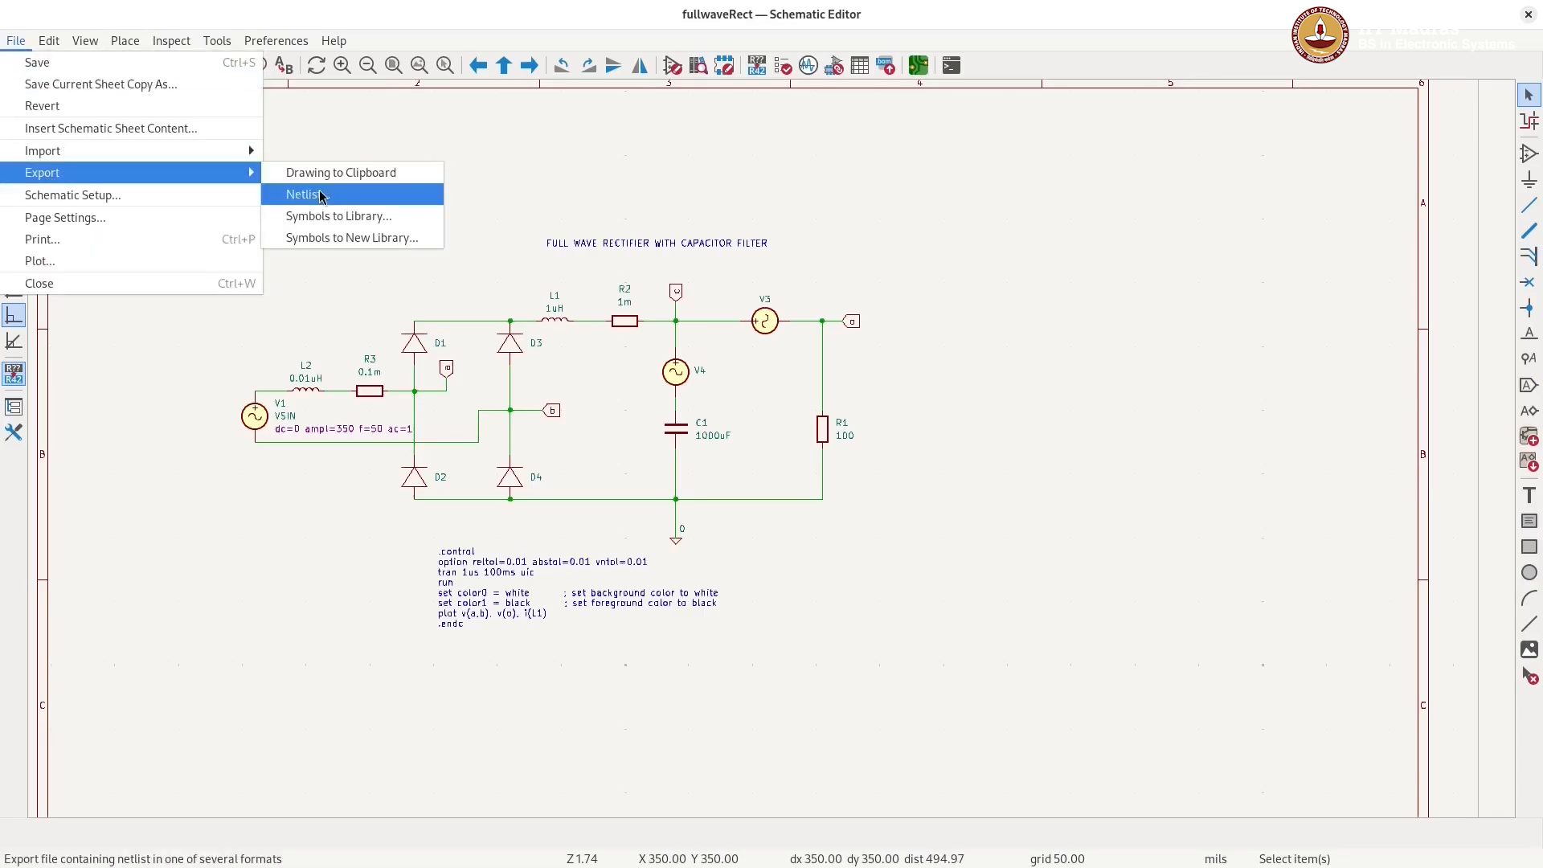
pyautogui.click(309, 194)
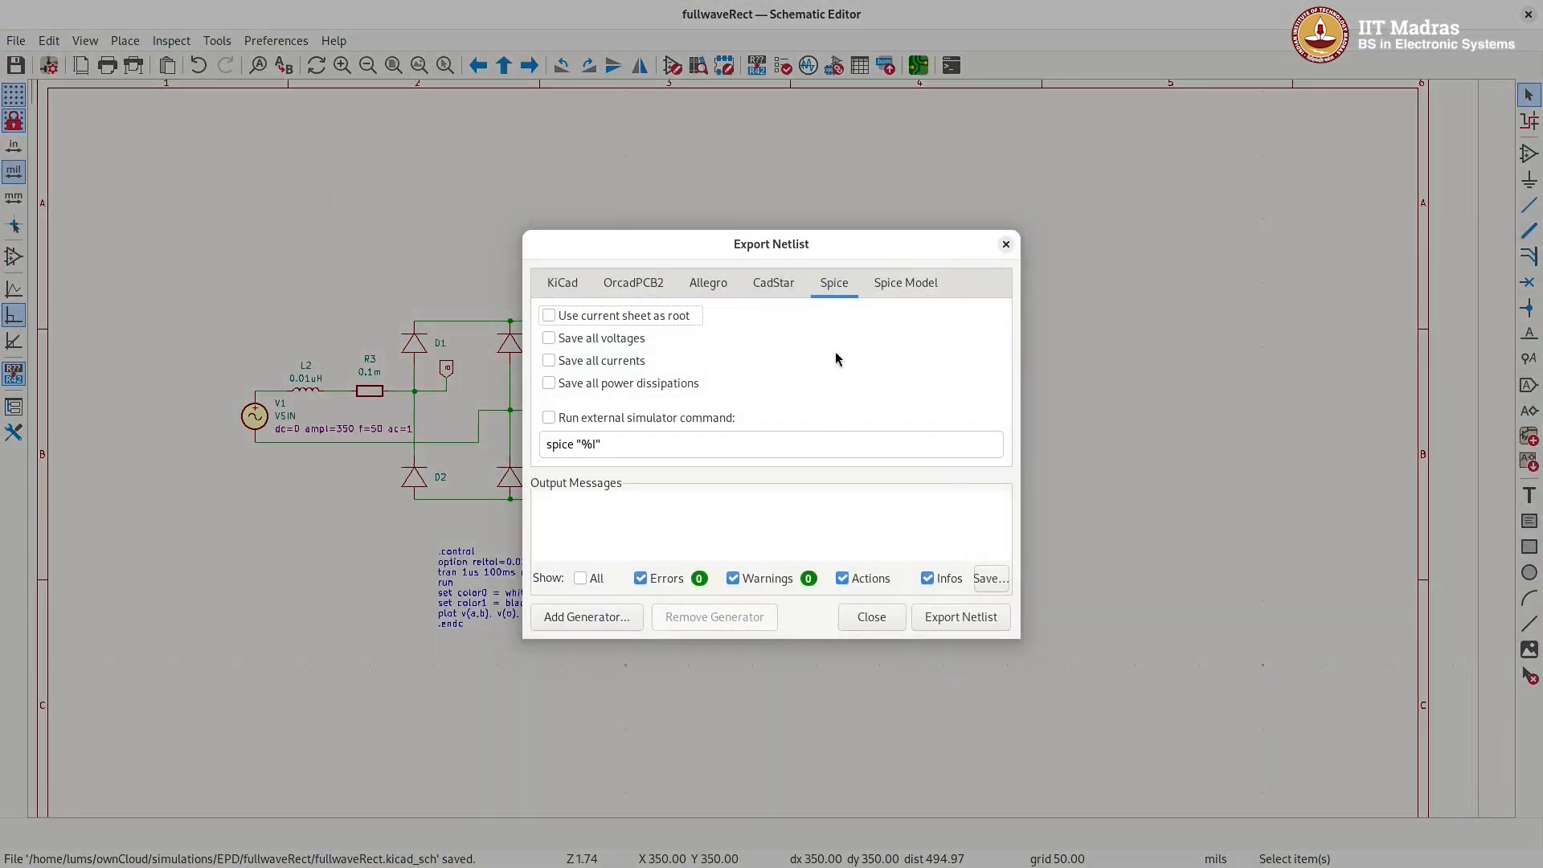
pyautogui.click(957, 617)
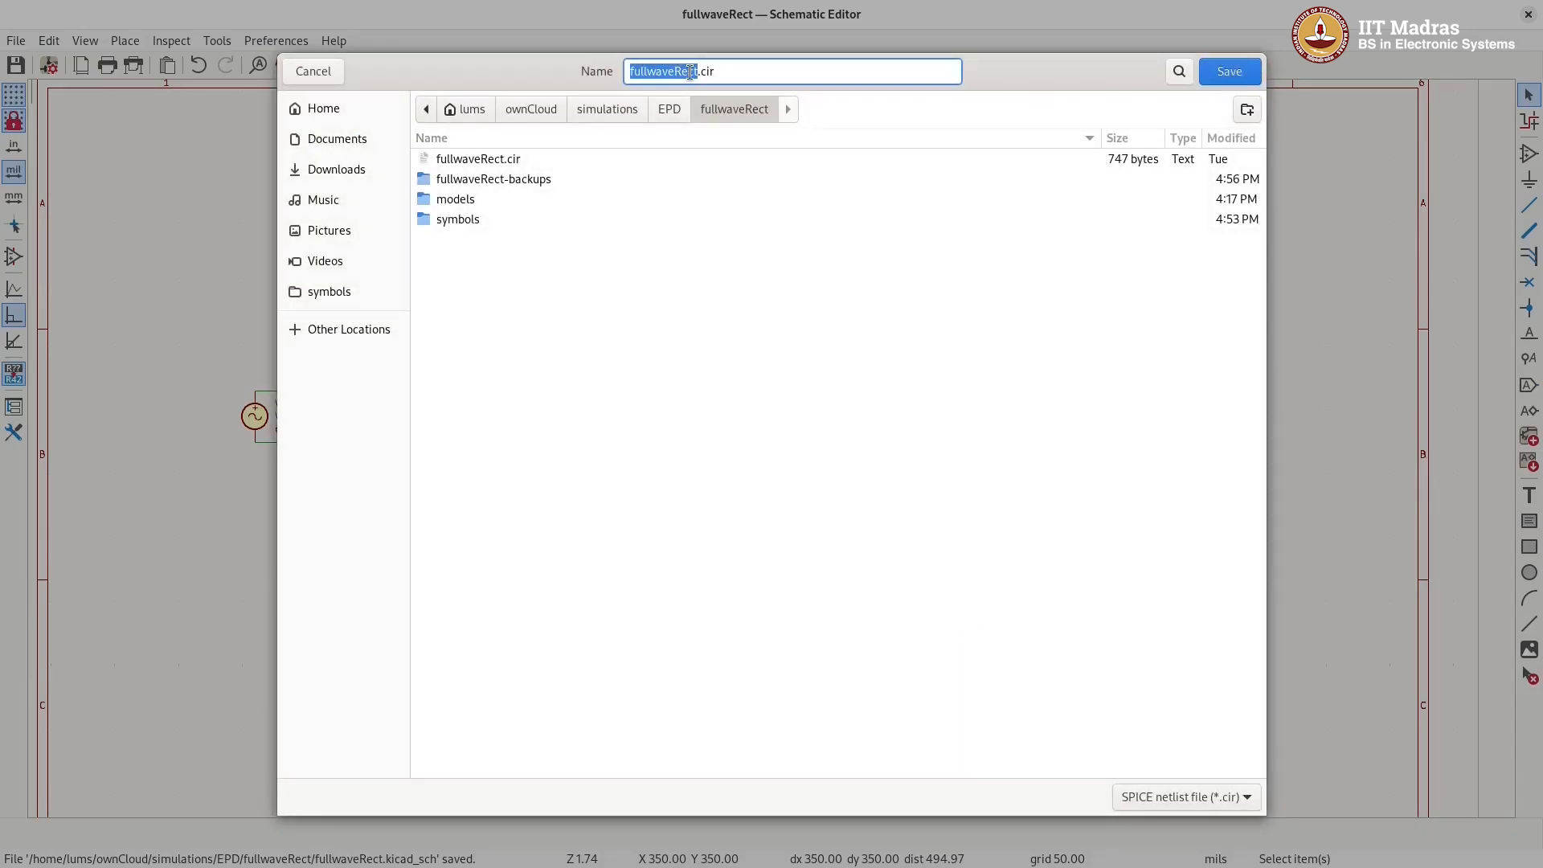
pyautogui.click(1221, 74)
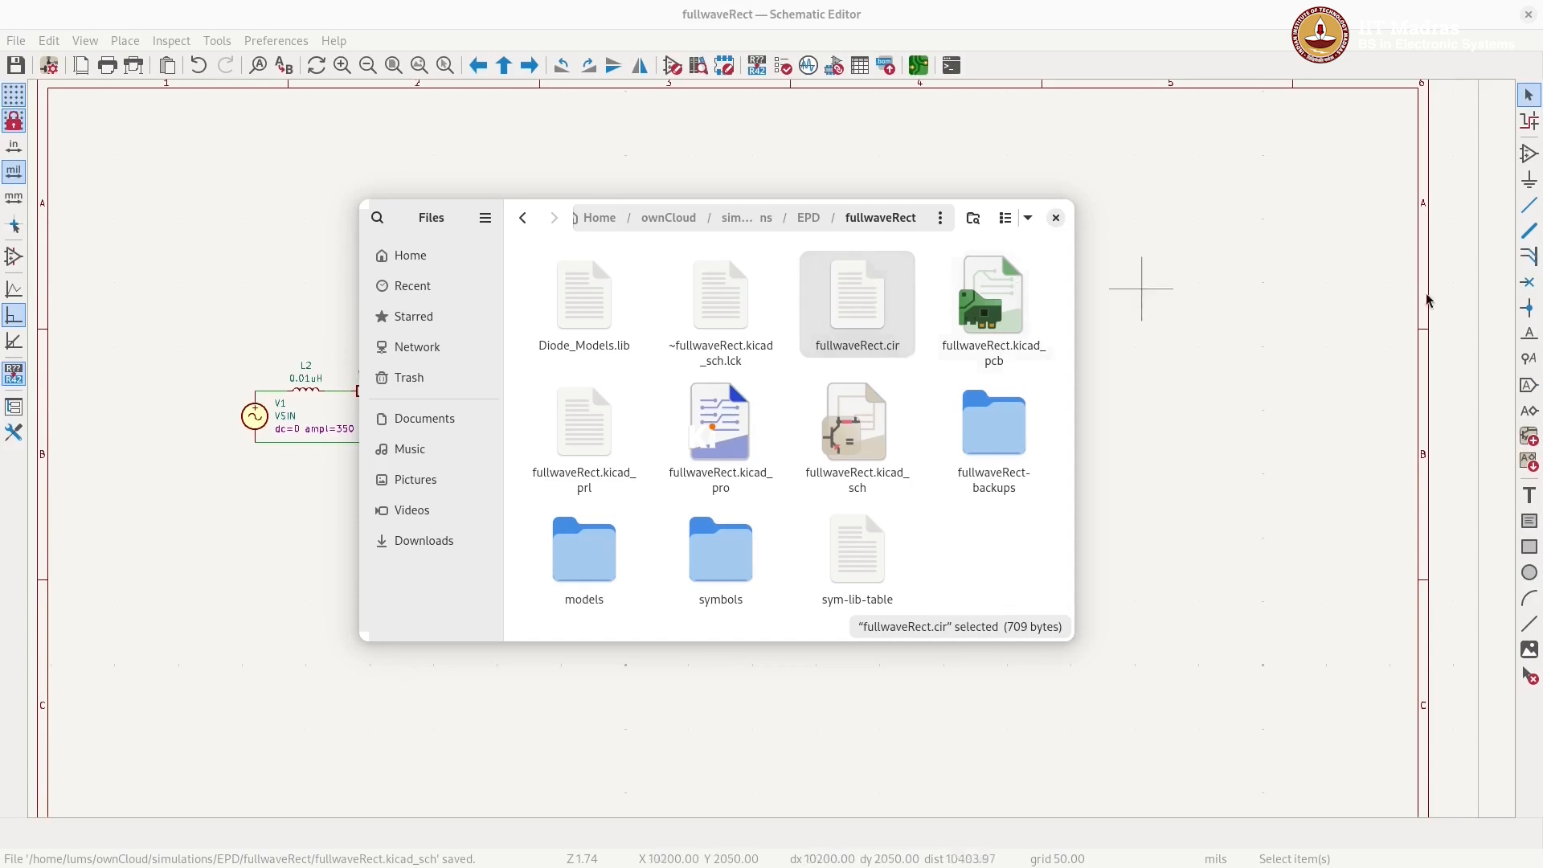
# Switch to the text editor with the exported fullwaveRect.cir and review the component lines from V4 to XD1.
pyautogui.hotkey('alt', 'Tab')
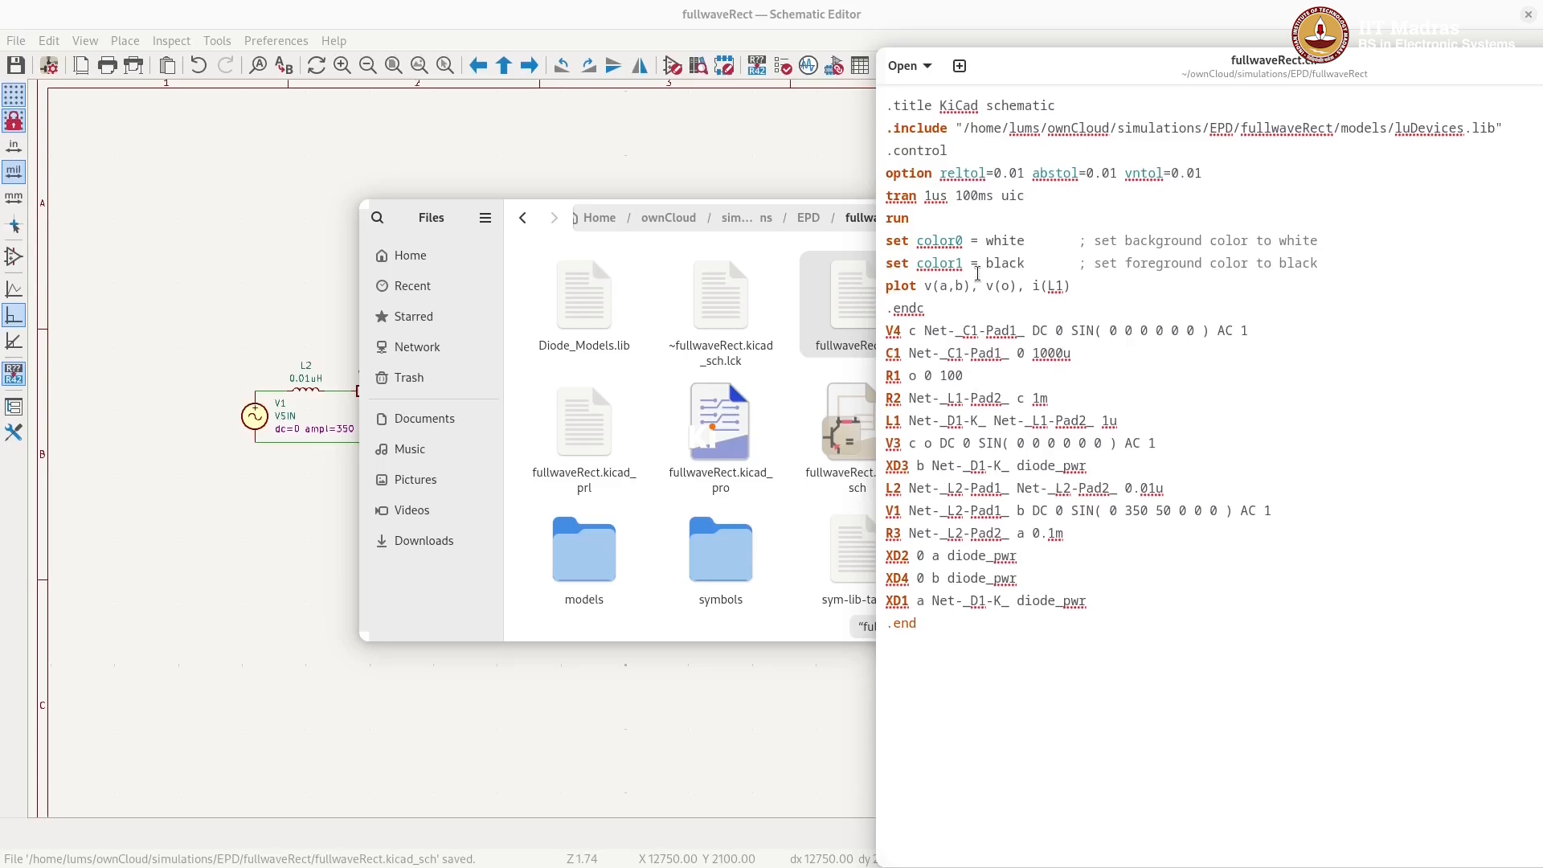
pyautogui.moveTo(892, 331); pyautogui.dragTo(1133, 606)
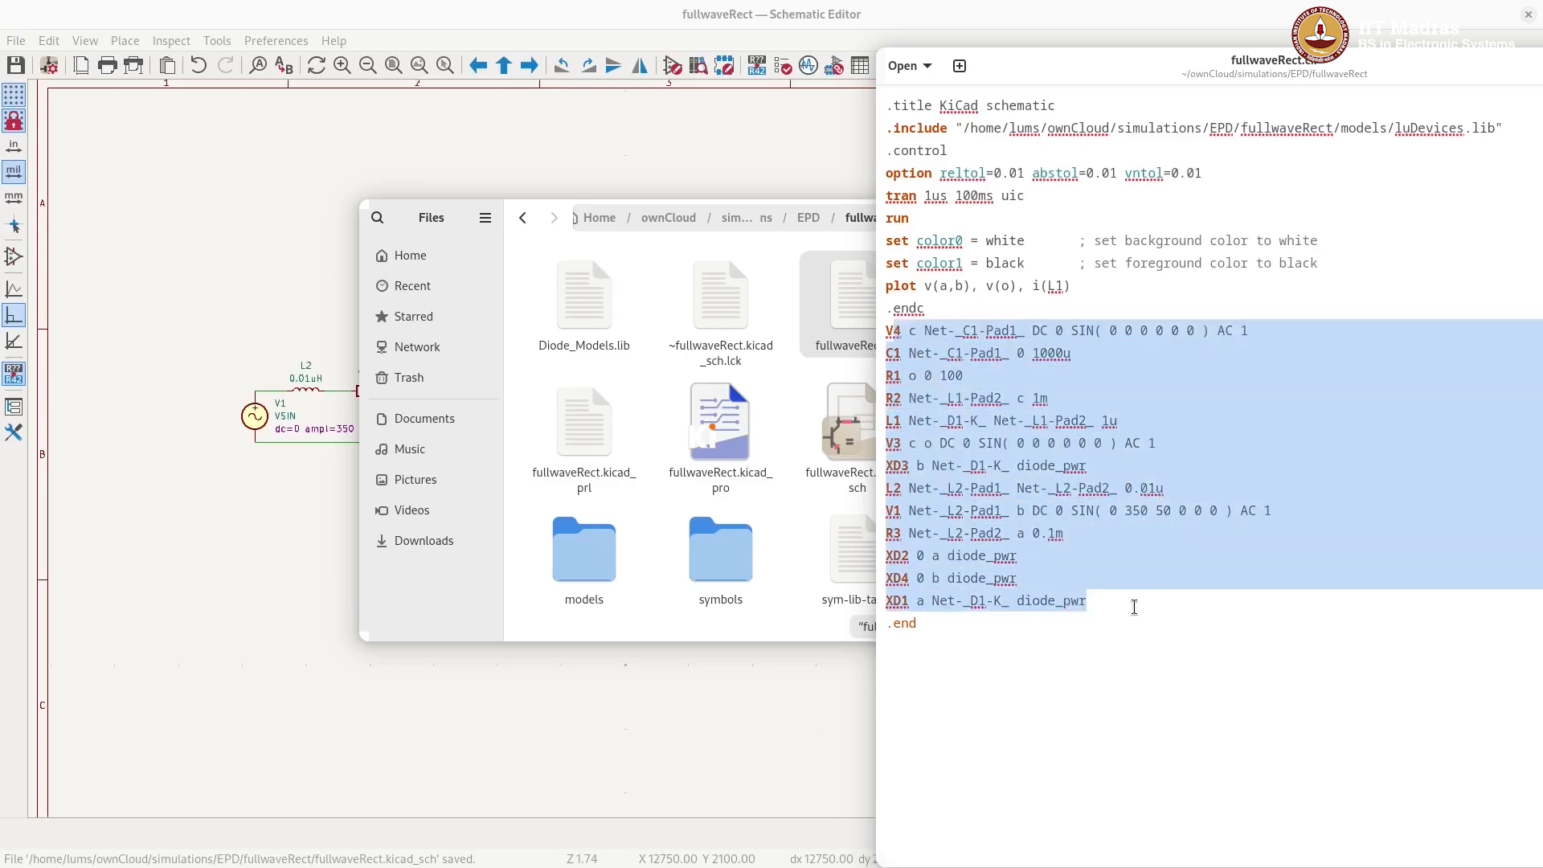
pyautogui.click(1133, 607)
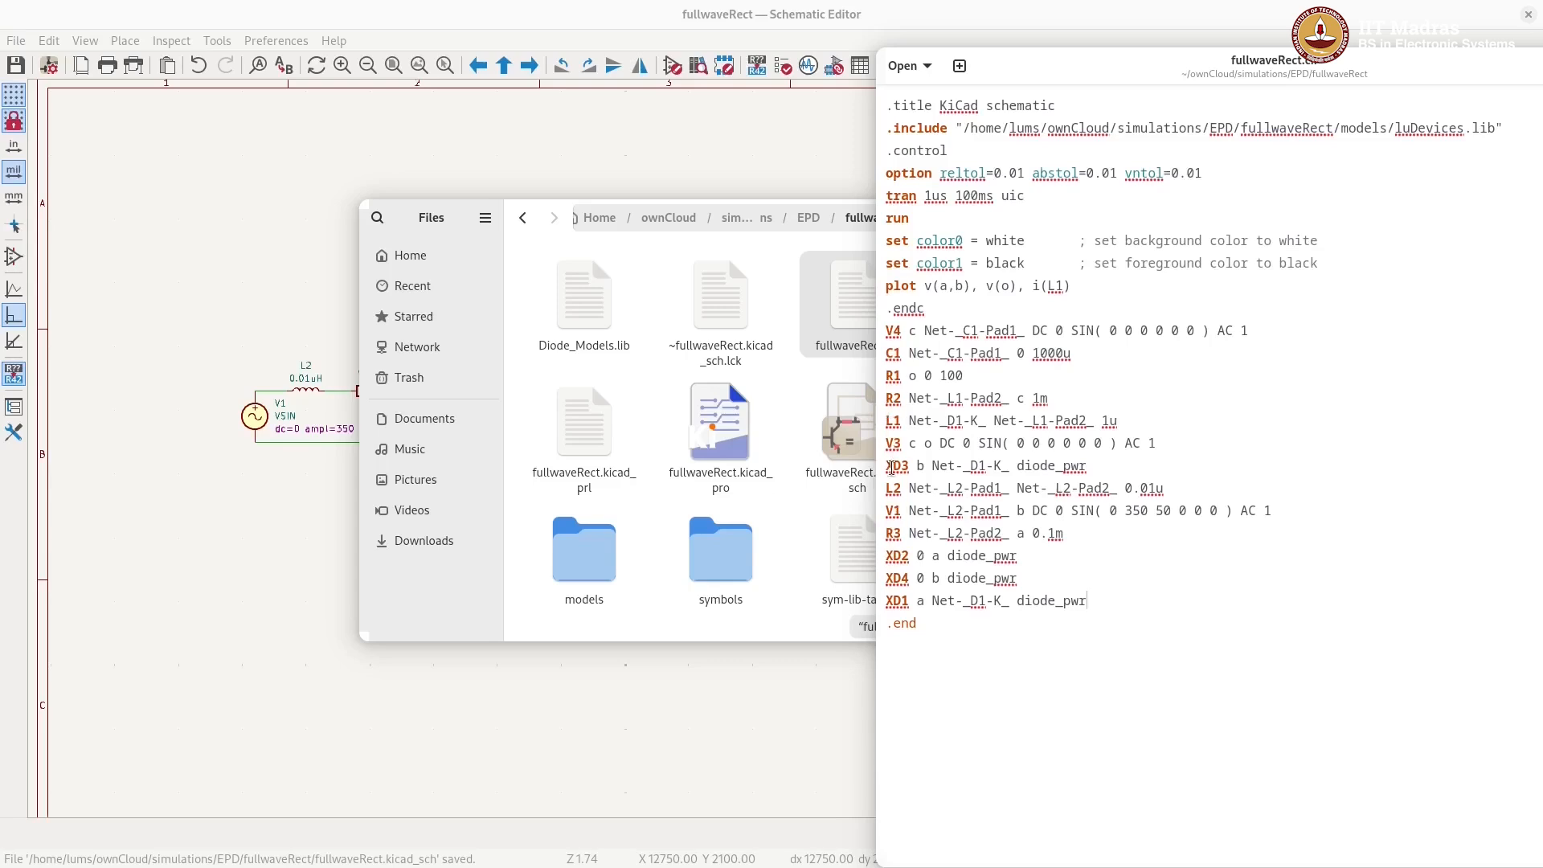
# Examine the reference prefixes and diode_pwr model names on the four diode lines of the netlist.
pyautogui.moveTo(892, 467); pyautogui.dragTo(889, 466)
pyautogui.moveTo(1017, 466); pyautogui.dragTo(1088, 466)
pyautogui.click(890, 467)
pyautogui.hotkey('shift', 'Right')
pyautogui.click(894, 557)
pyautogui.hotkey('shift', 'Left')
pyautogui.moveTo(1025, 599); pyautogui.dragTo(1086, 599)
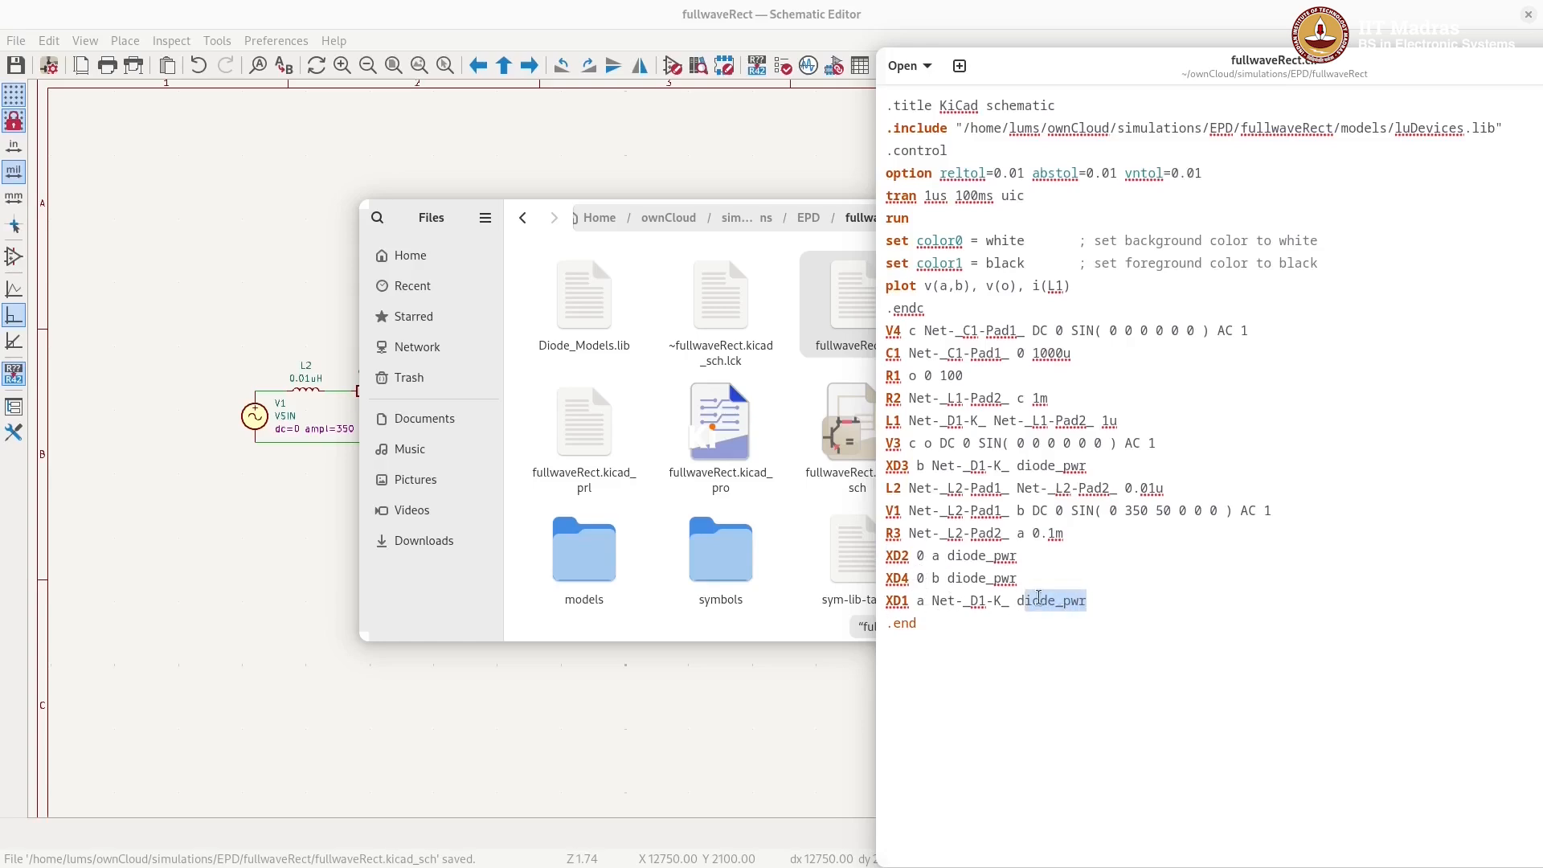
pyautogui.moveTo(947, 578); pyautogui.dragTo(1017, 555)
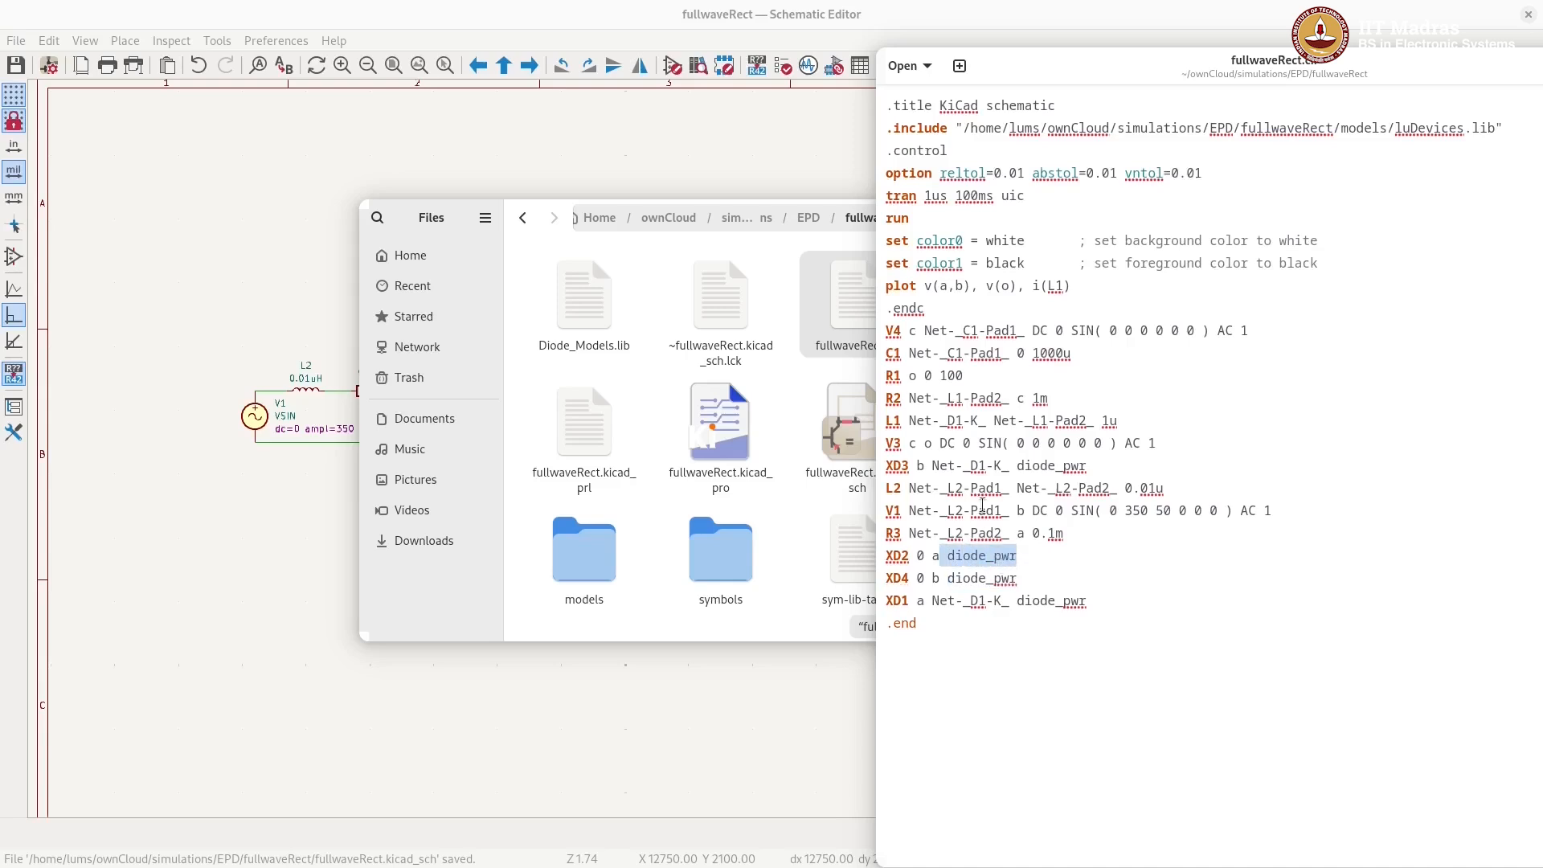
# Check the netlist's .include line and open luDevices.lib from the project's models folder to read the diode_pwr subcircuit.
pyautogui.moveTo(888, 129); pyautogui.dragTo(1495, 128)
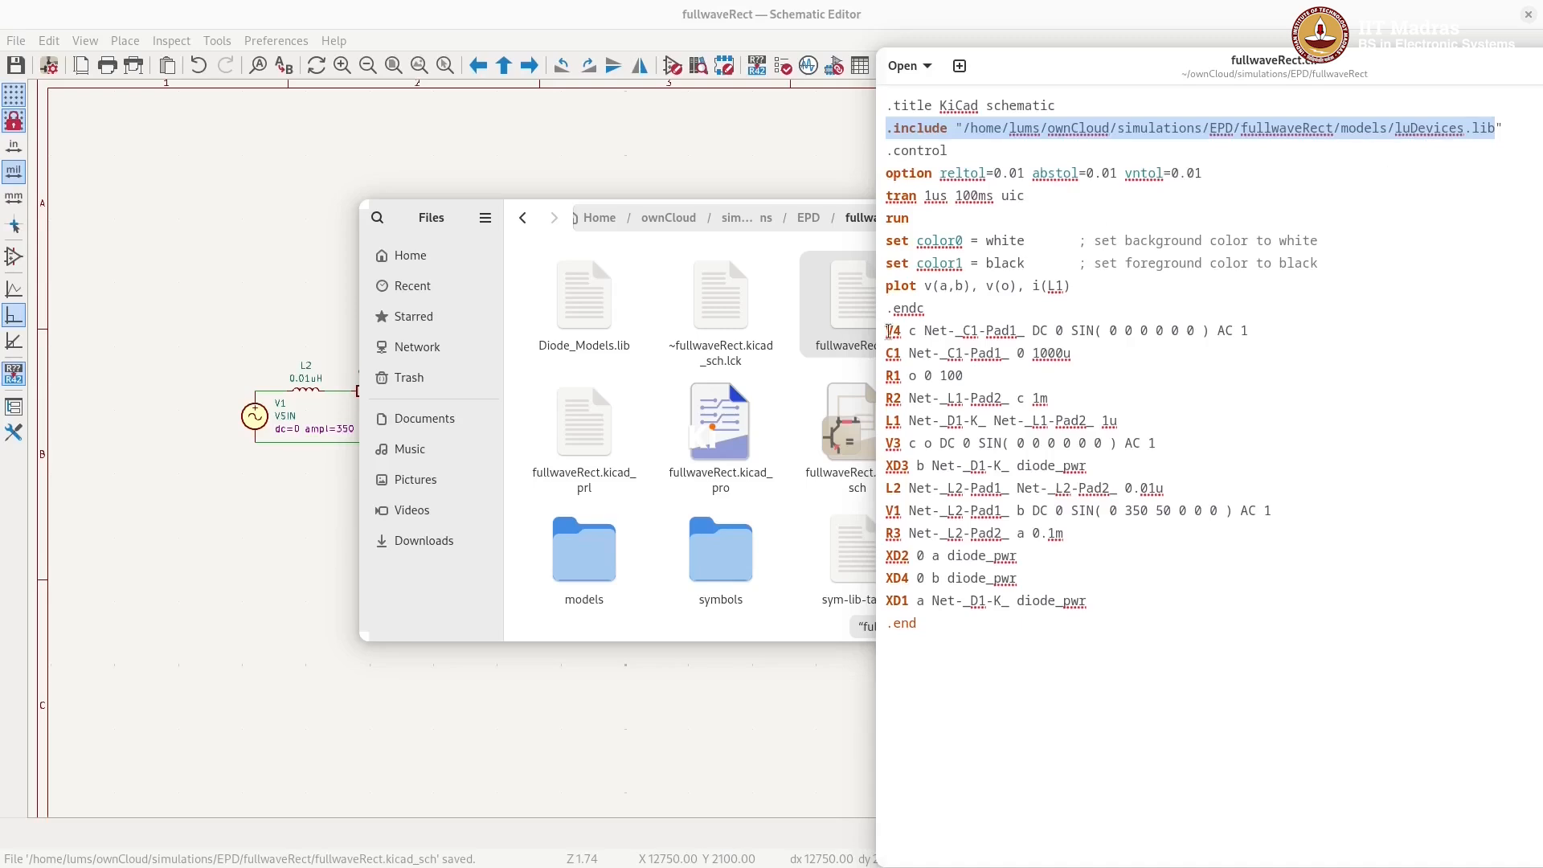
pyautogui.click(803, 390)
pyautogui.doubleClick(611, 551)
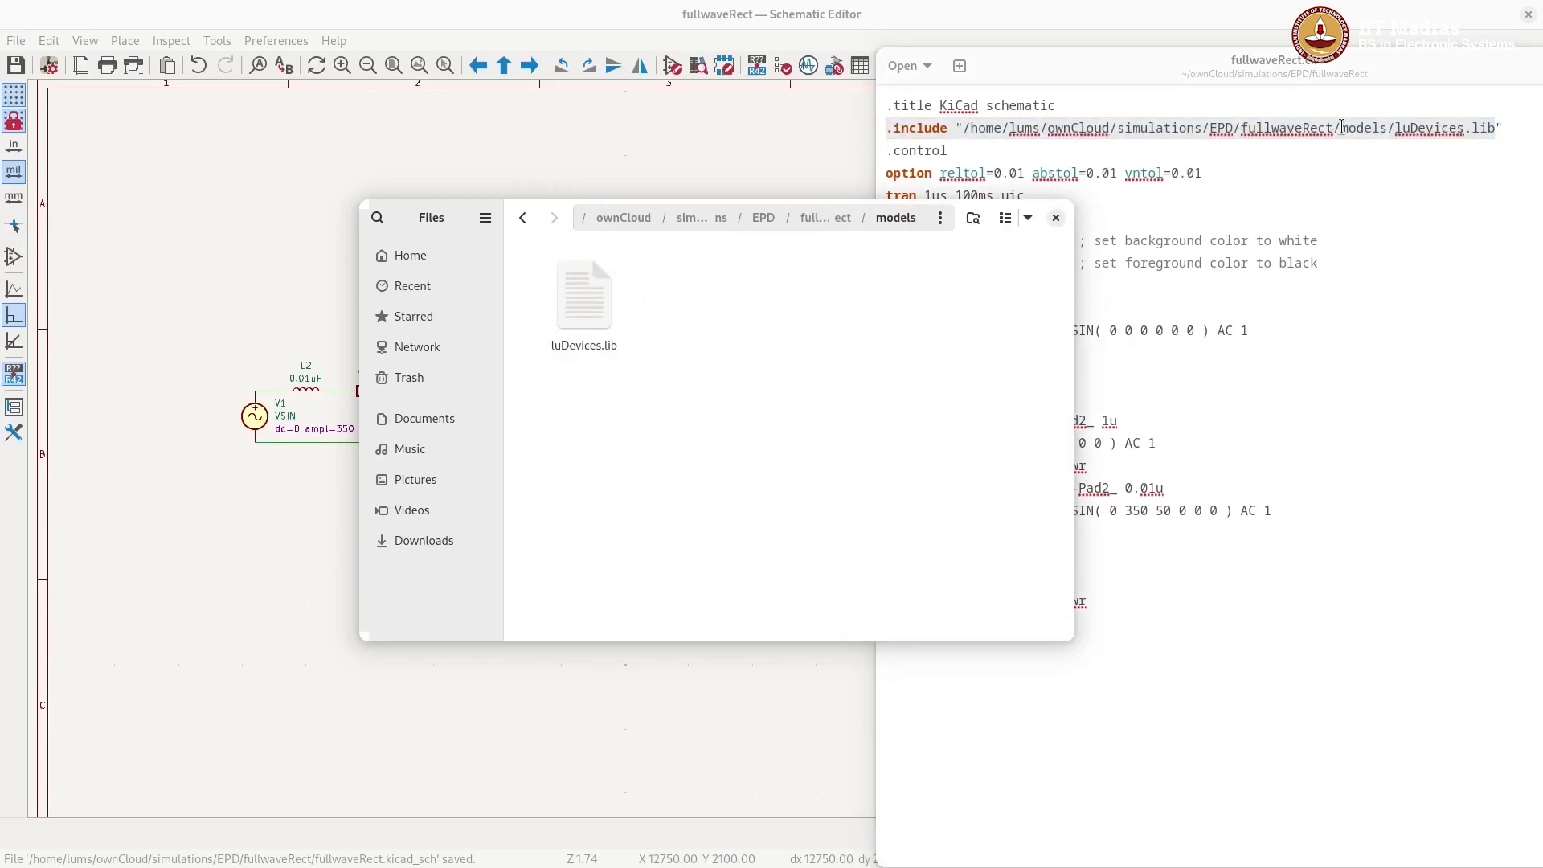
pyautogui.doubleClick(582, 312)
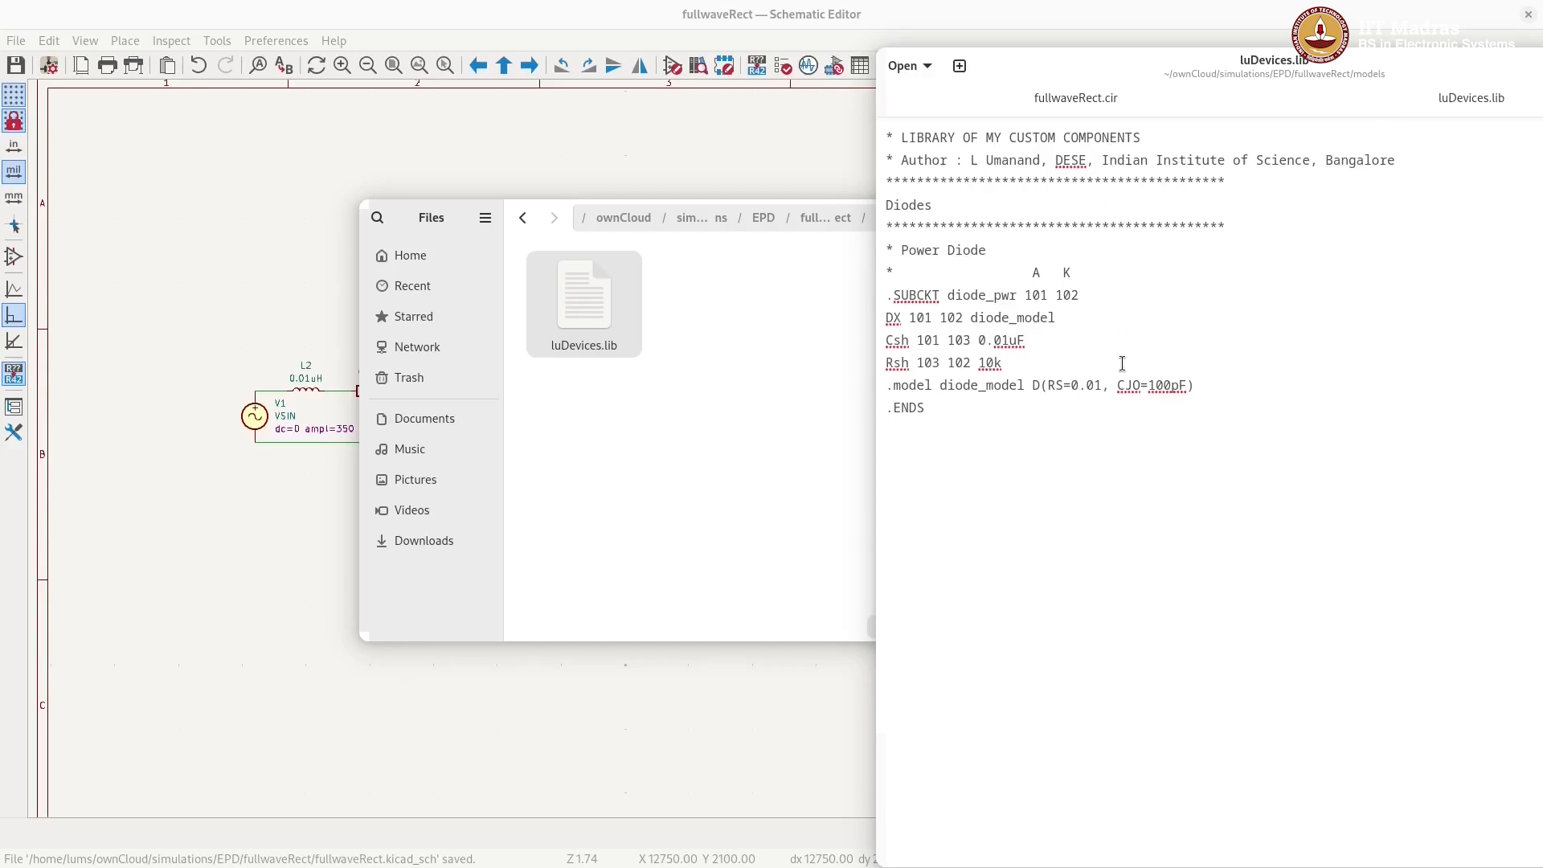
# Return to the schematic editor and view the diode_pwr symbol of library 1_myComps in the symbol chooser without placing it.
pyautogui.click(560, 26)
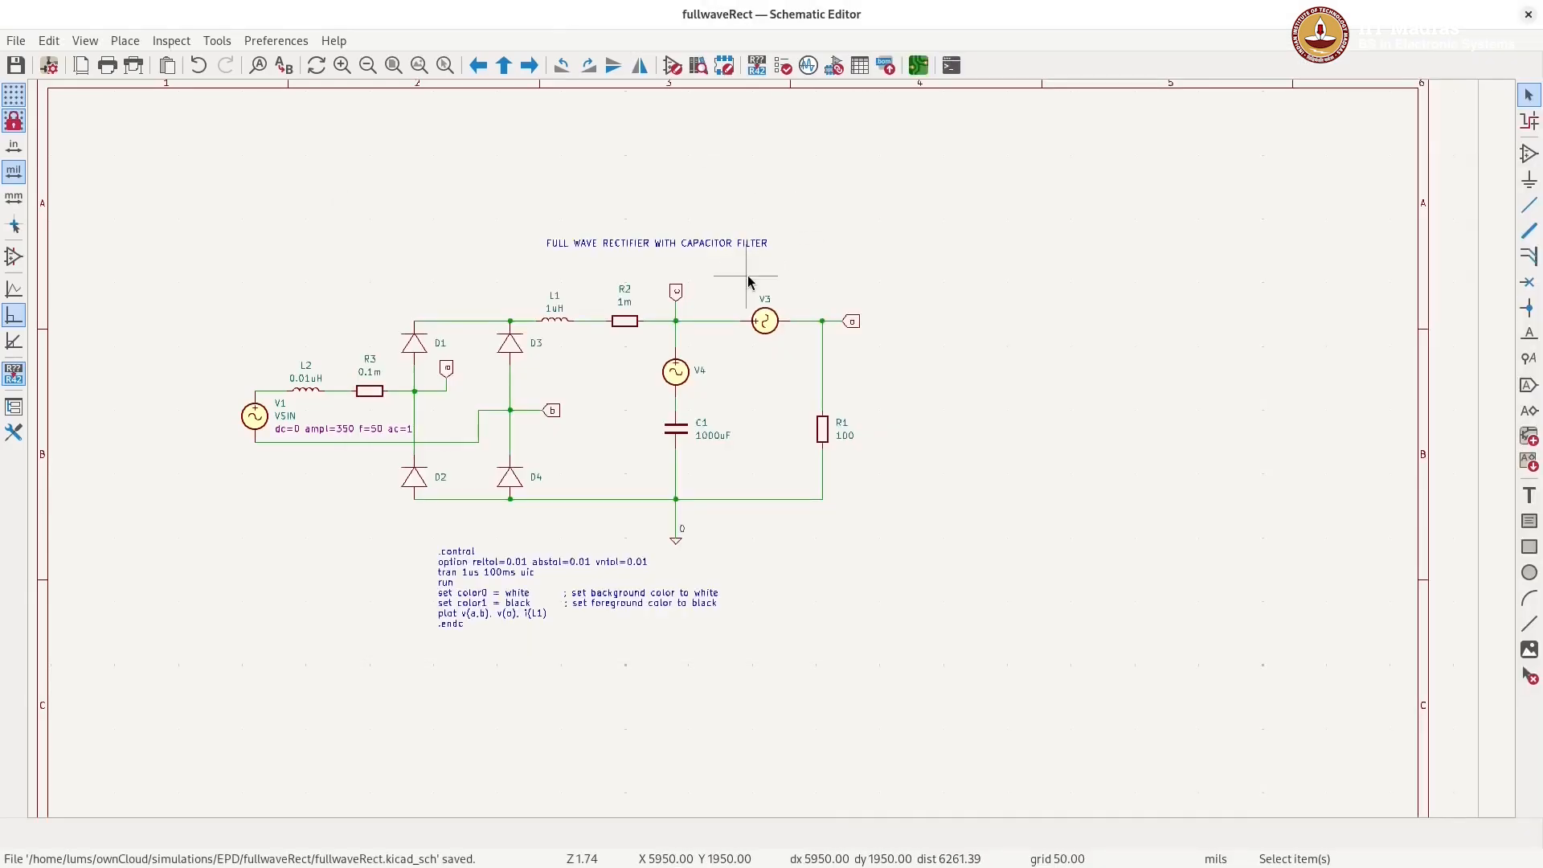
pyautogui.click(1529, 154)
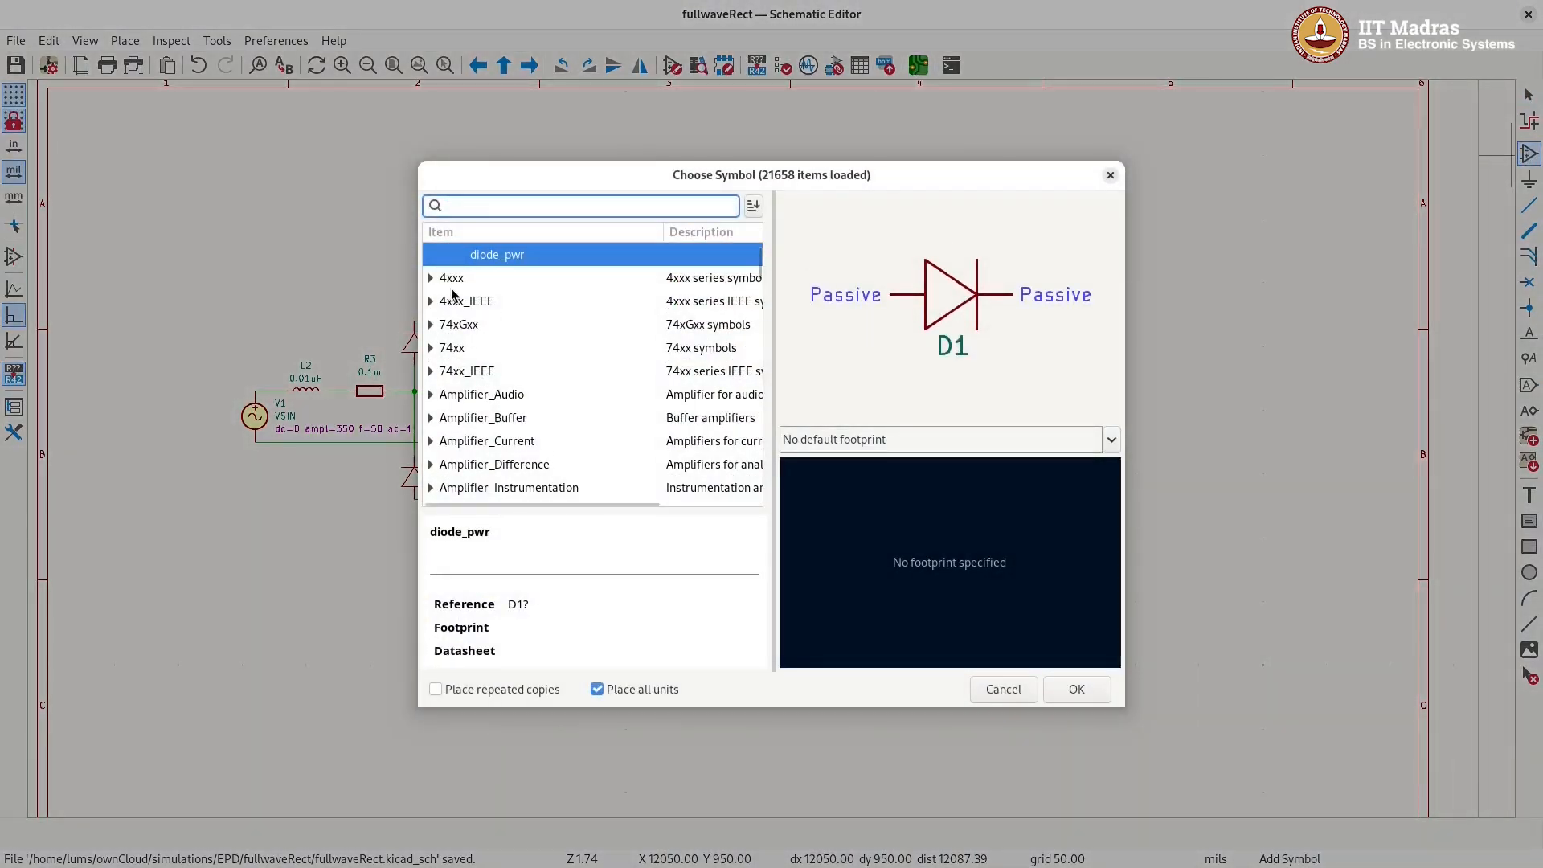
pyautogui.scroll(2, 552, 277)
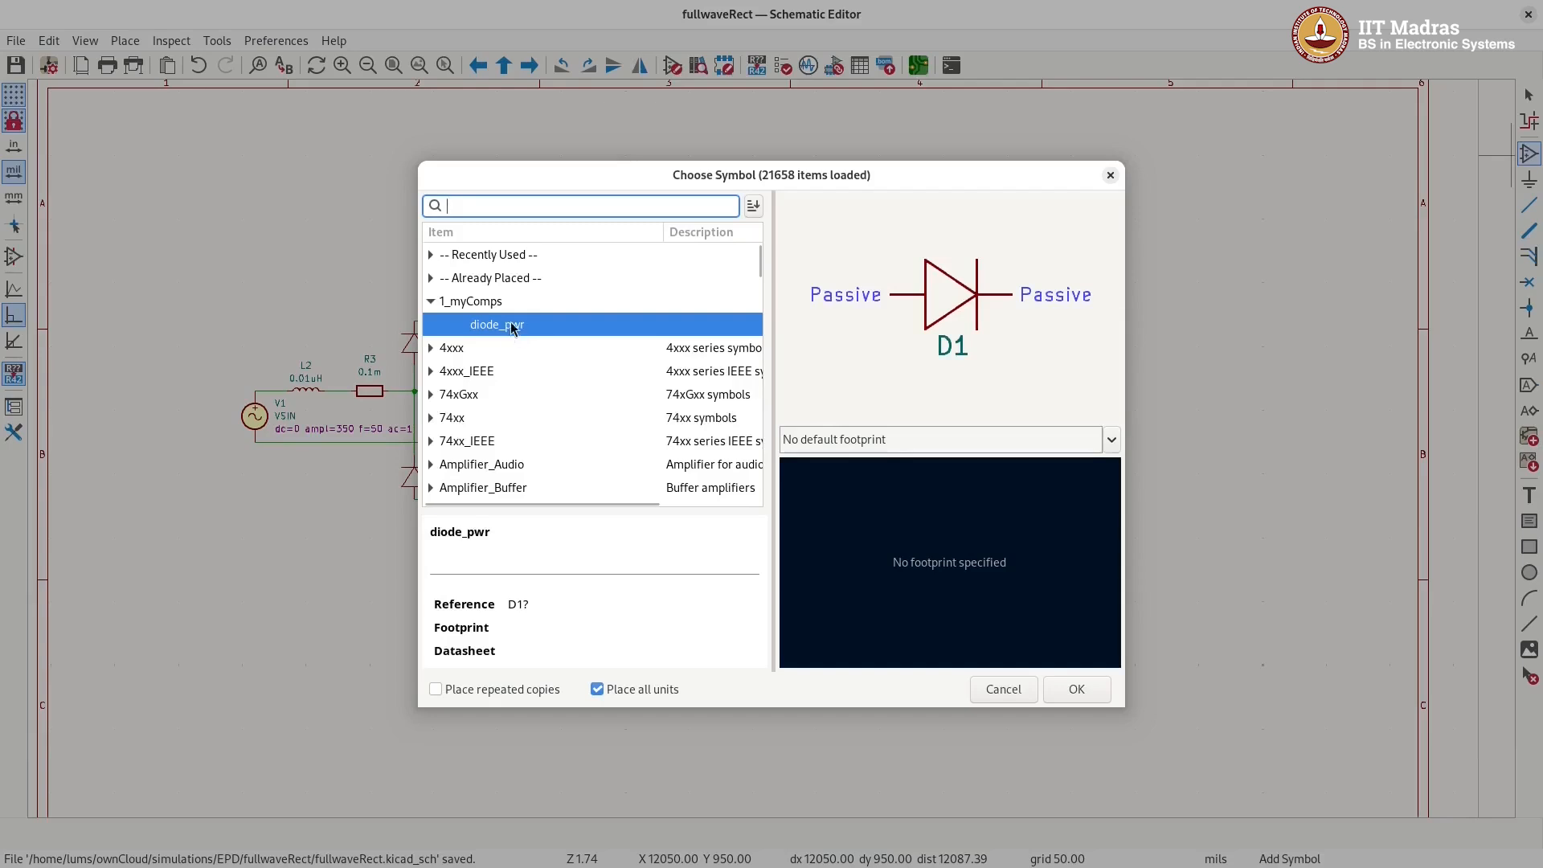
pyautogui.click(1014, 691)
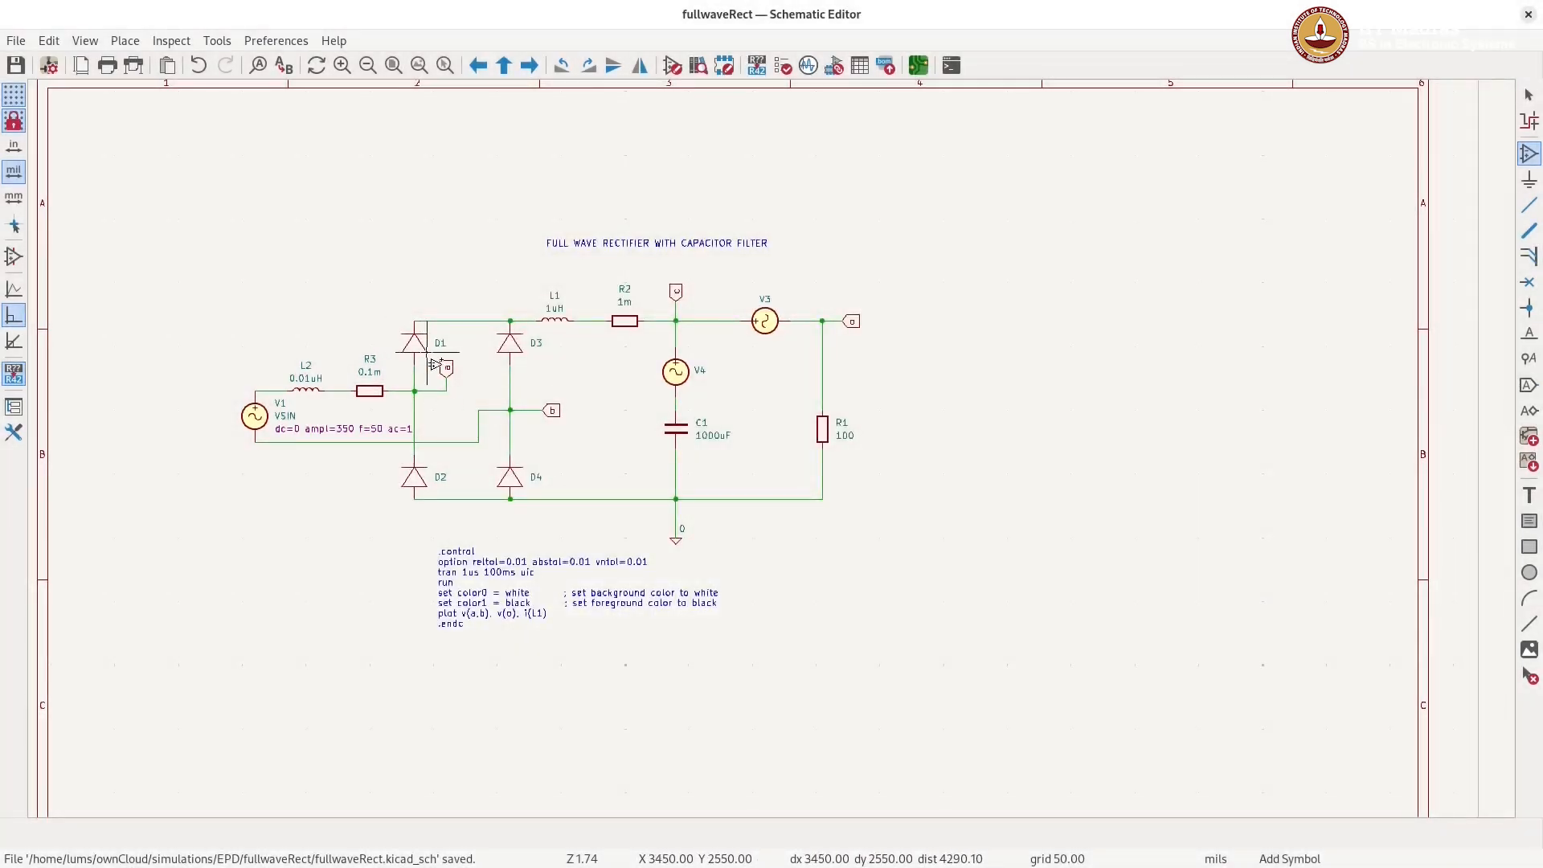